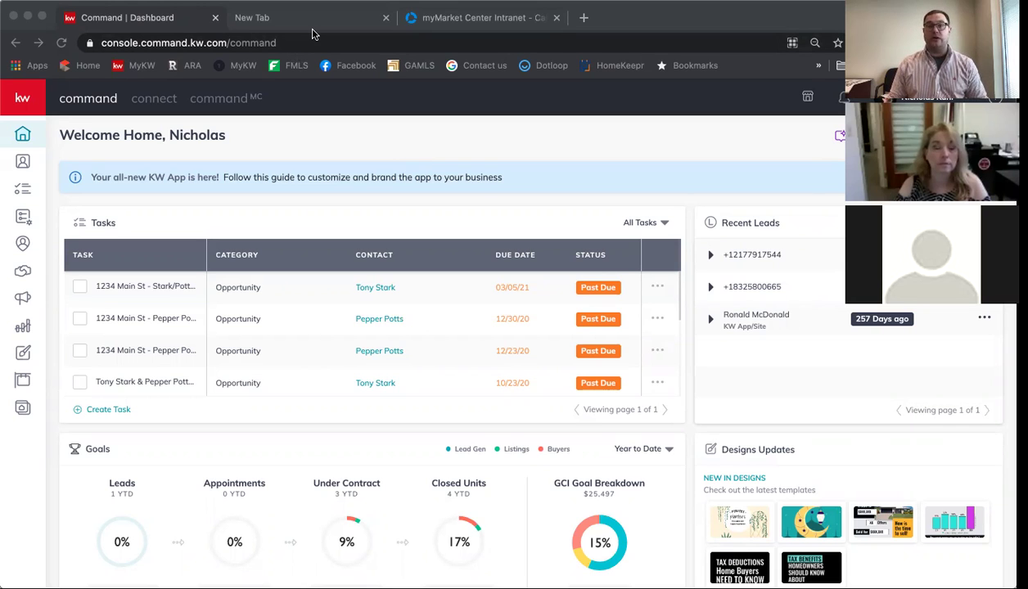
# In the empty new Chrome tab, go to rooms.docusign.com.
pyautogui.click(315, 20)
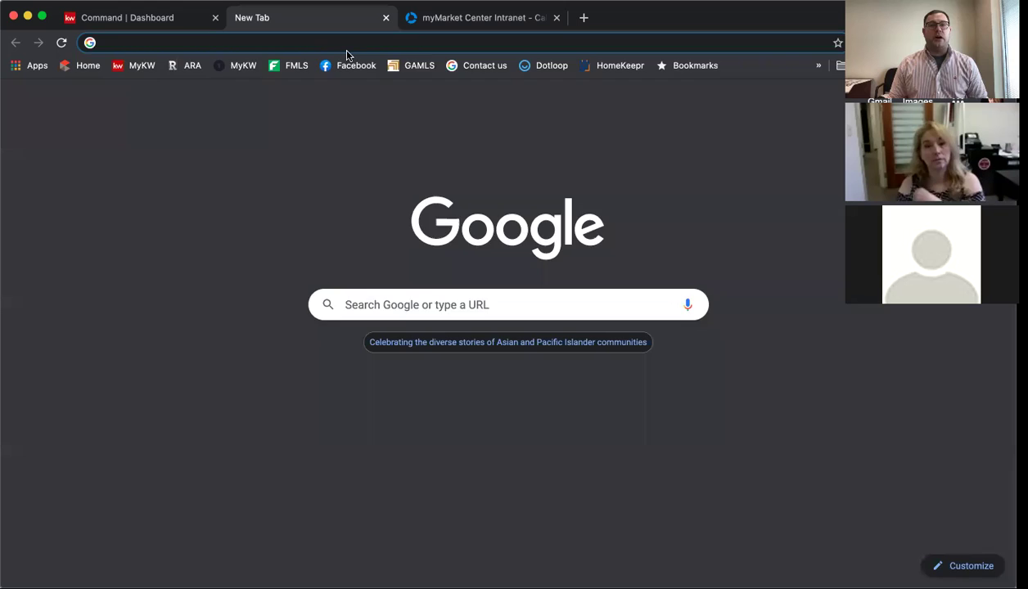
pyautogui.click(347, 49)
pyautogui.write('rooms.')
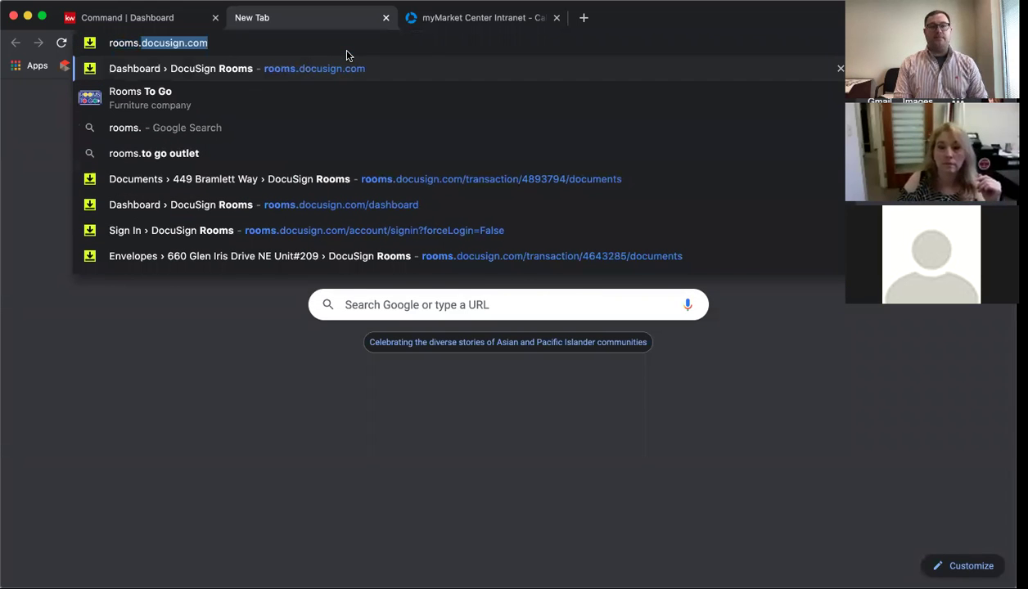
pyautogui.press('Return')
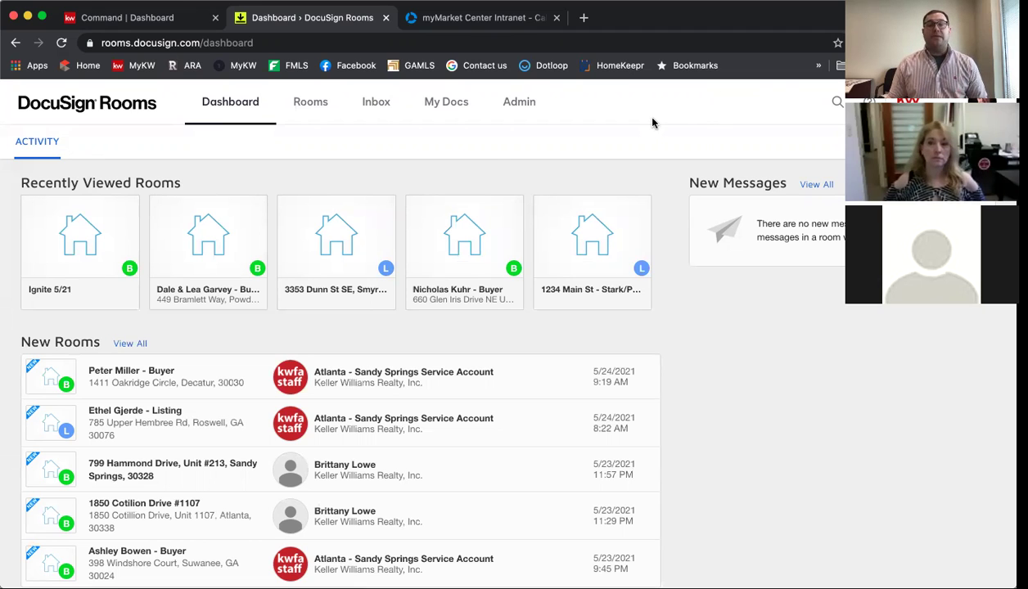
# Go to My Docs and show the Form Templates list.
pyautogui.click(446, 109)
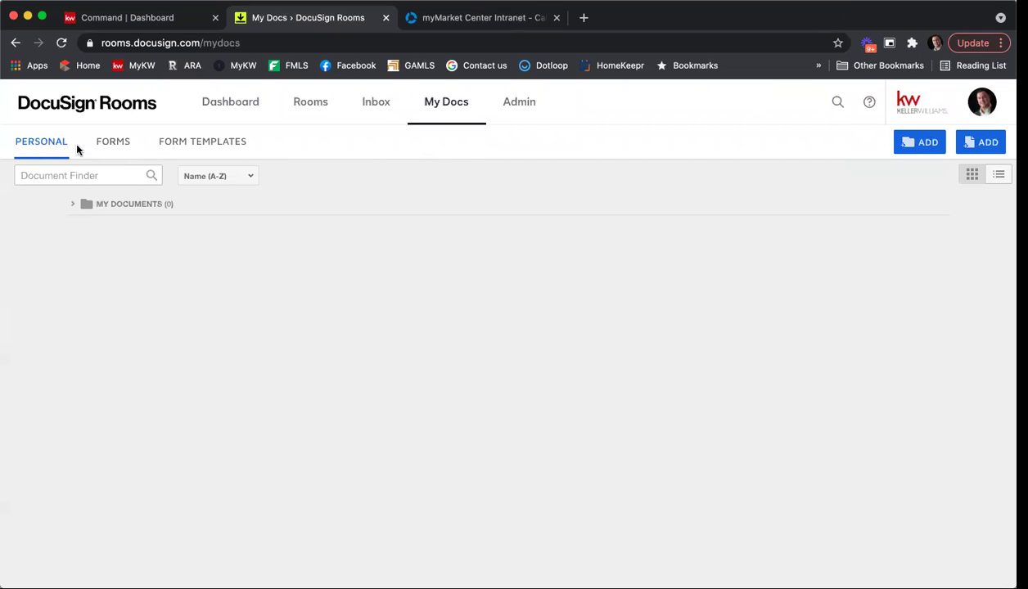
pyautogui.click(208, 144)
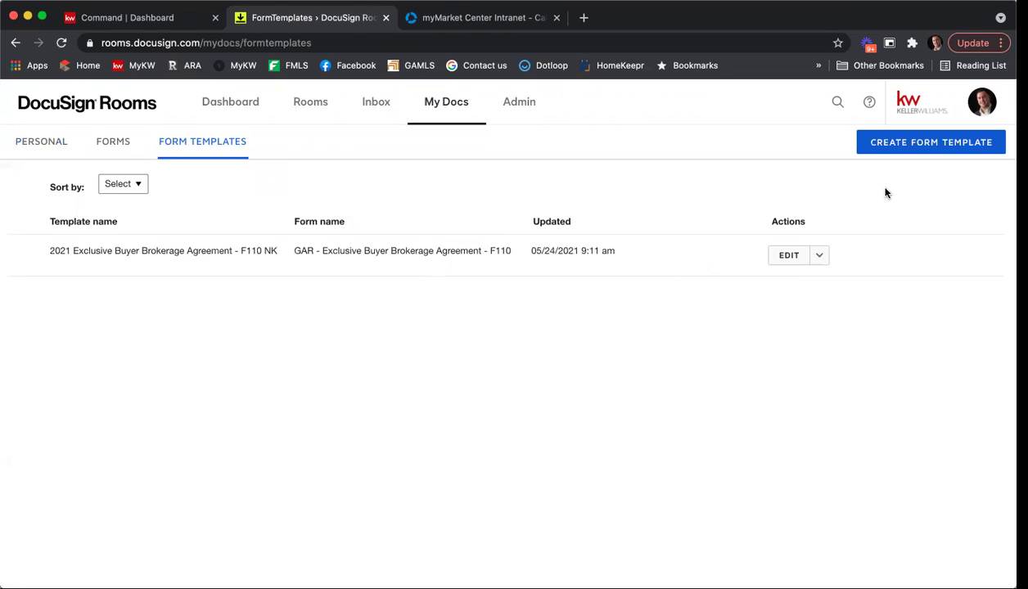
# Create a form template from the GAR library's Exclusive Seller Listing Agreement - F101 form, found by searching f101.
pyautogui.click(926, 148)
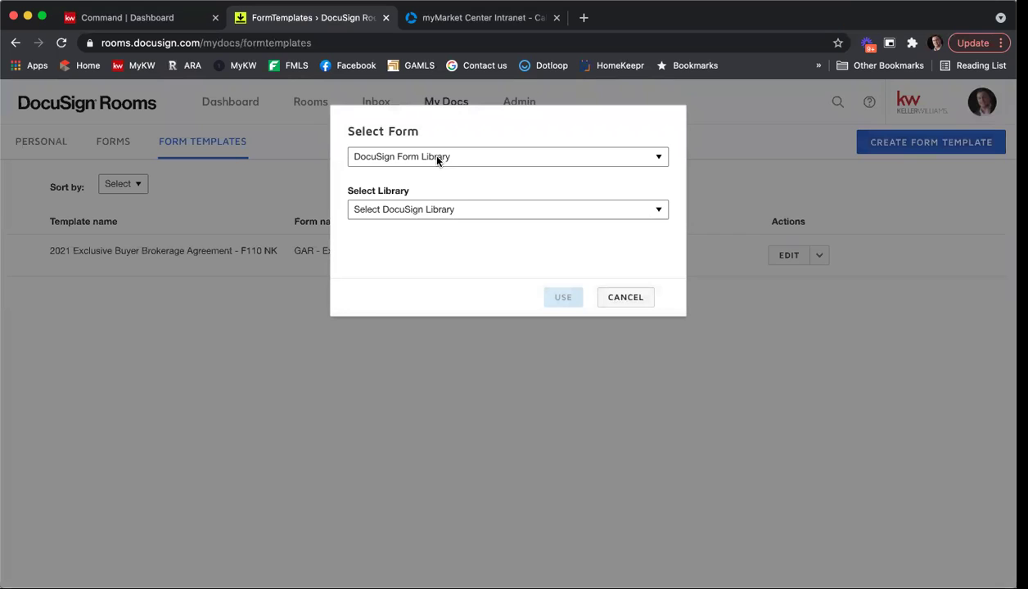
pyautogui.click(452, 161)
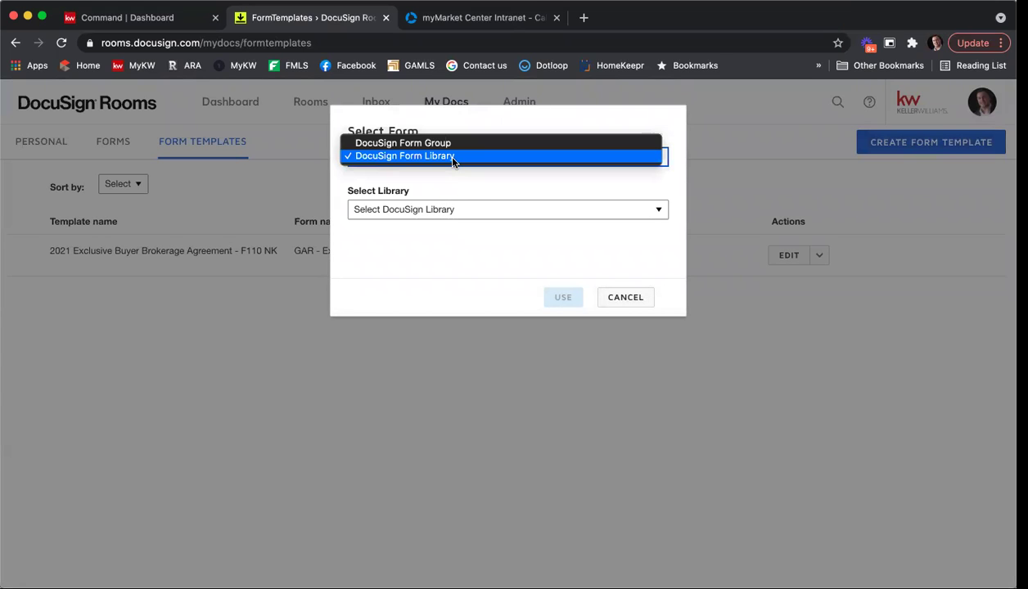
pyautogui.click(452, 161)
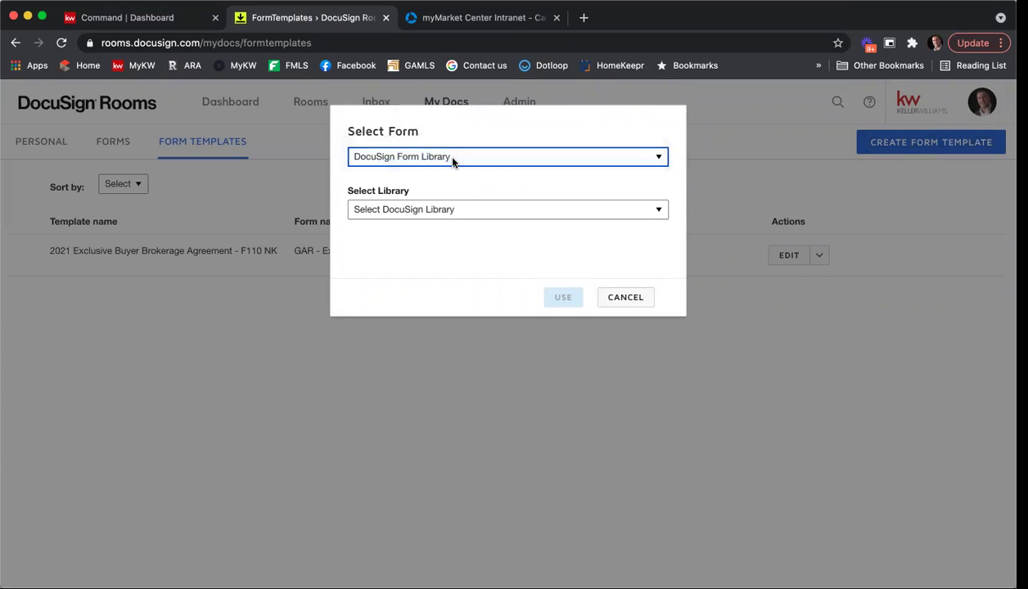
pyautogui.click(473, 211)
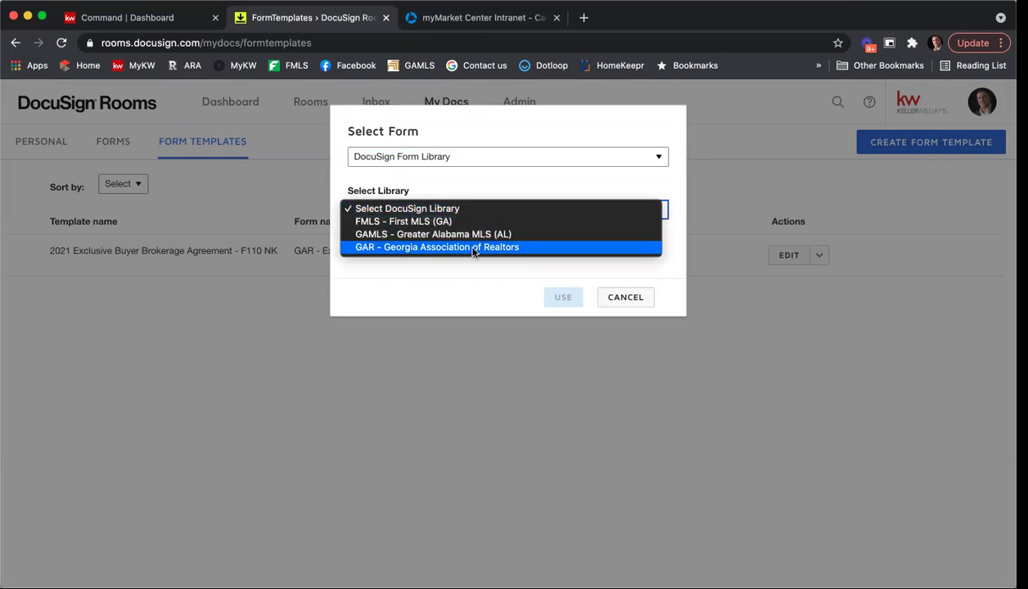
pyautogui.click(473, 248)
pyautogui.click(446, 230)
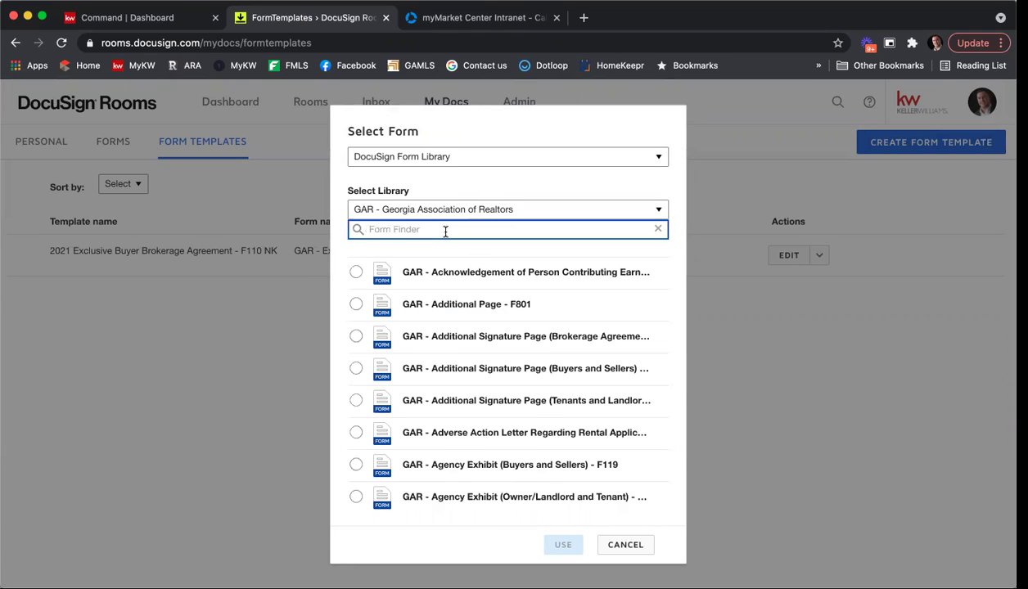
pyautogui.write('f101')
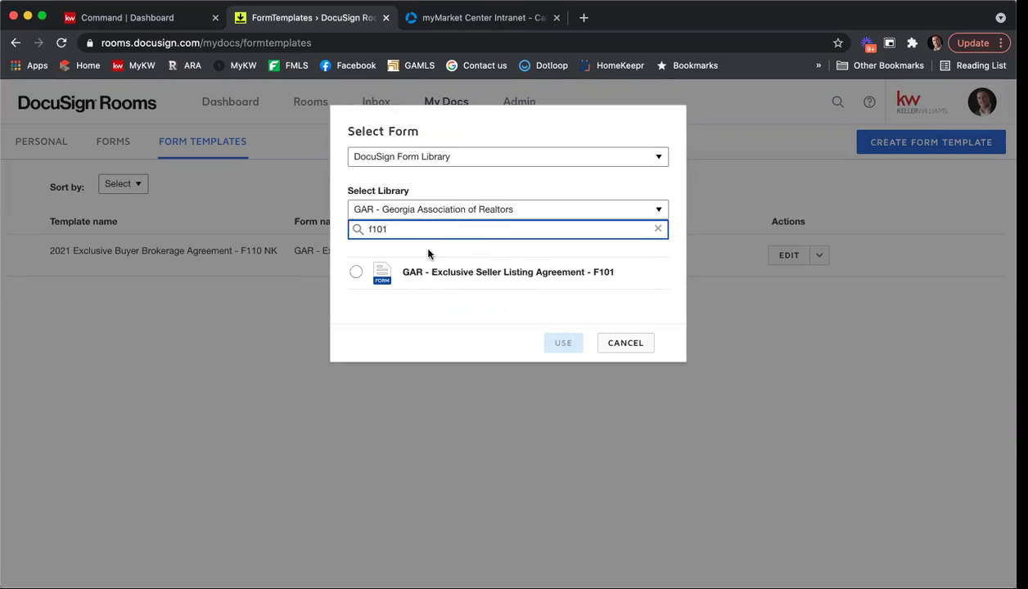
pyautogui.click(356, 274)
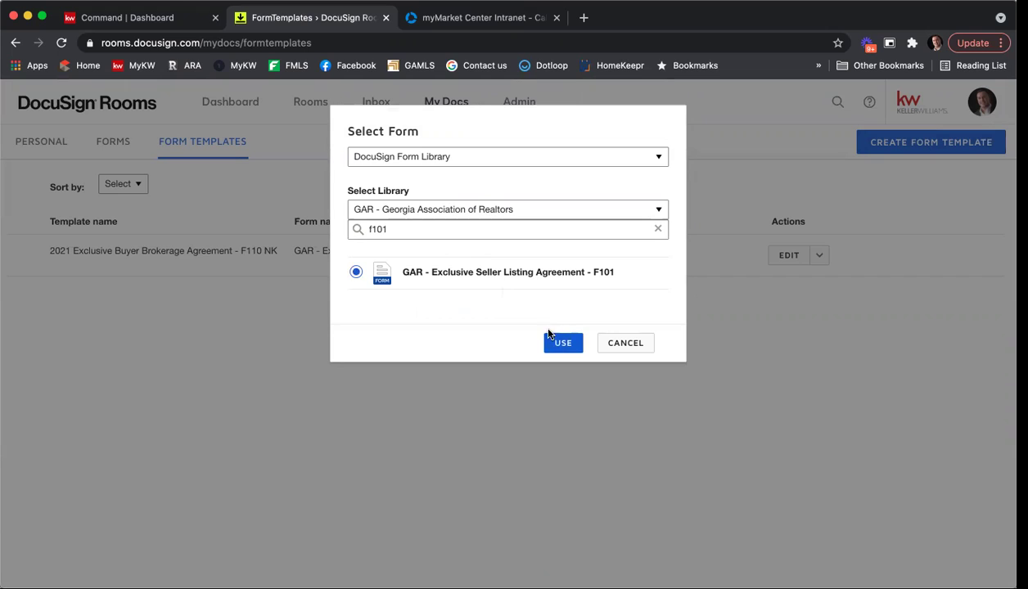
pyautogui.click(559, 343)
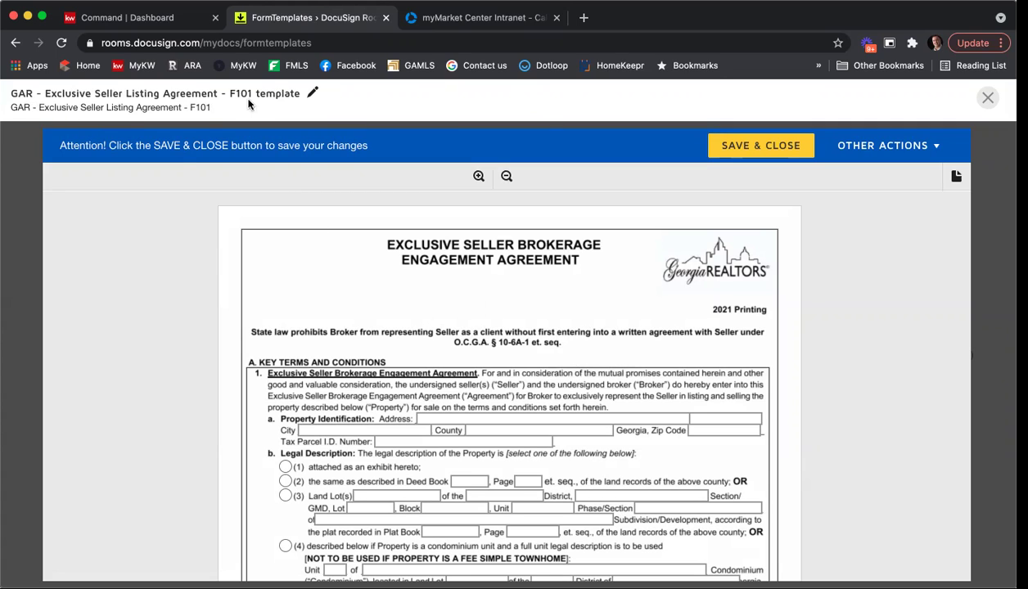
# Retitle the template '2021 Exclusive Seller Listing Agreement - F101 NK Template' and save the title.
pyautogui.click(312, 96)
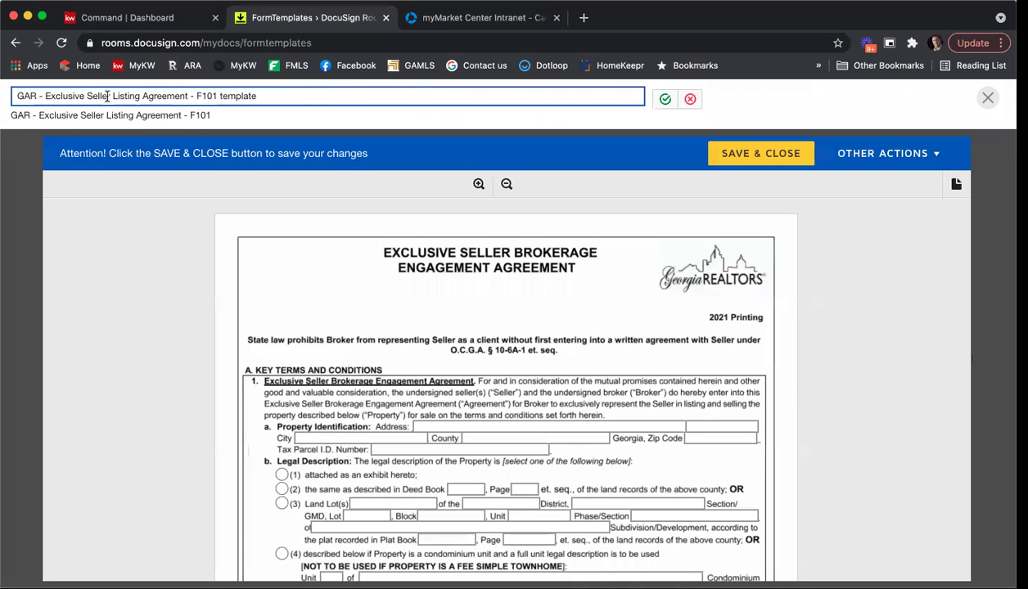
pyautogui.moveTo(46, 96); pyautogui.dragTo(11, 95)
pyautogui.press('BackSpace')
pyautogui.moveTo(193, 96); pyautogui.dragTo(288, 102)
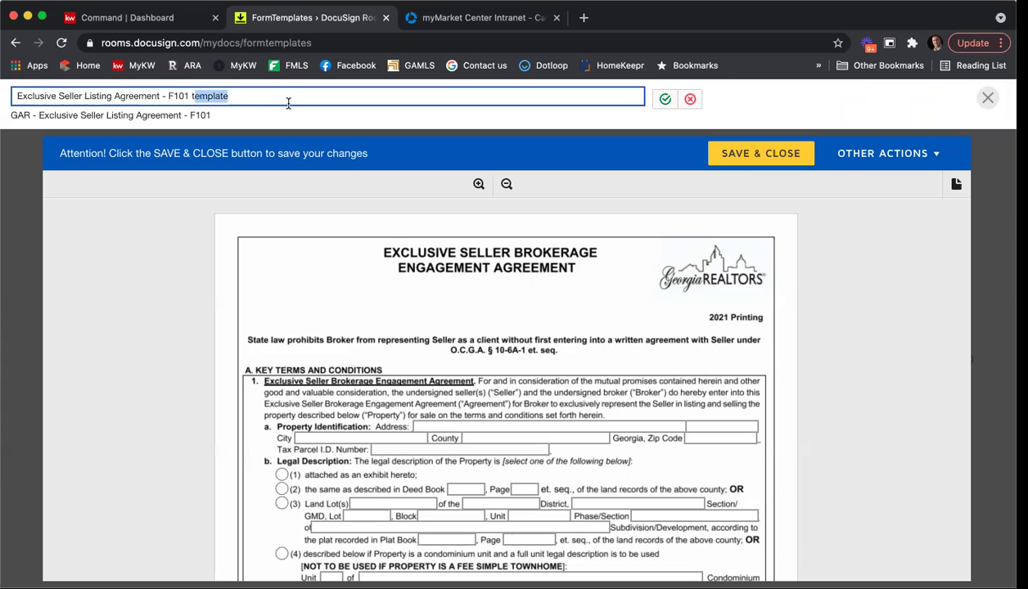
pyautogui.press('BackSpace')
pyautogui.press('BackSpace')
pyautogui.write('NK Template')
pyautogui.press('super+Left')
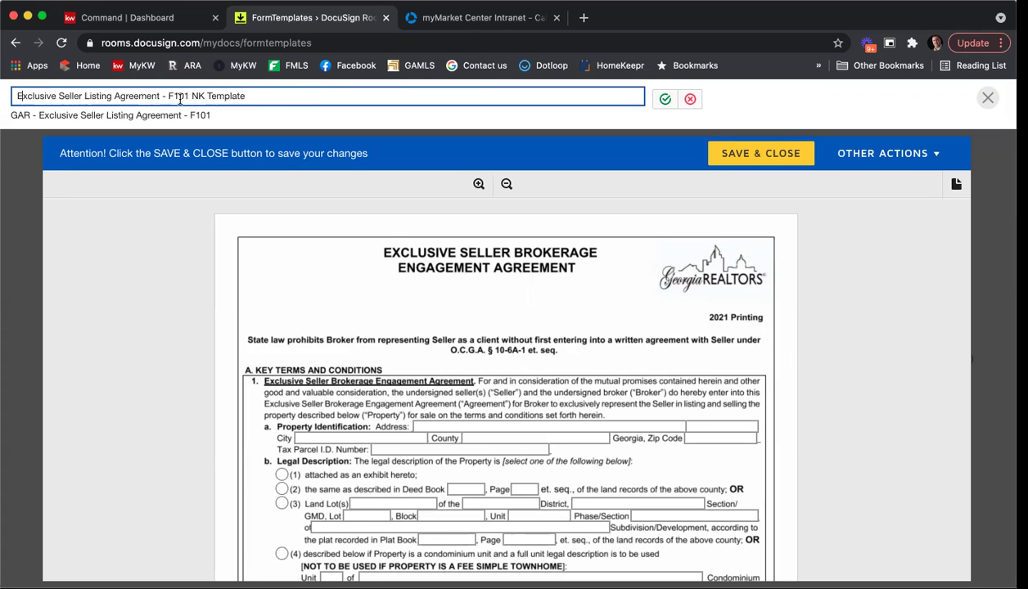
pyautogui.write('2021')
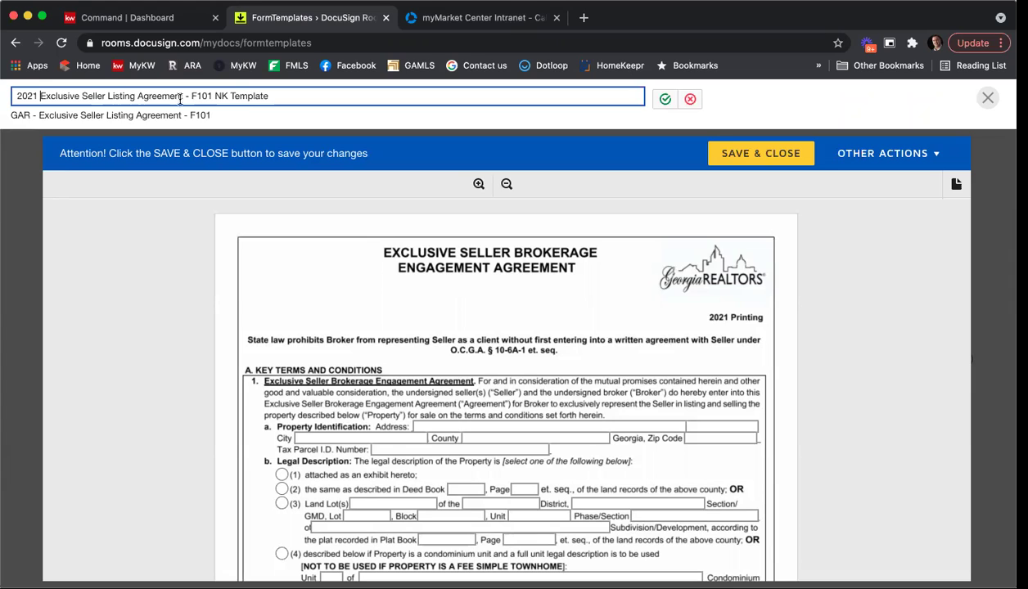
pyautogui.click(664, 99)
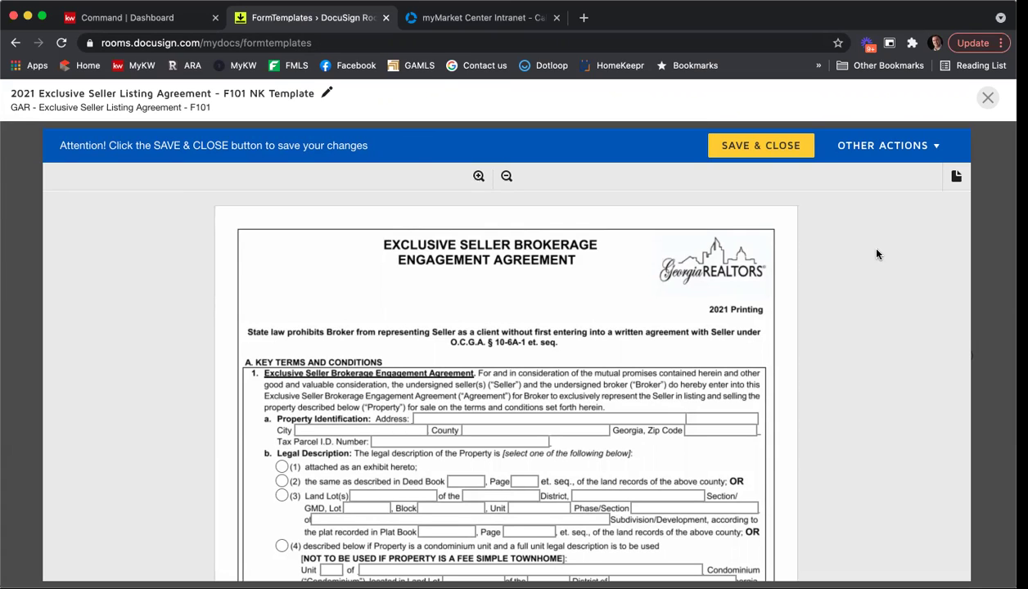
# List First Multiple Listing Service, Georgia Multiple Listing Service and Keller Williams Listing Service in the Marketing MLS field.
pyautogui.scroll(-3, 876, 254)
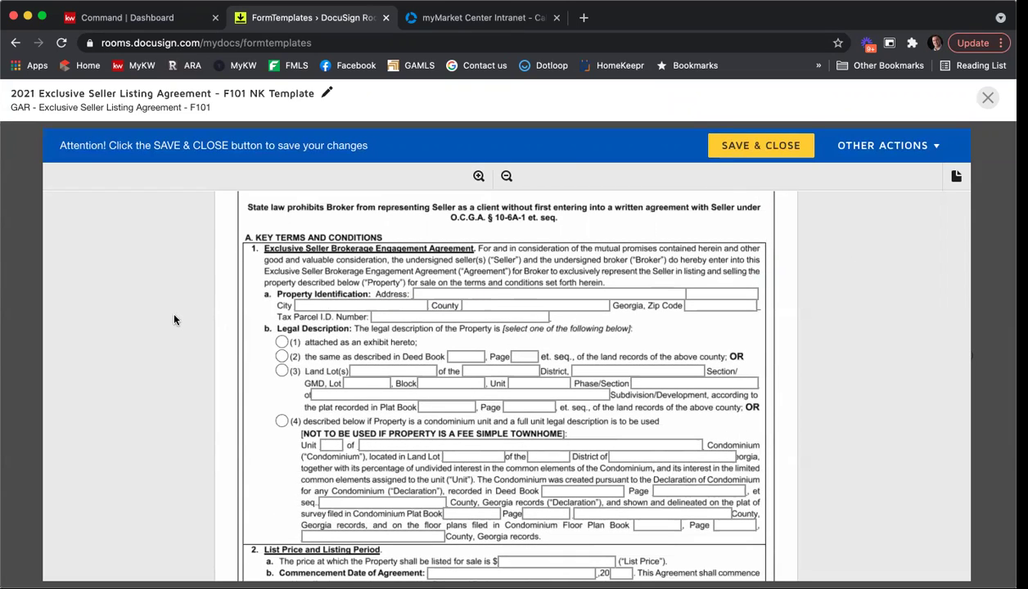
pyautogui.scroll(-2, 188, 315)
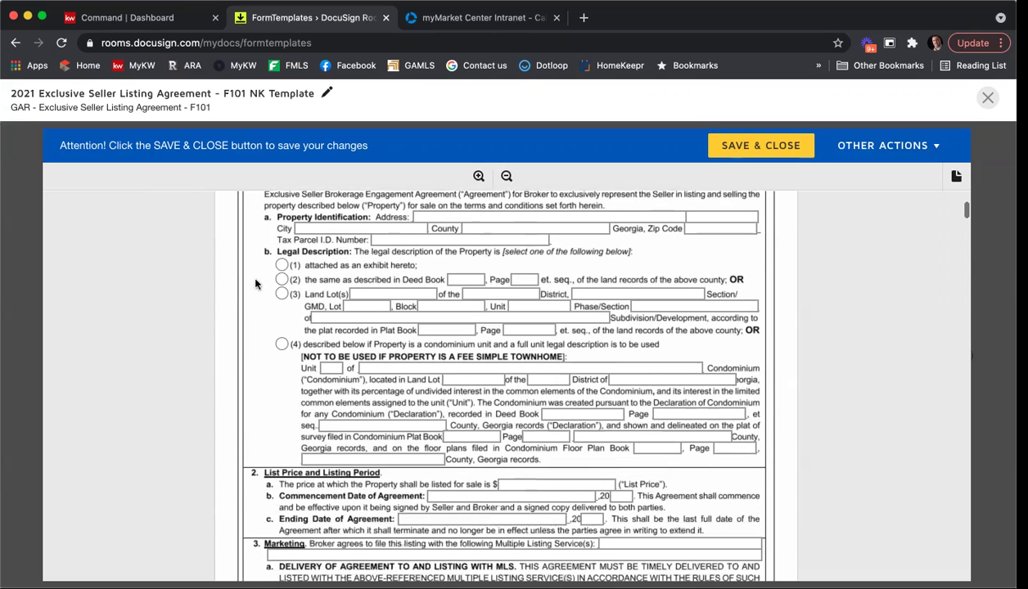
pyautogui.scroll(-3, 244, 324)
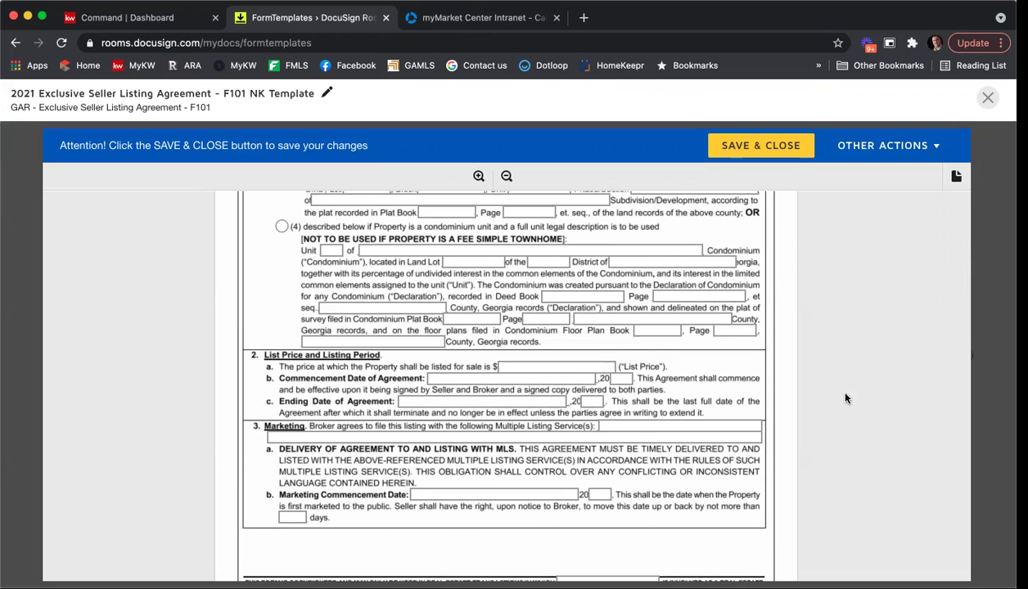
pyautogui.click(706, 426)
pyautogui.write('First Multiple Listing Service')
pyautogui.press('Tab')
pyautogui.write('Georgia Multiple Listing Service, & Keller Williams Multop')
pyautogui.press('BackSpace')
pyautogui.press('BackSpace')
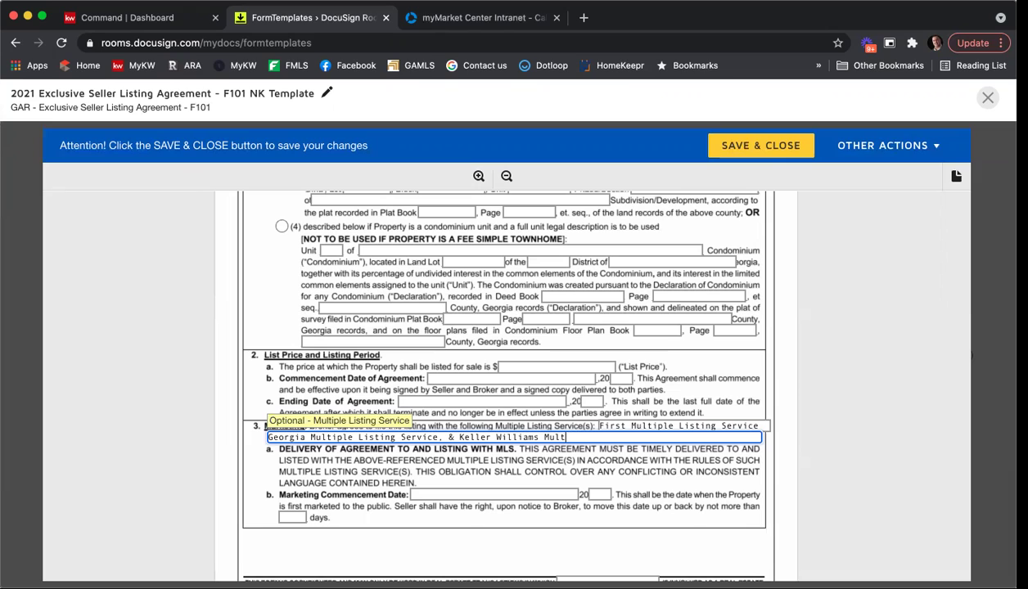
pyautogui.press('BackSpace')
pyautogui.press('BackSpace')
pyautogui.press('BackSpace')
pyautogui.write('Listing Service')
pyautogui.click(849, 471)
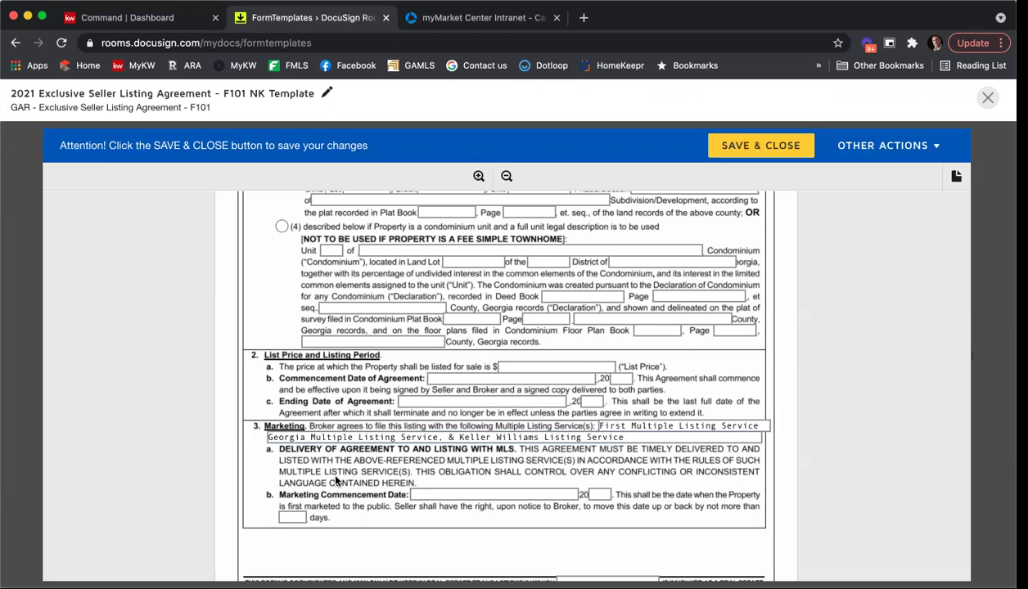
# Enter the agent's name in the footer licensee field.
pyautogui.scroll(-1, 335, 481)
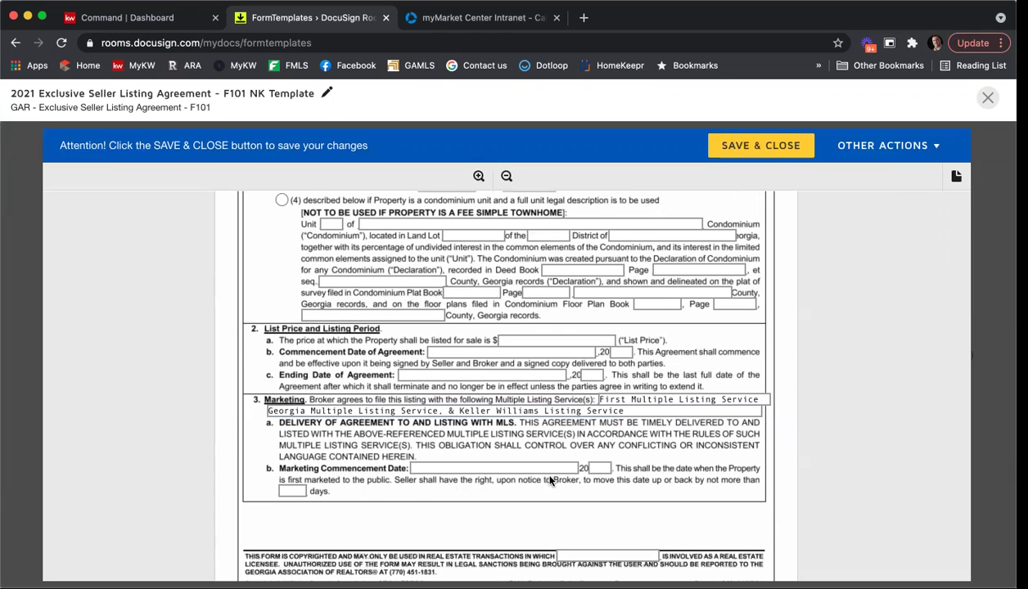
pyautogui.scroll(-3, 562, 480)
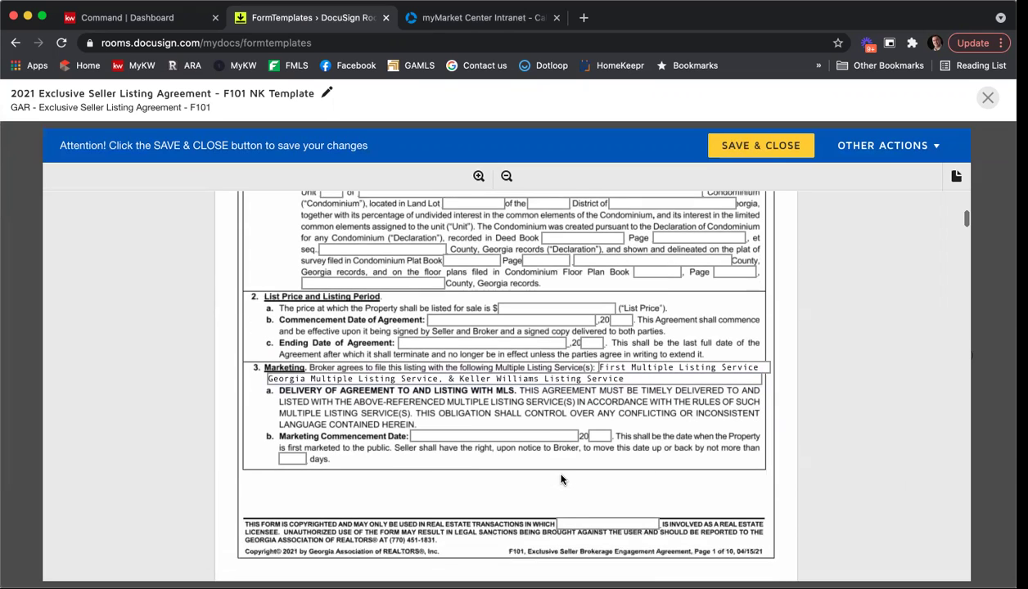
pyautogui.click(571, 482)
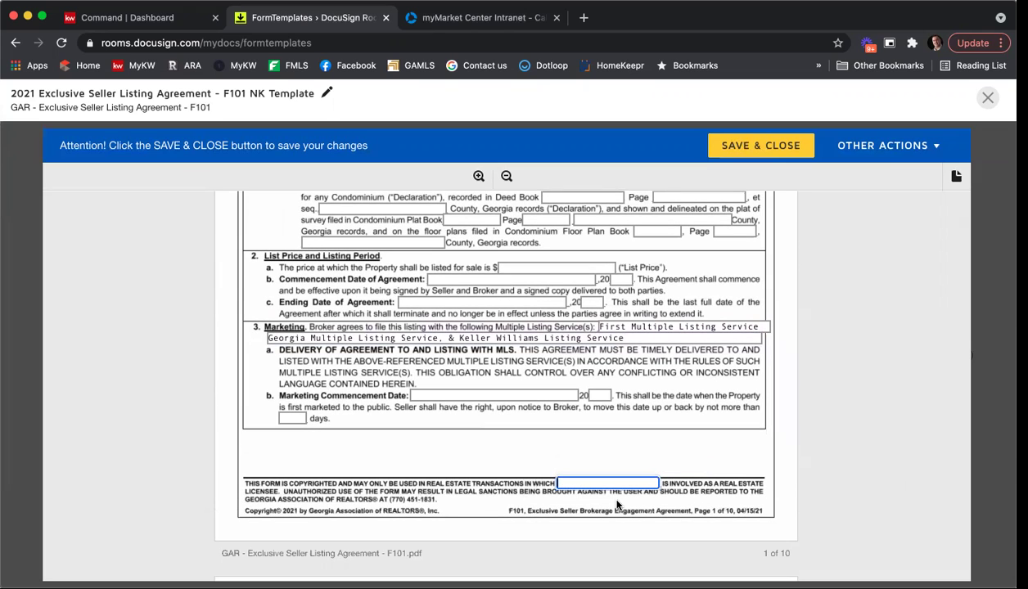
pyautogui.write('Nicholas Kuhr')
pyautogui.scroll(-2, 805, 421)
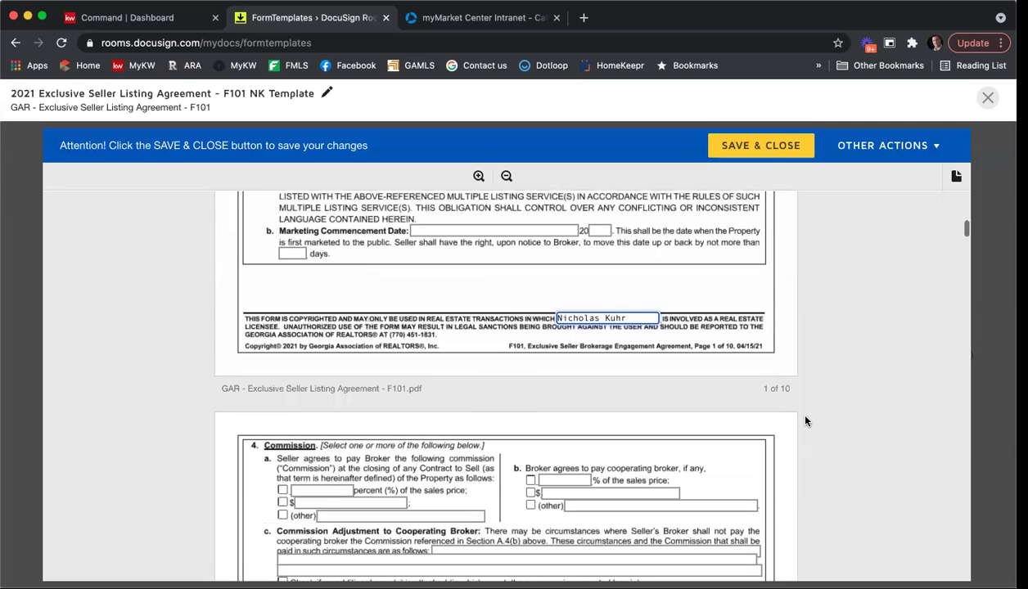
# Set the broker commission to 6% and the cooperating broker commission to 3% of the sales price.
pyautogui.scroll(-2, 805, 420)
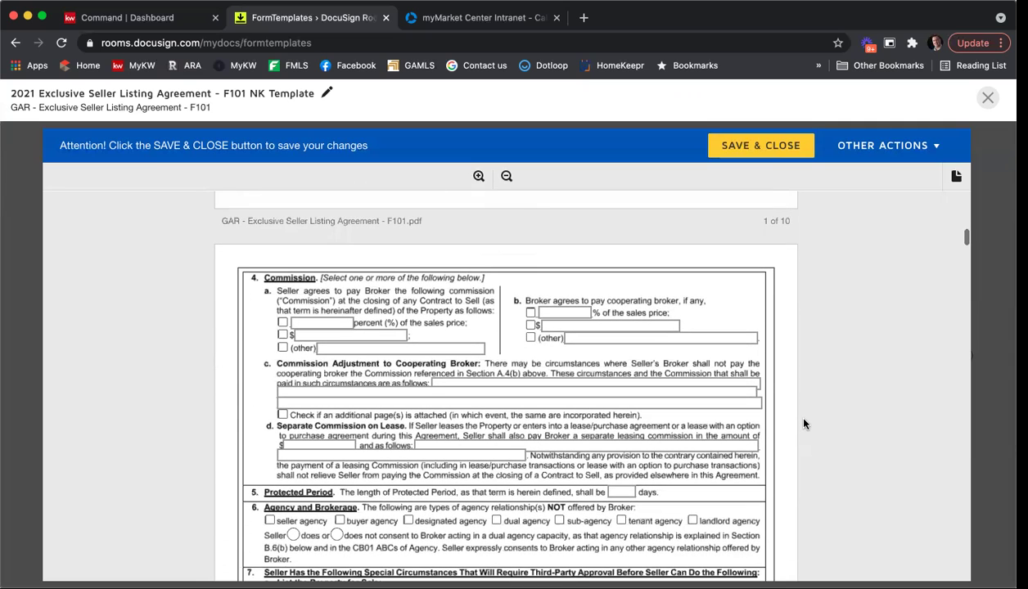
pyautogui.click(282, 323)
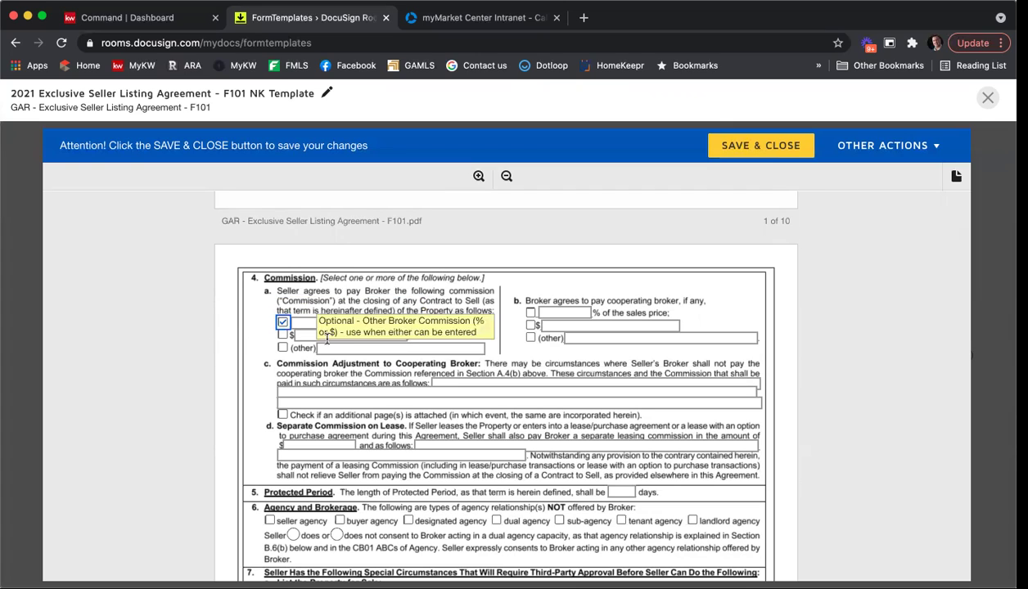
pyautogui.click(321, 322)
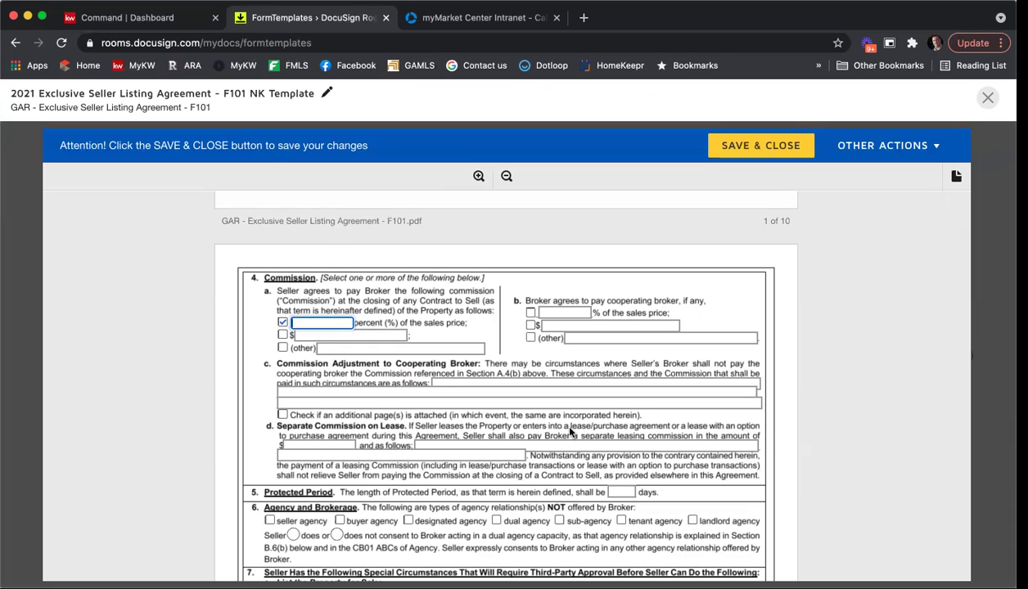
pyautogui.write('6')
pyautogui.click(531, 312)
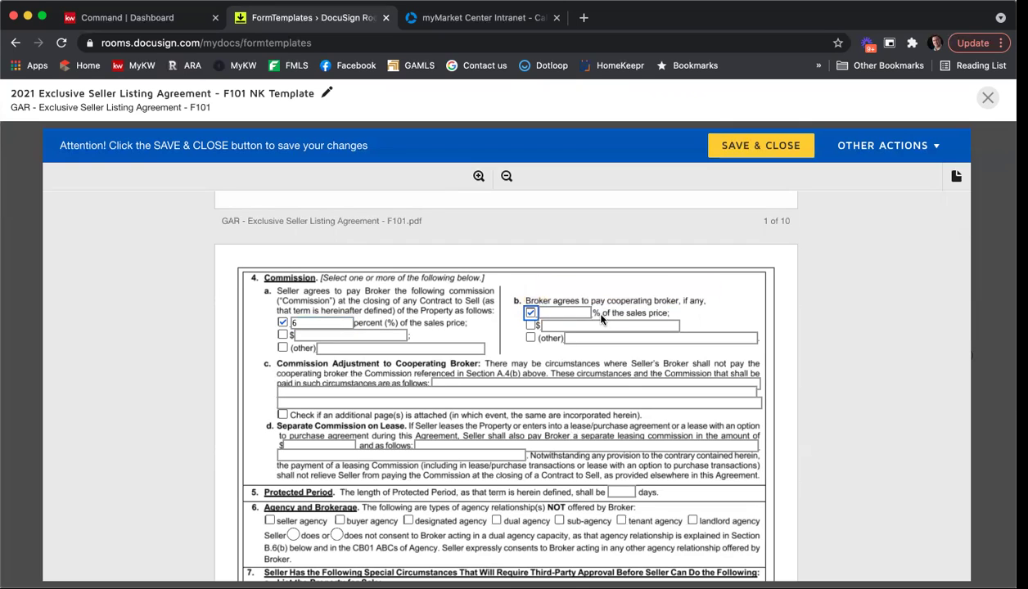
pyautogui.write('3')
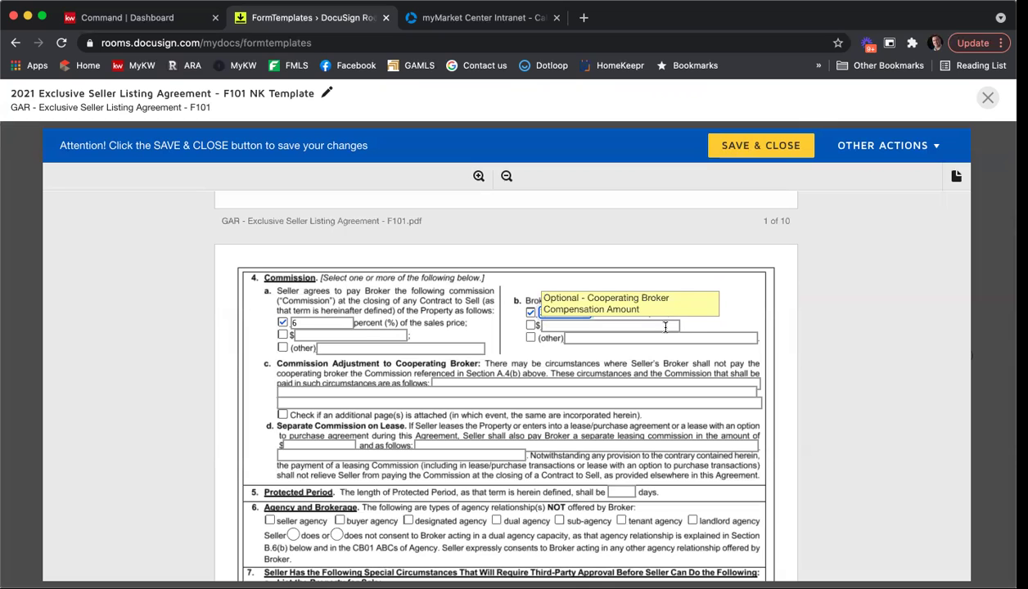
# Enter a 90-day Protected Period.
pyautogui.scroll(-3, 955, 318)
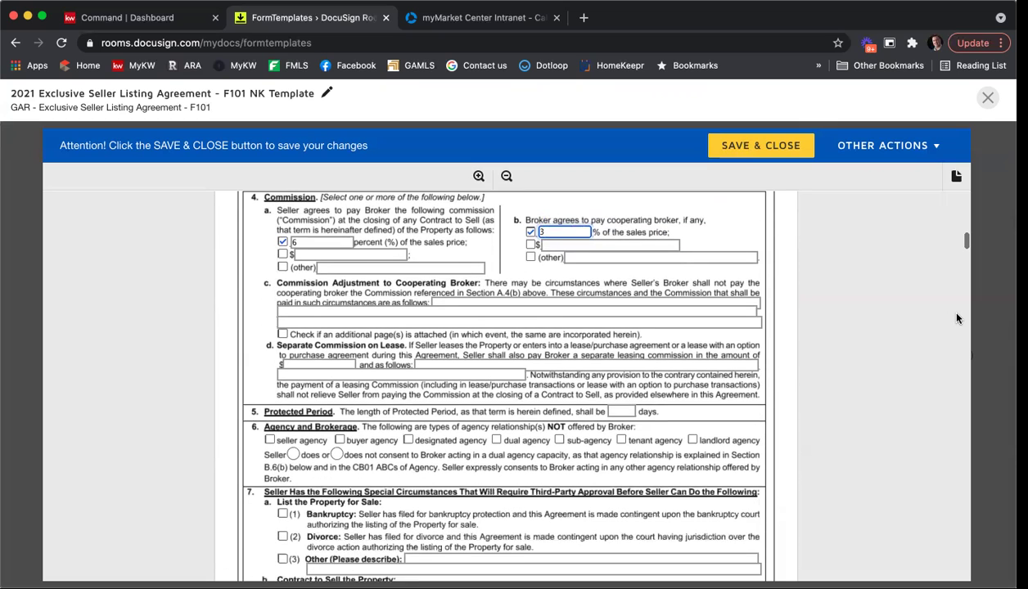
pyautogui.scroll(-1, 958, 318)
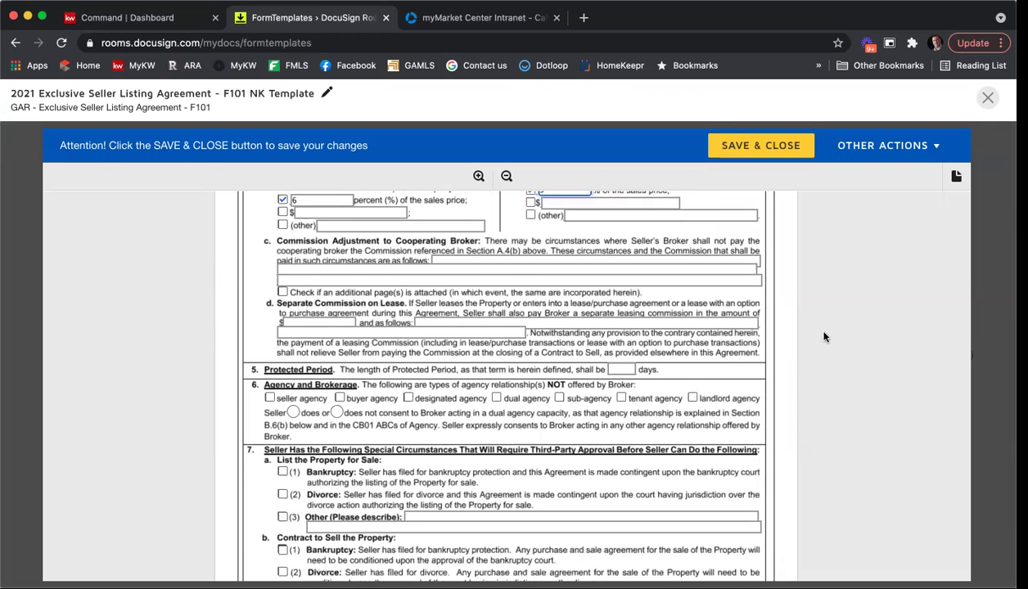
pyautogui.scroll(-2, 822, 336)
pyautogui.write('90')
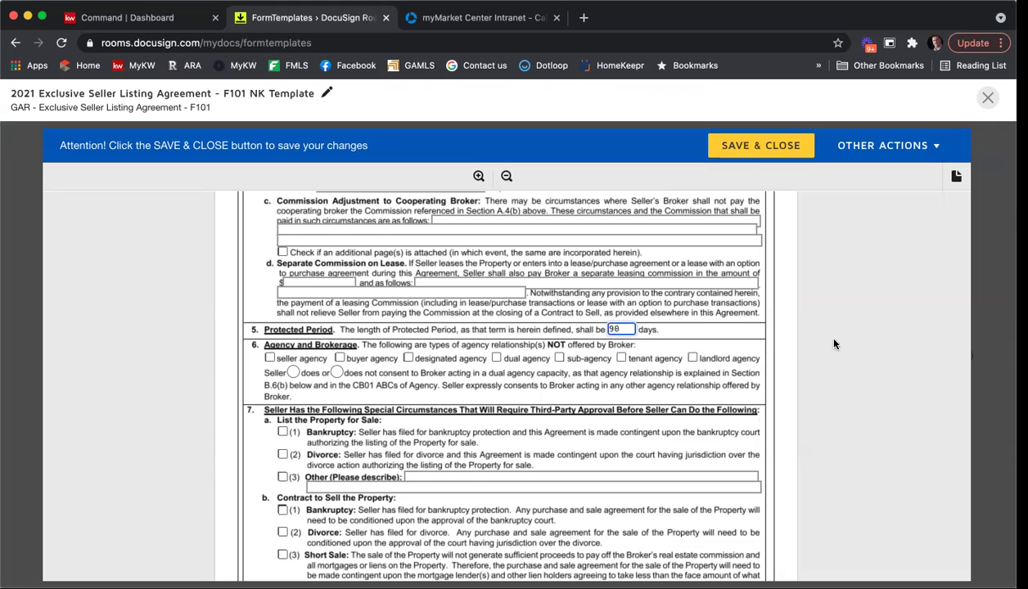
# Mark sub-agency and dual agency as not offered, and record that the Seller does not consent to dual agency.
pyautogui.scroll(-2, 834, 343)
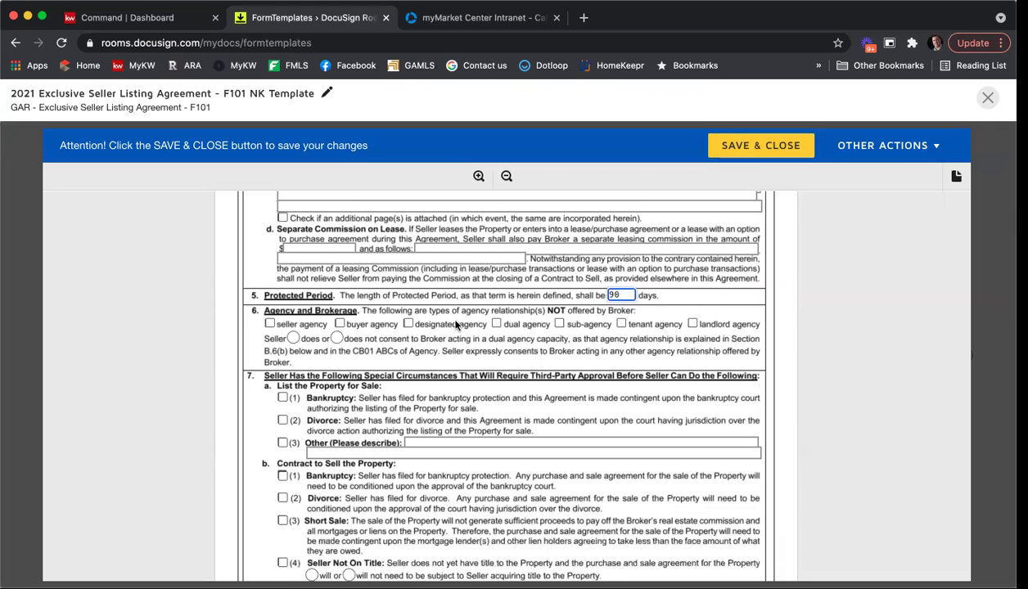
pyautogui.click(558, 326)
pyautogui.click(495, 325)
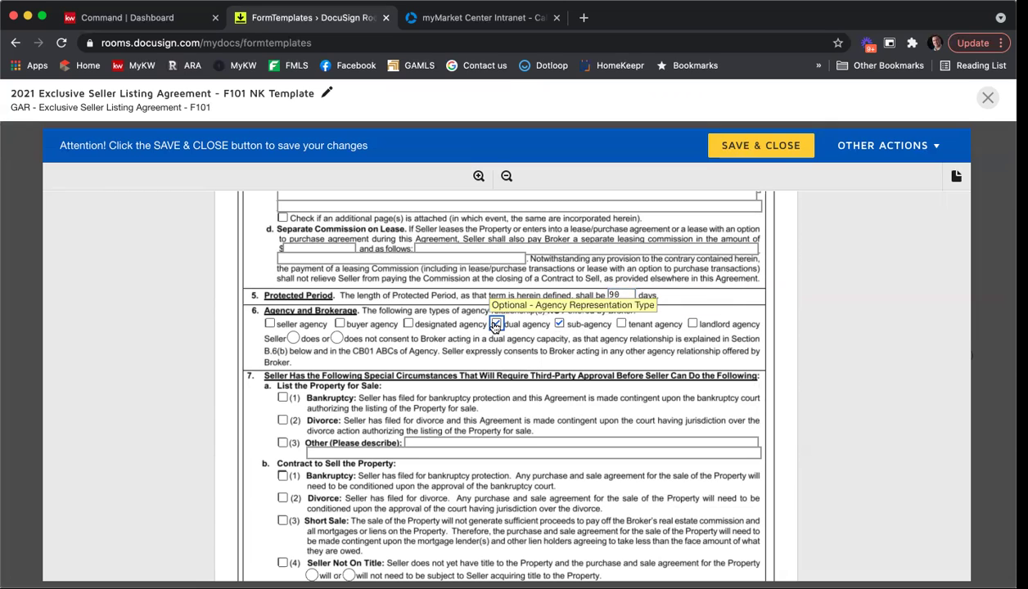
pyautogui.click(335, 339)
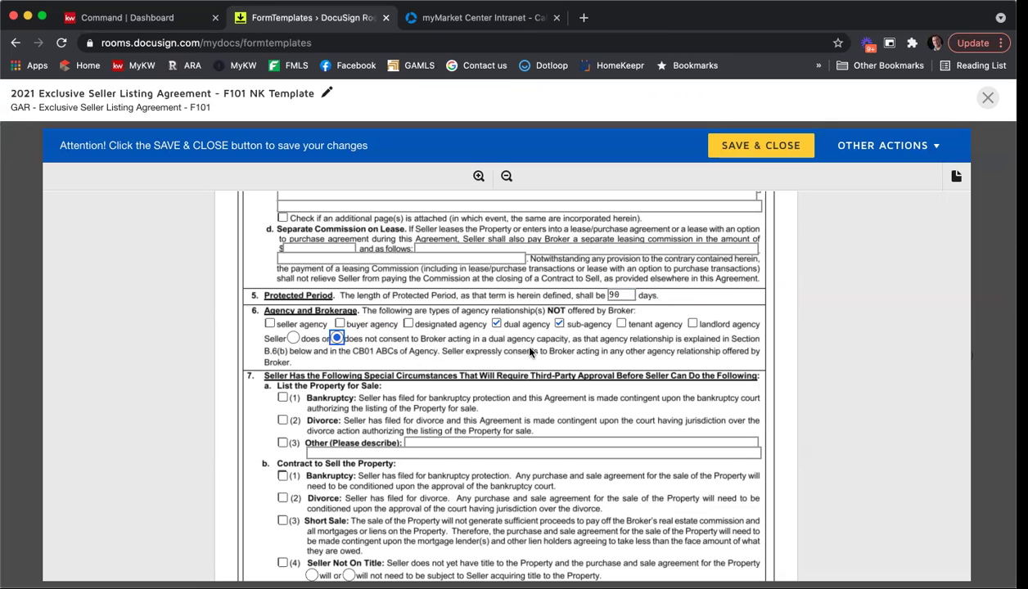
# Authorize the broker to assist with negotiation in section 8.
pyautogui.scroll(-3, 529, 351)
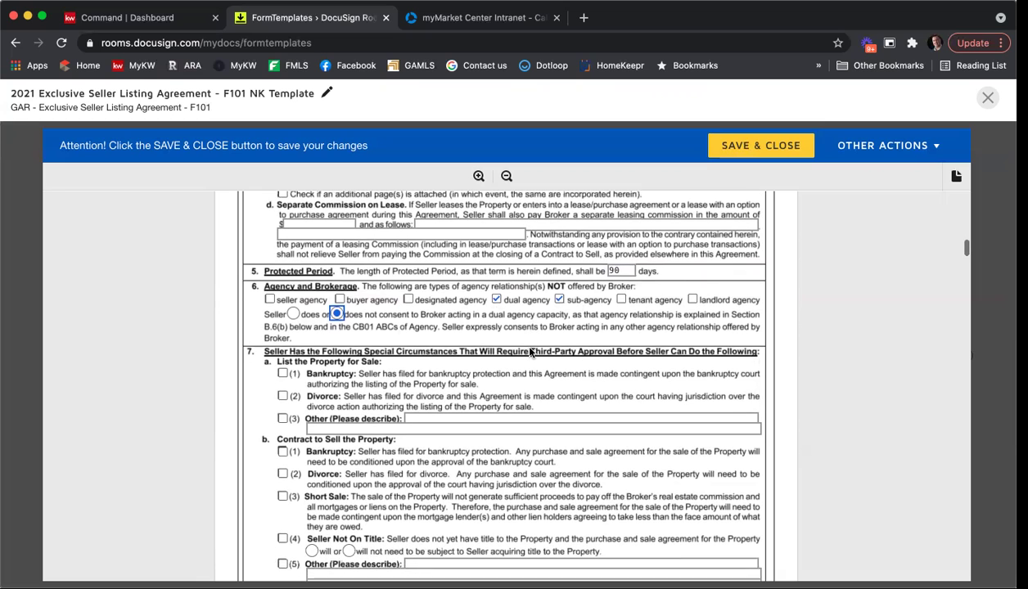
pyautogui.scroll(-4, 530, 352)
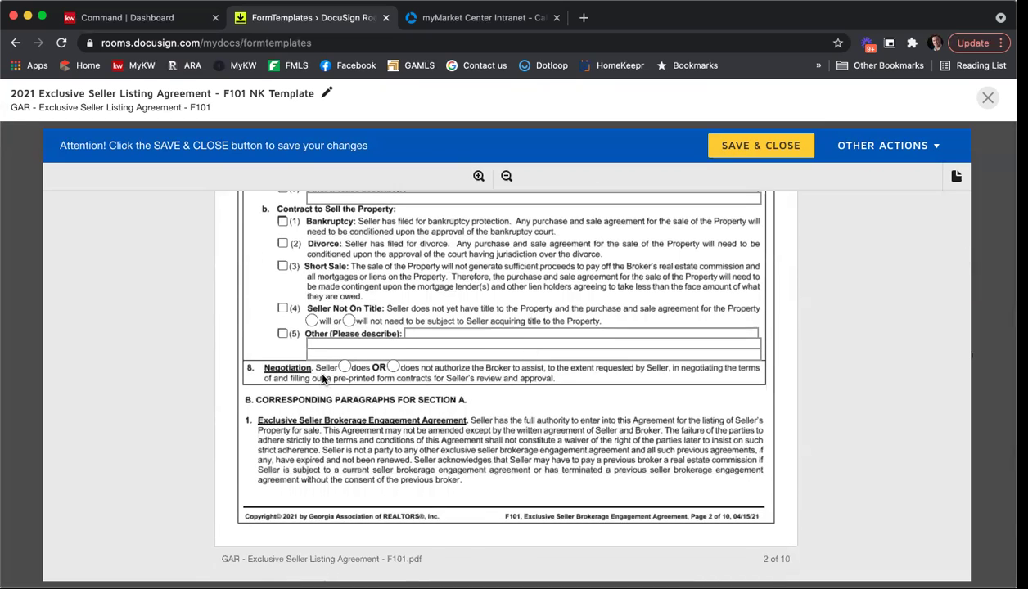
pyautogui.click(344, 367)
pyautogui.scroll(-10, 709, 295)
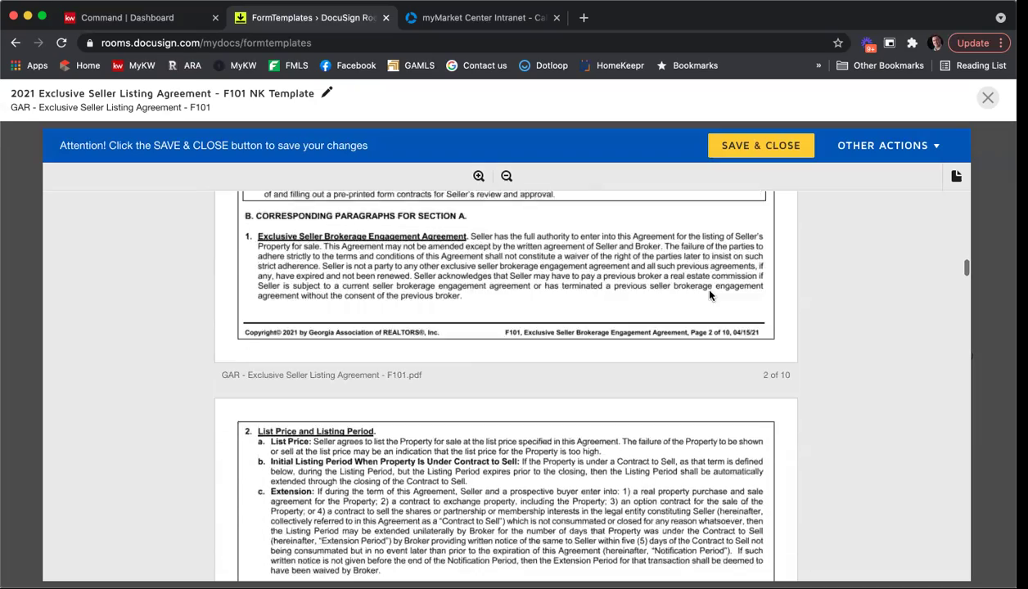
pyautogui.scroll(-15, 709, 295)
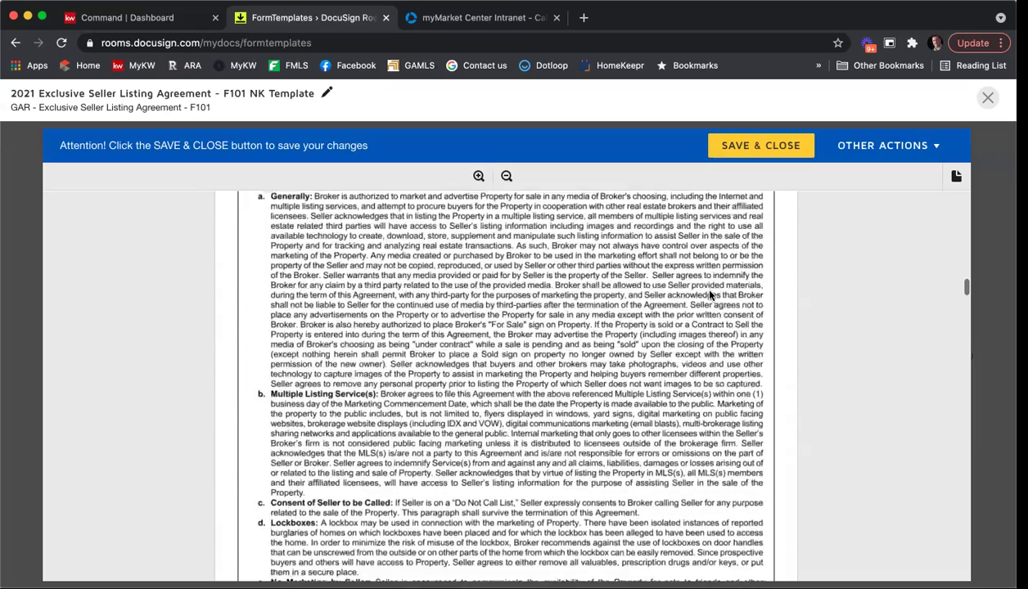
pyautogui.scroll(-15, 710, 295)
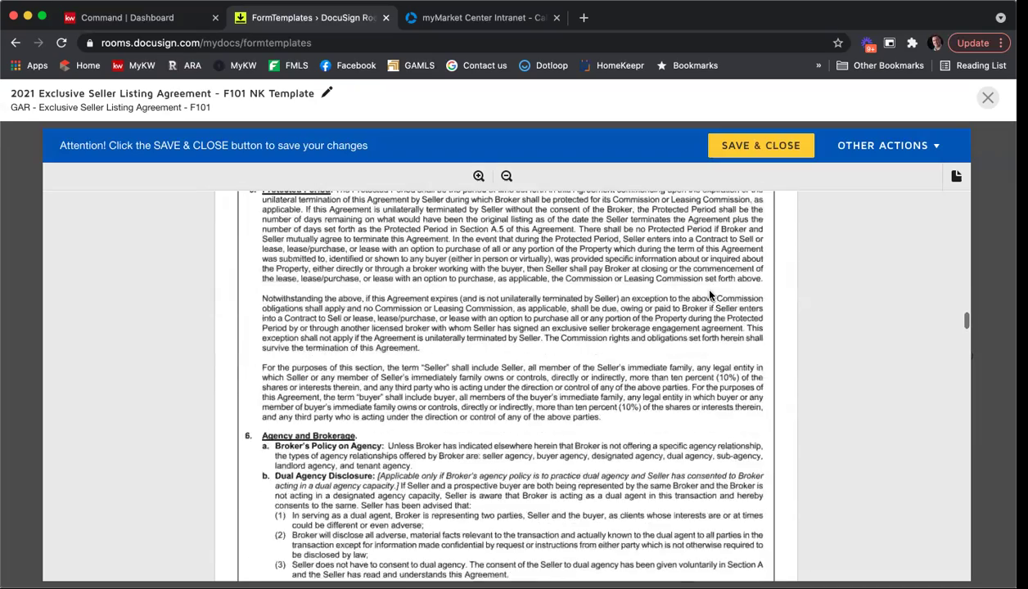
# Tick brochures GAR CB01, GAR CB07 and GAR CB10 as received in section 10.
pyautogui.scroll(-15, 709, 295)
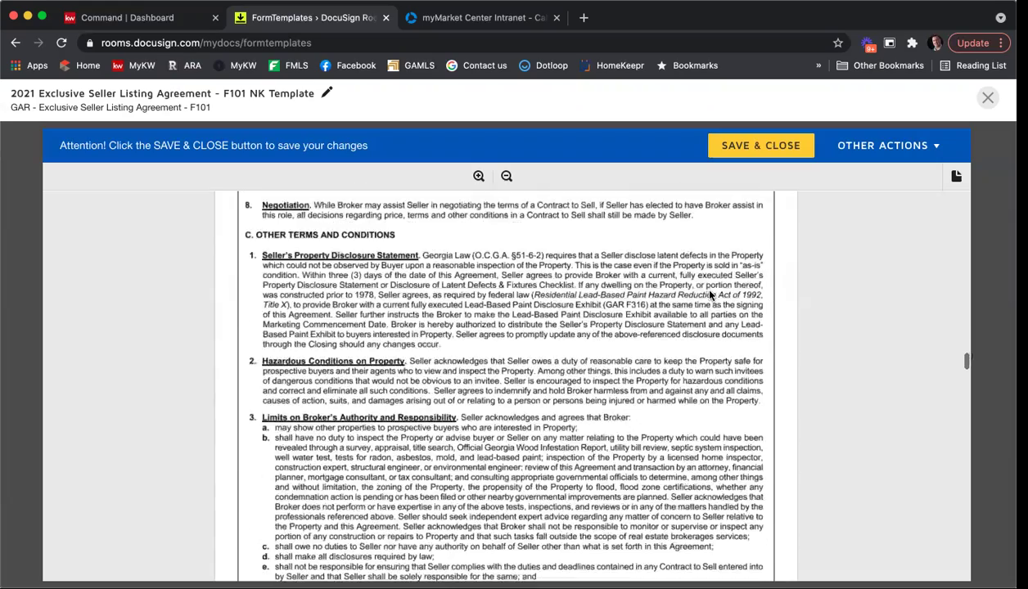
pyautogui.scroll(-15, 709, 295)
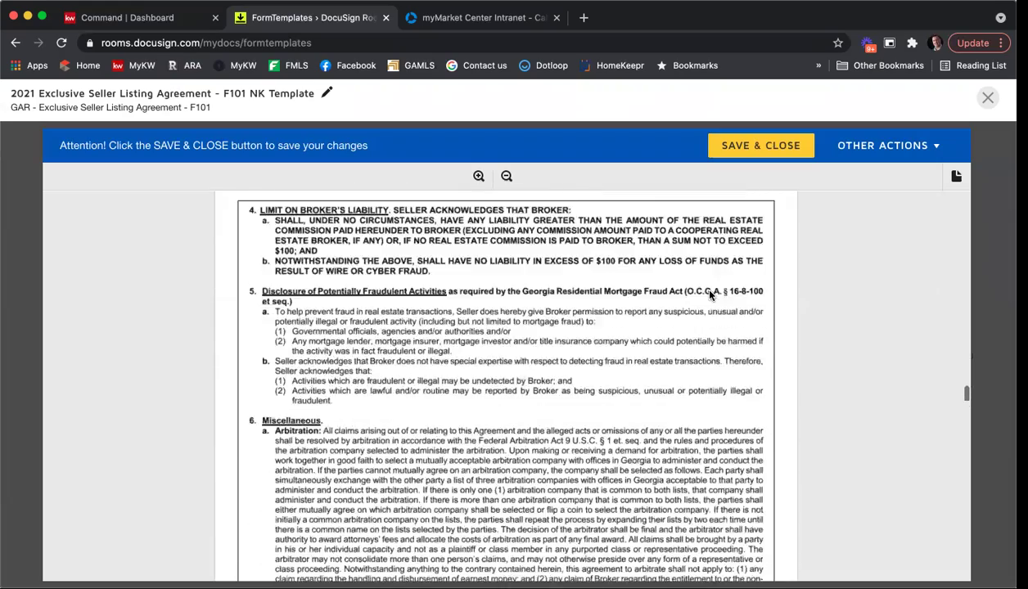
pyautogui.scroll(-15, 709, 296)
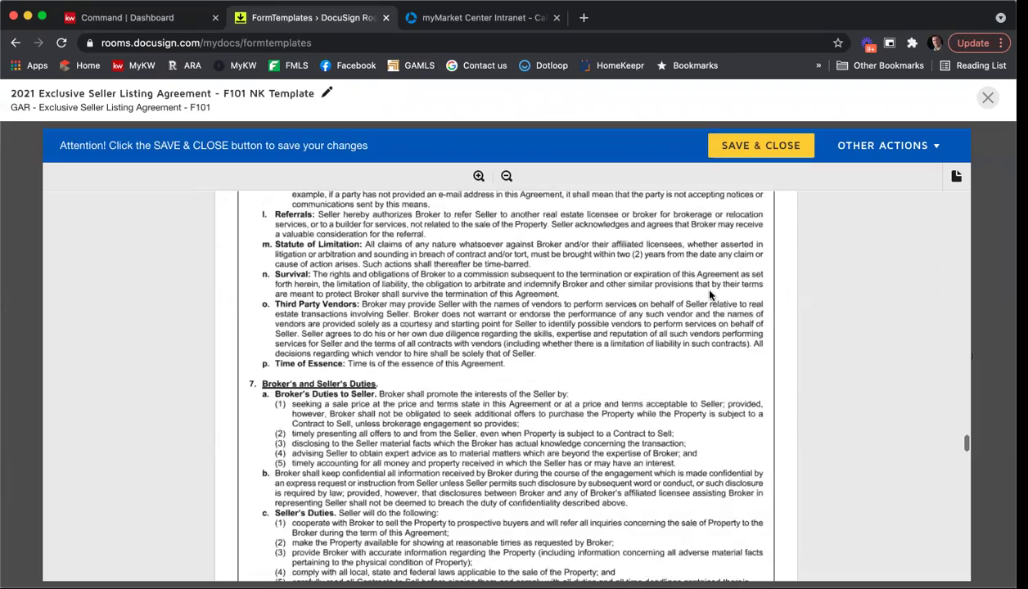
pyautogui.scroll(-15, 709, 295)
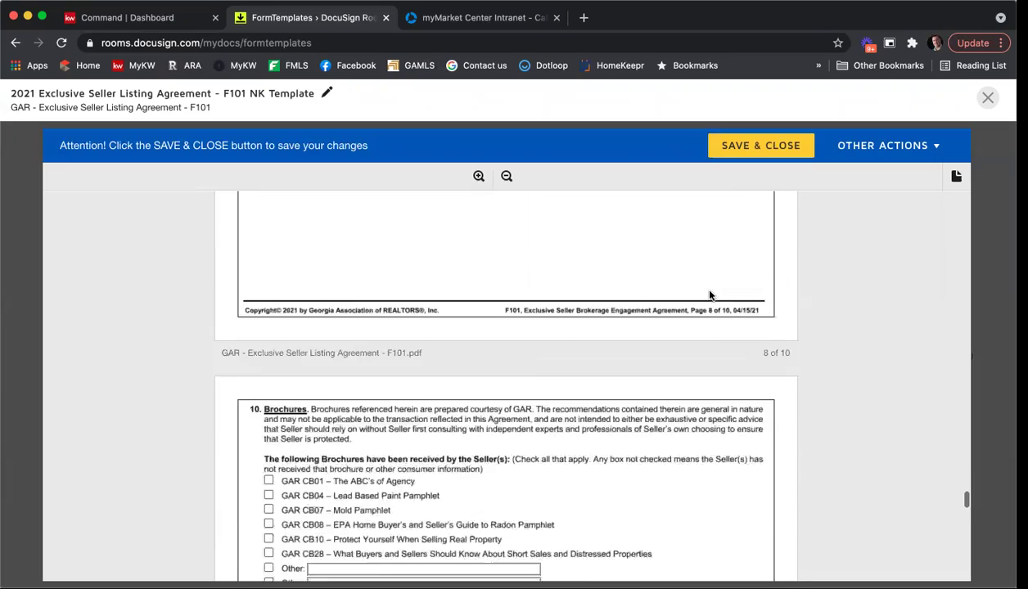
pyautogui.scroll(-5, 709, 295)
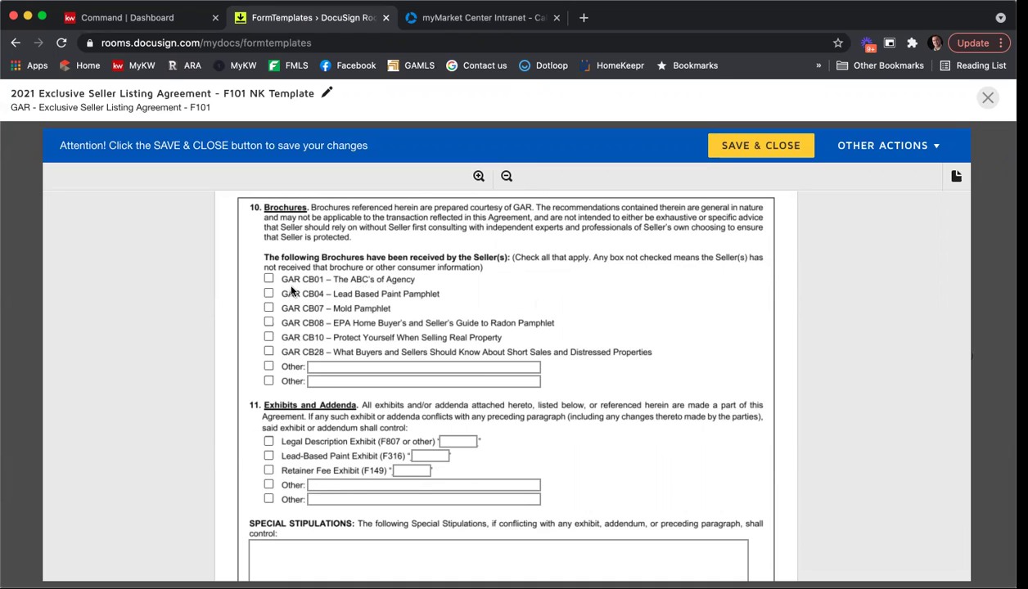
pyautogui.click(269, 280)
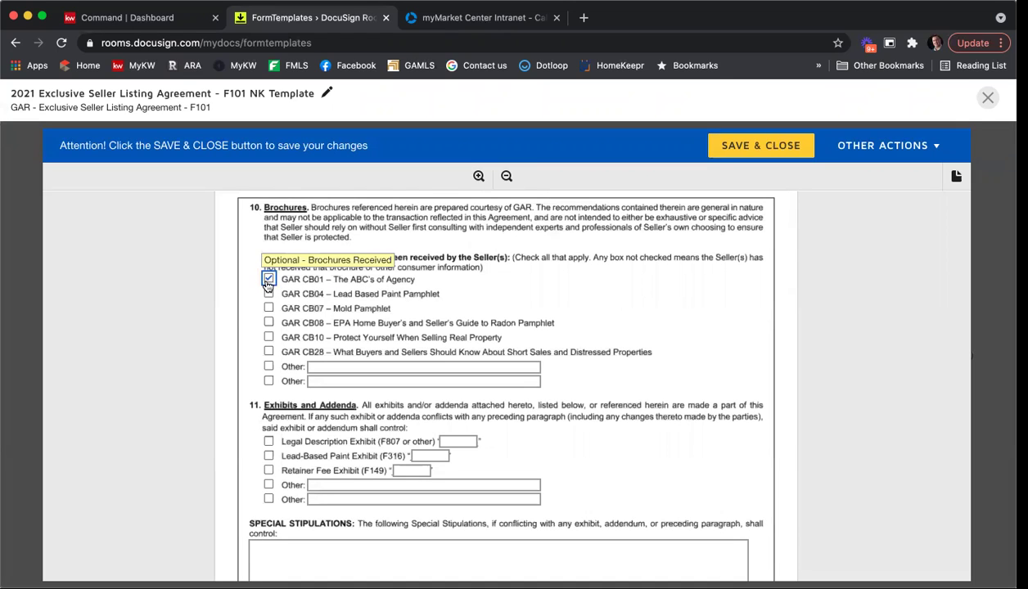
pyautogui.click(268, 309)
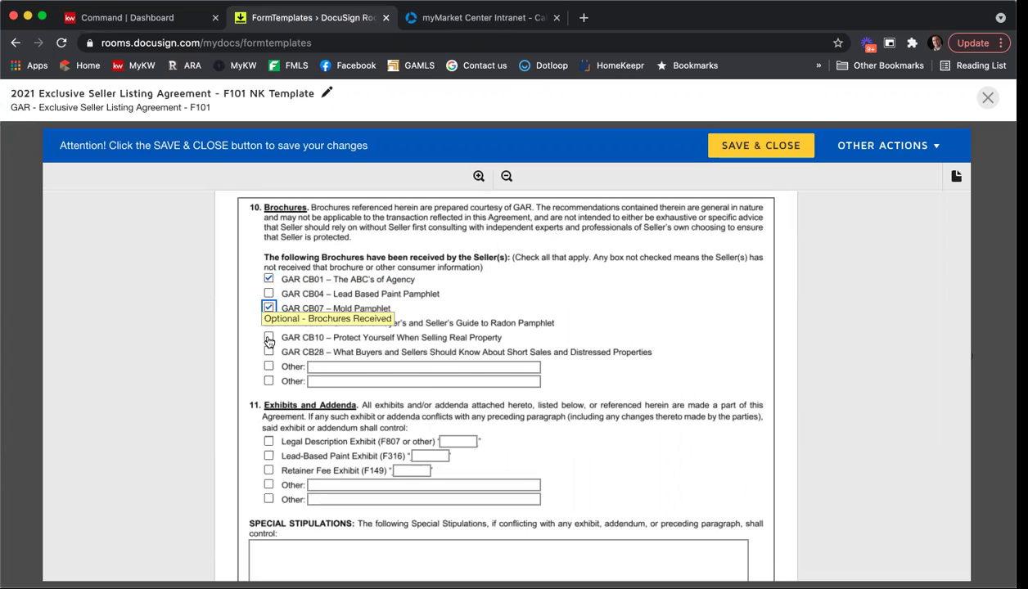
pyautogui.click(268, 338)
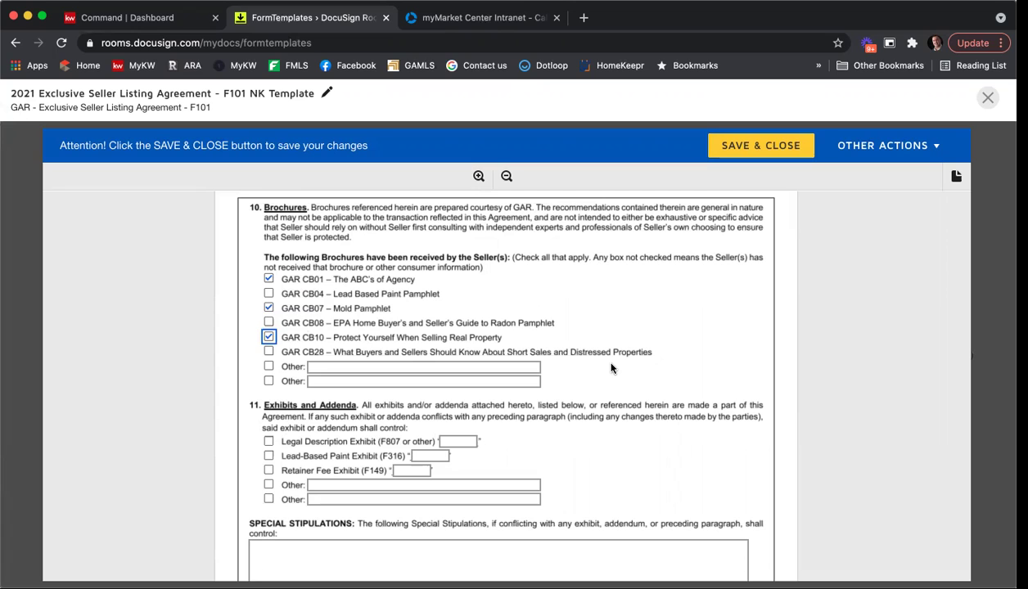
pyautogui.scroll(-3, 669, 357)
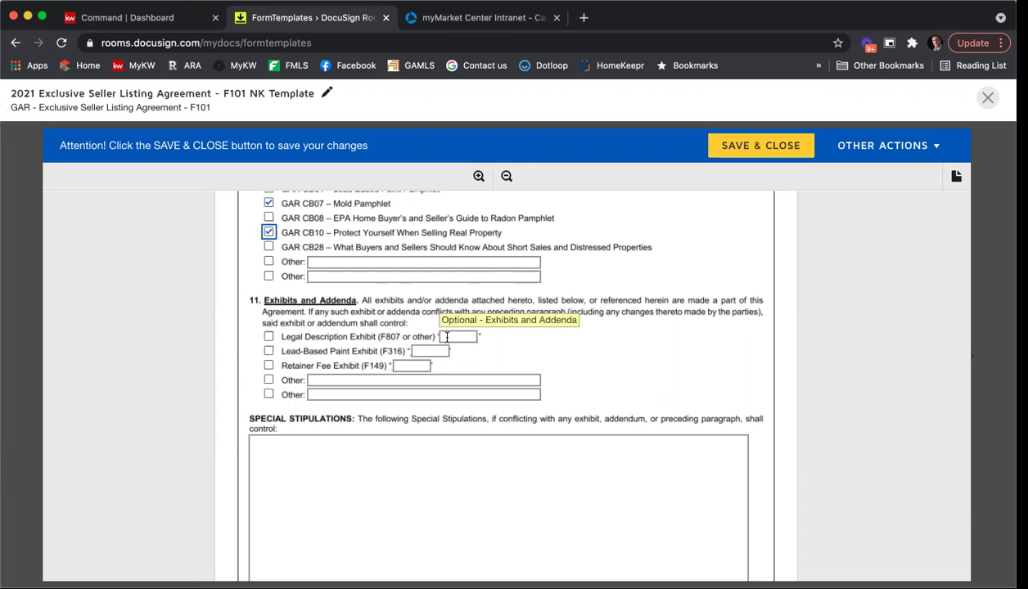
# Write the first two special stipulations, about use on every Listing Agreement and seller expectations.
pyautogui.scroll(-2, 515, 344)
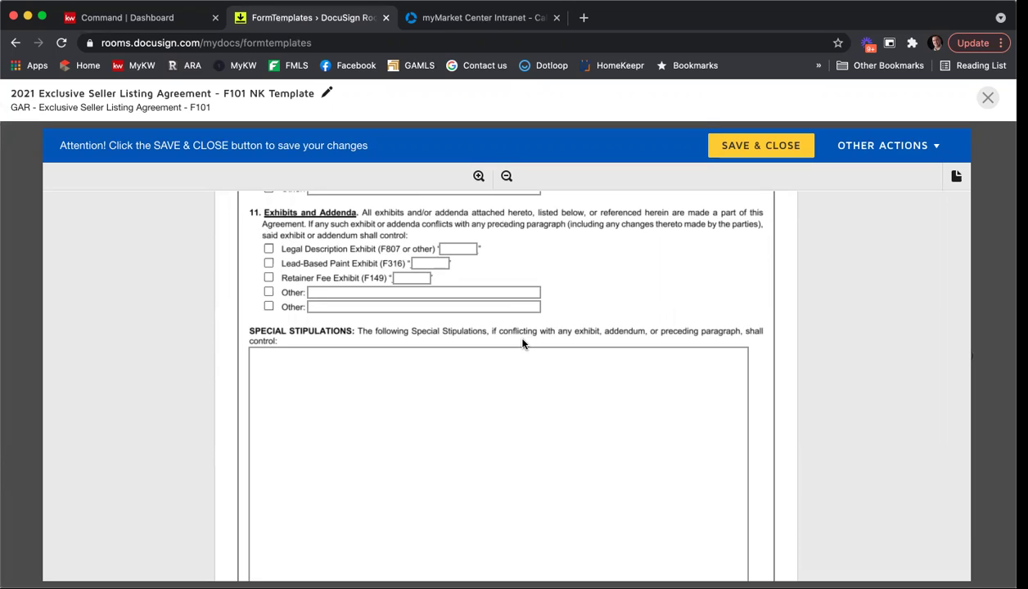
pyautogui.click(411, 359)
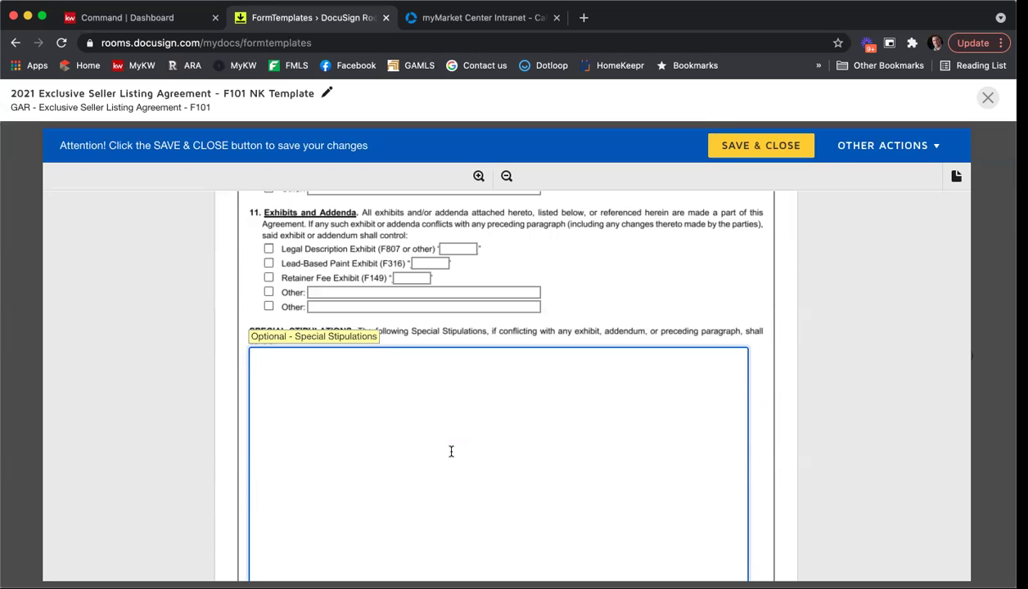
pyautogui.write('1. Type in her my first stipulation use this on e')
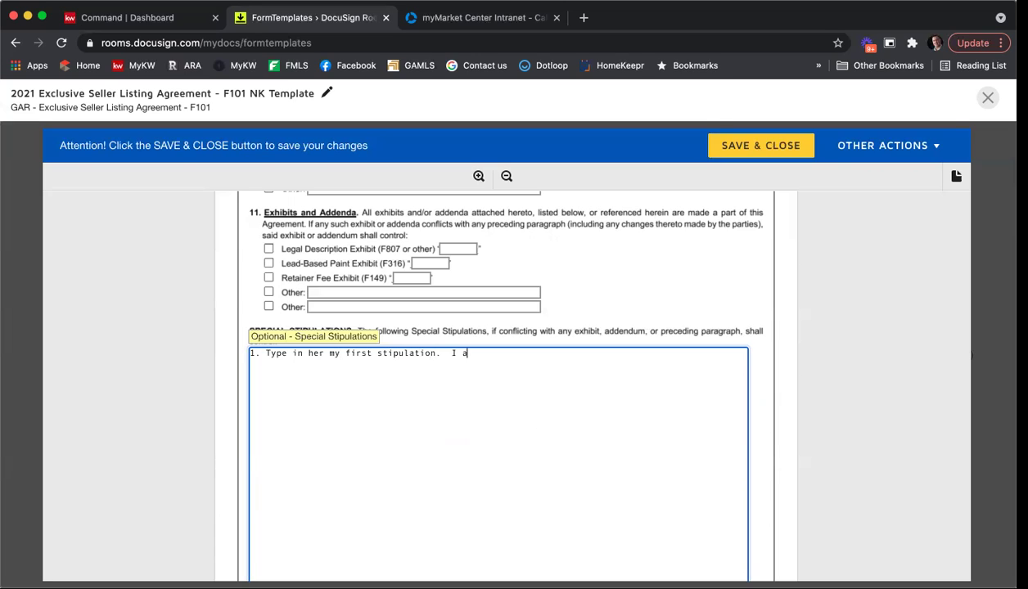
pyautogui.write('very Listing')
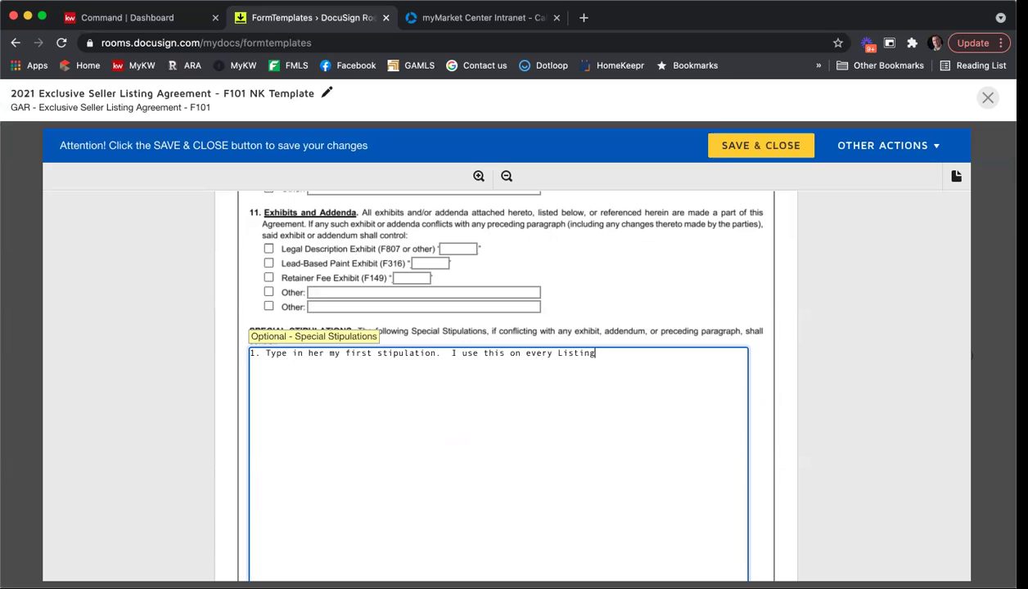
pyautogui.write(' Agreement.')
pyautogui.press('Return')
pyautogui.press('Return')
pyautogui.write('2.  Here i')
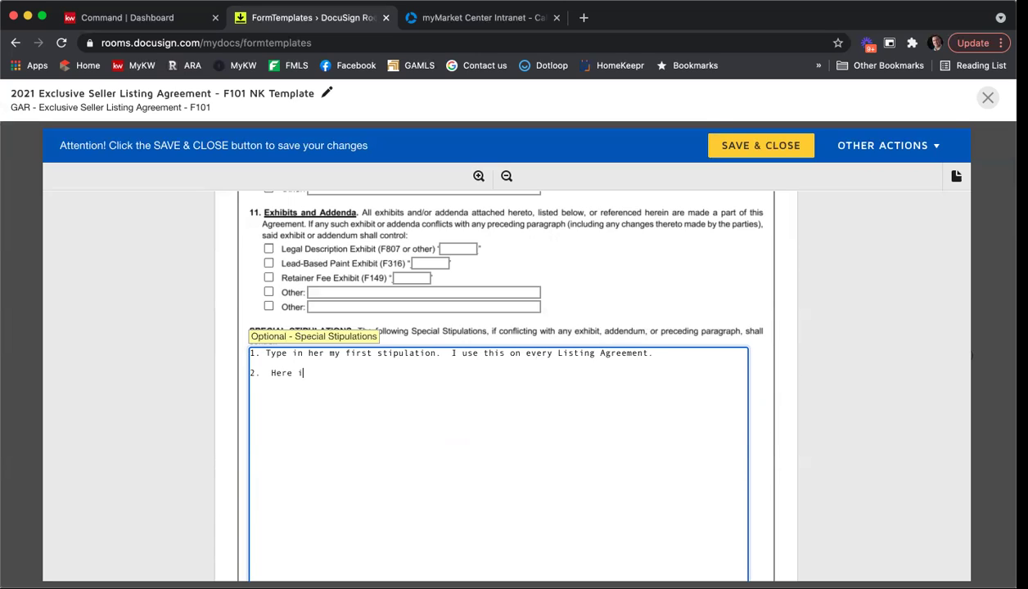
pyautogui.write('s my second stupulation')
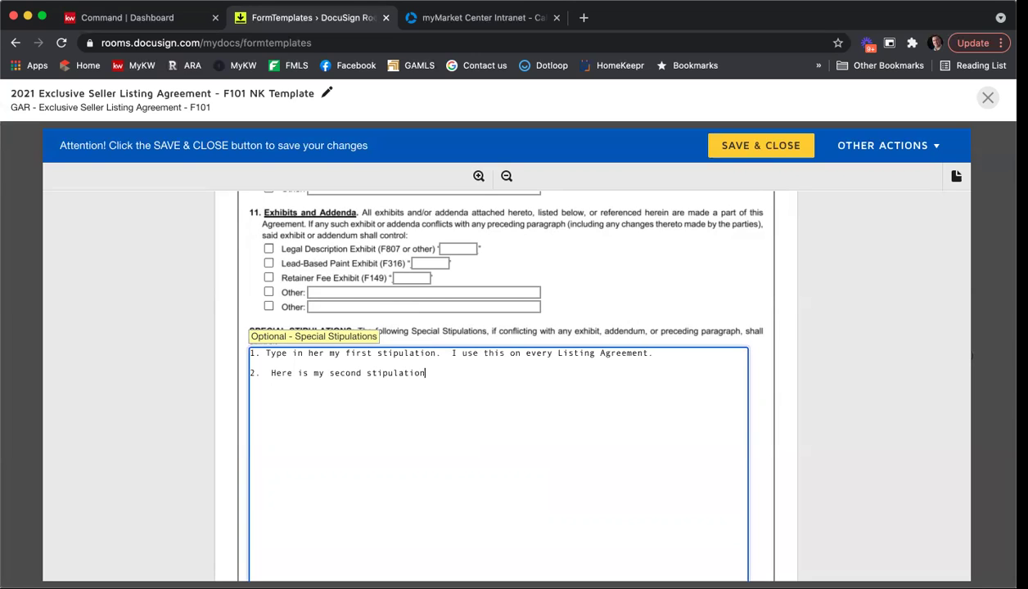
pyautogui.write('.  Making sure ')
pyautogui.write('they ')
pyautogui.write('ellers know ')
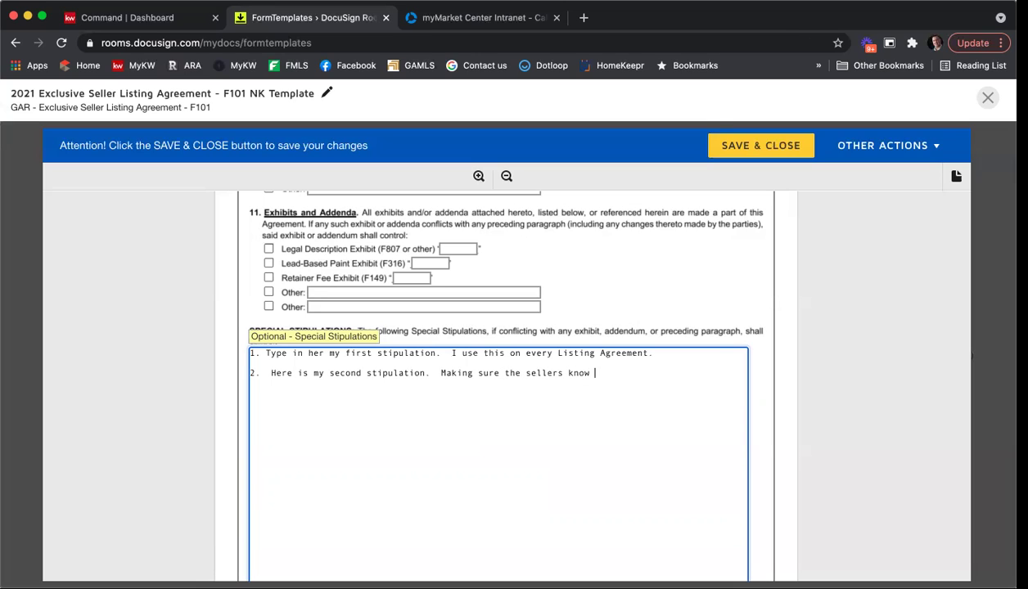
pyautogui.write('exactly what is expected.')
# Add stipulations '3. Another stip here.' and '4. More stips.'.
pyautogui.press('Return')
pyautogui.press('Return')
pyautogui.write('3.  Another ')
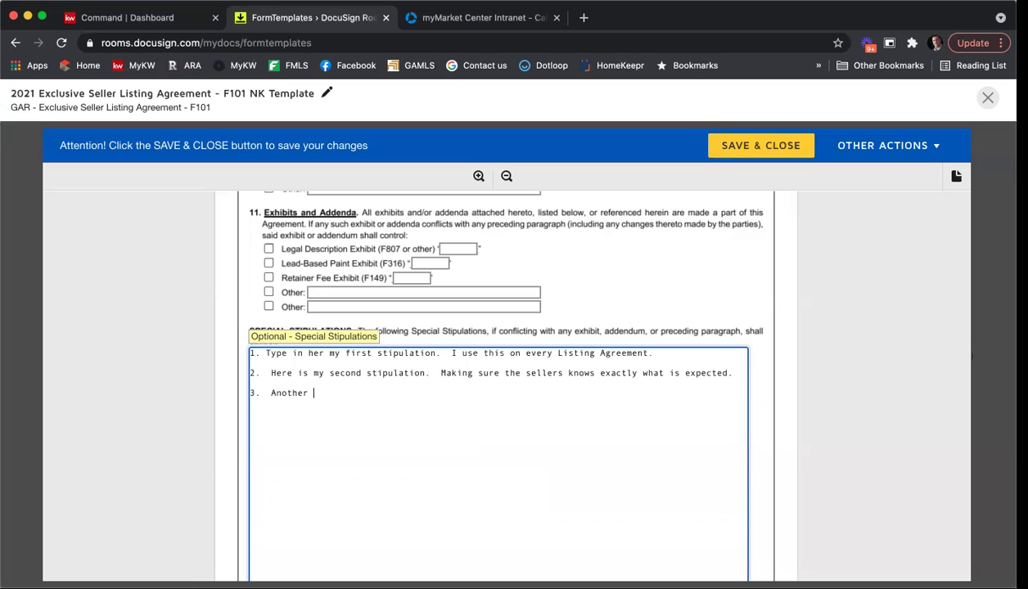
pyautogui.write('stup here.')
pyautogui.press('Return')
pyautogui.write('4.  More stips.')
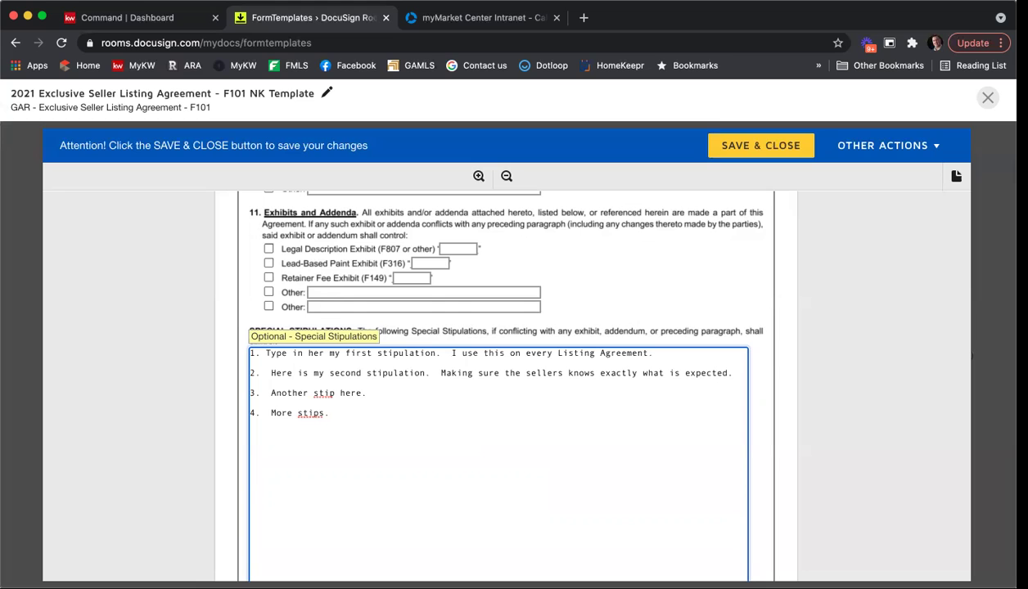
pyautogui.scroll(-2, 426, 441)
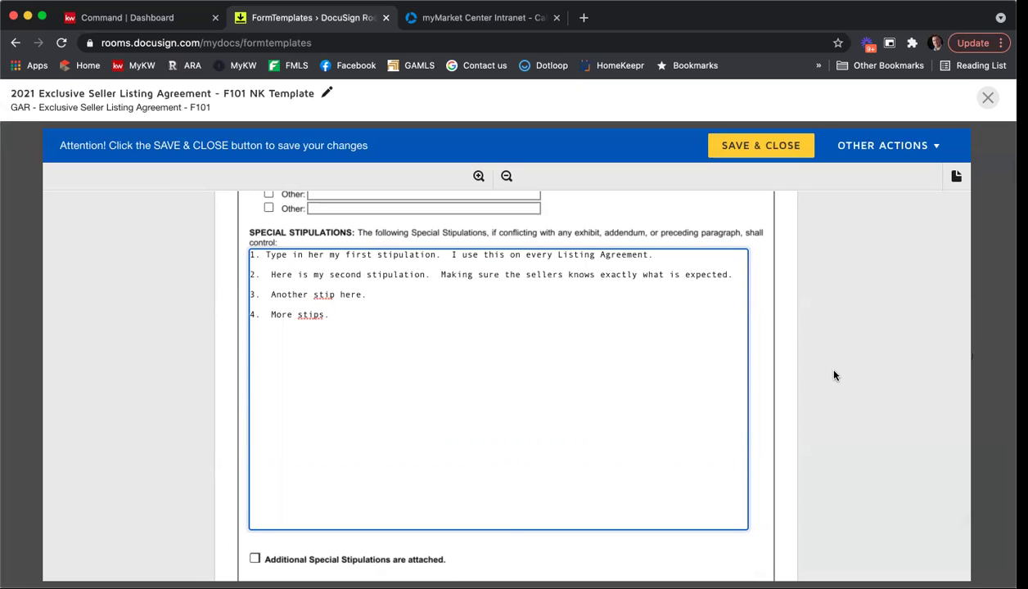
# Enter brokerage firm Keller Williams First Atlanta, MLS office code KWFA01, the firm's licence number, phone and fax.
pyautogui.scroll(-3, 827, 353)
pyautogui.scroll(-4, 827, 353)
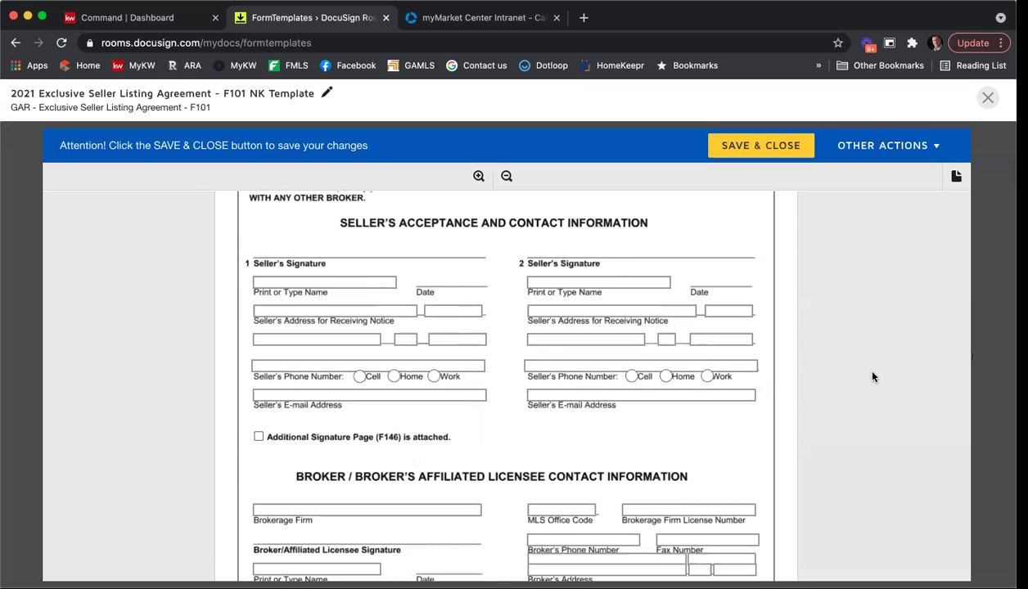
pyautogui.scroll(-2, 873, 376)
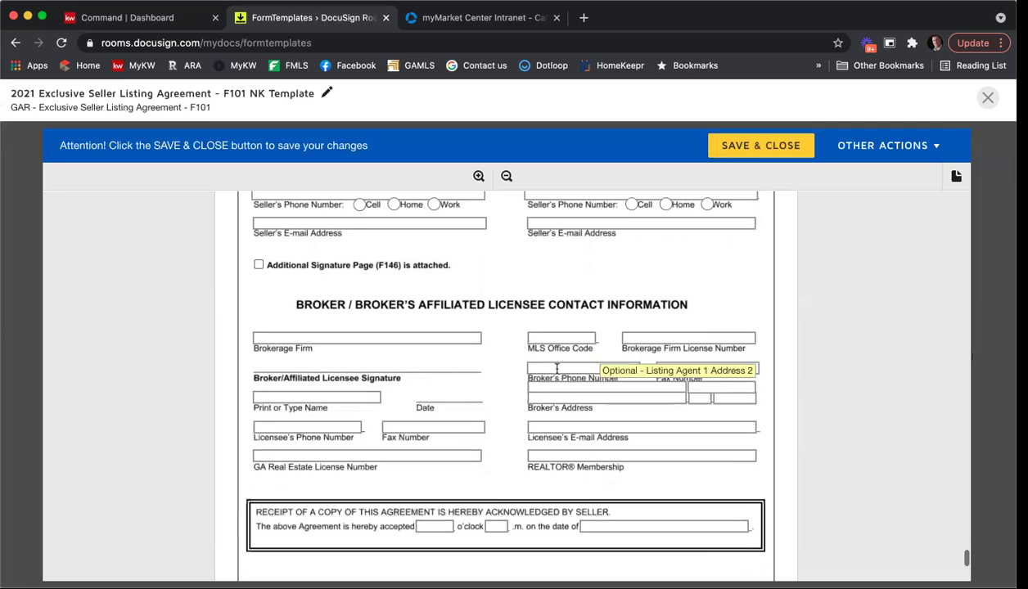
pyautogui.click(396, 337)
pyautogui.write('Keller')
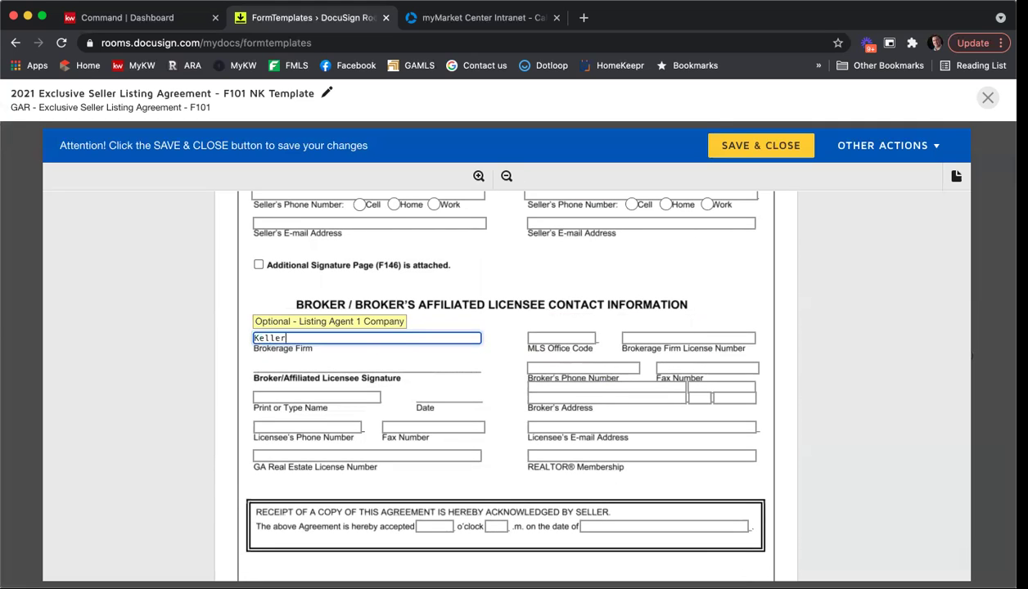
pyautogui.write(' Williams First Atlanta')
pyautogui.press('Tab')
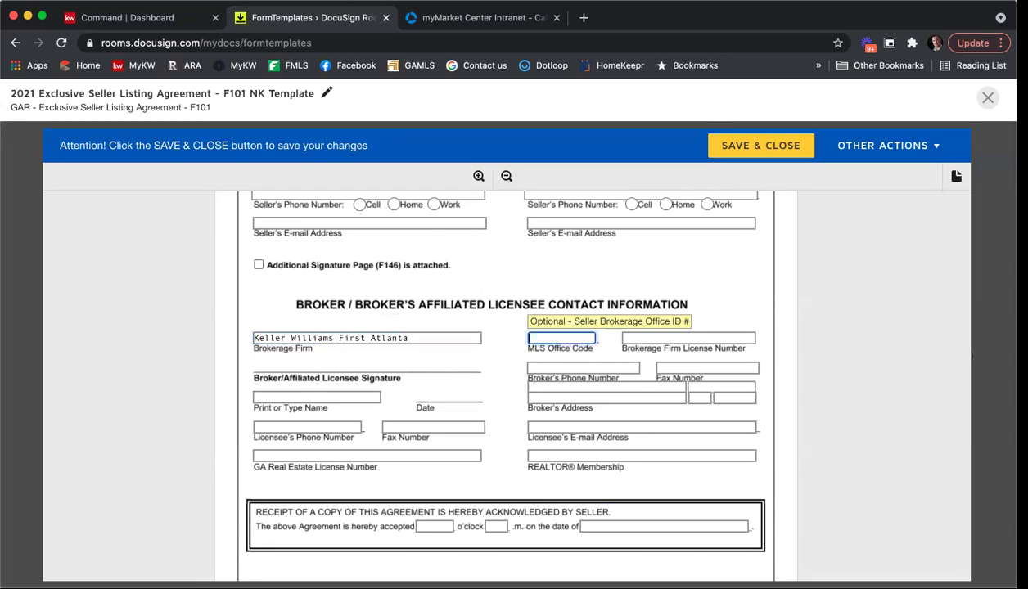
pyautogui.write('KWFA01')
pyautogui.press('Tab')
pyautogui.write('H-33313')
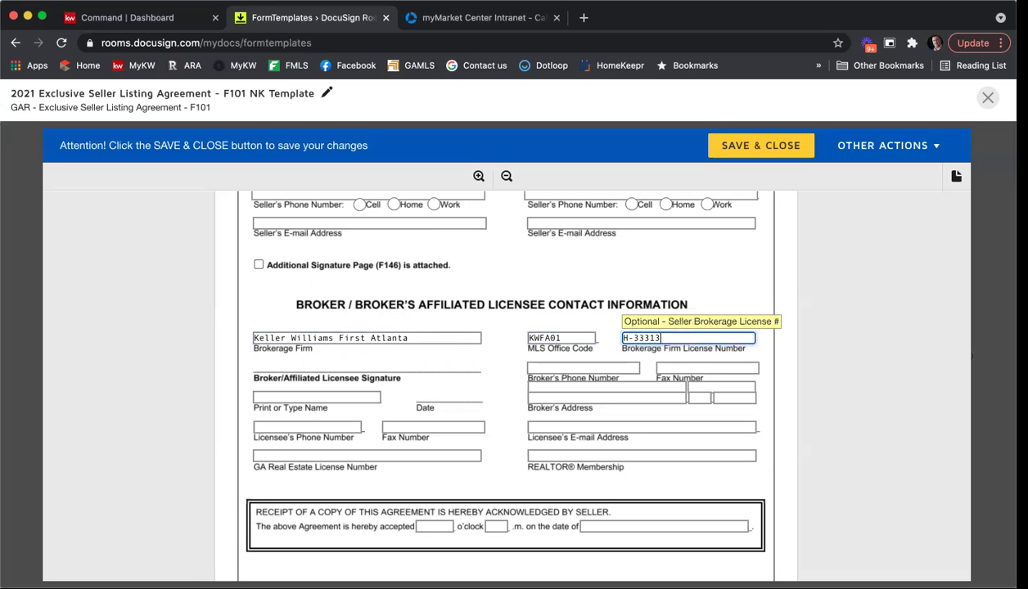
pyautogui.press('Tab')
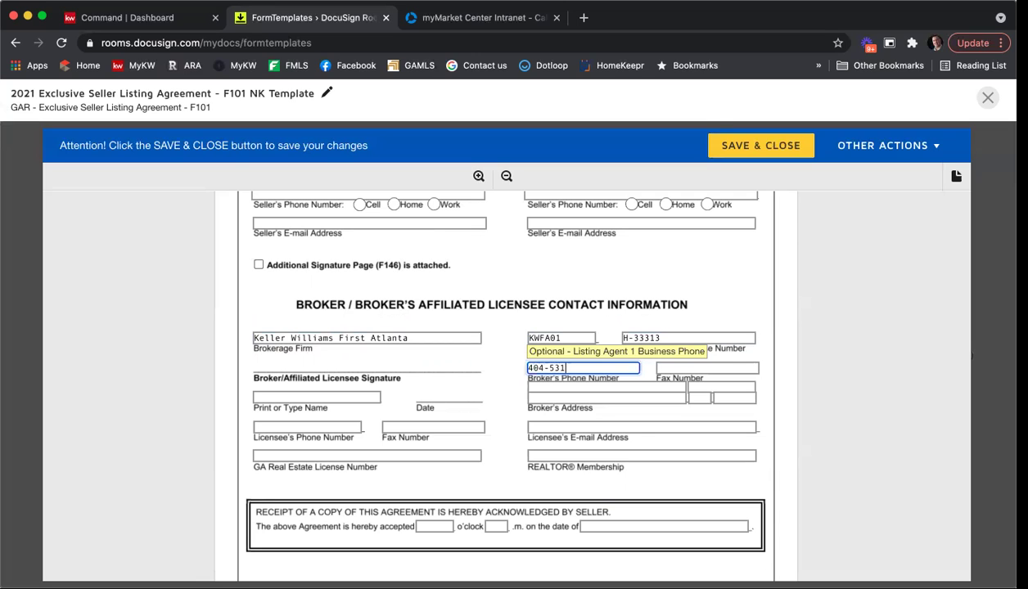
pyautogui.press('Tab')
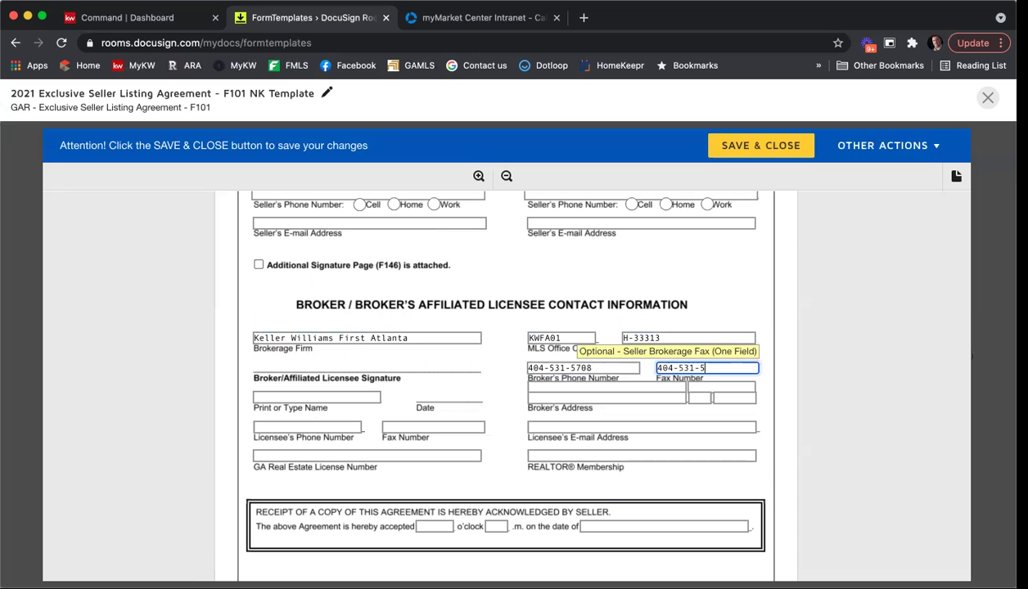
pyautogui.press('Tab')
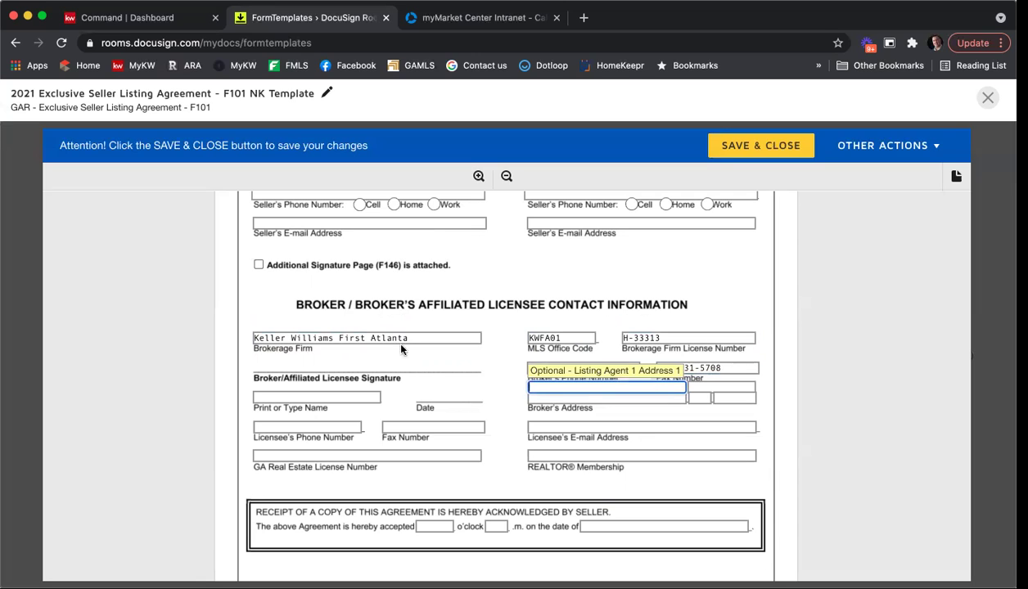
# Fill in the office street address, suite, city, state and postal code, plus the agent's printed name.
pyautogui.press('Tab')
pyautogui.press('Tab')
pyautogui.press('Tab')
pyautogui.write('280 Glenridg')
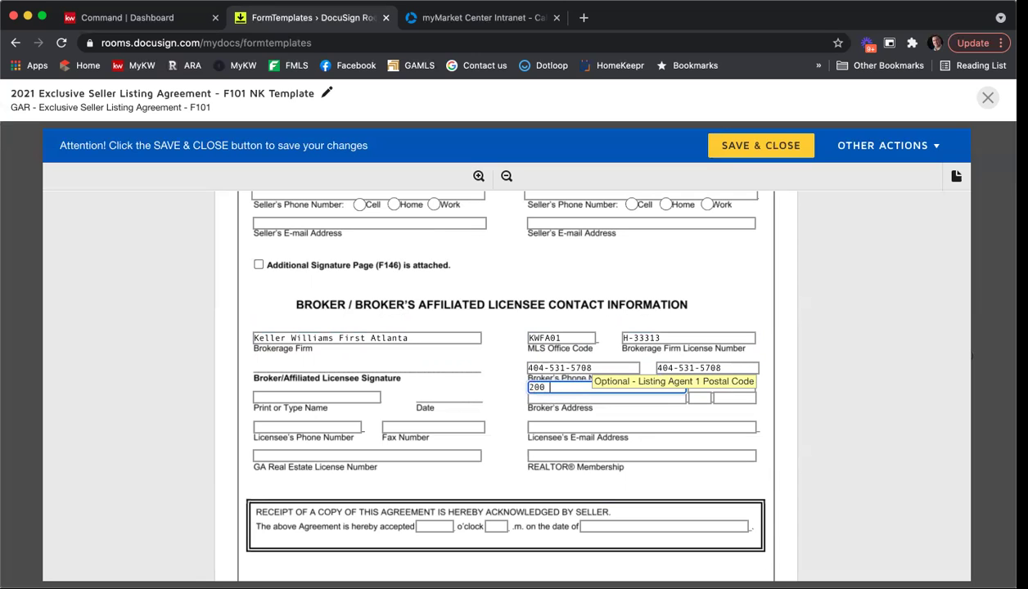
pyautogui.write('e Pt P')
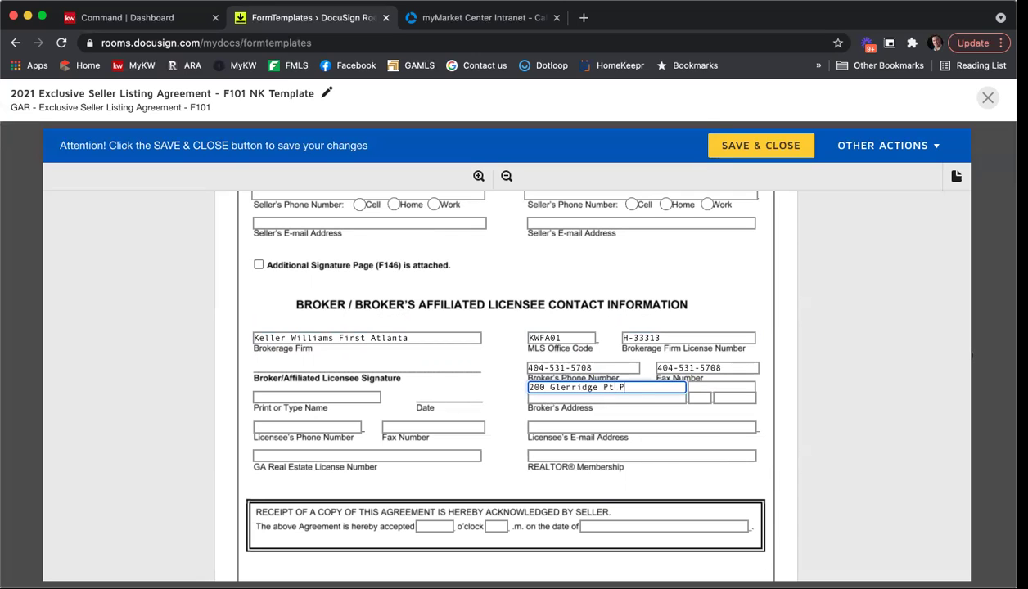
pyautogui.write('wky')
pyautogui.press('Tab')
pyautogui.write('S')
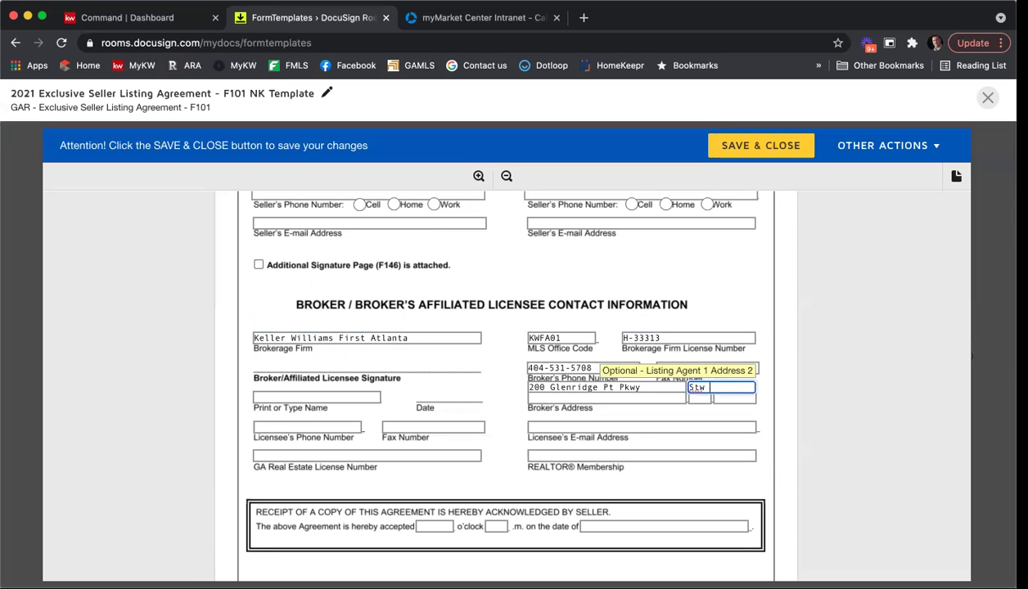
pyautogui.write('te 100')
pyautogui.press('Tab')
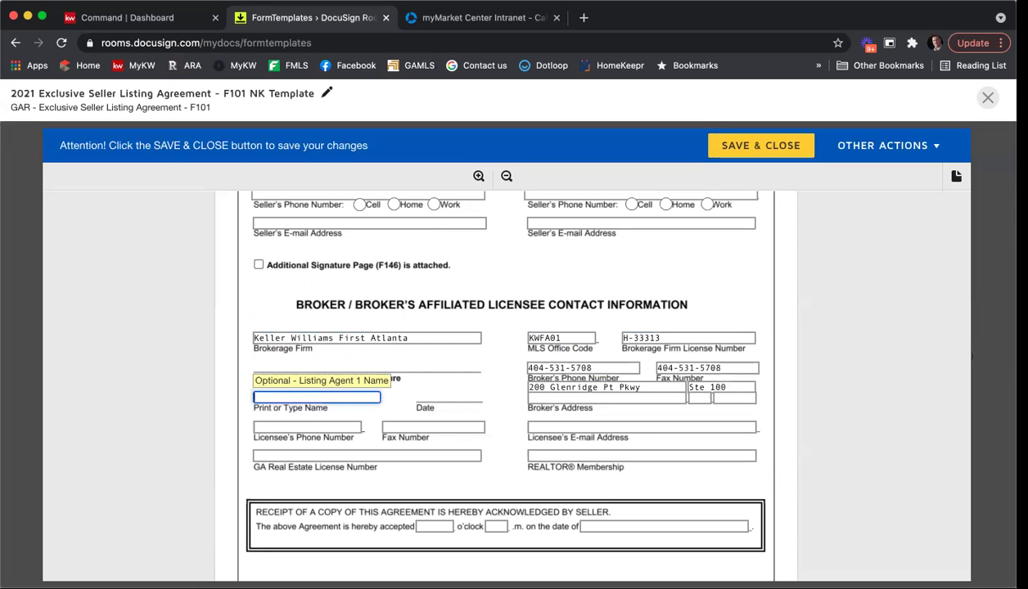
pyautogui.write('Nicholas Kuhr')
pyautogui.press('Tab')
pyautogui.write('Atlanta,')
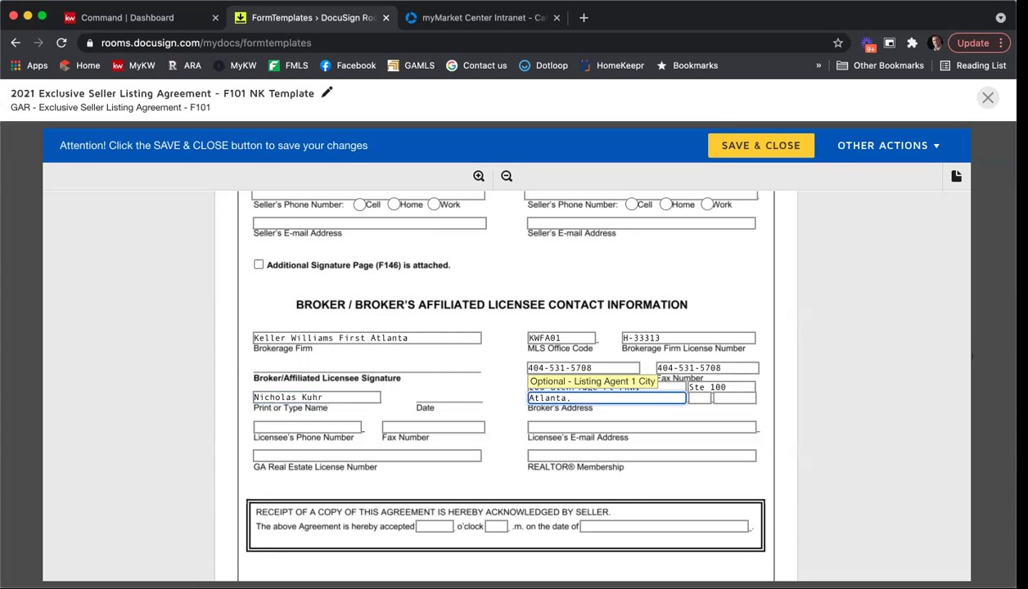
pyautogui.press('Tab')
pyautogui.write('GA')
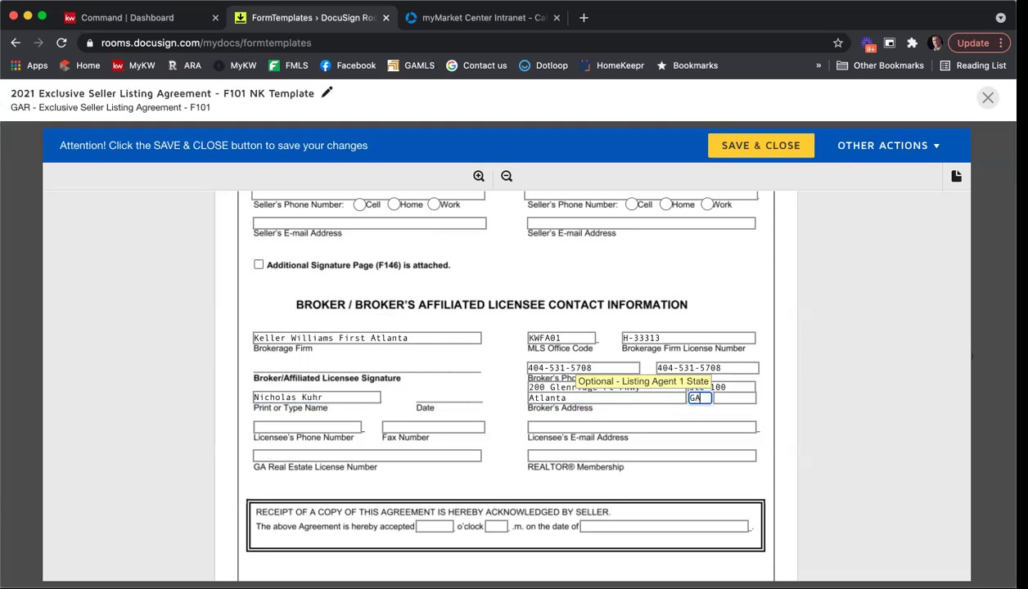
pyautogui.press('Tab')
pyautogui.write('30342')
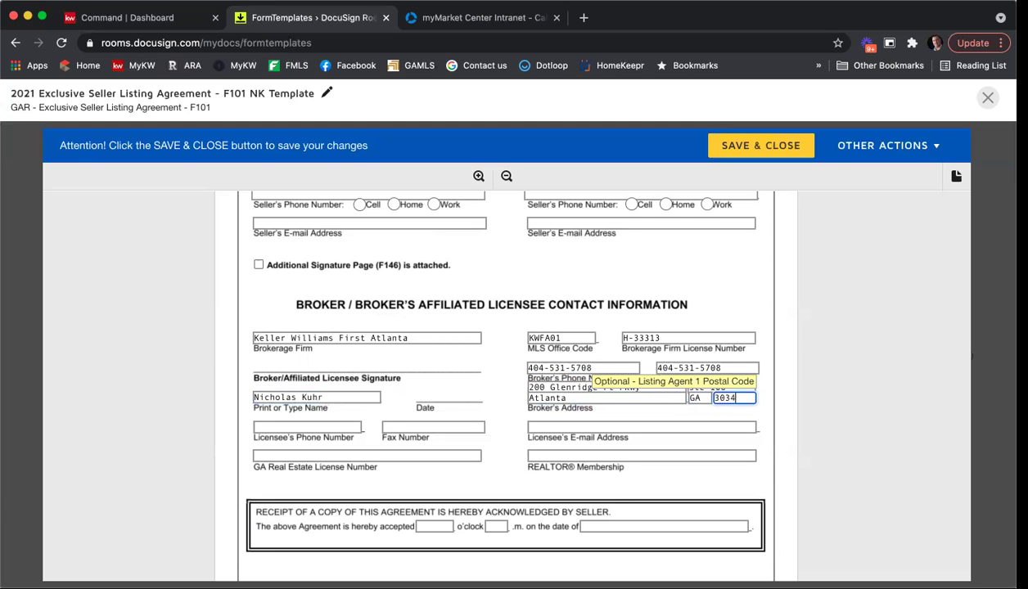
# Enter the licensee's phone, fax, e-mail and GA licence number, and REALTOR® membership 'Atlanta'.
pyautogui.press('Tab')
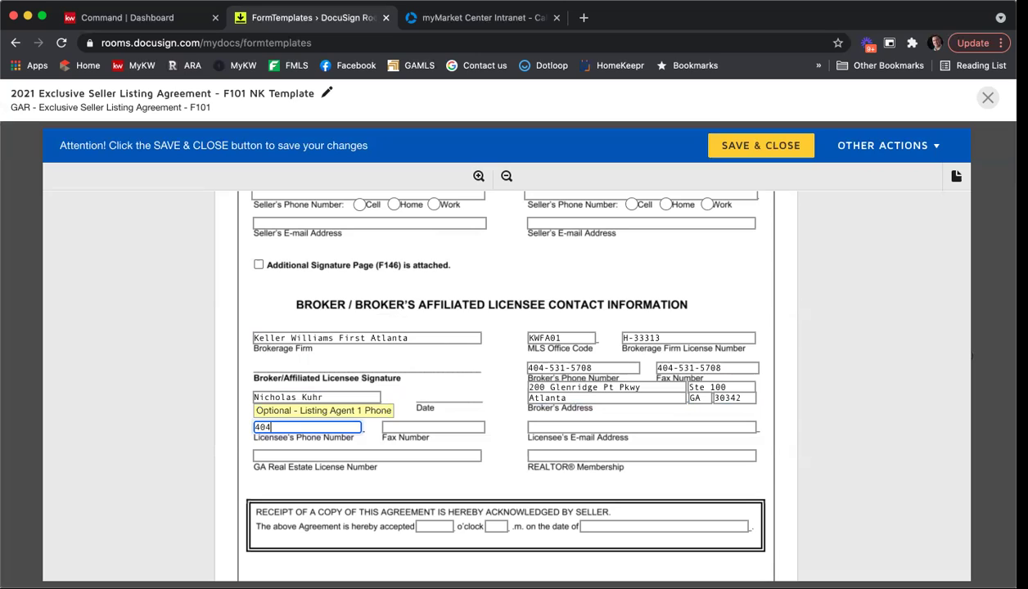
pyautogui.press('Tab')
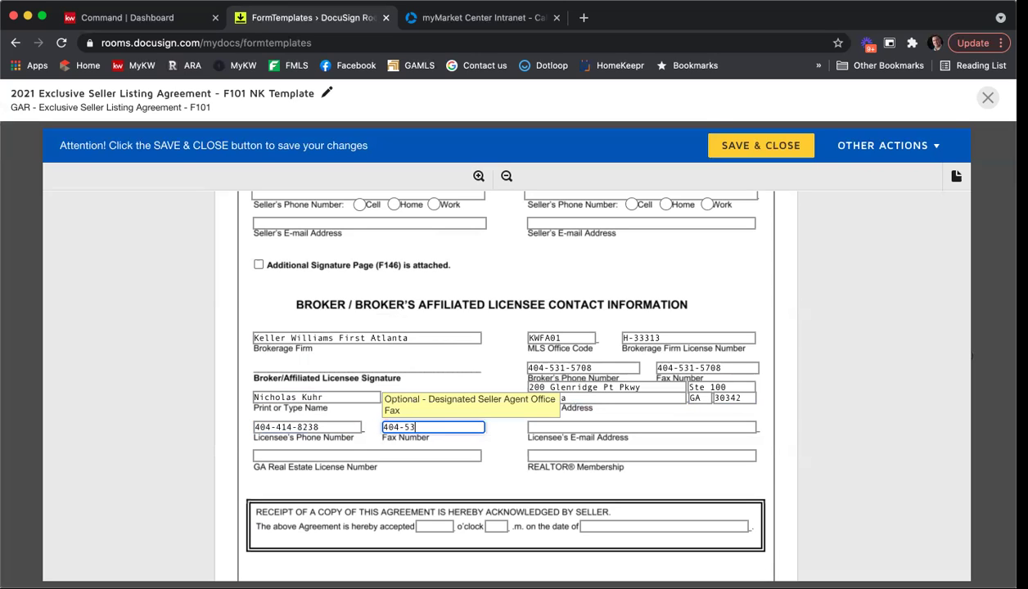
pyautogui.press('Tab')
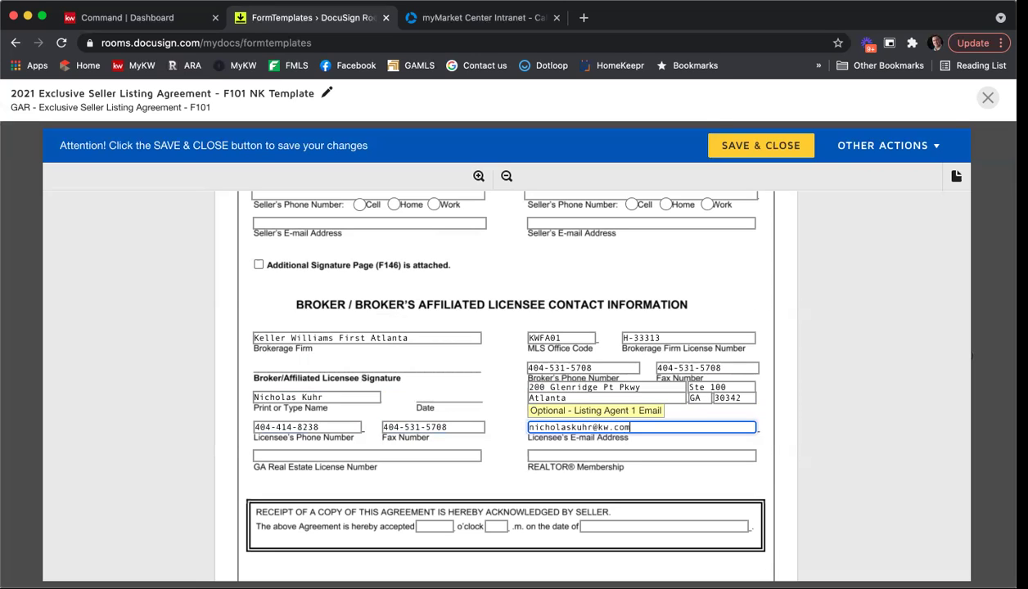
pyautogui.click(366, 456)
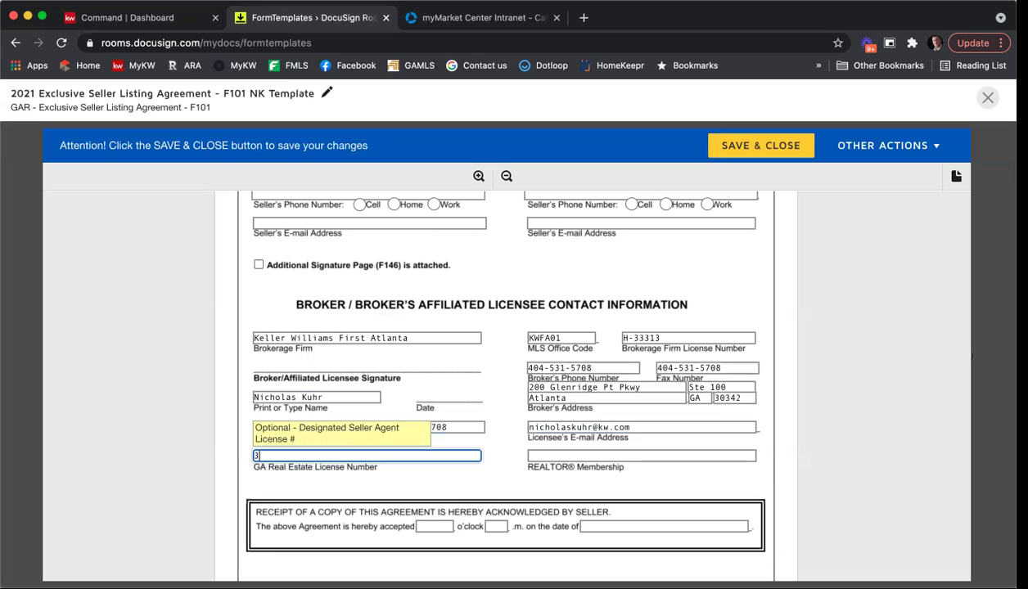
pyautogui.press('Tab')
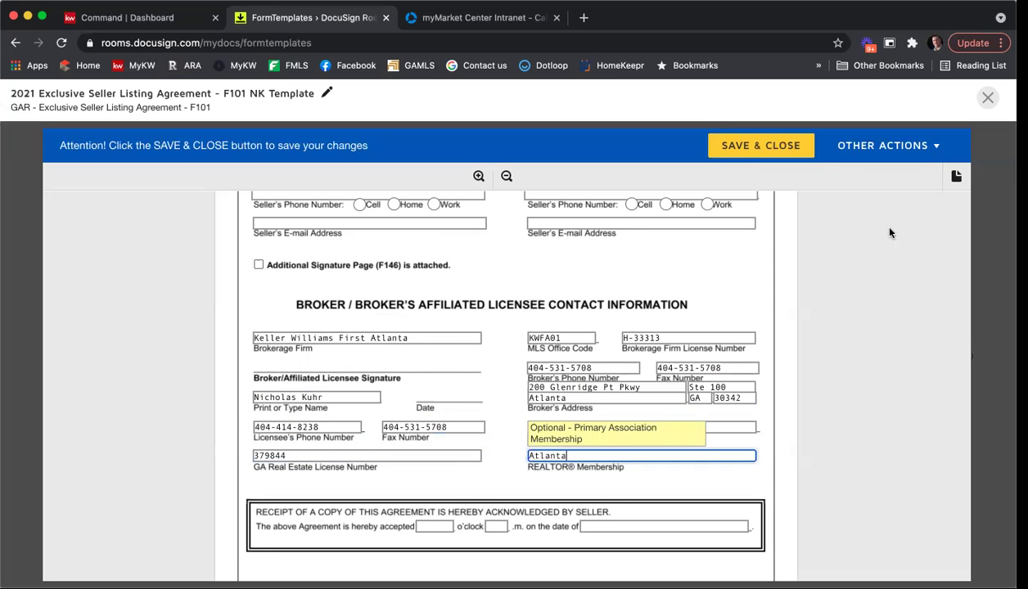
pyautogui.click(883, 290)
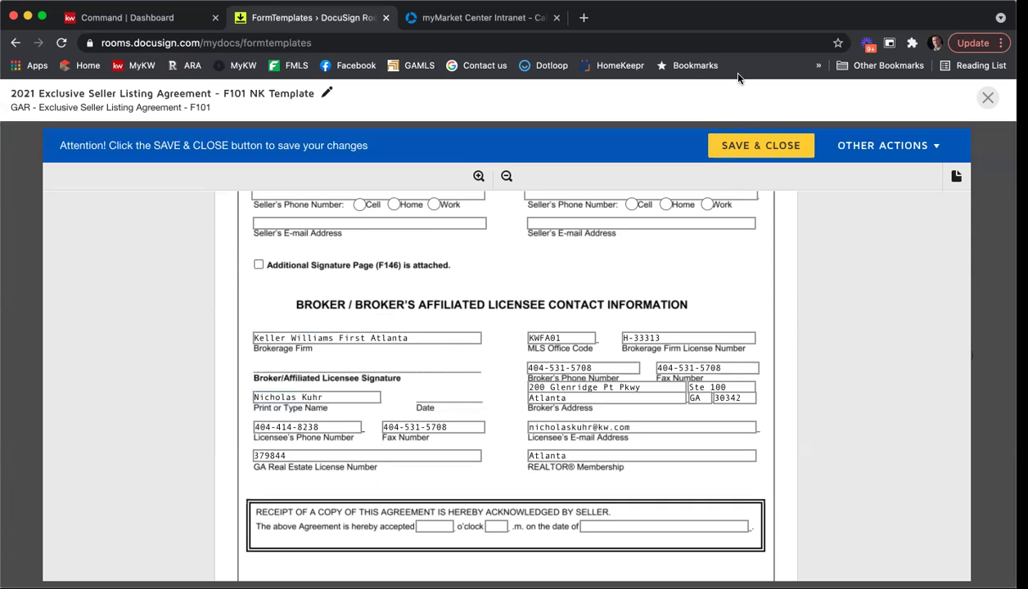
# Save and close the template, then open the Ignite 5/21 room from the Dashboard.
pyautogui.click(755, 150)
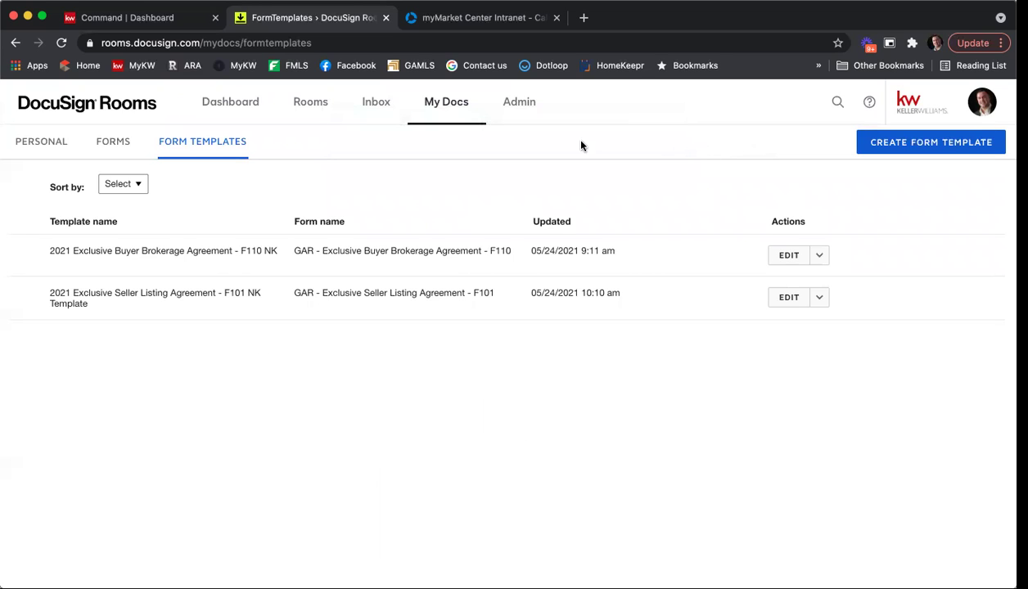
pyautogui.click(230, 108)
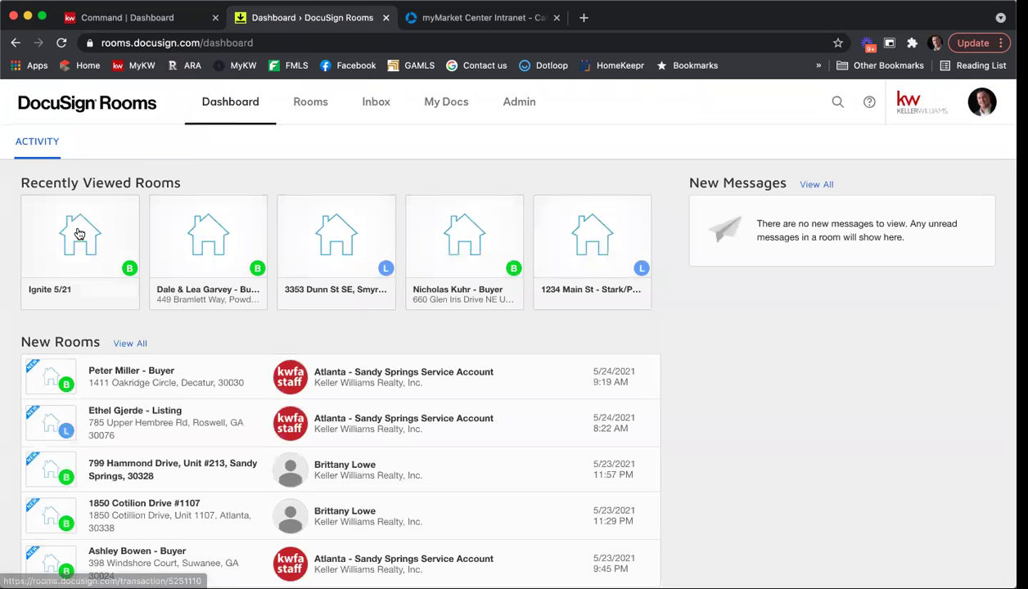
pyautogui.click(79, 234)
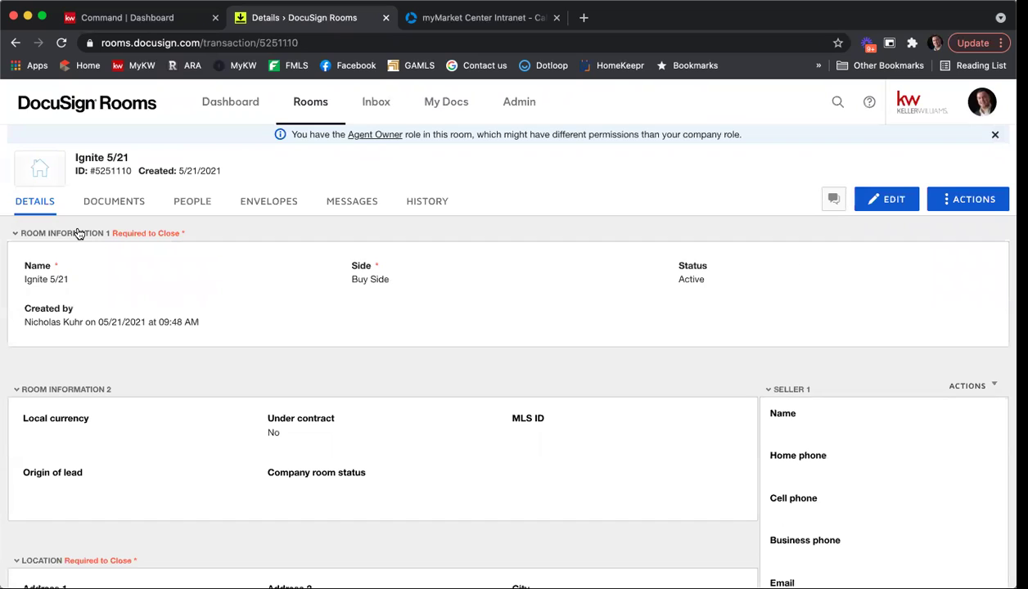
# In the Ignite 5/21 room's documents, search the GAR forms library for f101 and select the F101 form.
pyautogui.click(107, 202)
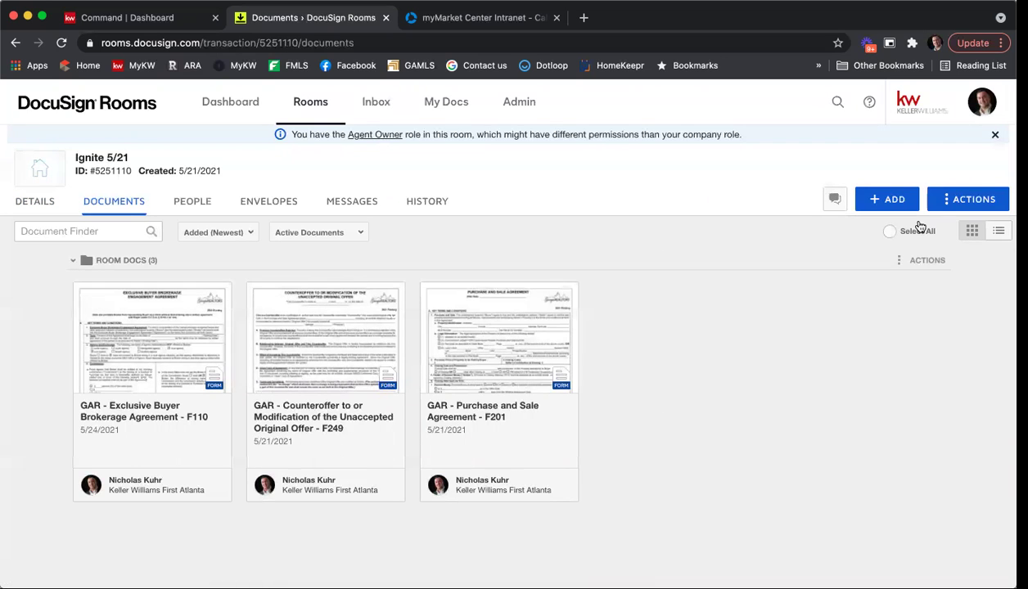
pyautogui.click(886, 199)
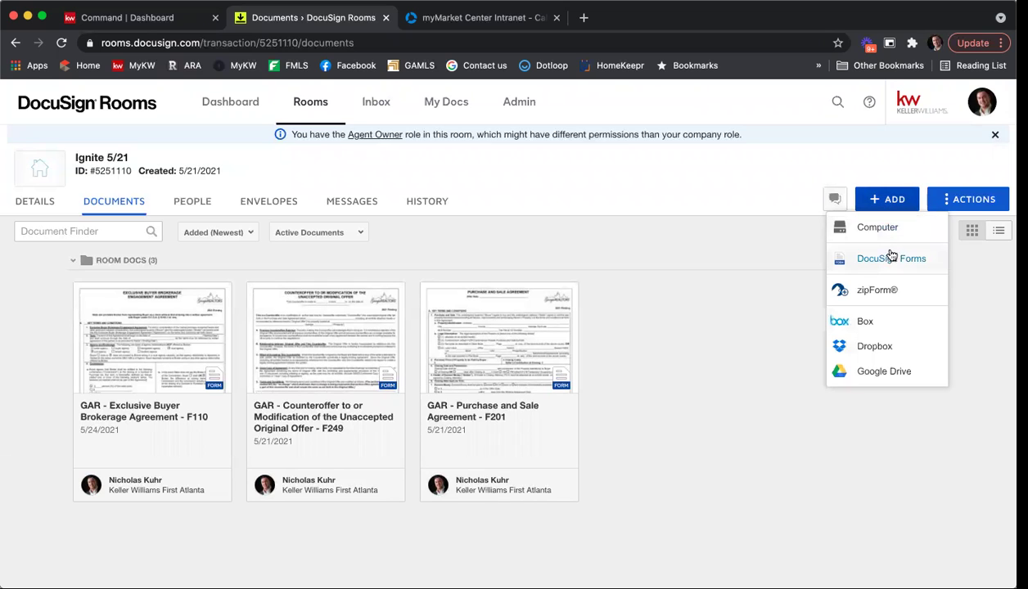
pyautogui.click(891, 257)
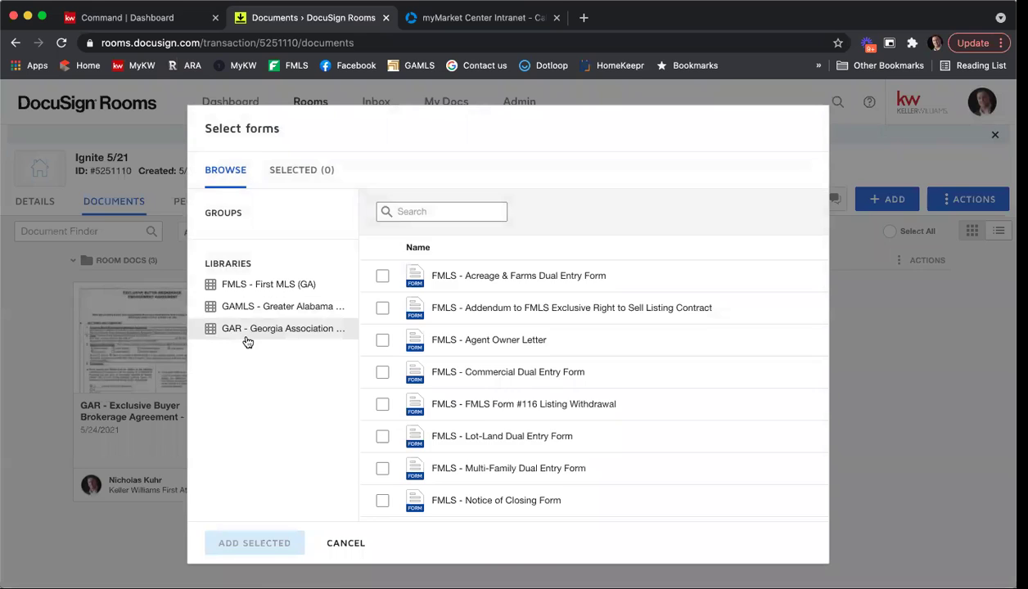
pyautogui.click(245, 337)
pyautogui.click(411, 211)
pyautogui.write('f101')
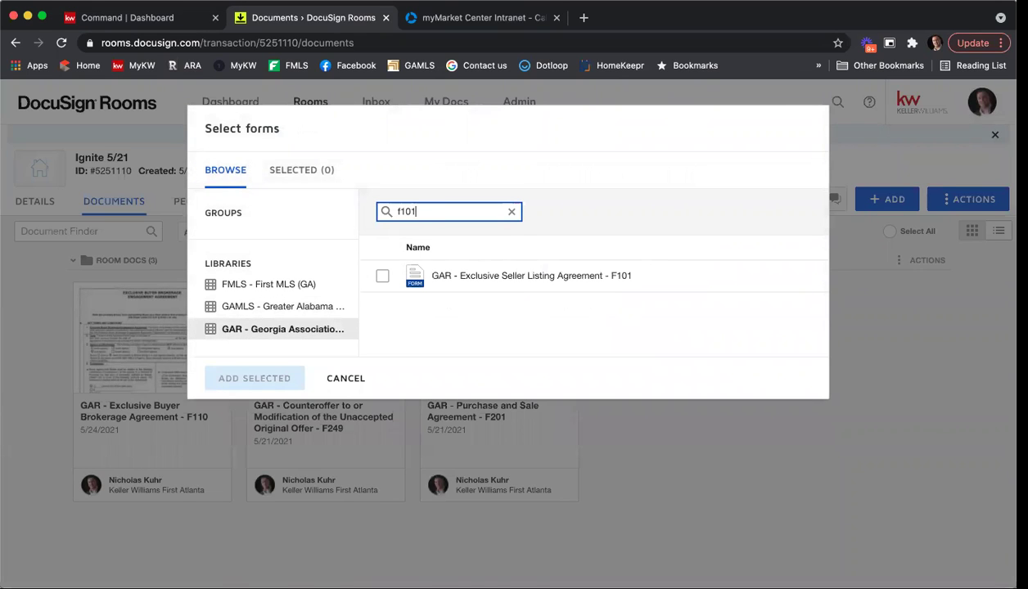
pyautogui.click(383, 276)
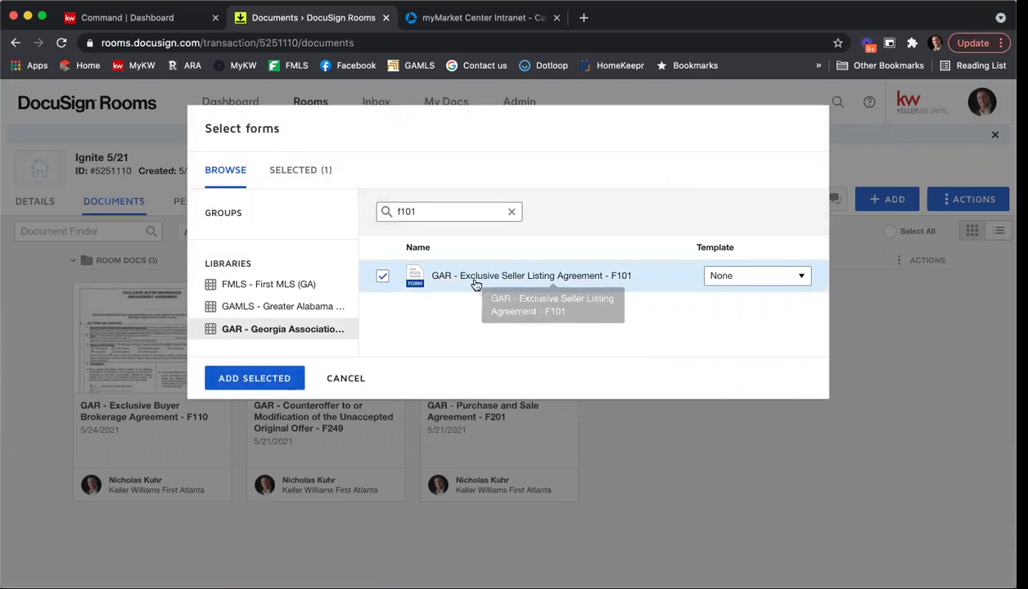
# Leave the F101 form's template as None and add the form to the room.
pyautogui.click(750, 279)
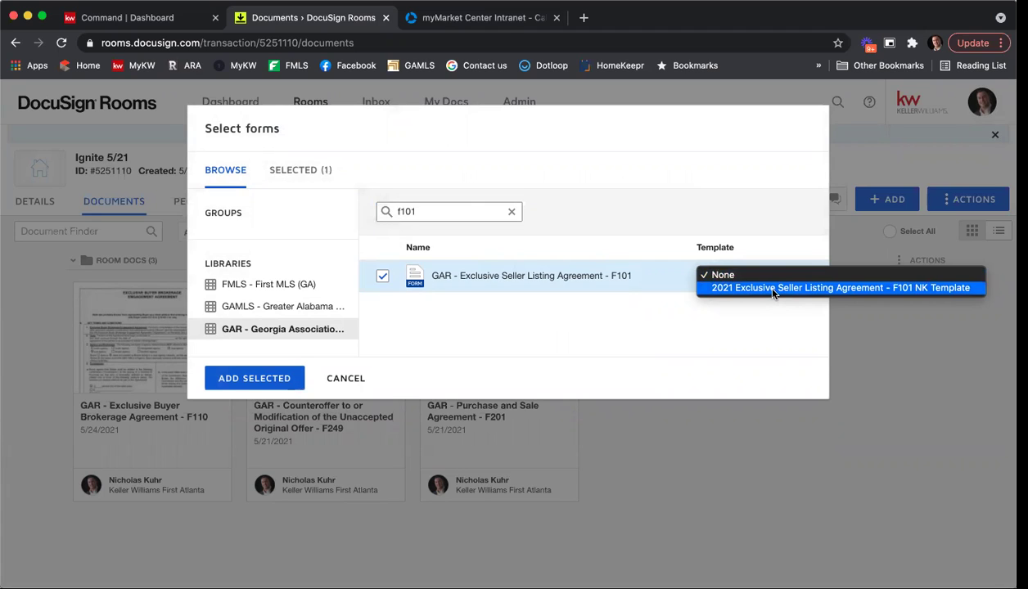
pyautogui.click(774, 289)
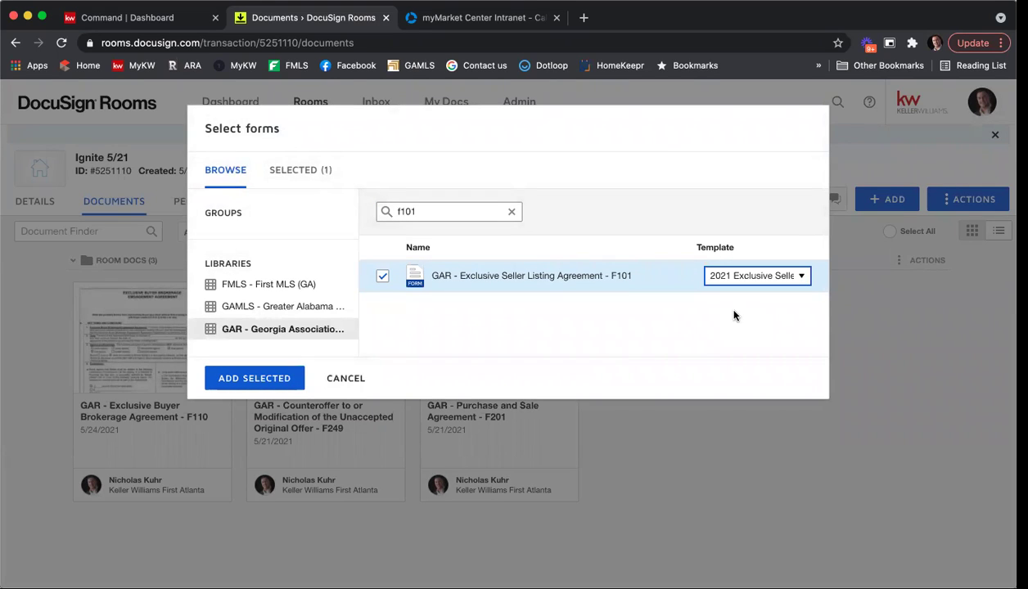
pyautogui.click(775, 280)
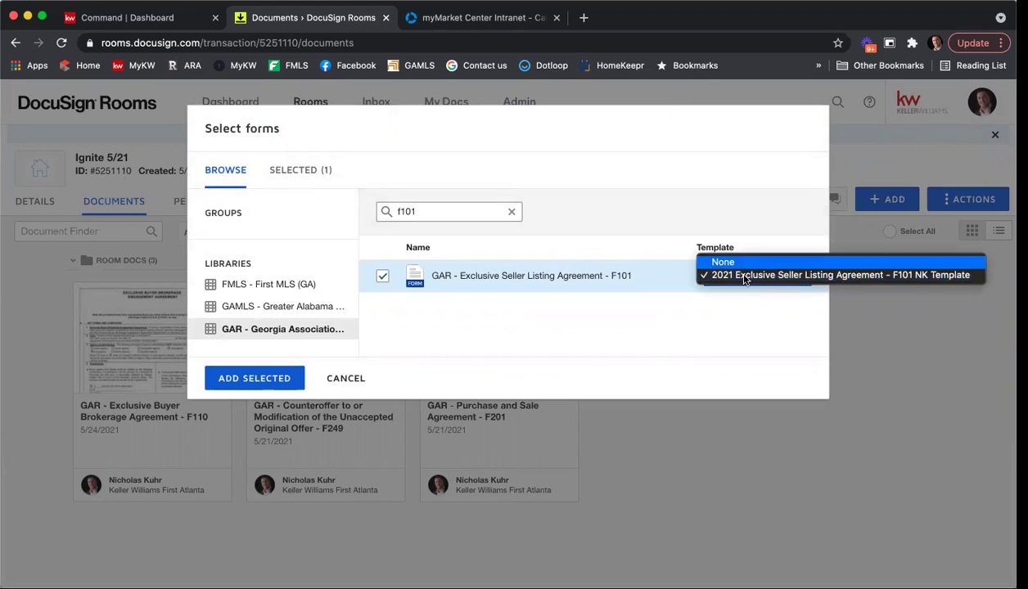
pyautogui.click(753, 262)
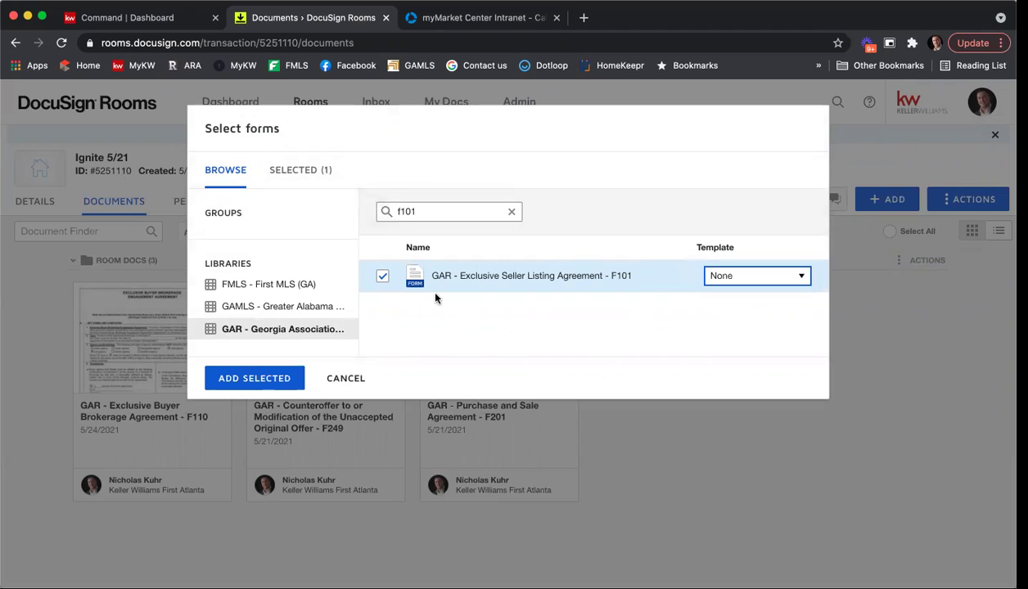
pyautogui.click(750, 279)
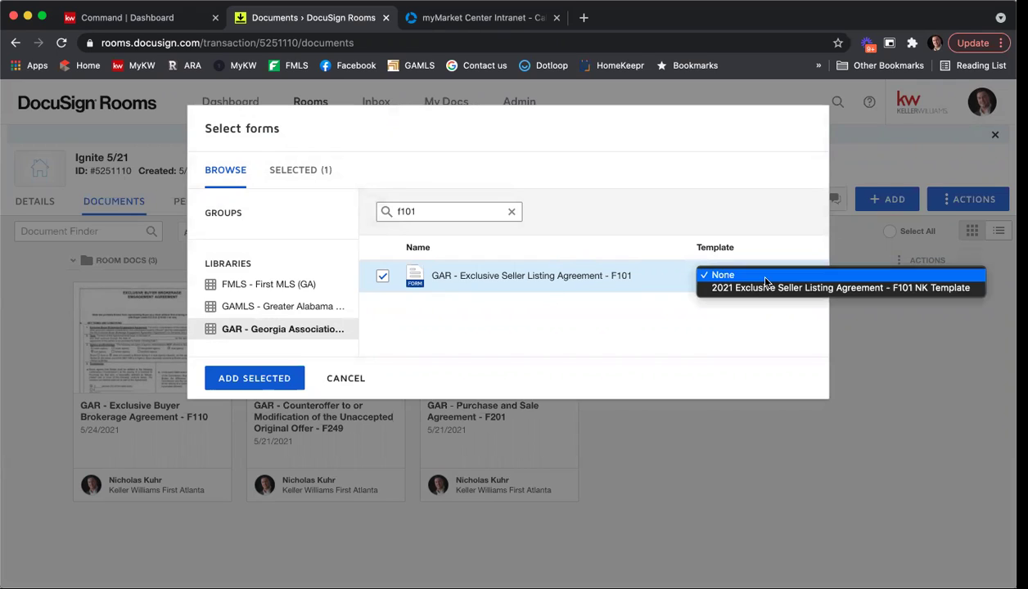
pyautogui.click(728, 314)
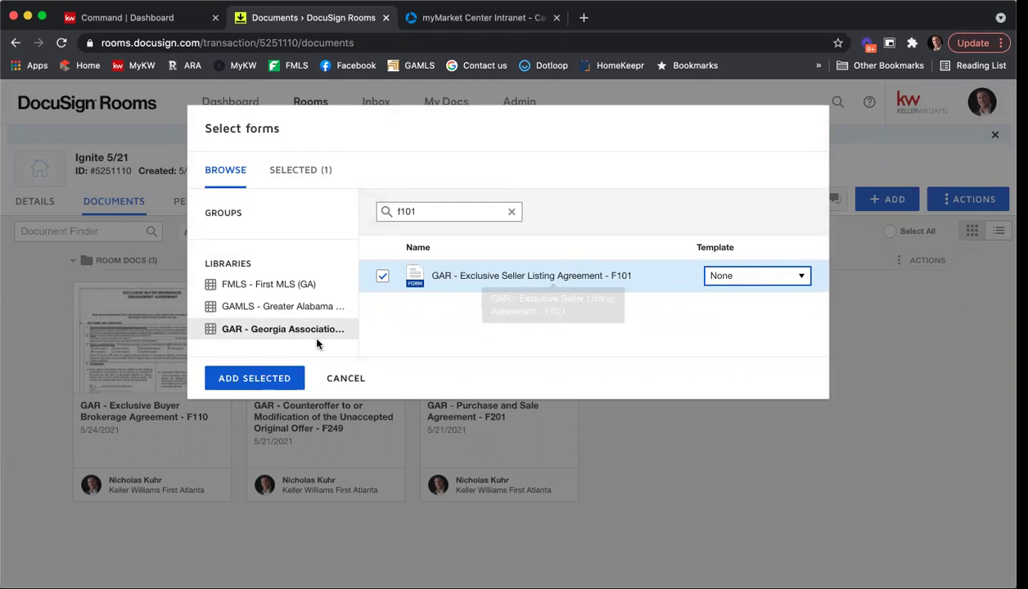
pyautogui.click(255, 375)
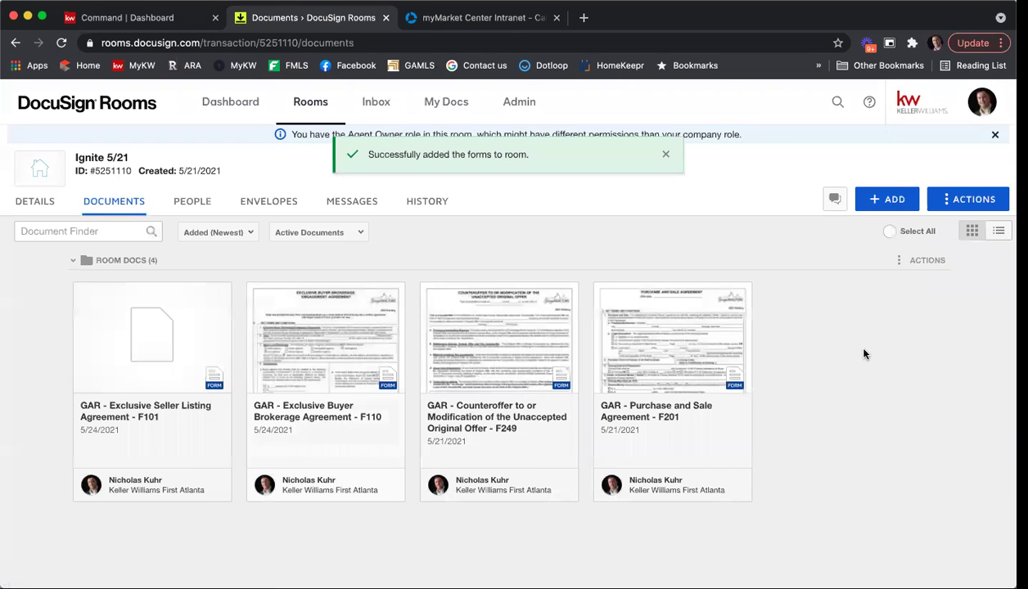
pyautogui.click(150, 345)
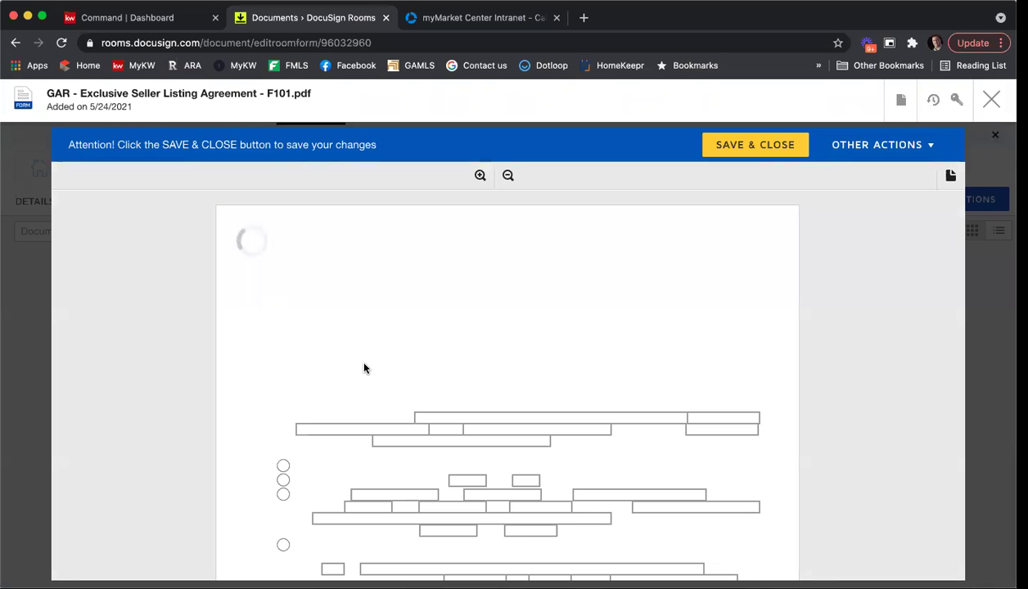
pyautogui.scroll(-3, 737, 361)
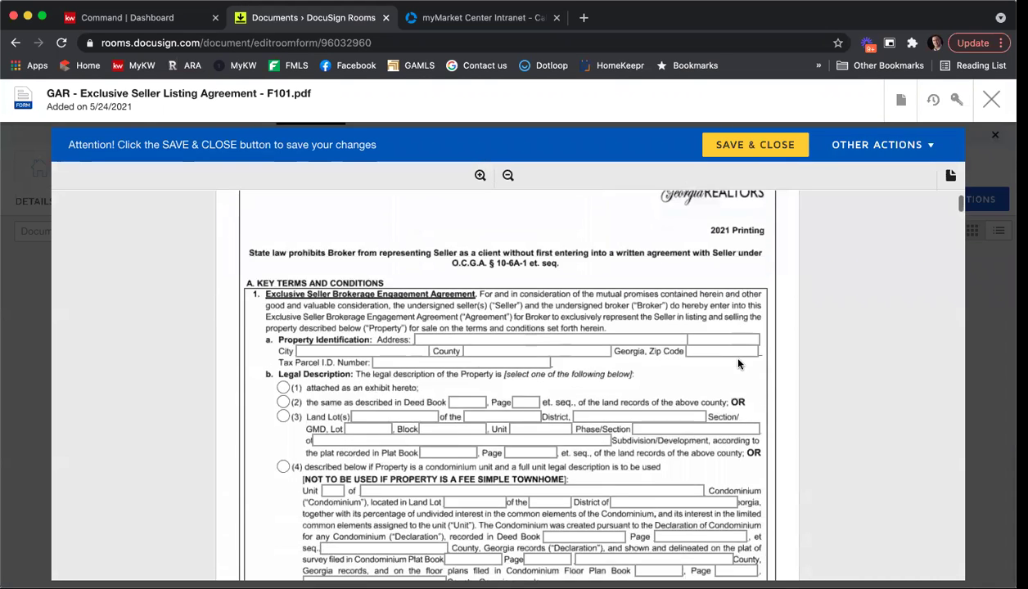
pyautogui.scroll(-10, 739, 362)
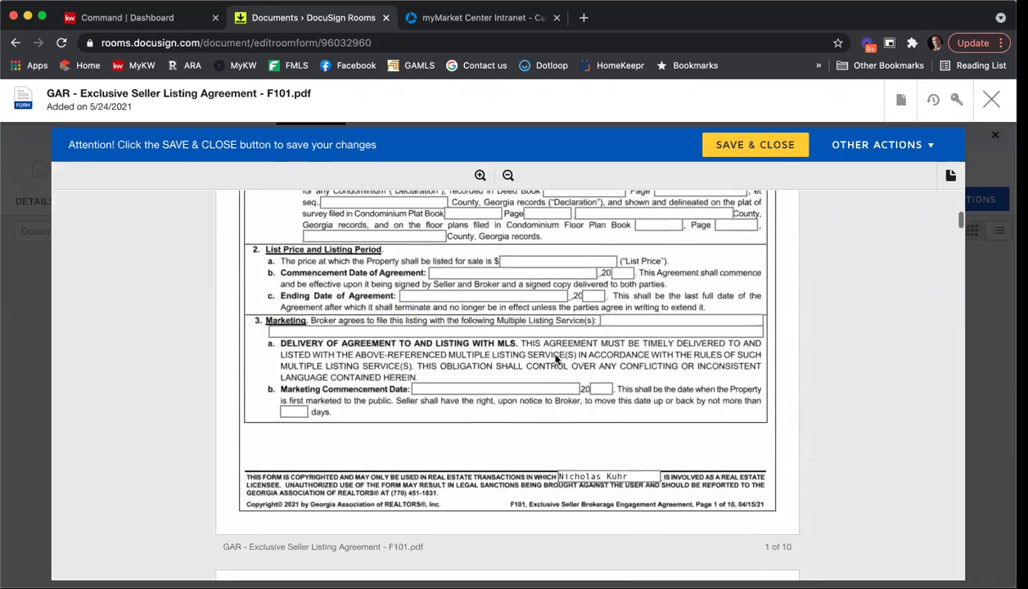
pyautogui.scroll(-5, 737, 286)
pyautogui.moveTo(938, 239); pyautogui.dragTo(942, 513)
pyautogui.scroll(-8, 942, 514)
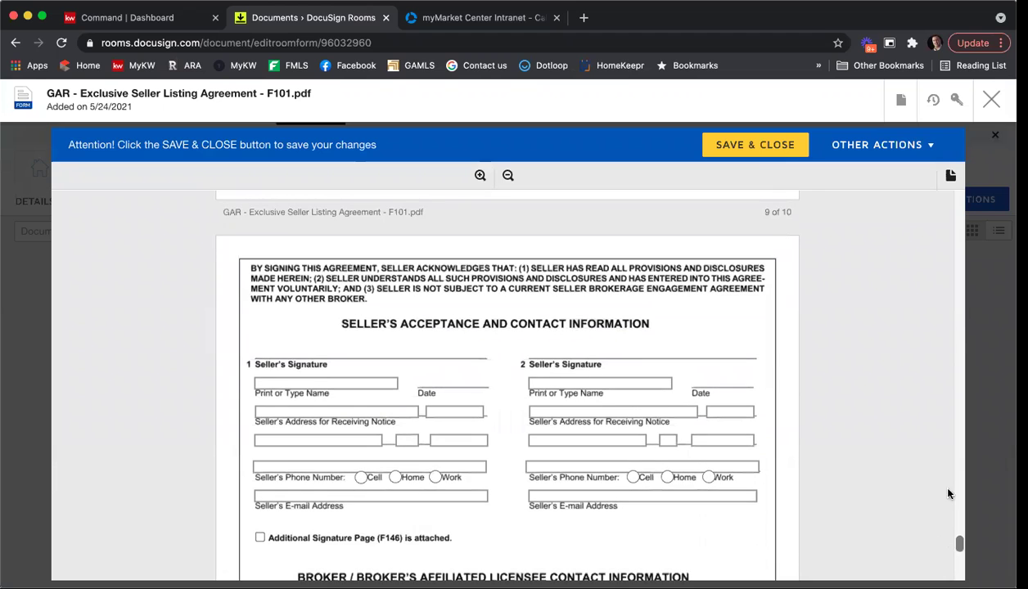
pyautogui.click(991, 99)
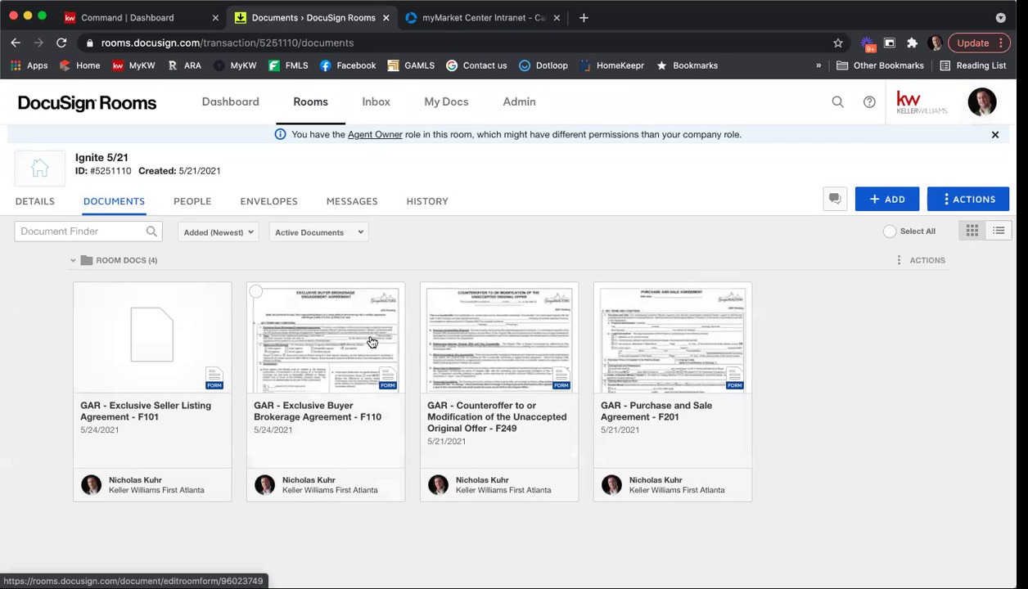
# Apply the 2021 Exclusive Seller Listing Agreement - F101 NK Template to the room's F101 form card.
pyautogui.rightClick(151, 330)
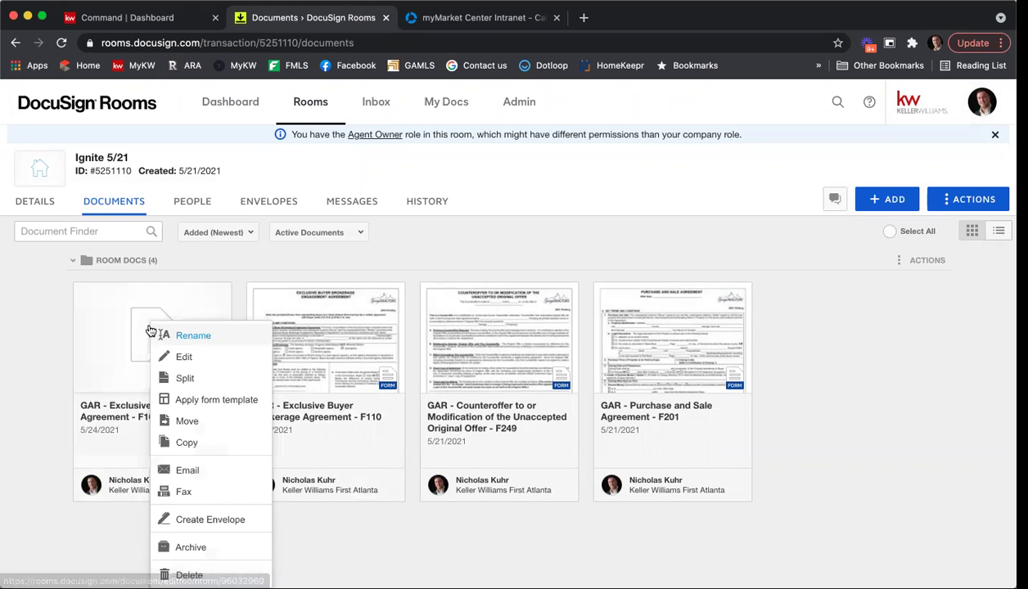
pyautogui.click(190, 401)
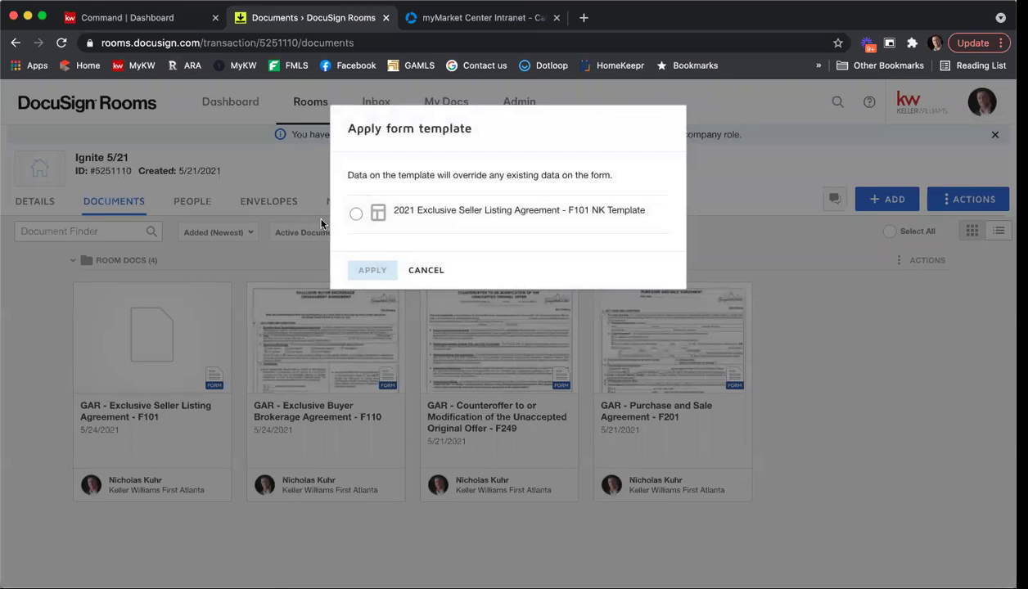
pyautogui.click(355, 214)
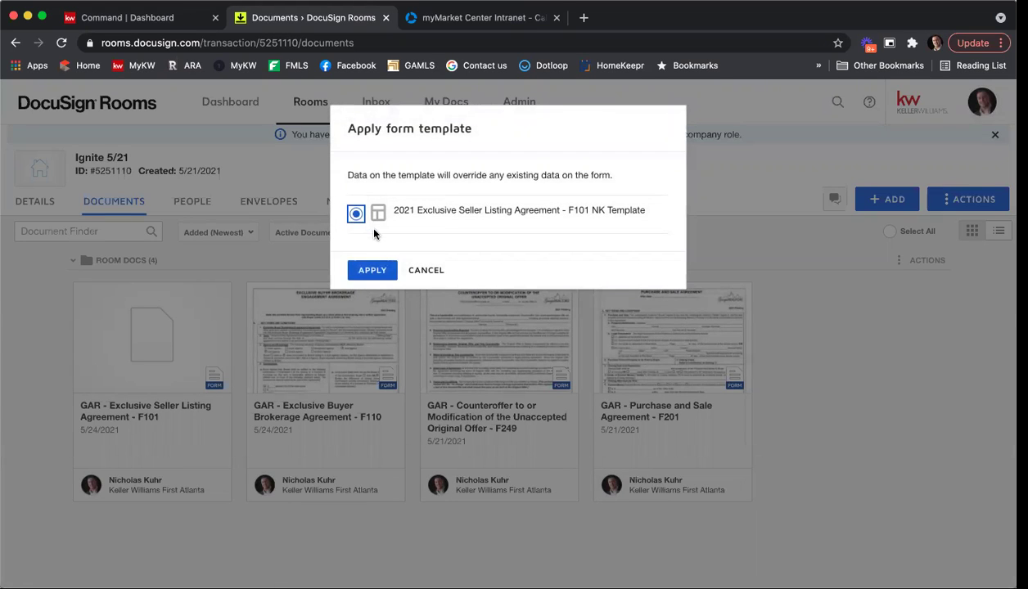
pyautogui.click(369, 272)
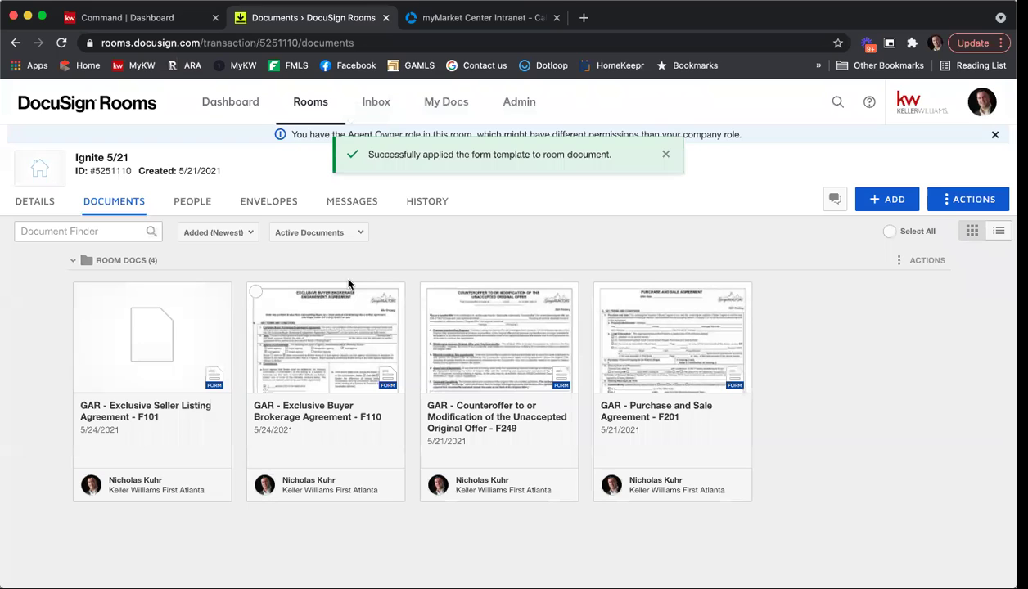
# Open the F101 form and scroll through the template's prefilled entries.
pyautogui.click(162, 328)
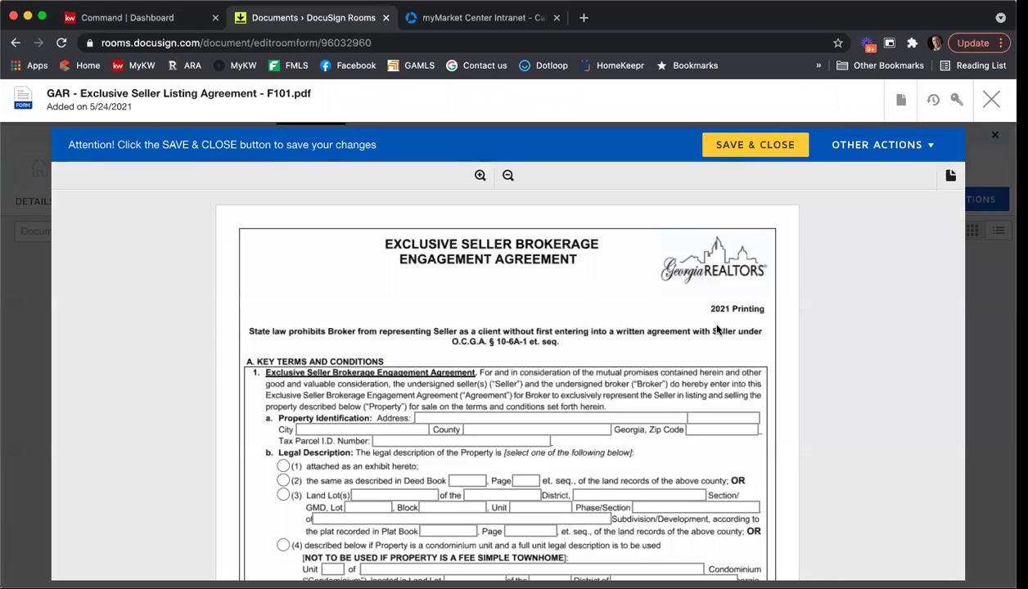
pyautogui.scroll(-10, 716, 330)
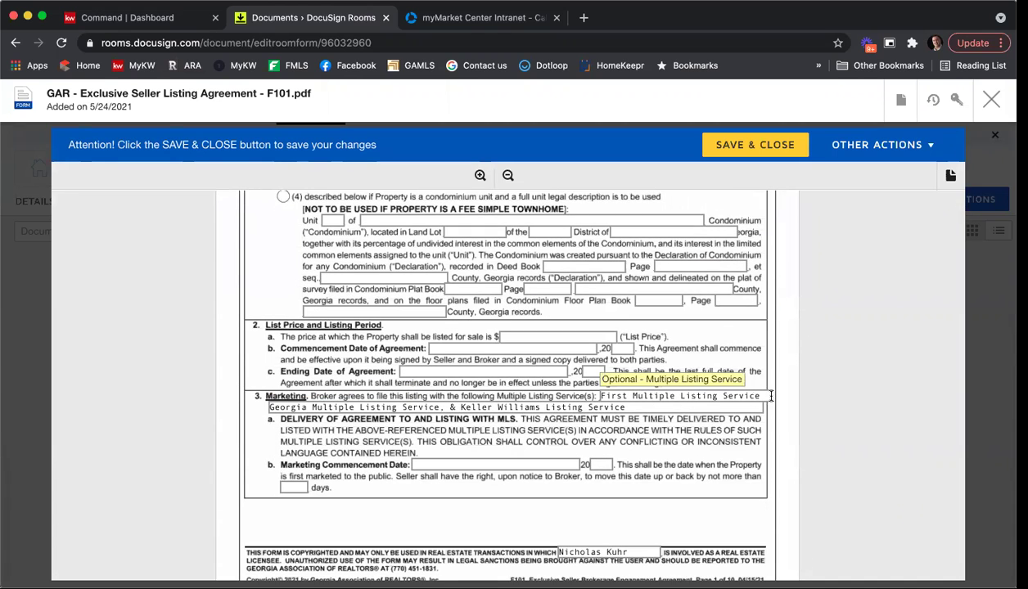
pyautogui.scroll(-3, 776, 379)
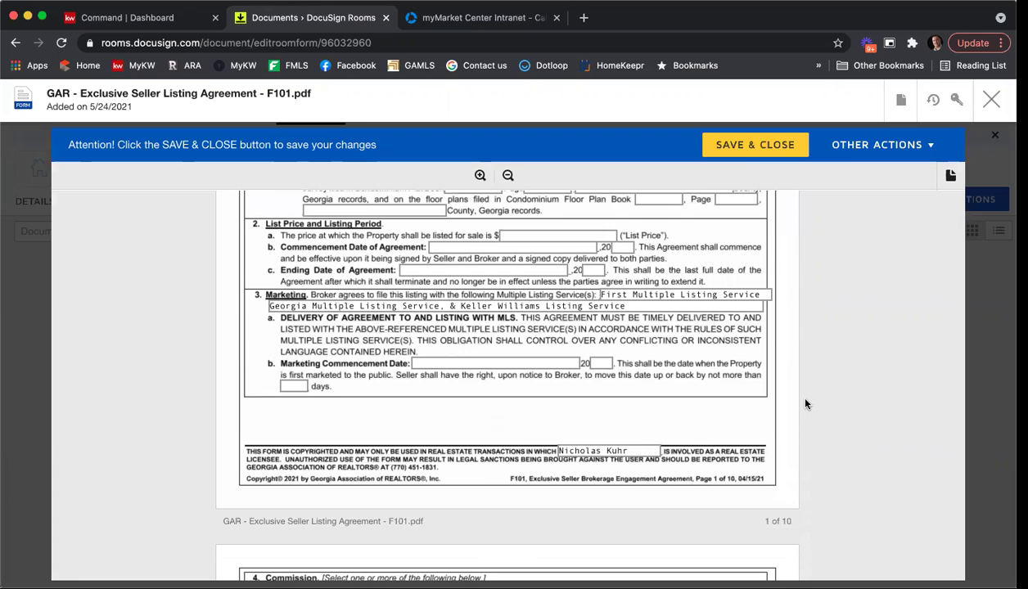
pyautogui.scroll(-8, 805, 404)
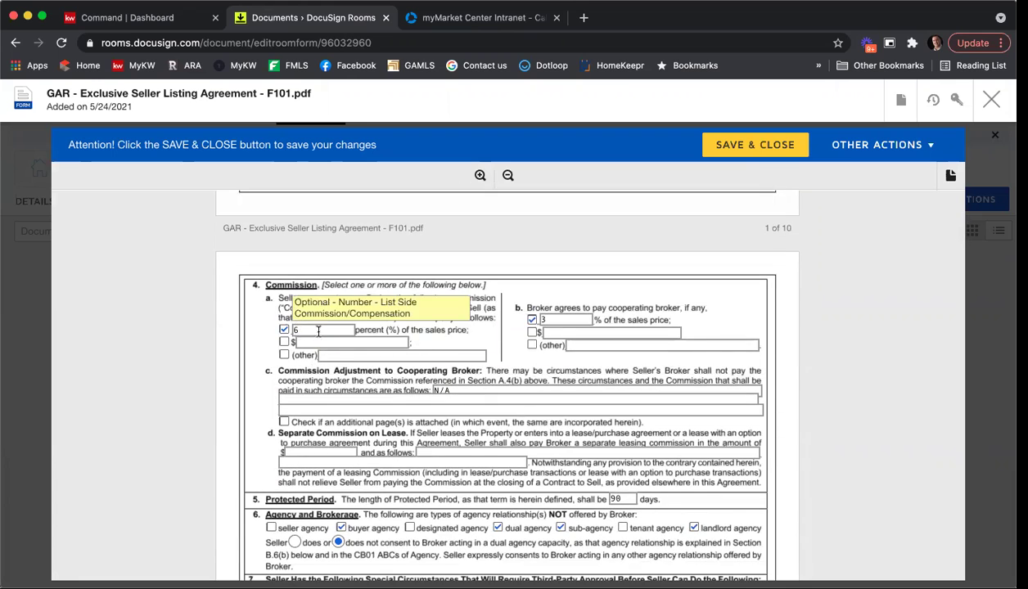
pyautogui.scroll(1, 318, 331)
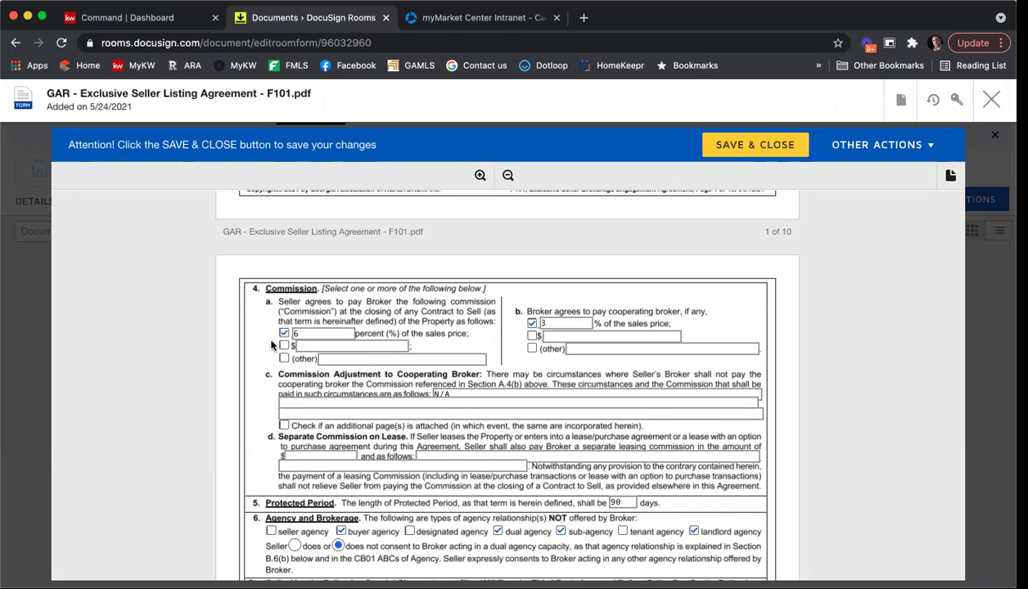
# Change the seller's commission percentage in section 4 from 6 to 5.
pyautogui.click(300, 334)
pyautogui.press('BackSpace')
pyautogui.write('5')
pyautogui.click(861, 395)
# Uncheck the buyer agency option in section 6 and scroll further down the form.
pyautogui.scroll(-1, 861, 395)
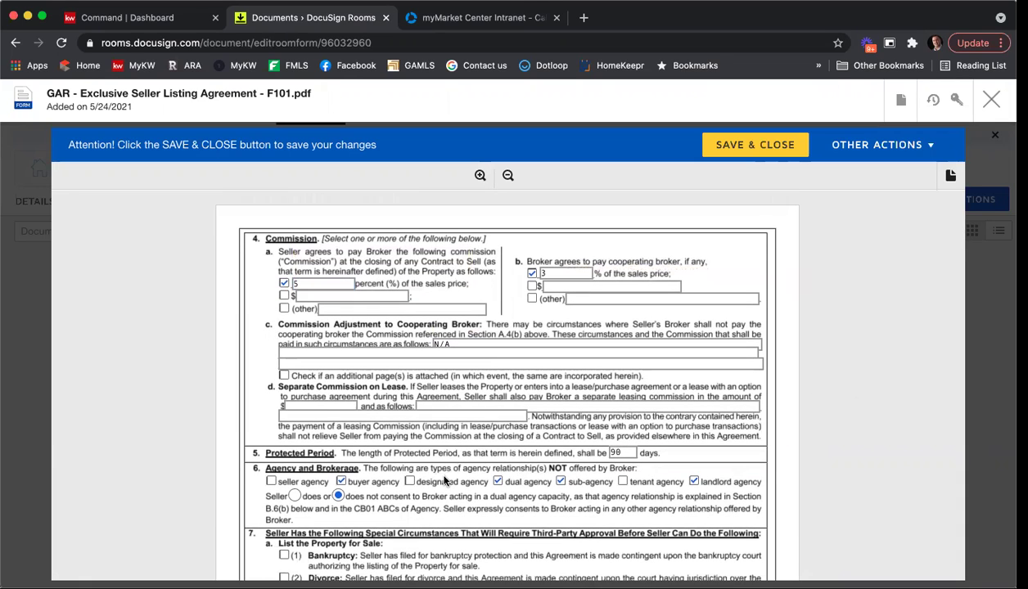
pyautogui.click(342, 482)
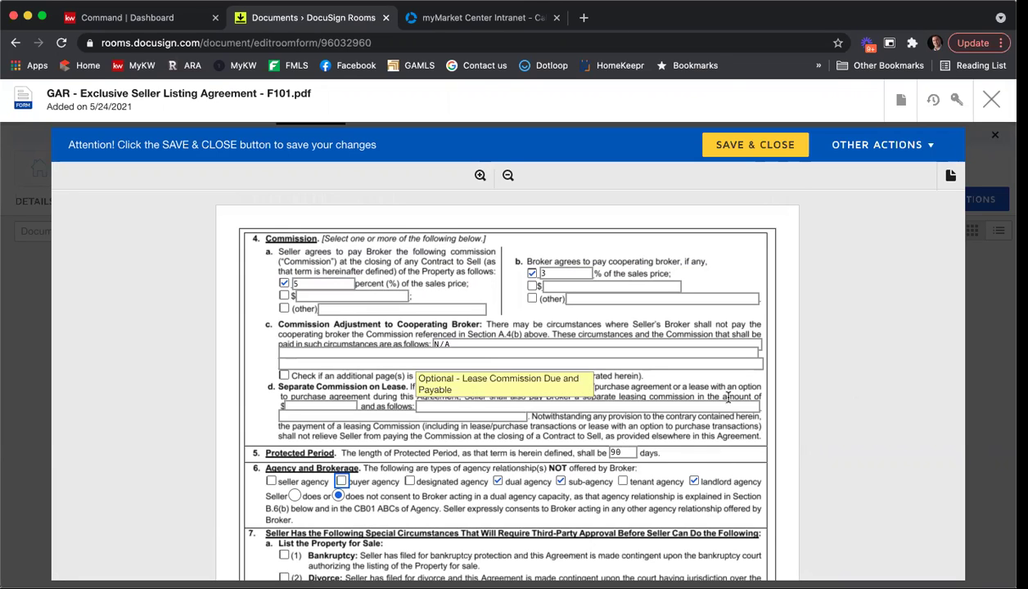
pyautogui.scroll(-10, 733, 398)
pyautogui.scroll(-15, 740, 399)
pyautogui.scroll(-20, 740, 399)
pyautogui.moveTo(957, 333); pyautogui.dragTo(924, 492)
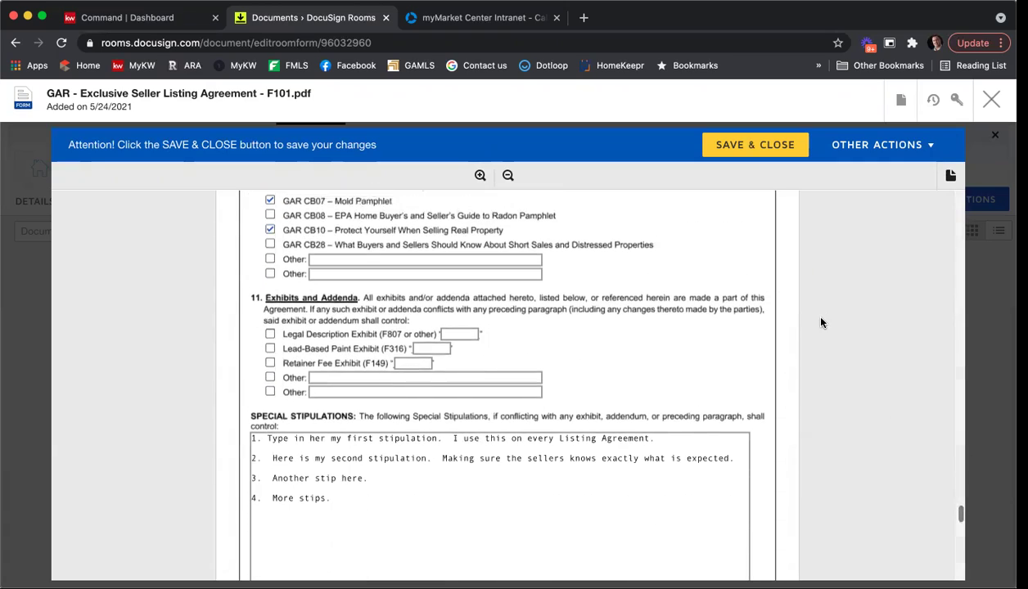
# Delete special stipulation 2 along with its empty line.
pyautogui.scroll(-1, 822, 322)
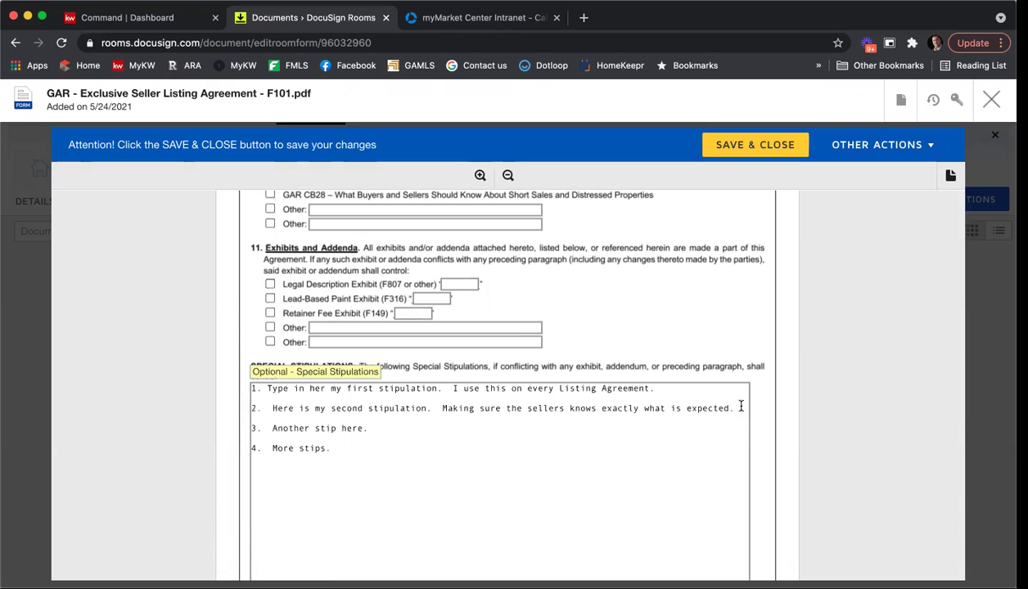
pyautogui.moveTo(734, 408); pyautogui.dragTo(206, 402)
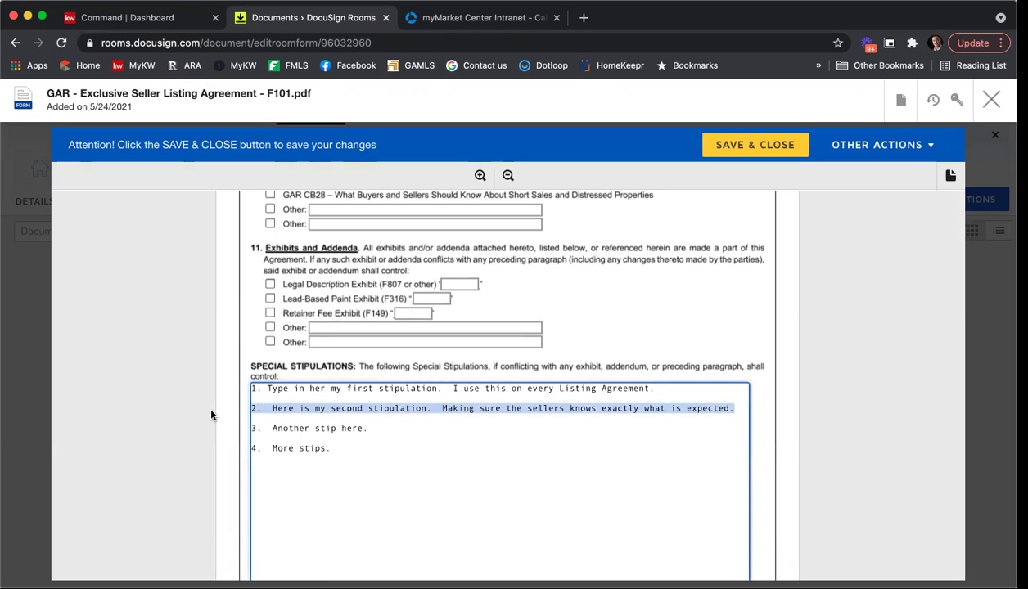
pyautogui.press('BackSpace')
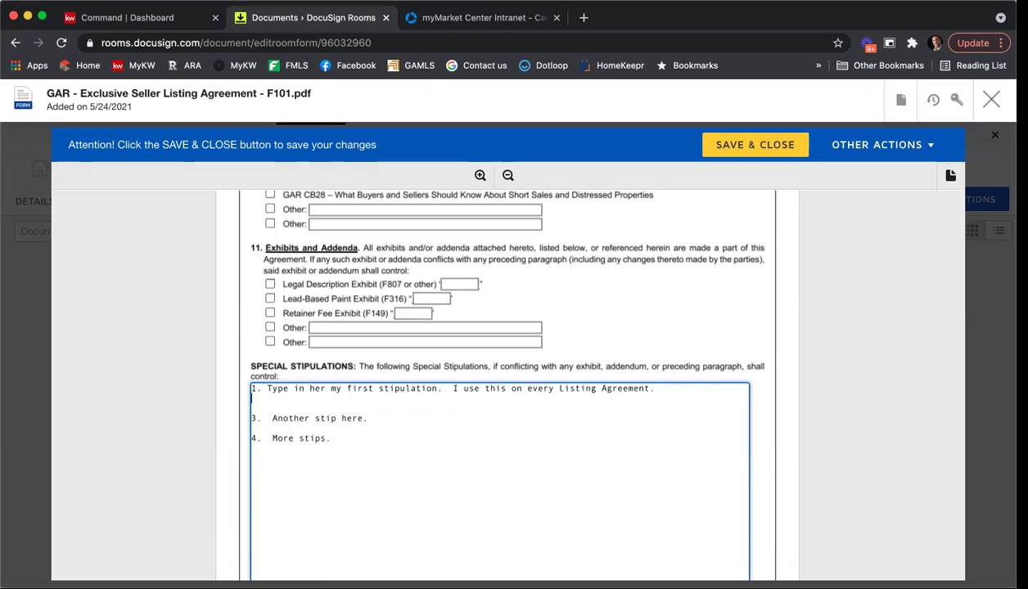
pyautogui.press('BackSpace')
# Renumber the remaining stipulations so 3 becomes 2 and 4 becomes 3.
pyautogui.scroll(-1, 361, 369)
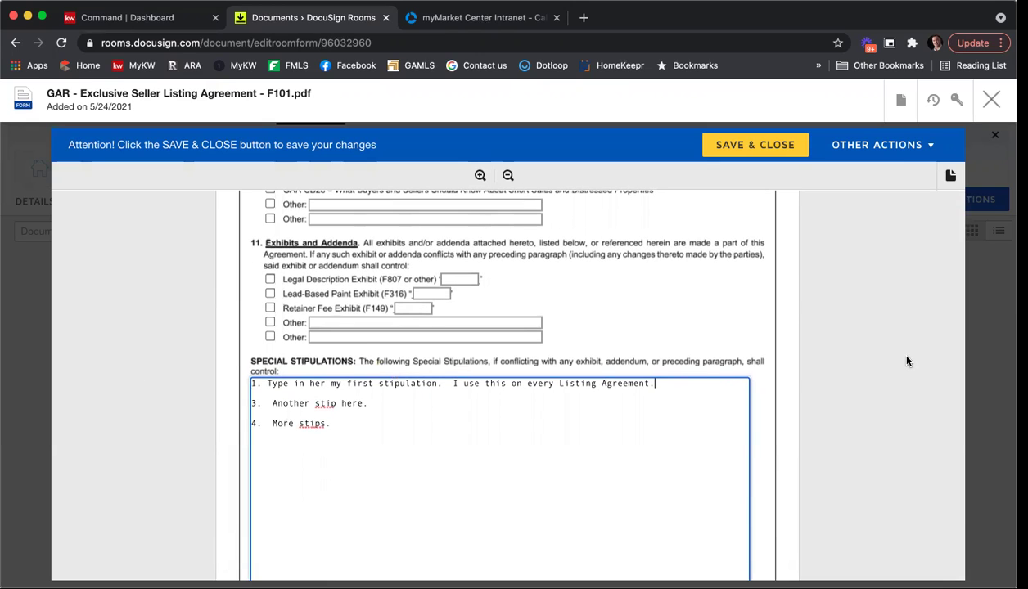
pyautogui.click(244, 403)
pyautogui.press('Delete')
pyautogui.write('2')
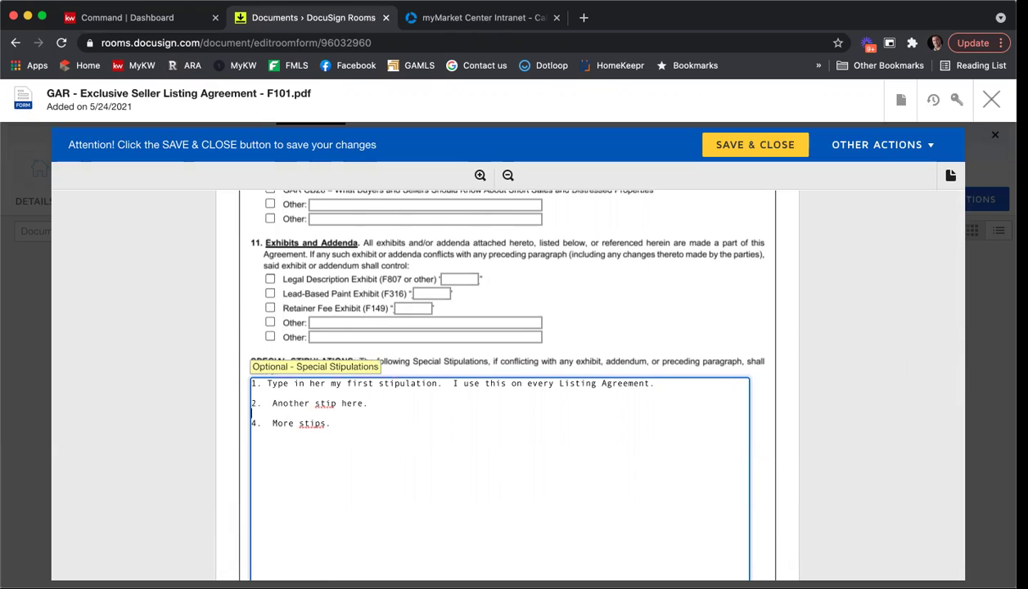
pyautogui.press('Down')
pyautogui.press('Down')
pyautogui.press('BackSpace')
pyautogui.write('3')
pyautogui.click(865, 407)
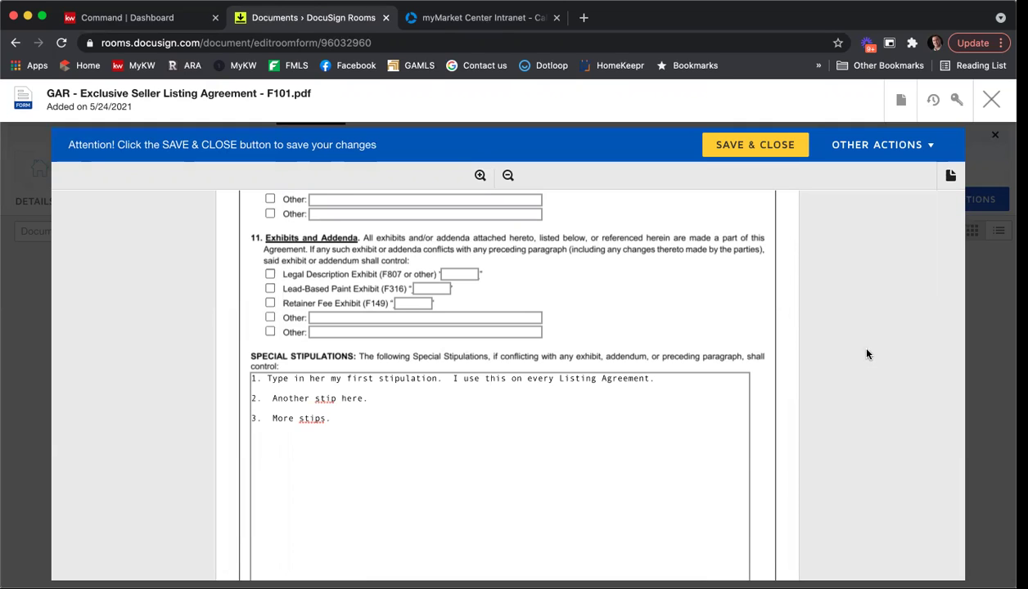
# Save and close the F101 form.
pyautogui.scroll(-4, 866, 322)
pyautogui.scroll(-10, 866, 322)
pyautogui.scroll(-8, 866, 322)
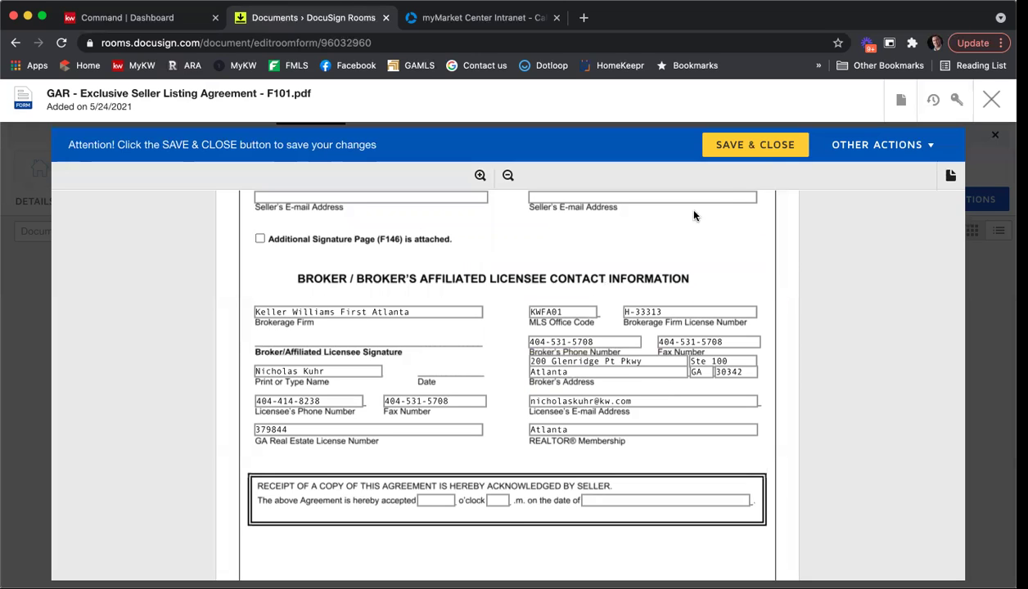
pyautogui.click(746, 148)
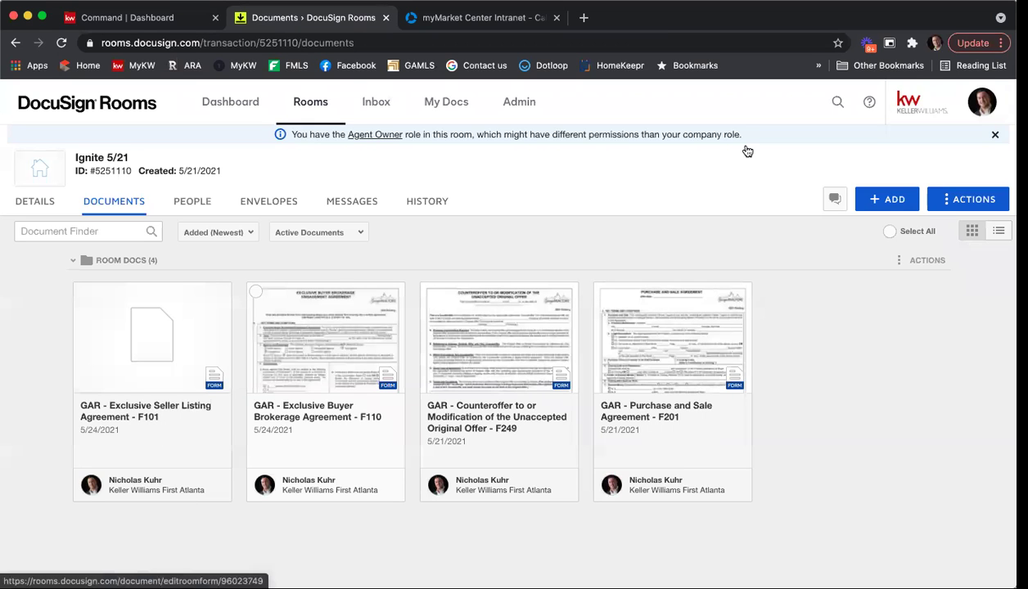
pyautogui.click(145, 331)
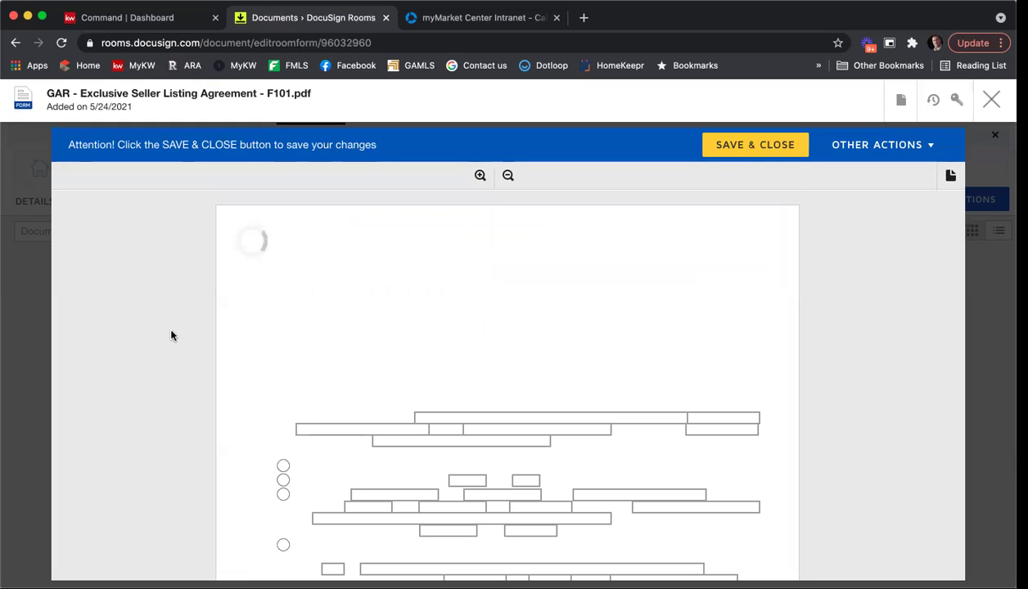
pyautogui.scroll(-5, 662, 358)
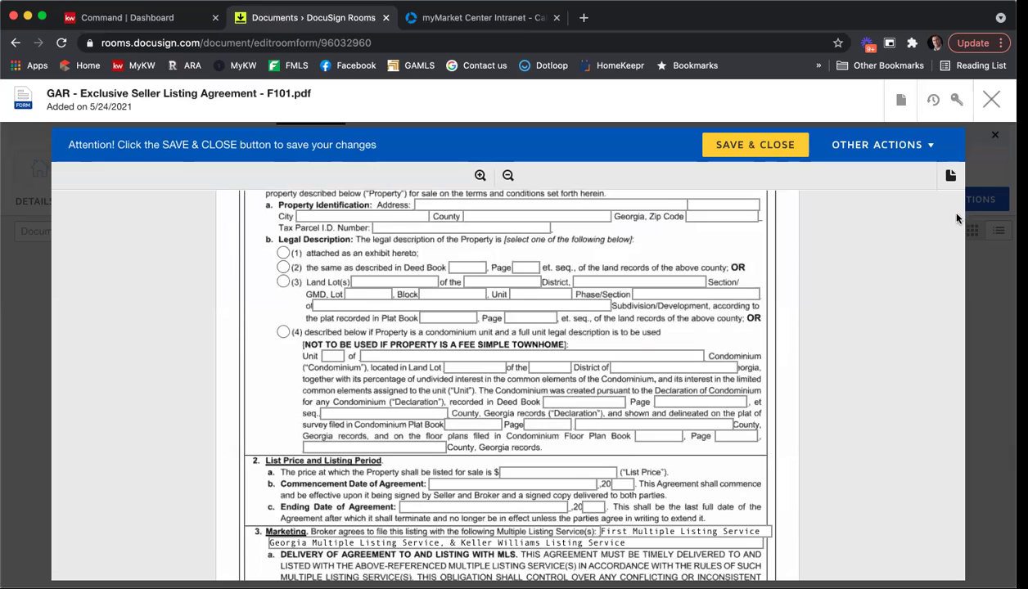
pyautogui.scroll(-5, 959, 216)
pyautogui.scroll(-5, 959, 236)
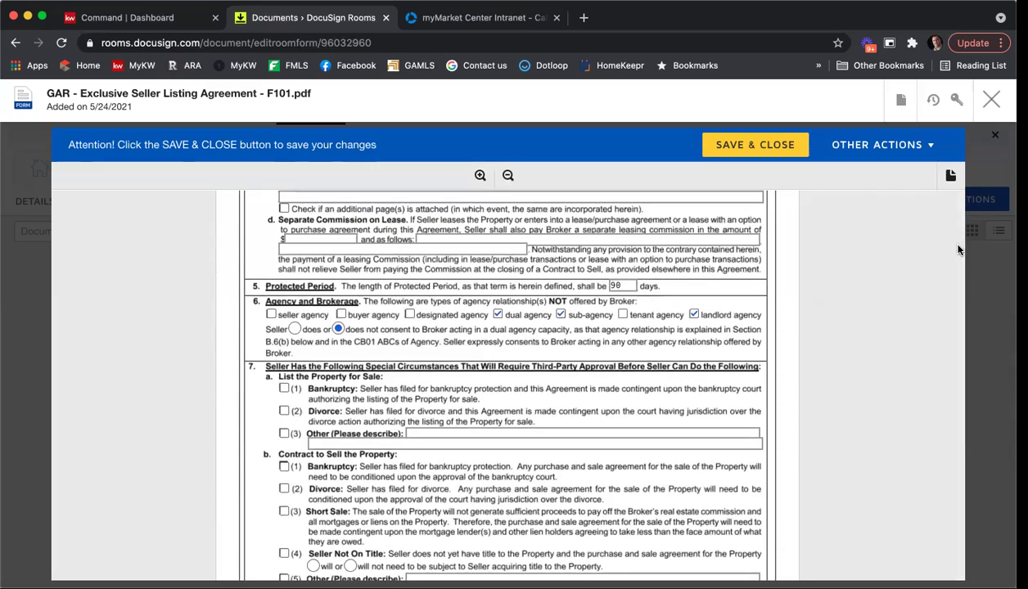
pyautogui.scroll(-10, 959, 249)
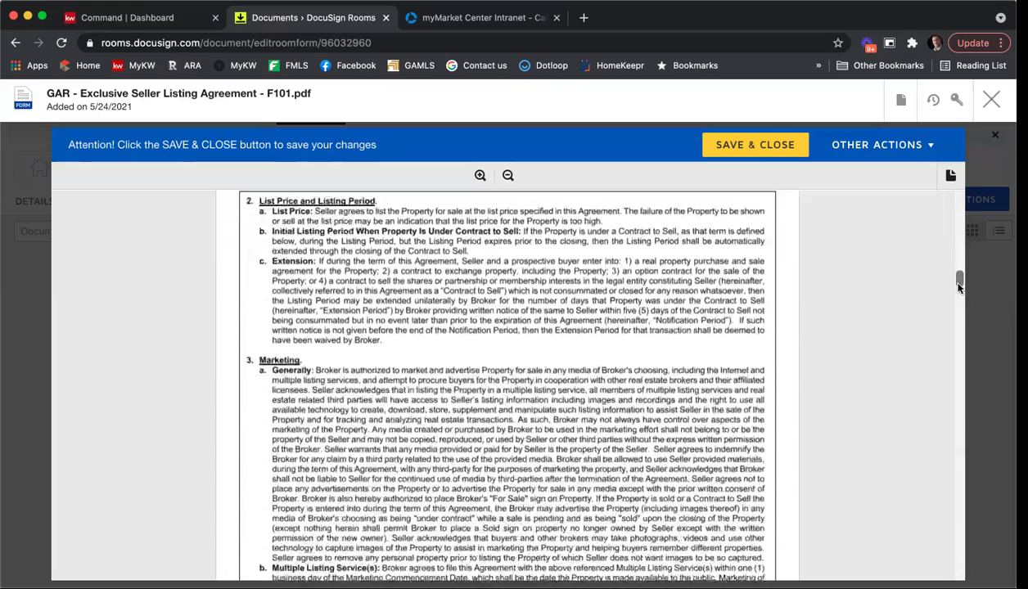
pyautogui.moveTo(959, 307); pyautogui.dragTo(966, 521)
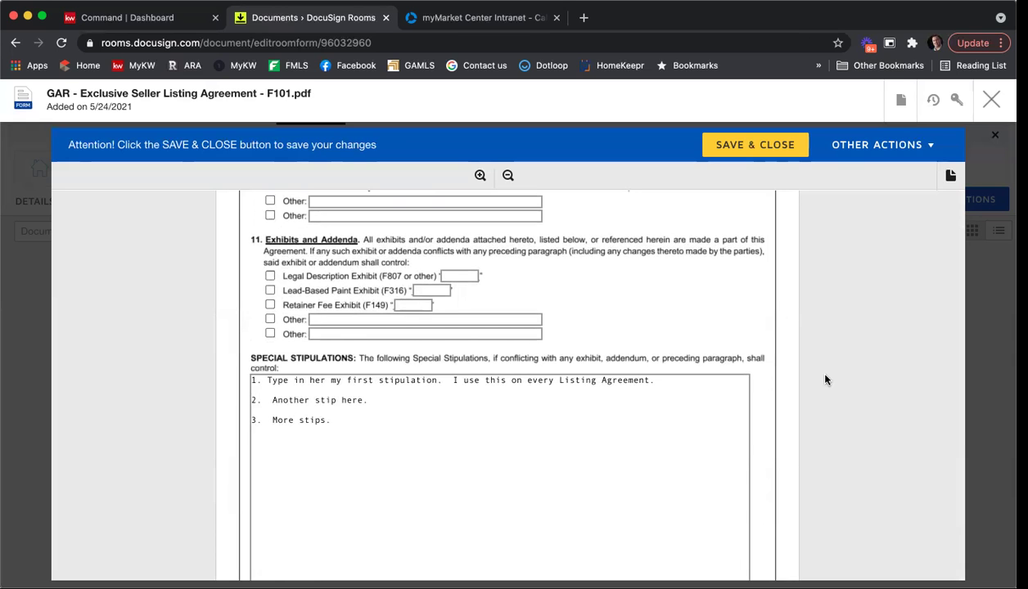
pyautogui.scroll(-3, 834, 376)
pyautogui.scroll(1, 959, 523)
pyautogui.moveTo(960, 524); pyautogui.dragTo(959, 233)
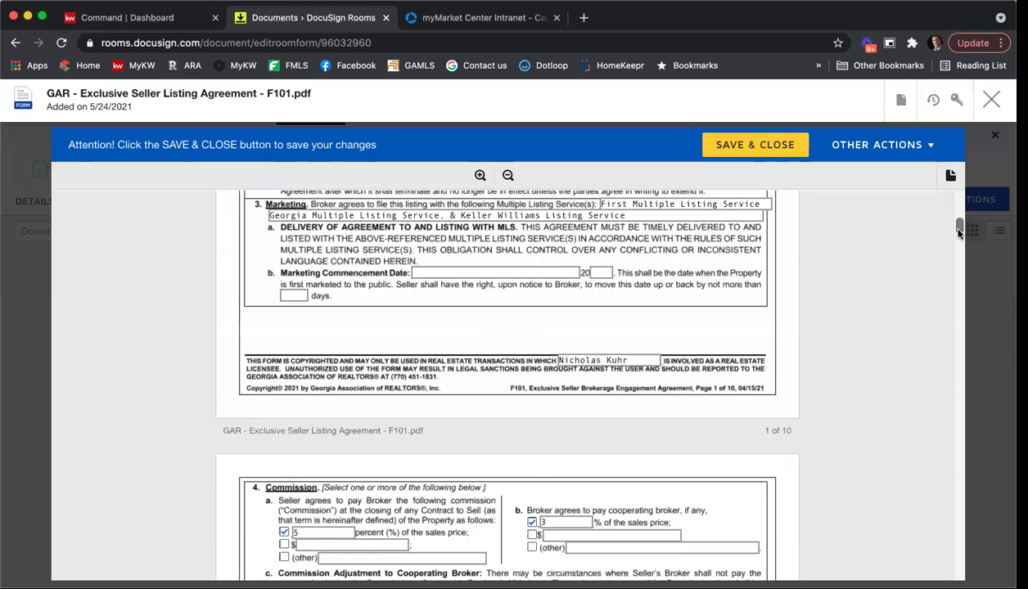
pyautogui.scroll(-3, 408, 335)
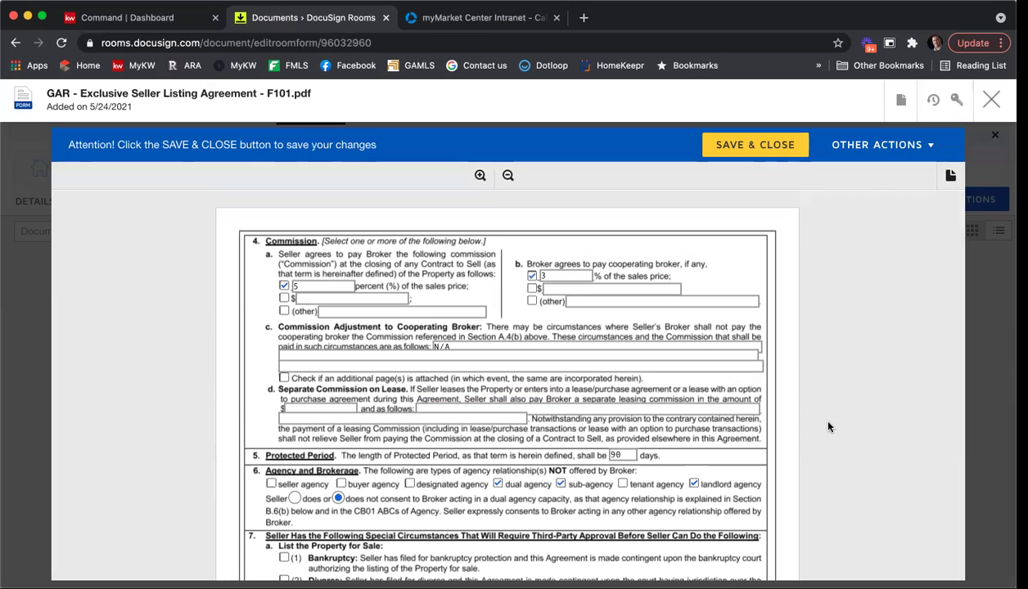
pyautogui.click(736, 153)
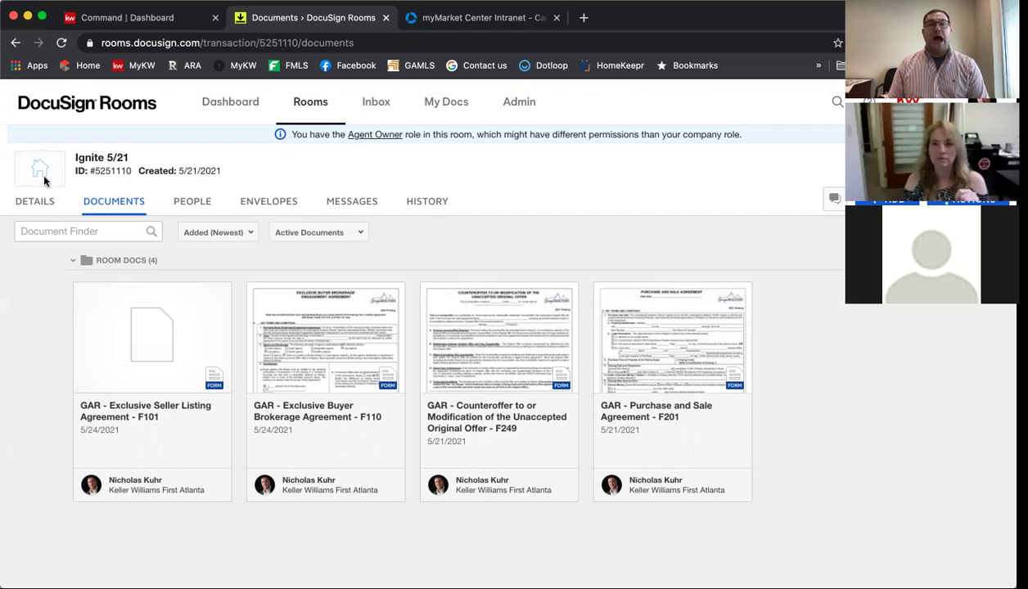
# Edit the room details and enter MLS ID 123456789.
pyautogui.click(28, 205)
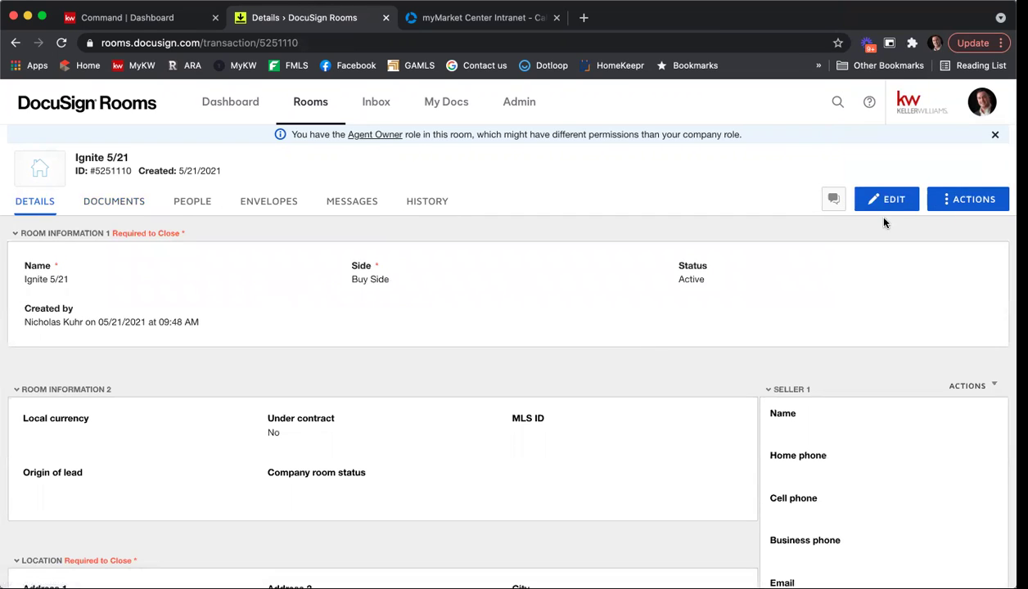
pyautogui.click(886, 208)
pyautogui.scroll(-3, 573, 278)
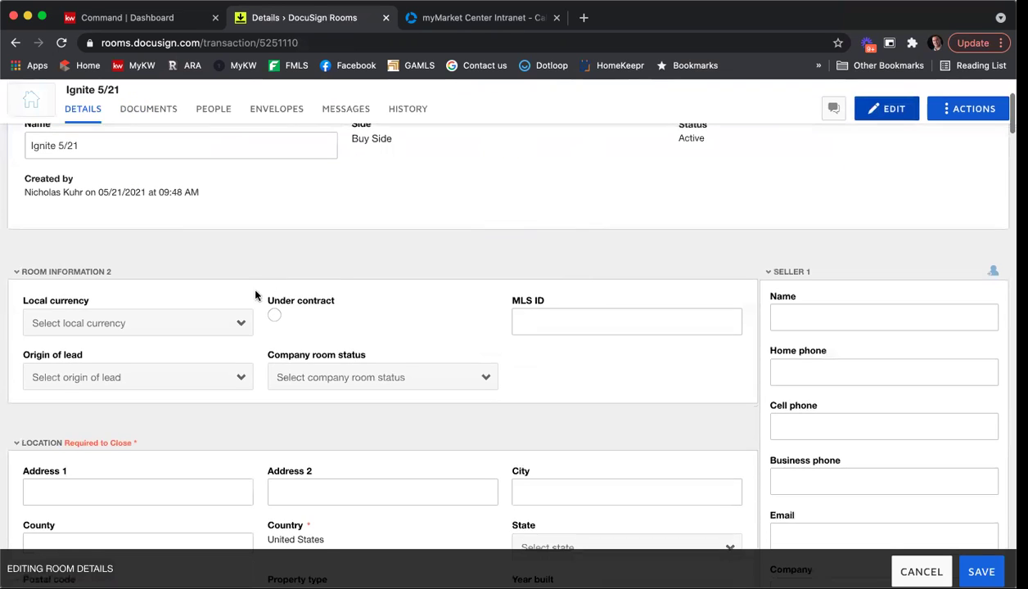
pyautogui.scroll(2, 261, 296)
pyautogui.scroll(-3, 262, 296)
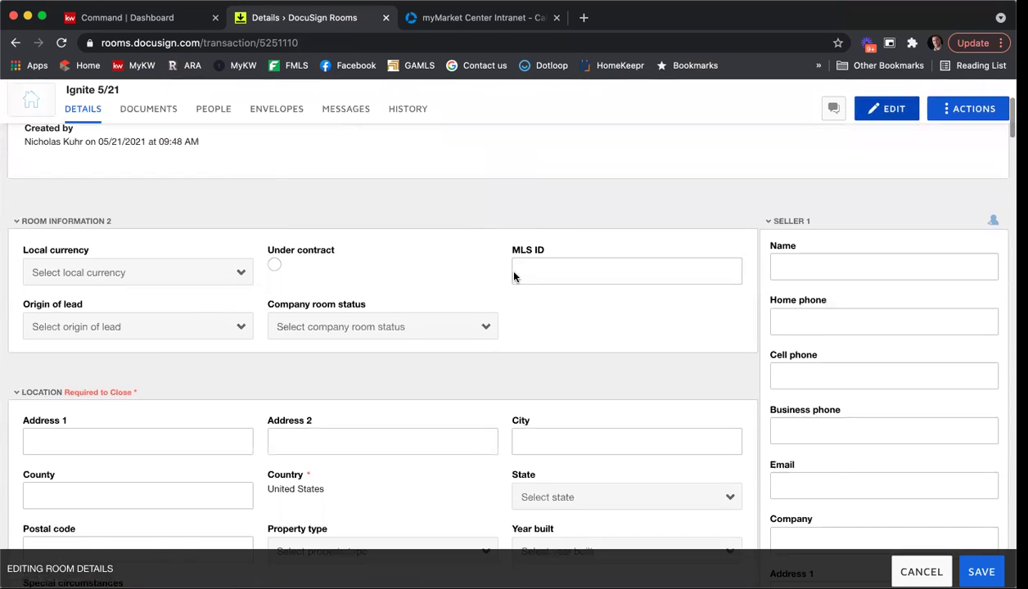
pyautogui.scroll(-2, 546, 258)
pyautogui.click(550, 205)
pyautogui.write('123456789')
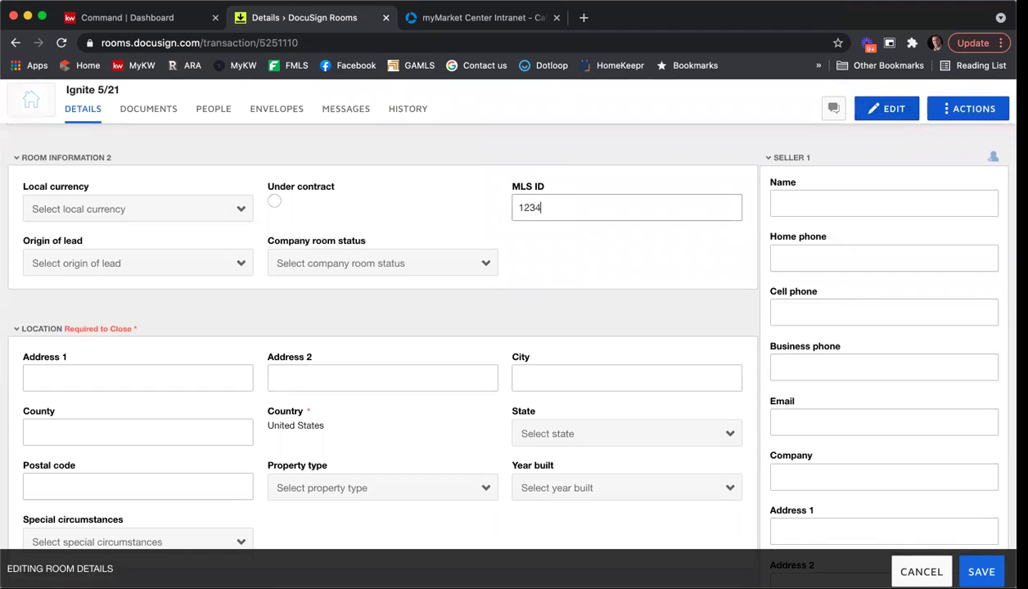
# Fill in the property's street address, city, county, state (Georgia) and postal code.
pyautogui.click(126, 374)
pyautogui.write('1234 Main St')
pyautogui.press('Tab')
pyautogui.press('Tab')
pyautogui.click(626, 377)
pyautogui.write('St')
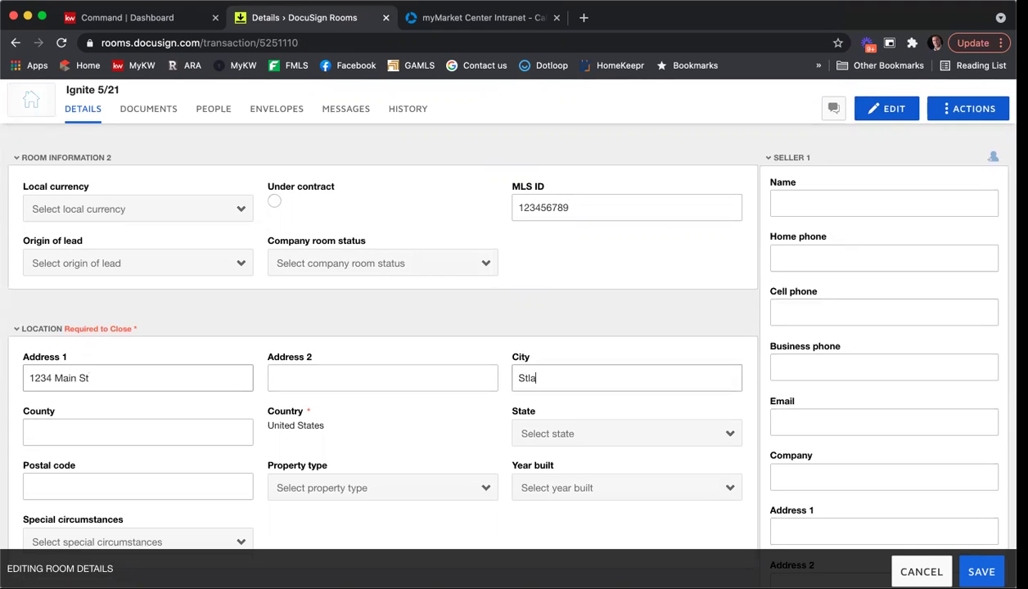
pyautogui.write('lanta')
pyautogui.click(138, 433)
pyautogui.write('Fulton')
pyautogui.click(137, 487)
pyautogui.write('g')
pyautogui.press('BackSpace')
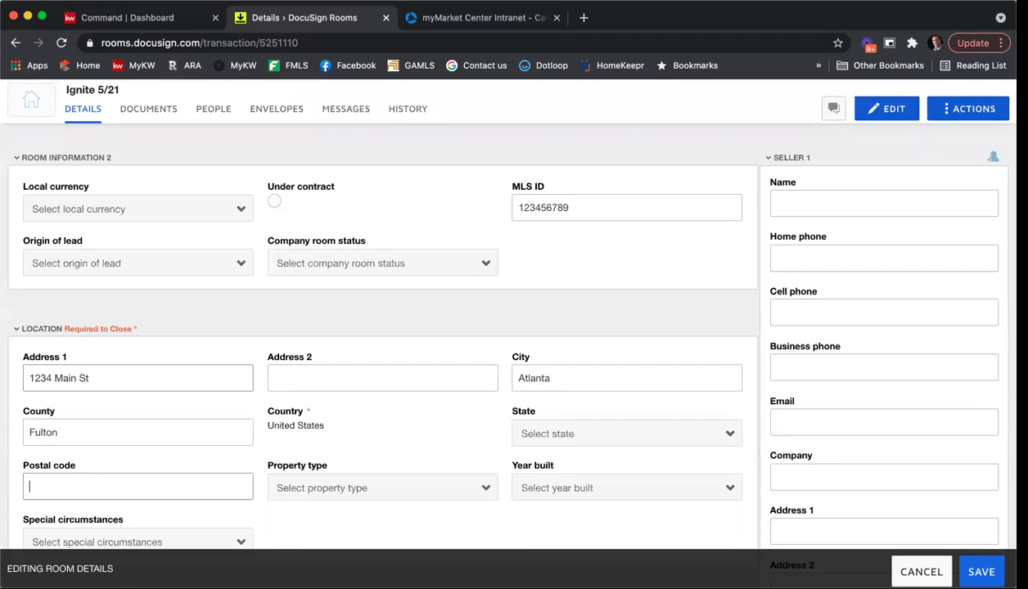
pyautogui.click(636, 435)
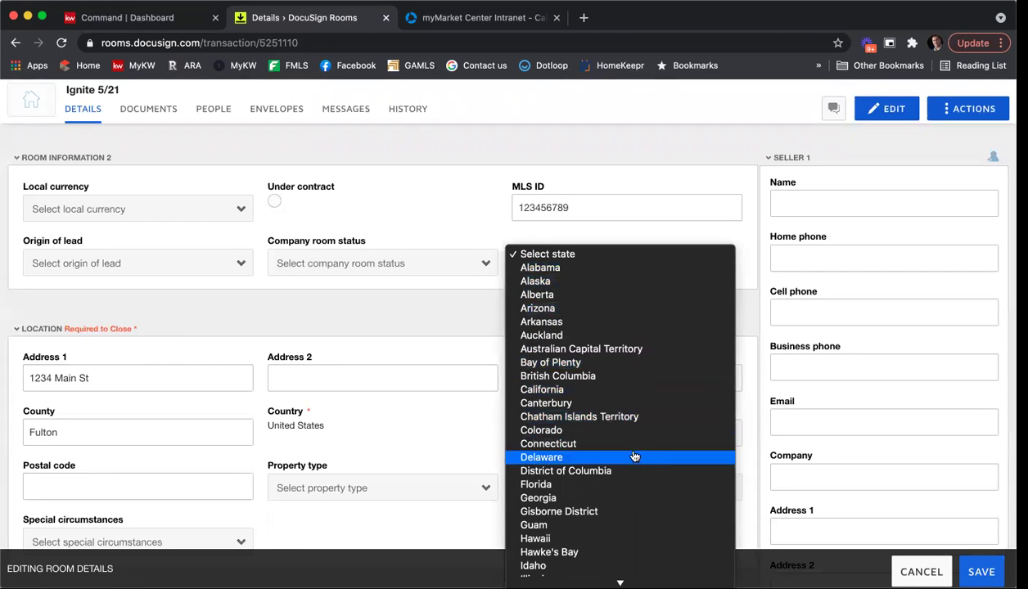
pyautogui.press('Return')
pyautogui.click(216, 483)
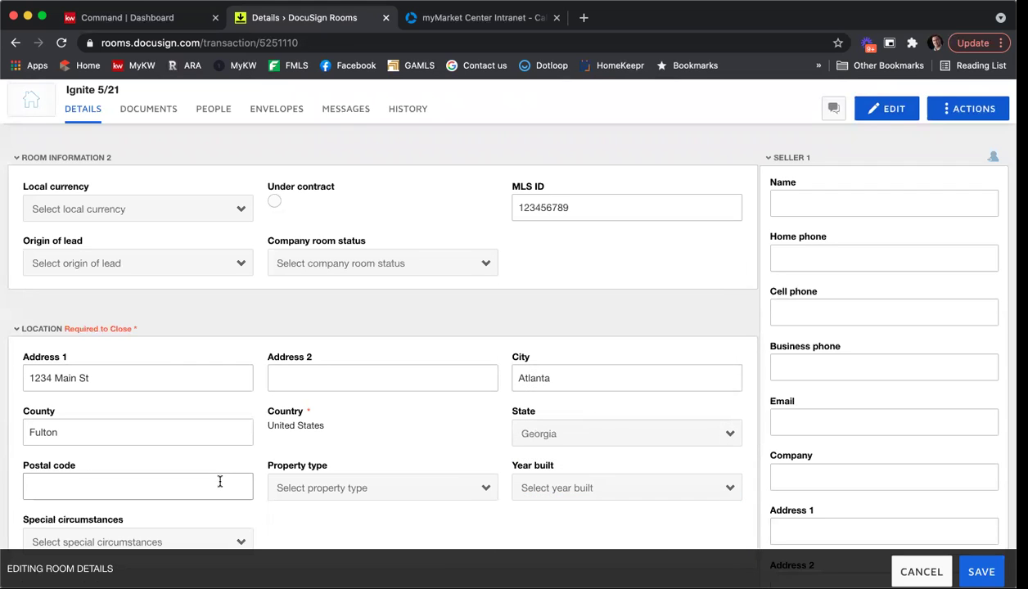
pyautogui.write('30342')
# Set property type to Residential Detached and year built to 2010, then save the details.
pyautogui.scroll(-2, 453, 407)
pyautogui.click(434, 412)
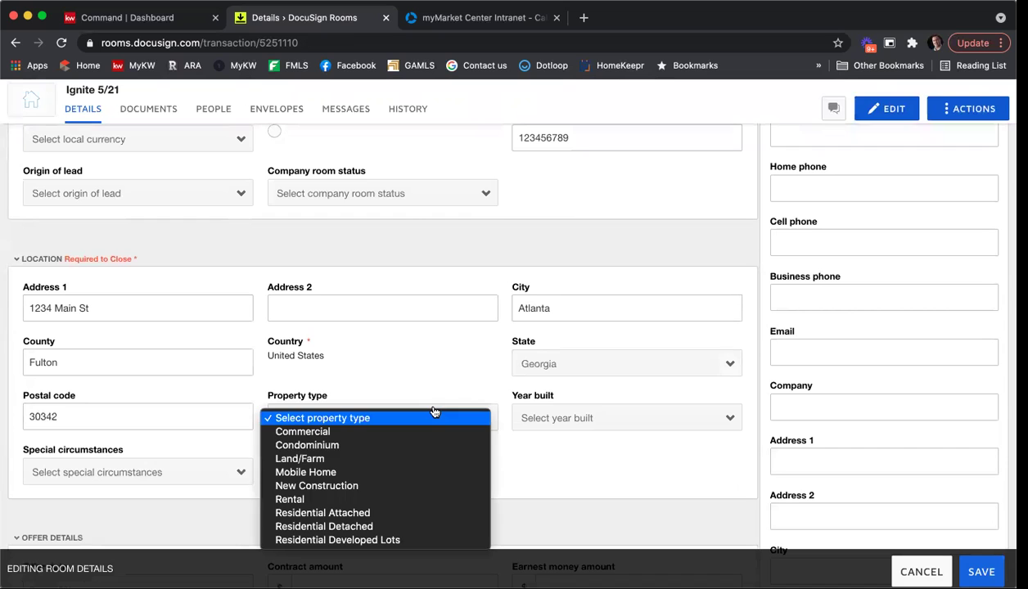
pyautogui.click(414, 526)
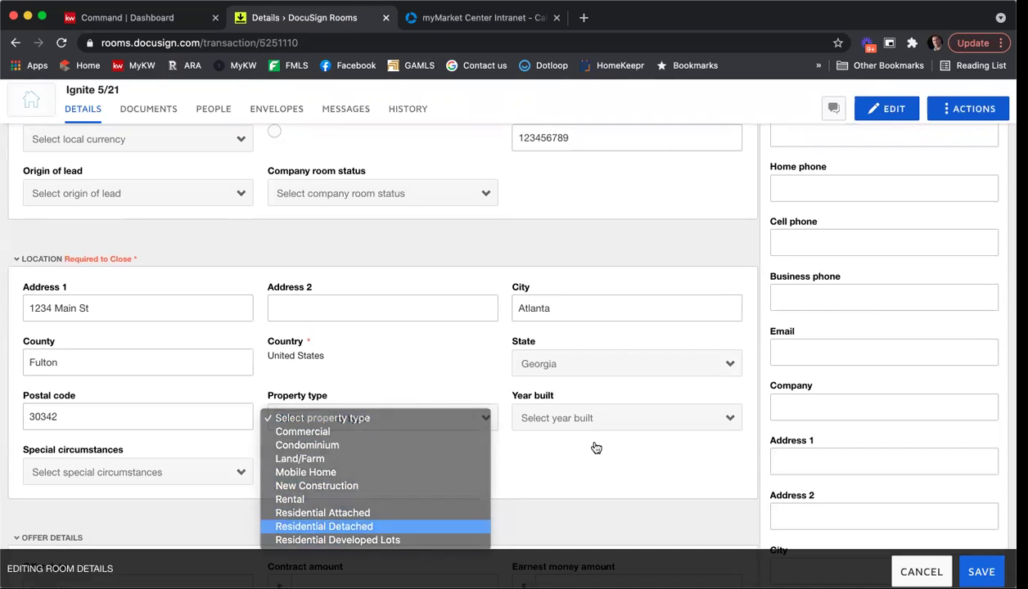
pyautogui.click(596, 419)
pyautogui.scroll(-15, 597, 429)
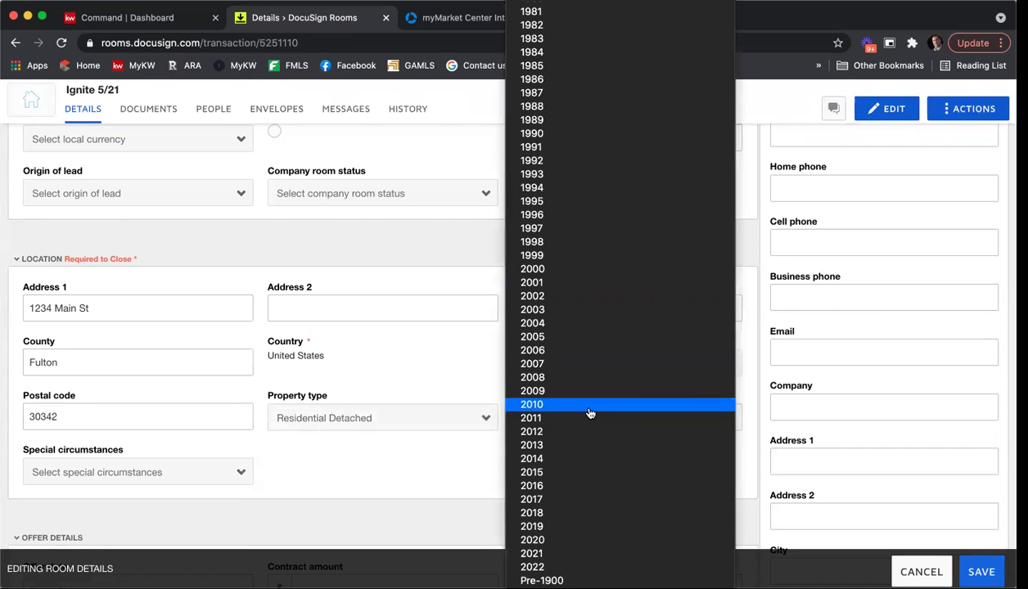
pyautogui.click(593, 405)
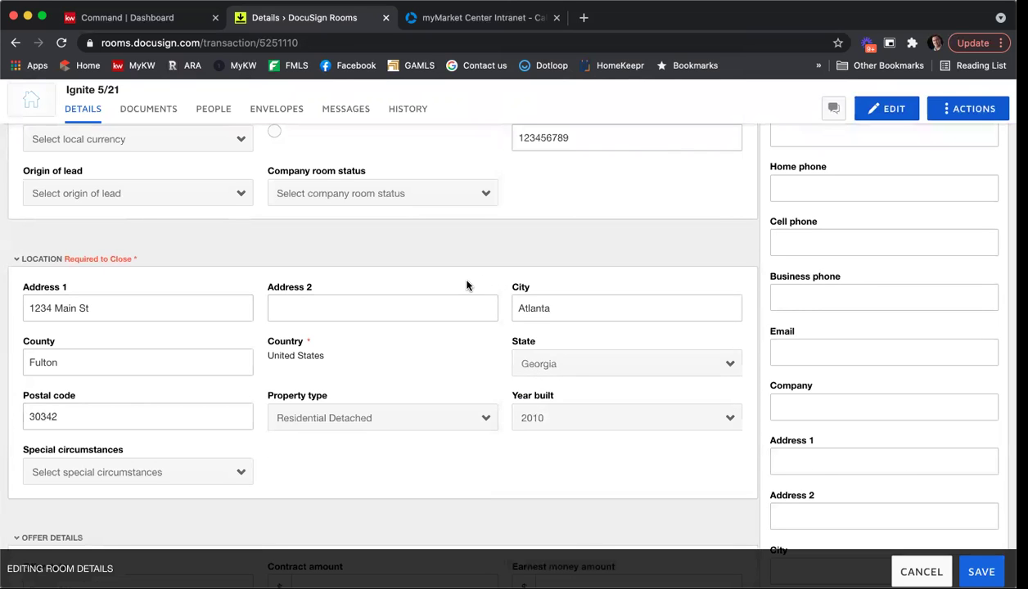
pyautogui.scroll(-2, 561, 254)
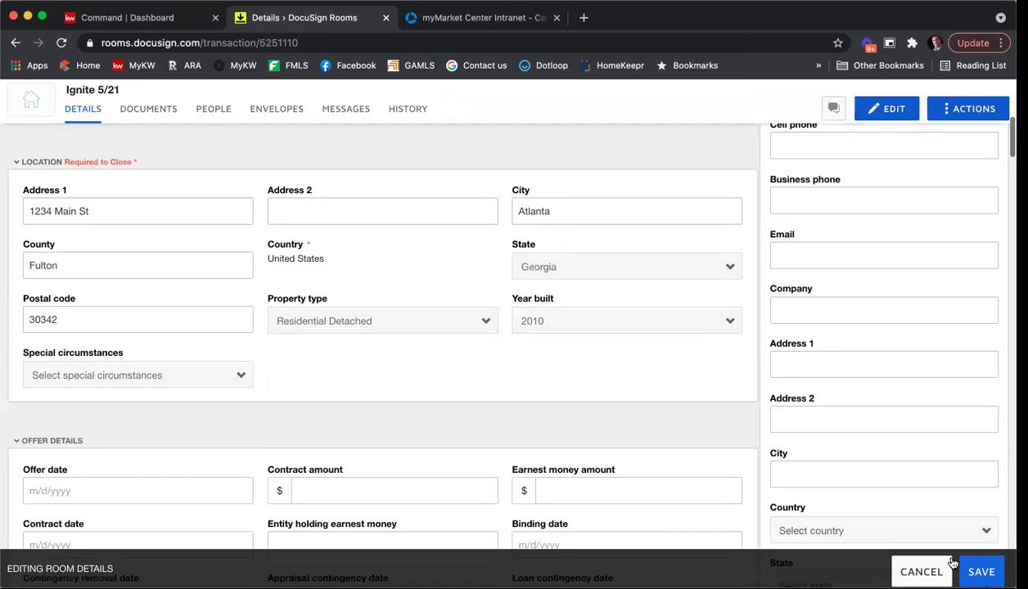
pyautogui.click(981, 571)
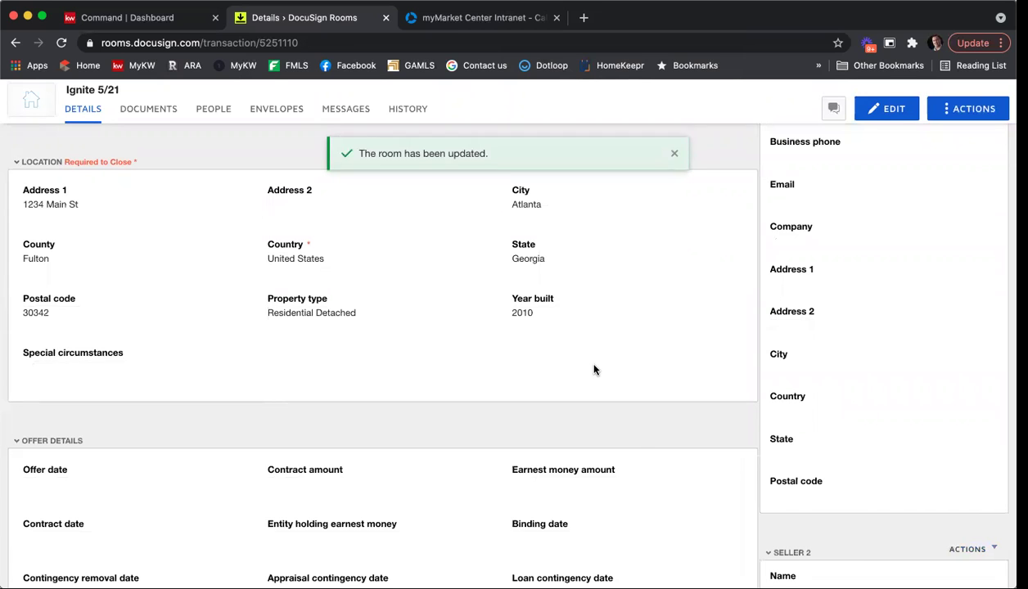
pyautogui.scroll(5, 594, 370)
# Enter Seller 1's full name and e-mail address in the room details and save.
pyautogui.click(885, 102)
pyautogui.click(828, 352)
pyautogui.write('Jo')
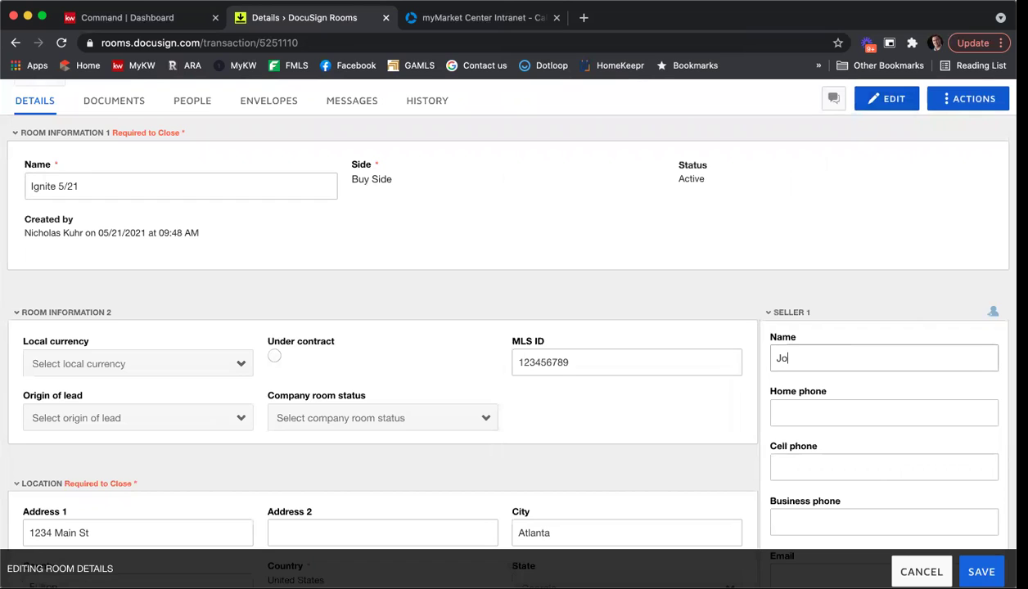
pyautogui.write('hn Smith')
pyautogui.press('Tab')
pyautogui.press('Tab')
pyautogui.press('Tab')
pyautogui.press('Tab')
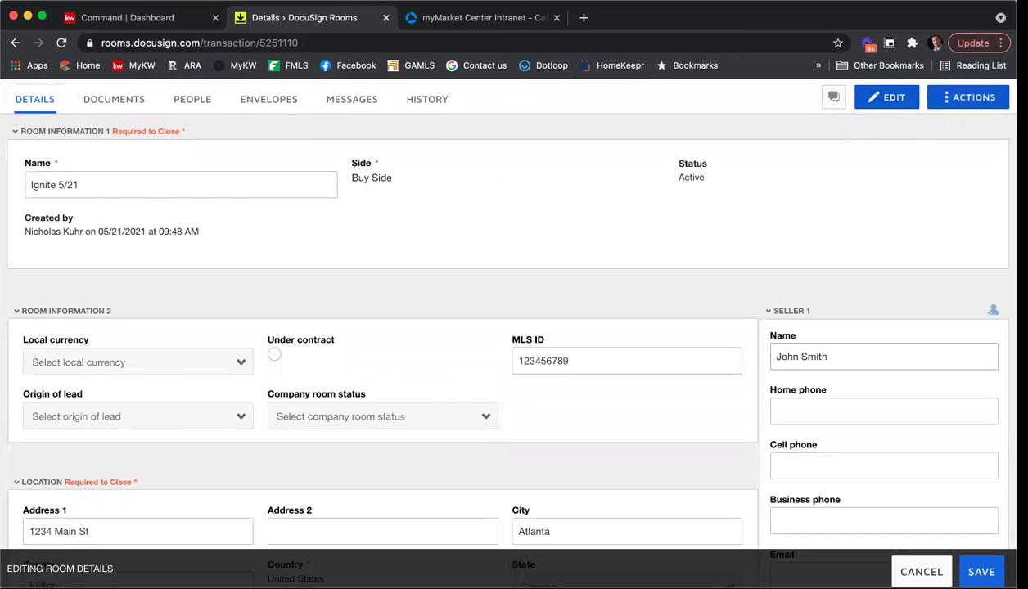
pyautogui.scroll(-3, 842, 294)
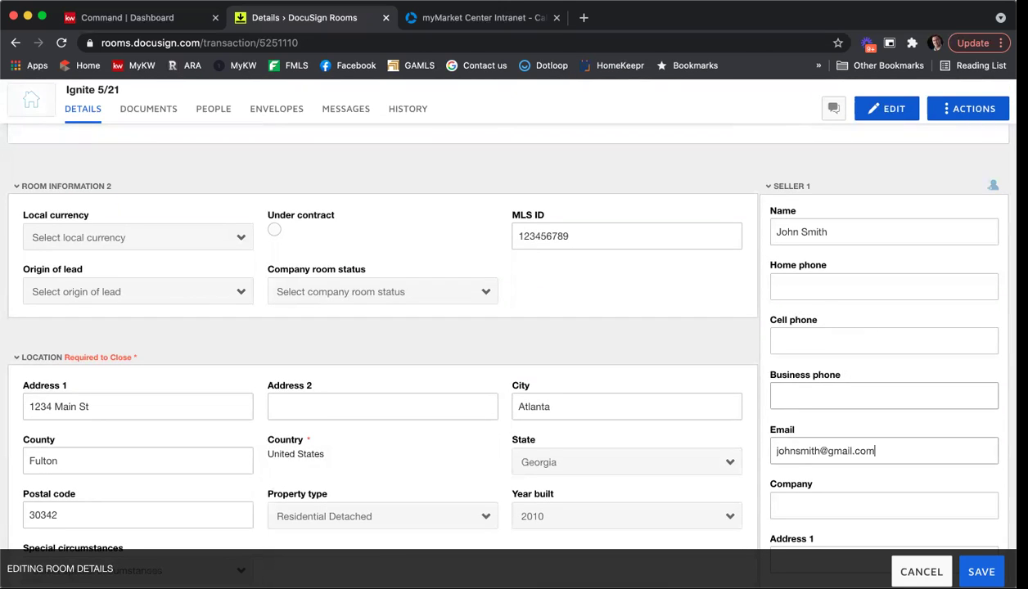
pyautogui.click(981, 570)
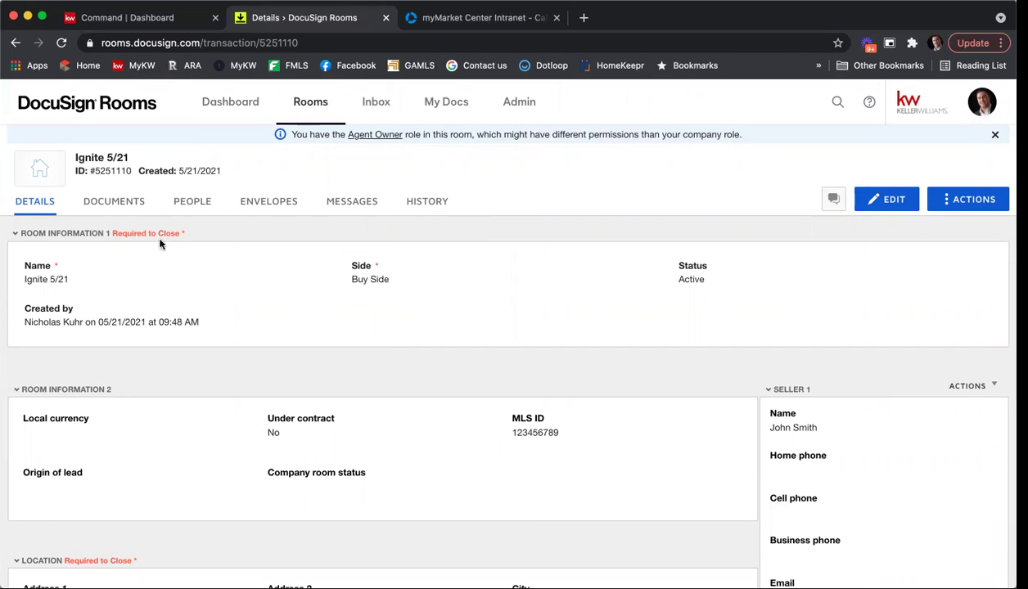
# Open the Exclusive Seller Listing Agreement form from the room's documents.
pyautogui.click(125, 210)
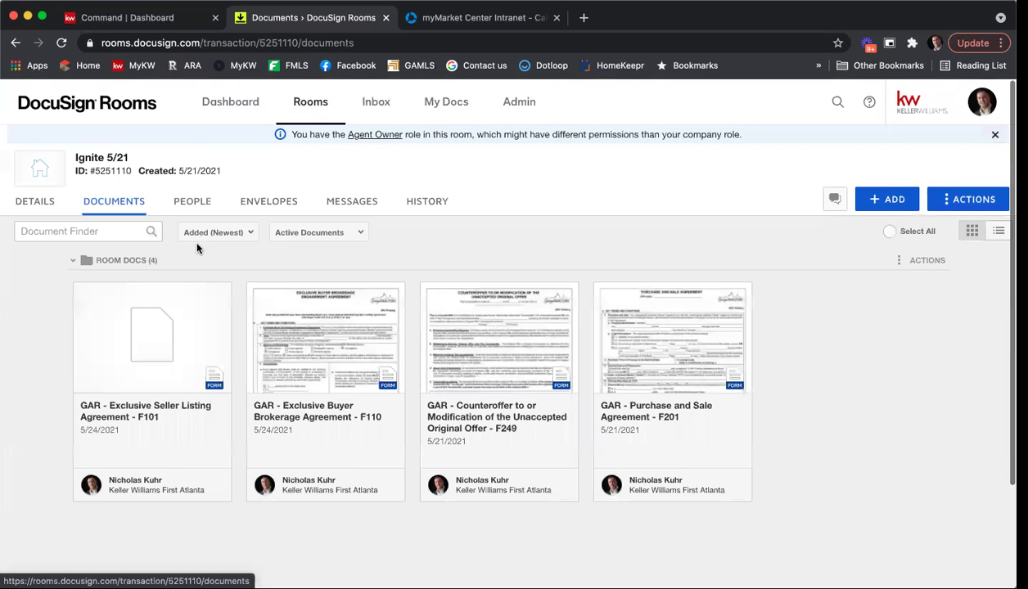
pyautogui.click(158, 343)
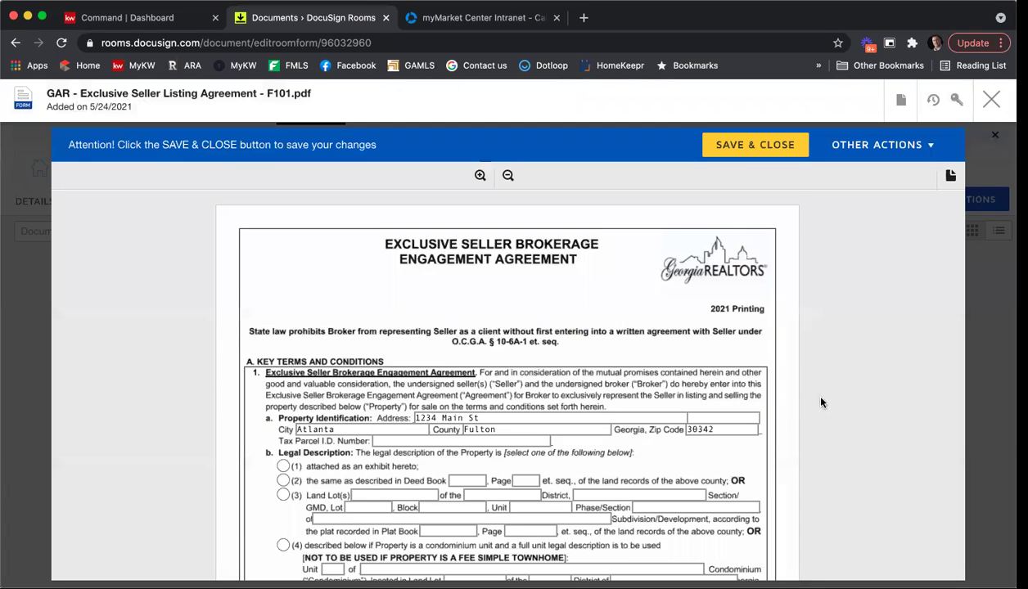
pyautogui.scroll(-4, 821, 402)
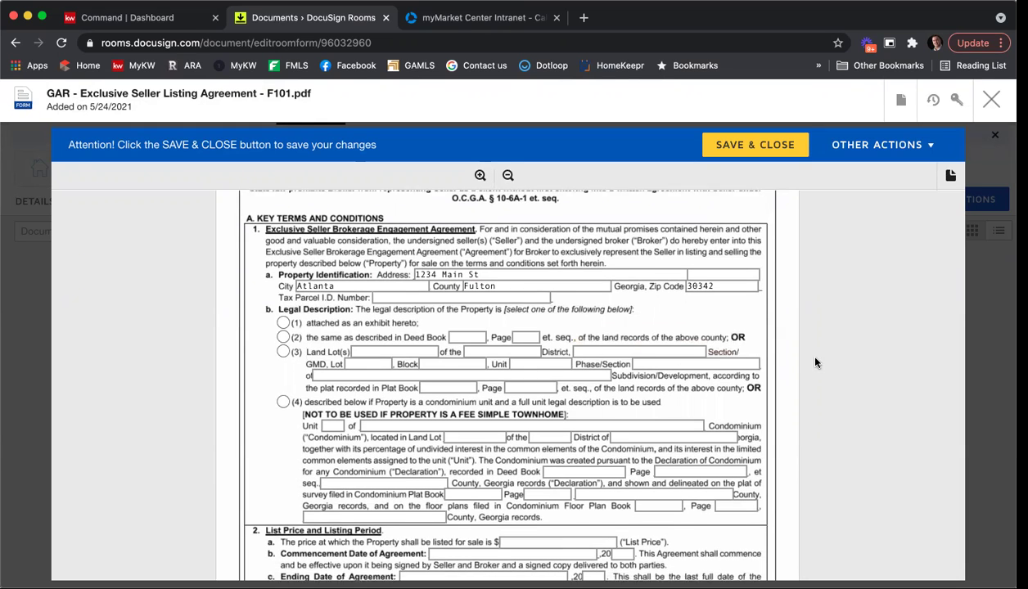
pyautogui.scroll(-1, 799, 351)
# Enter list price 315000, commencement date 5/24/2021 and ending date 11/24/2021.
pyautogui.click(531, 502)
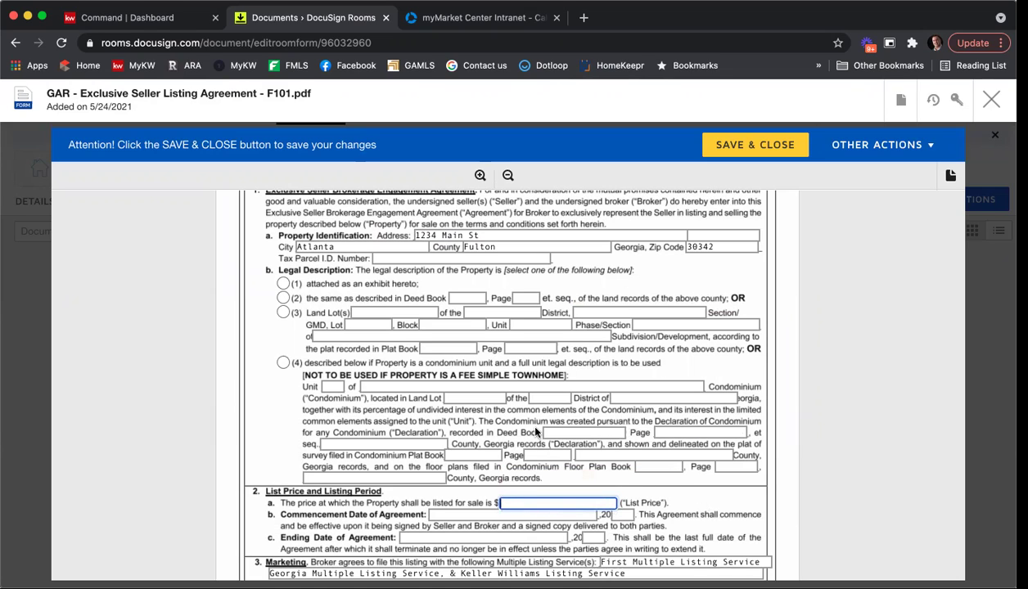
pyautogui.write('315000')
pyautogui.press('Tab')
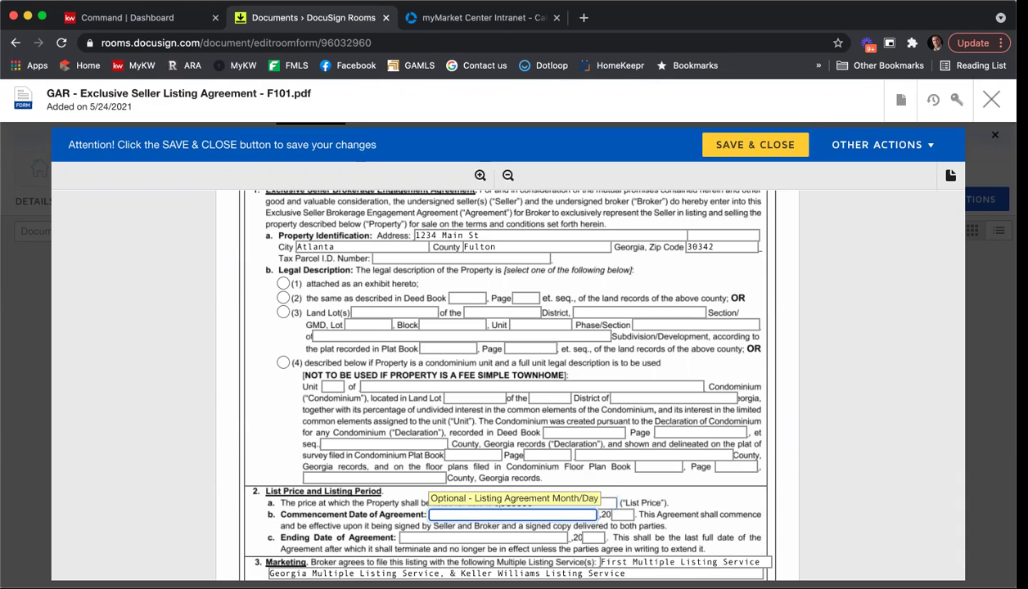
pyautogui.write('5/24/202')
pyautogui.press('Tab')
pyautogui.write('21')
pyautogui.click(483, 538)
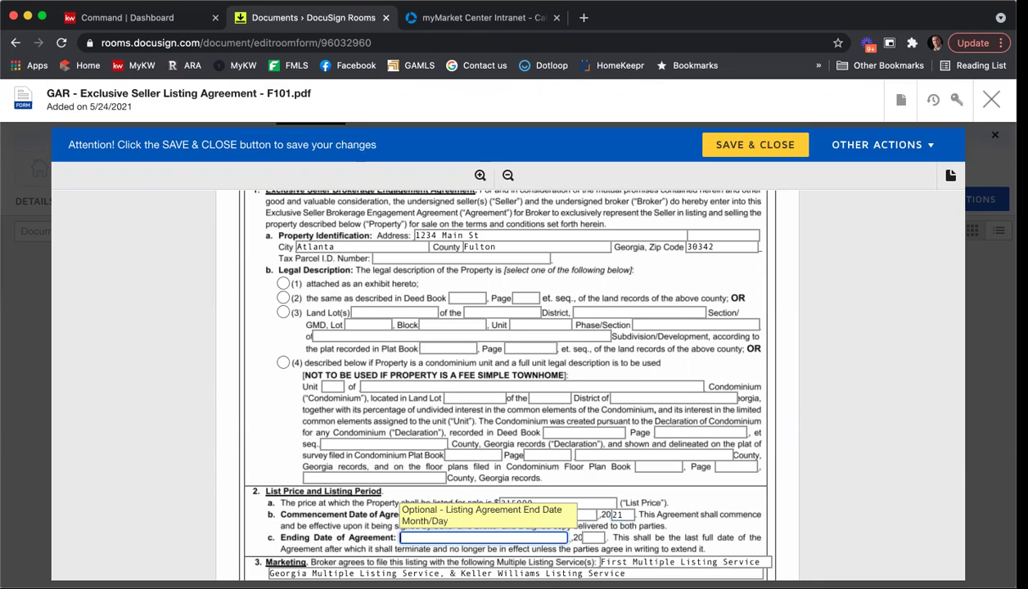
pyautogui.write('11/24/20')
pyautogui.click(593, 538)
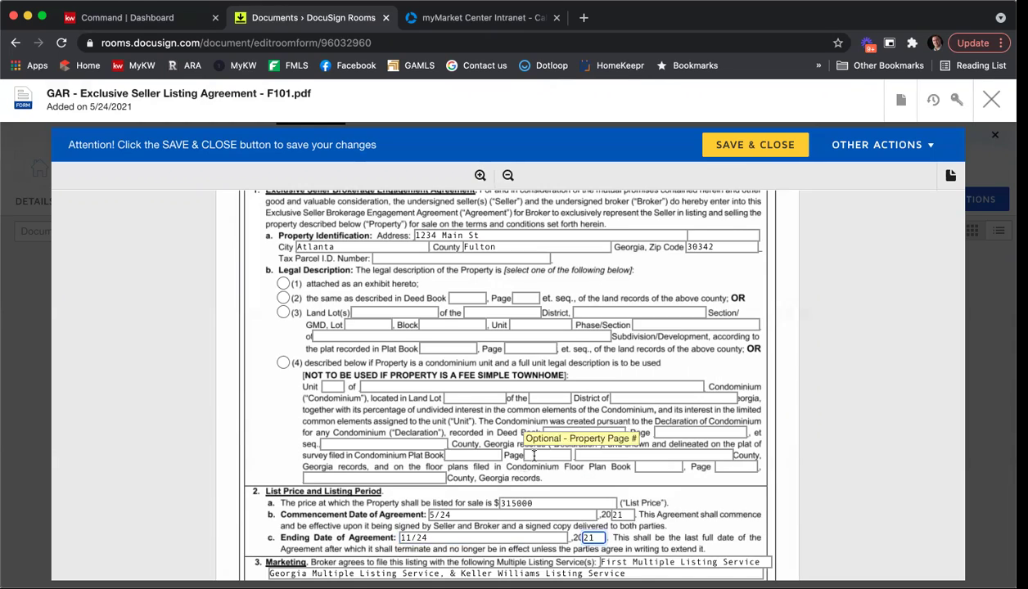
# Set the marketing commencement date to 6/1/2021 with 5 days.
pyautogui.scroll(-3, 523, 454)
pyautogui.click(476, 527)
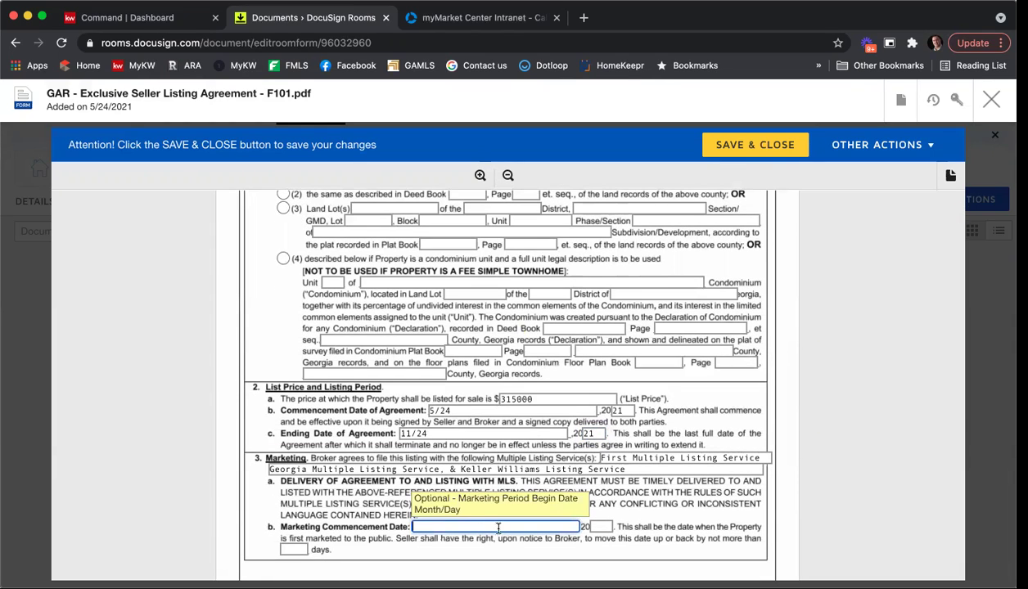
pyautogui.write('6/1')
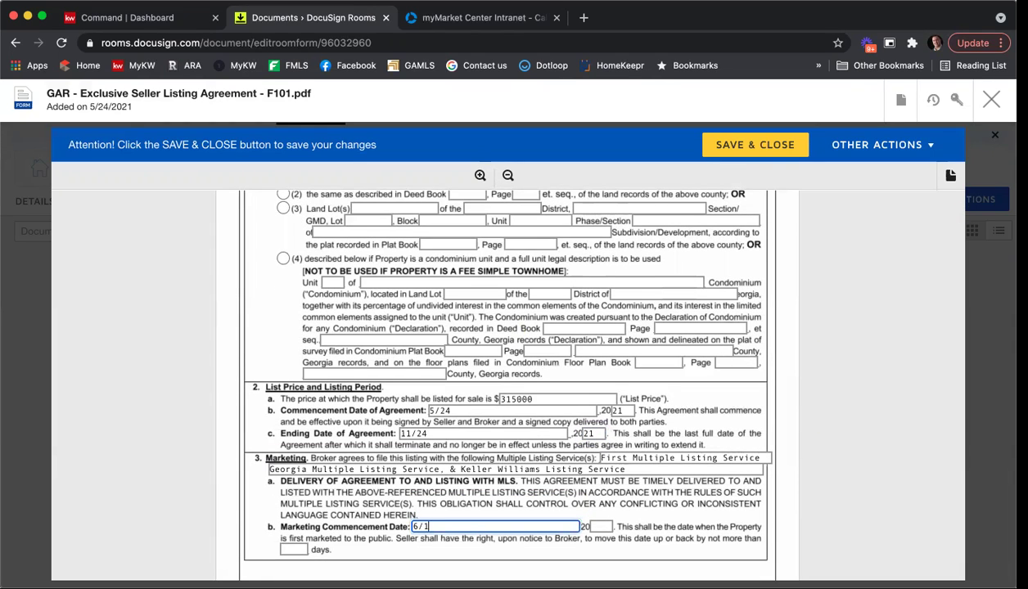
pyautogui.write('/')
pyautogui.press('Tab')
pyautogui.write('21')
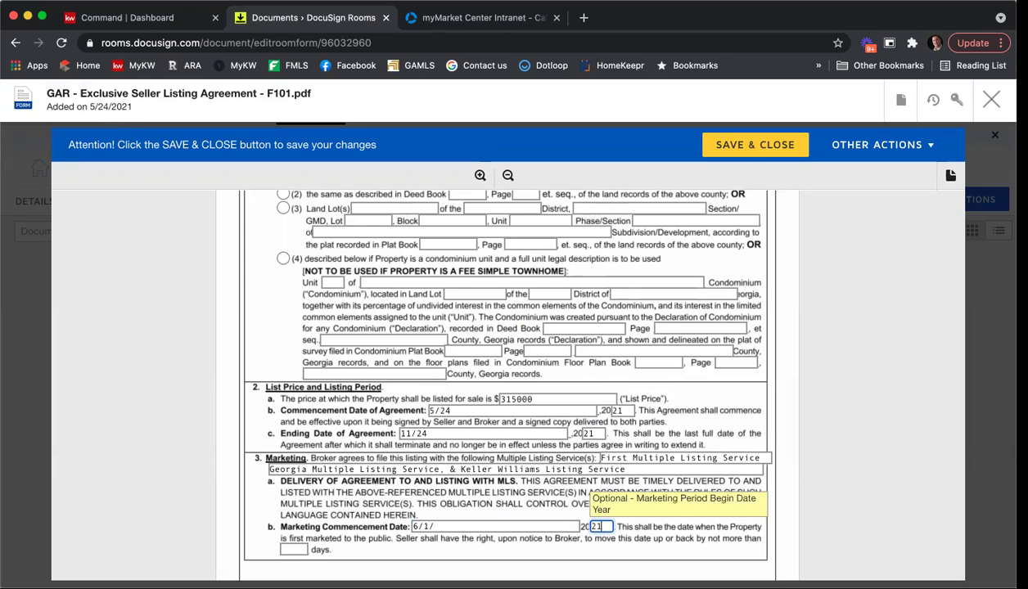
pyautogui.click(294, 549)
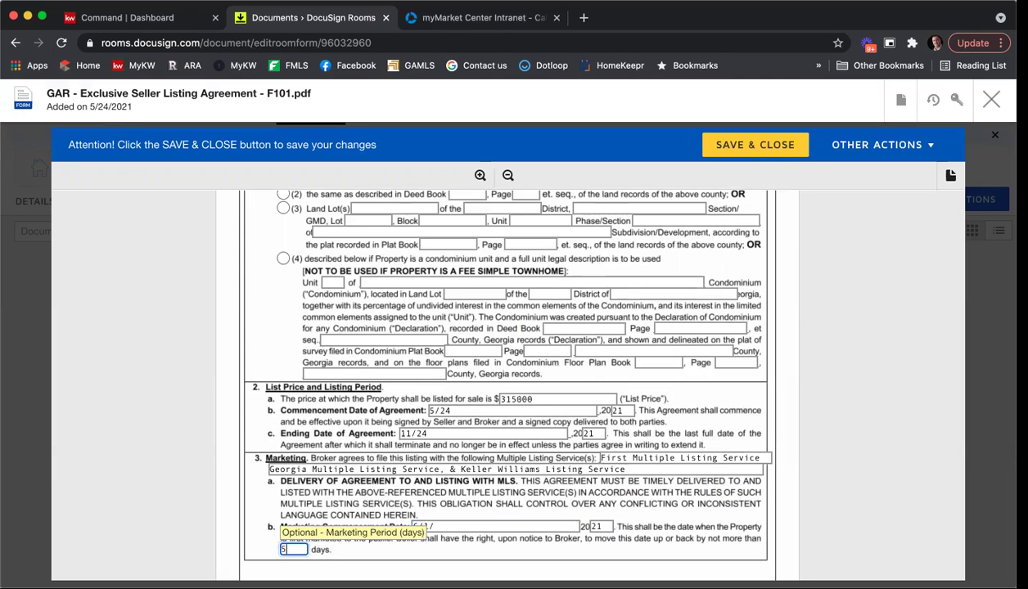
pyautogui.click(814, 397)
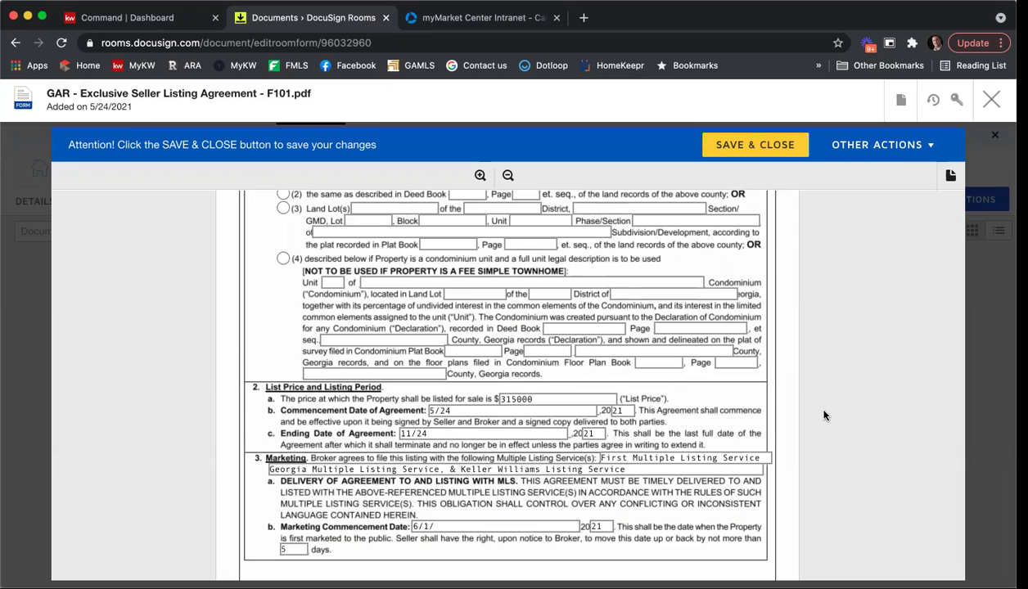
# Save and close the filled F101 form, then open the profile avatar's menu.
pyautogui.scroll(-10, 822, 412)
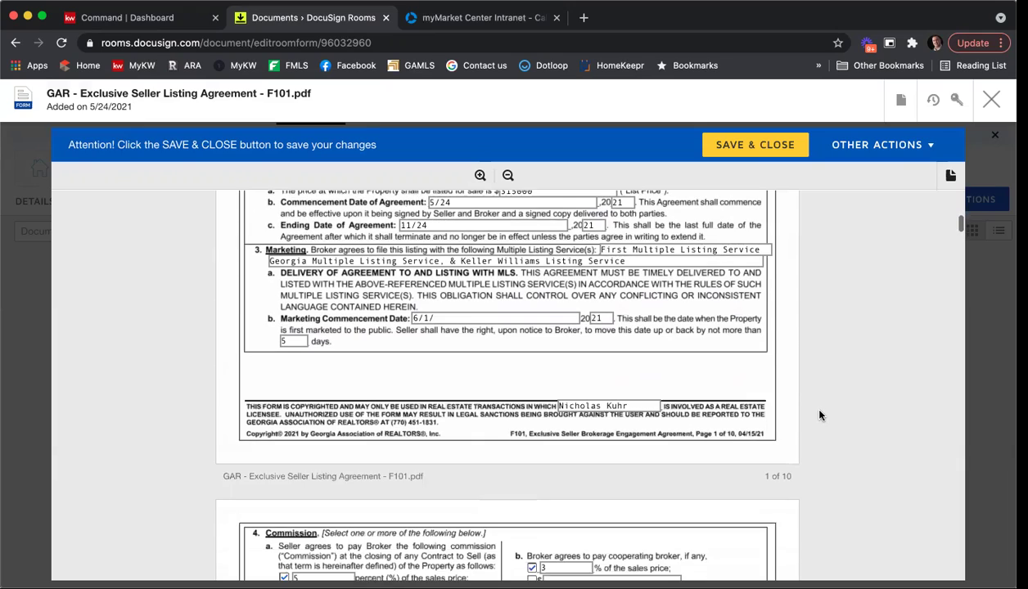
pyautogui.scroll(12, 820, 415)
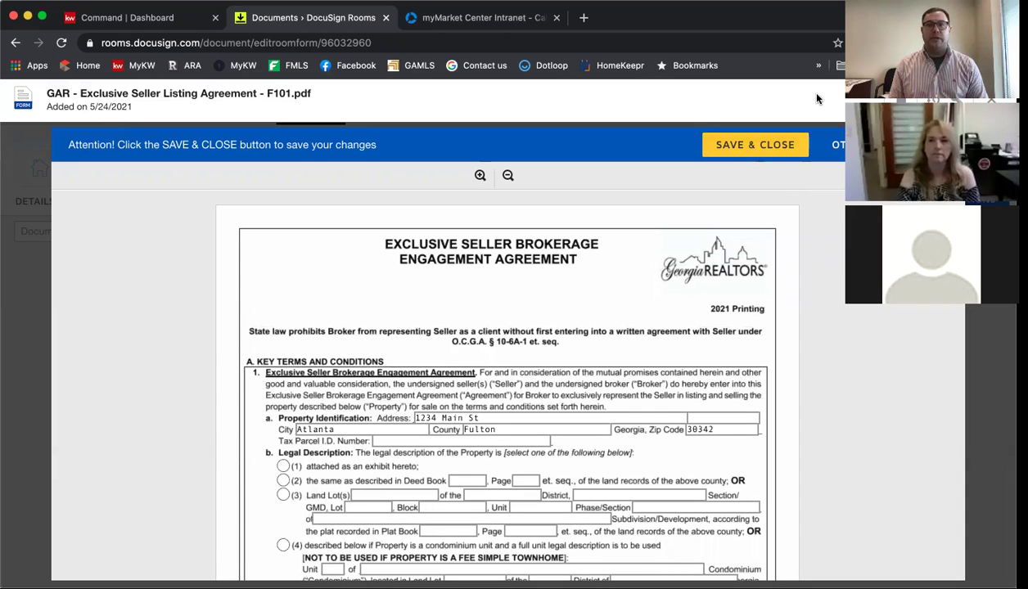
pyautogui.click(746, 145)
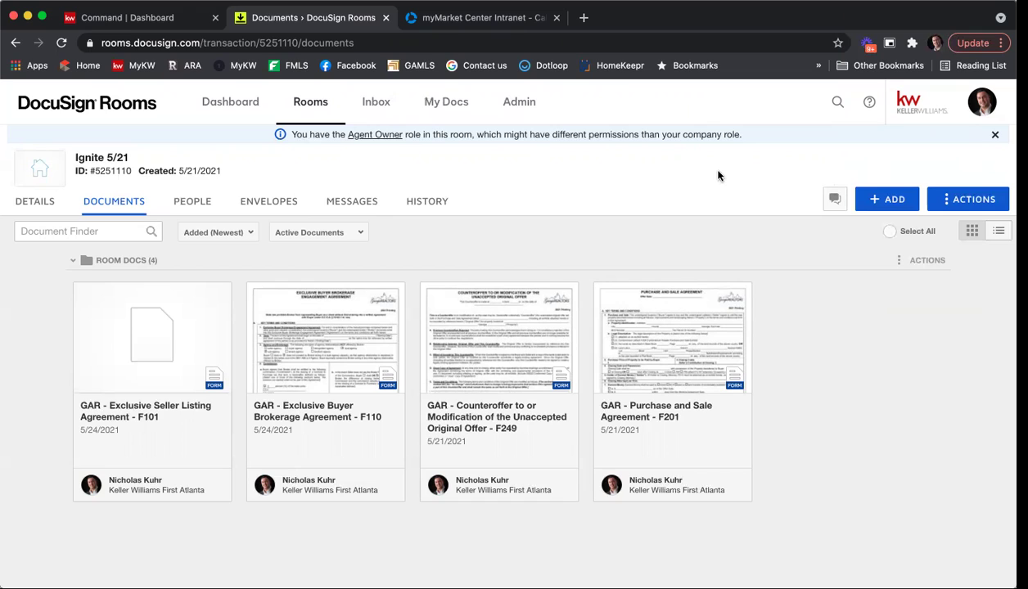
pyautogui.click(983, 104)
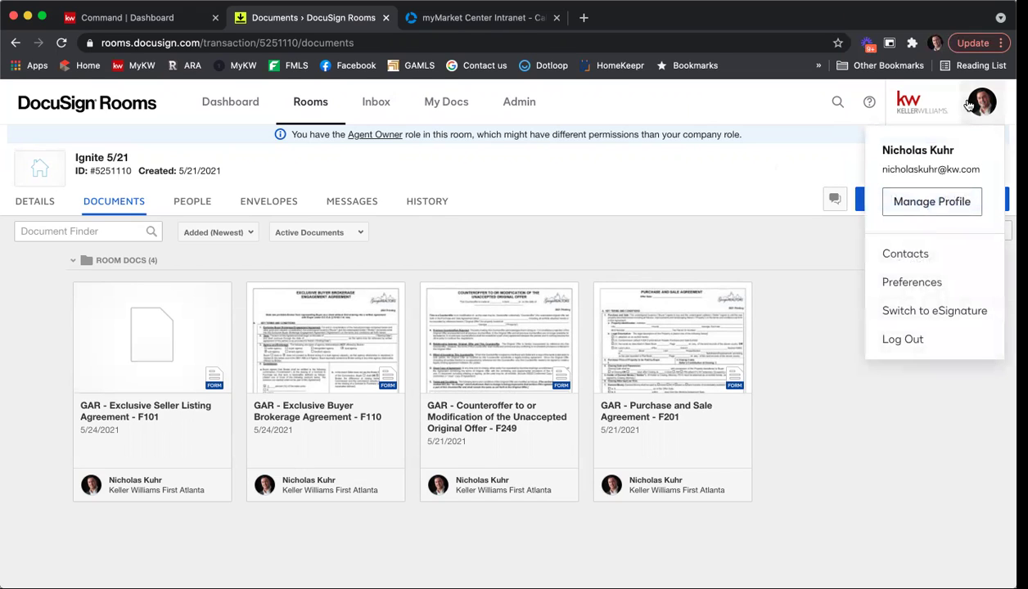
# In eSignature, delete all four old templates from My Templates, then bring up the new-template choices.
pyautogui.click(943, 312)
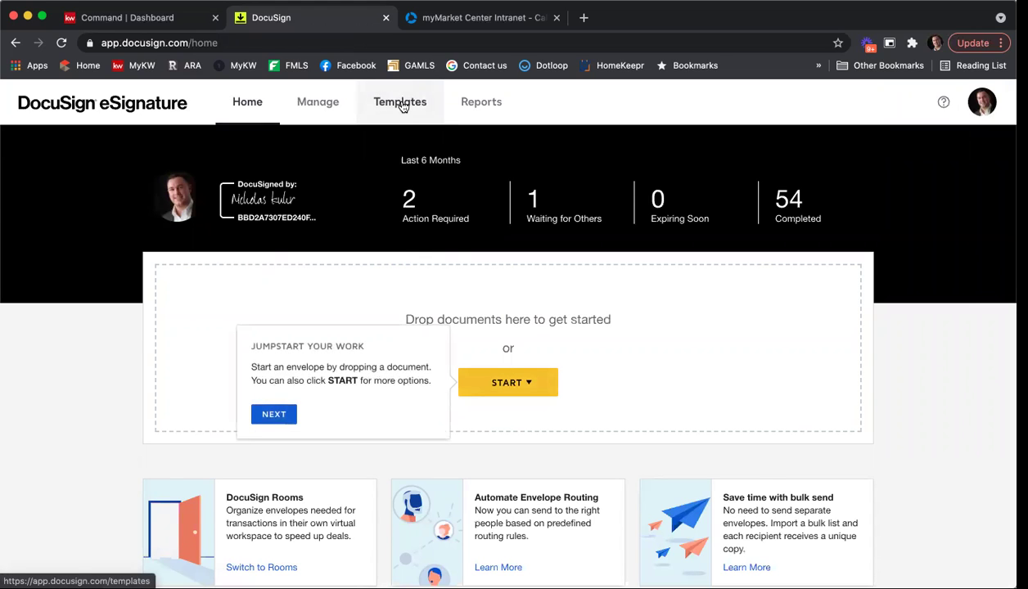
pyautogui.click(401, 103)
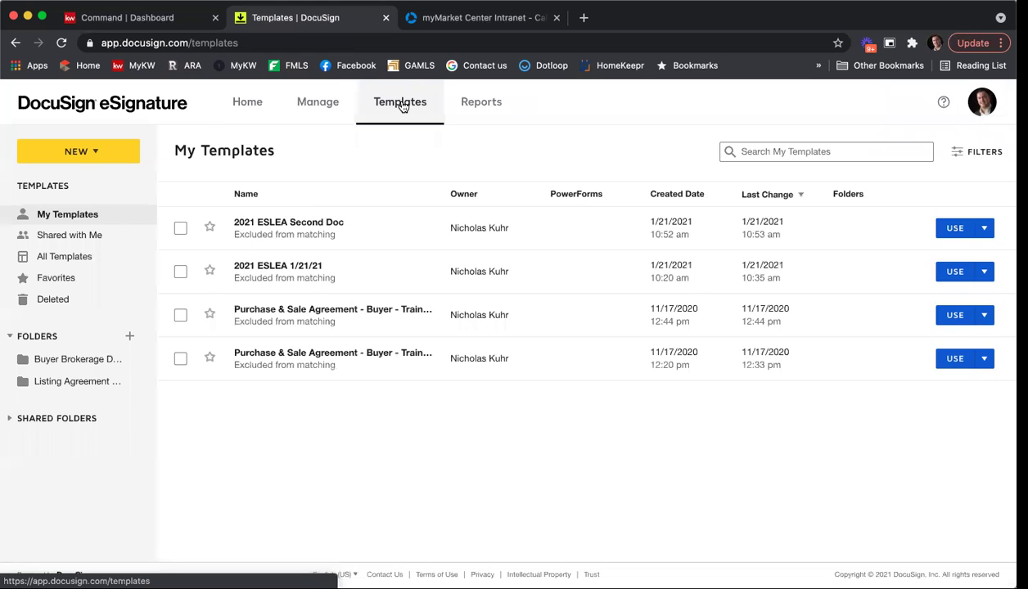
pyautogui.click(180, 229)
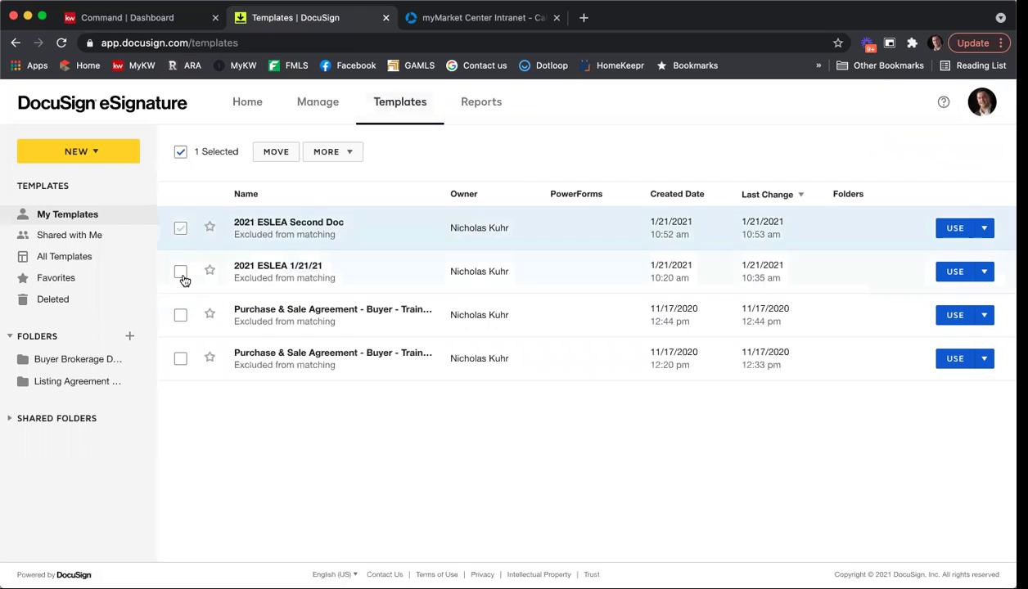
pyautogui.click(181, 272)
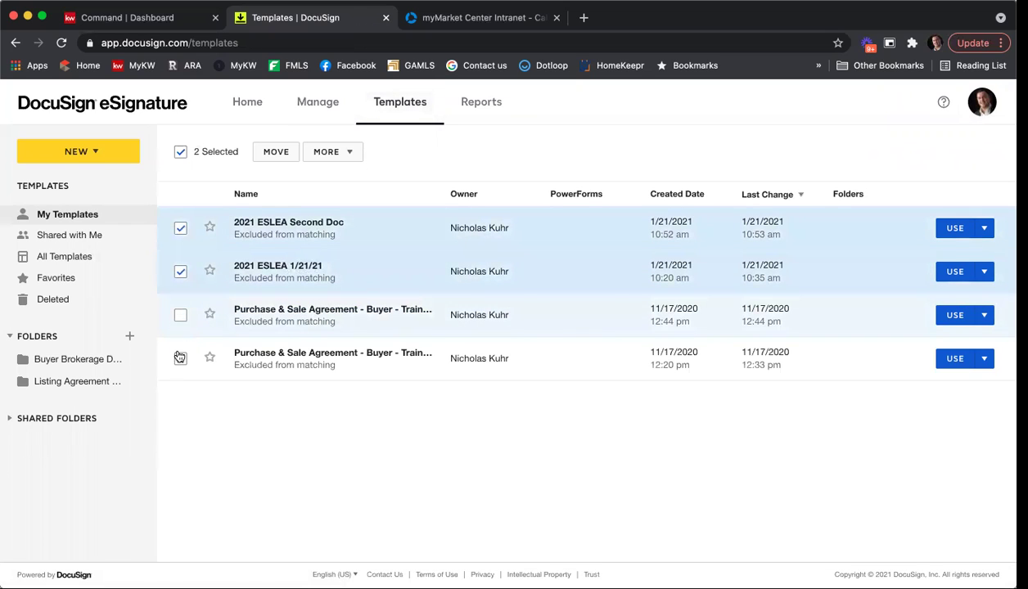
pyautogui.keyDown('shift'); pyautogui.click(180, 358); pyautogui.keyUp('shift')
pyautogui.click(332, 152)
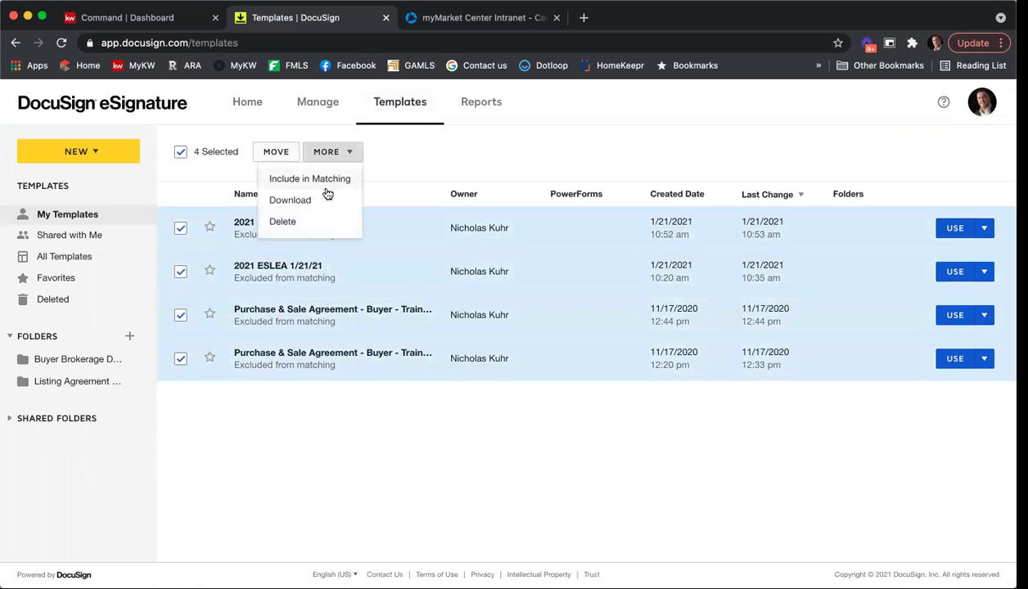
pyautogui.click(317, 221)
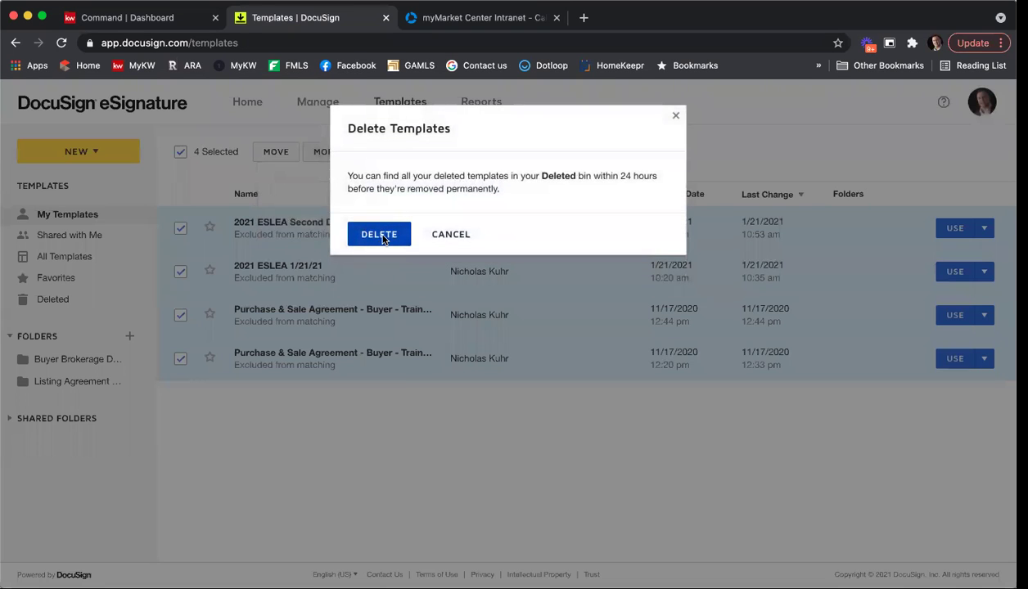
pyautogui.click(379, 235)
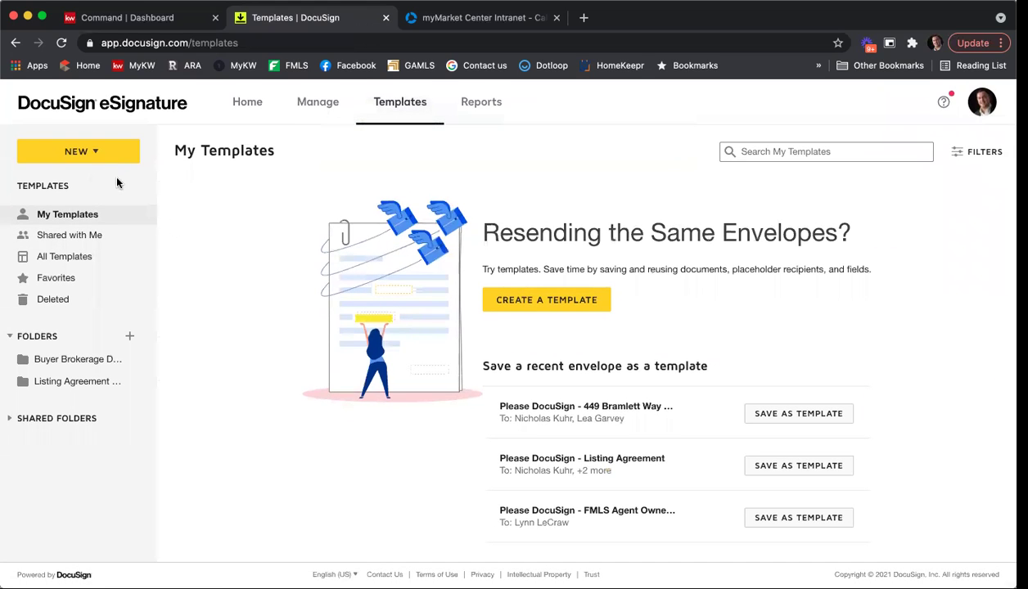
pyautogui.click(79, 157)
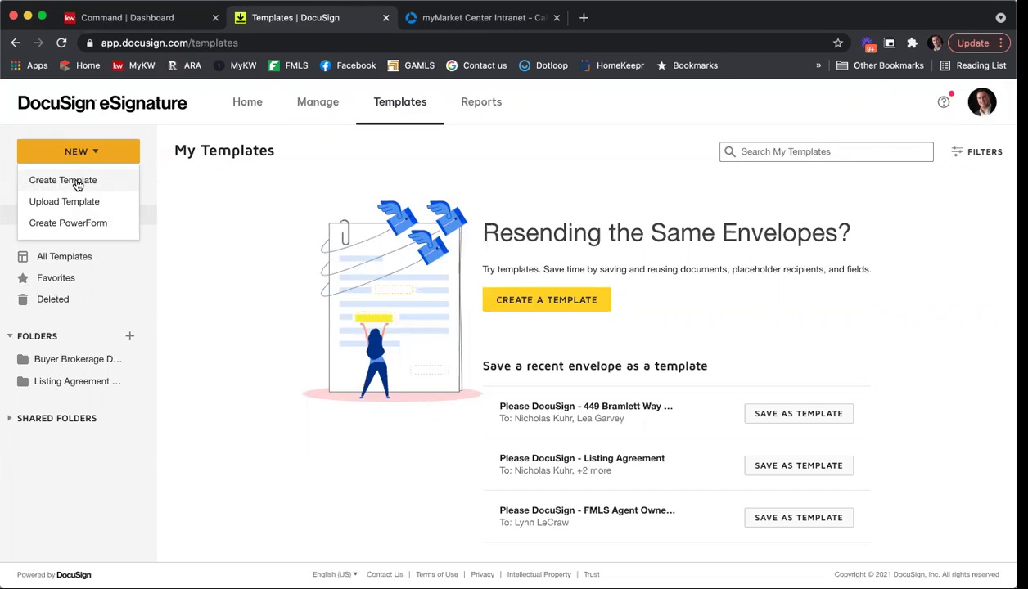
# Create a new template named '2021 Buyer Brokerage NK Template 05/24/21'.
pyautogui.click(76, 182)
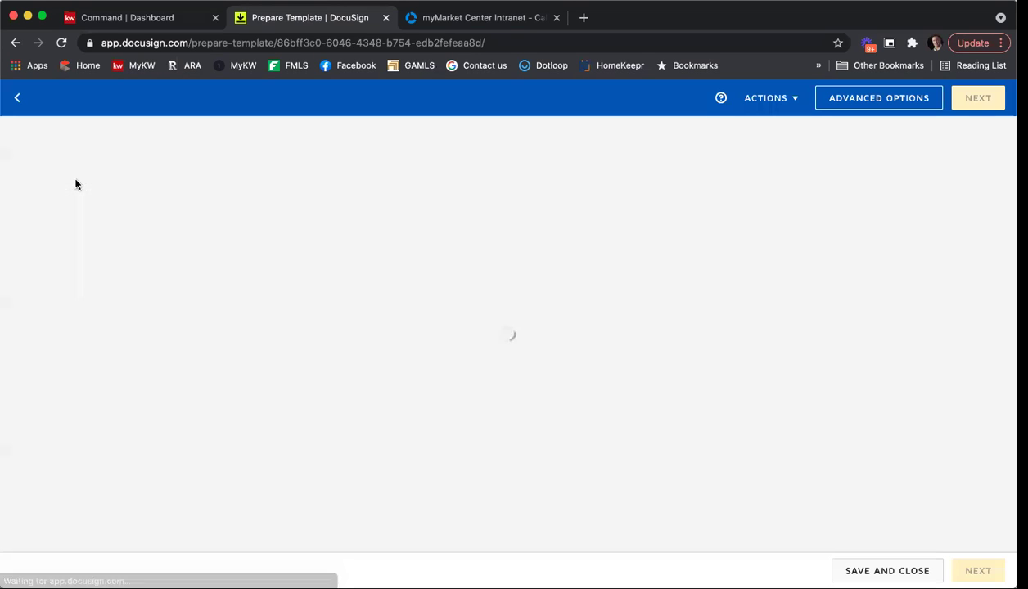
pyautogui.click(167, 172)
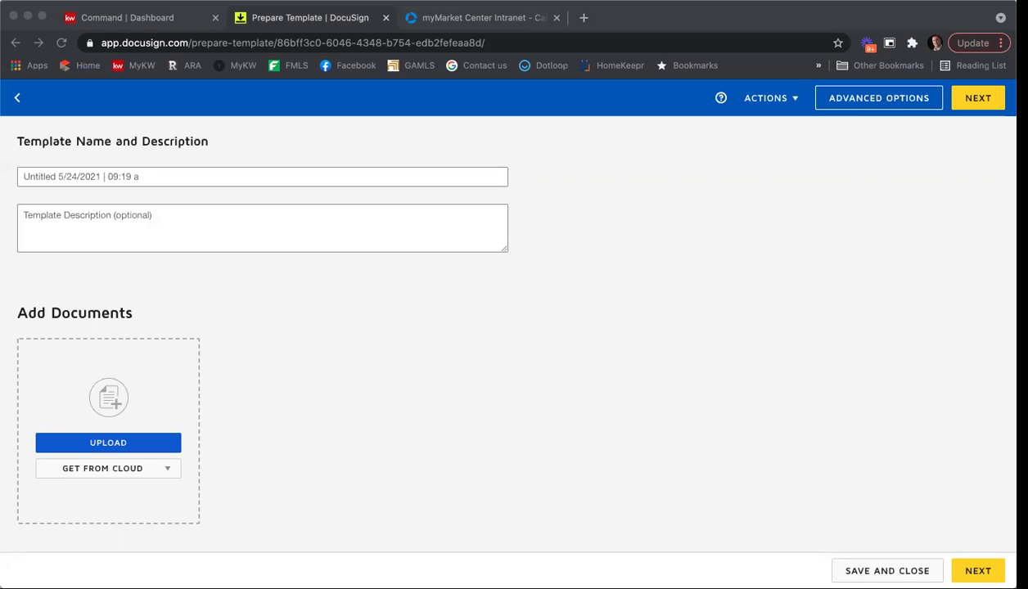
pyautogui.click(165, 174)
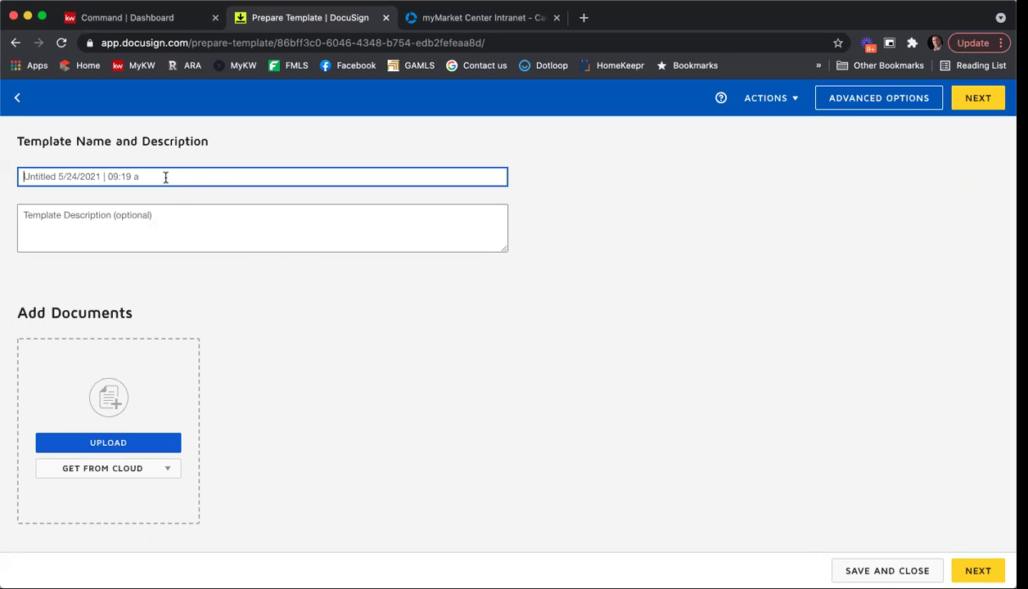
pyautogui.write('2021 Buyer Brokerage')
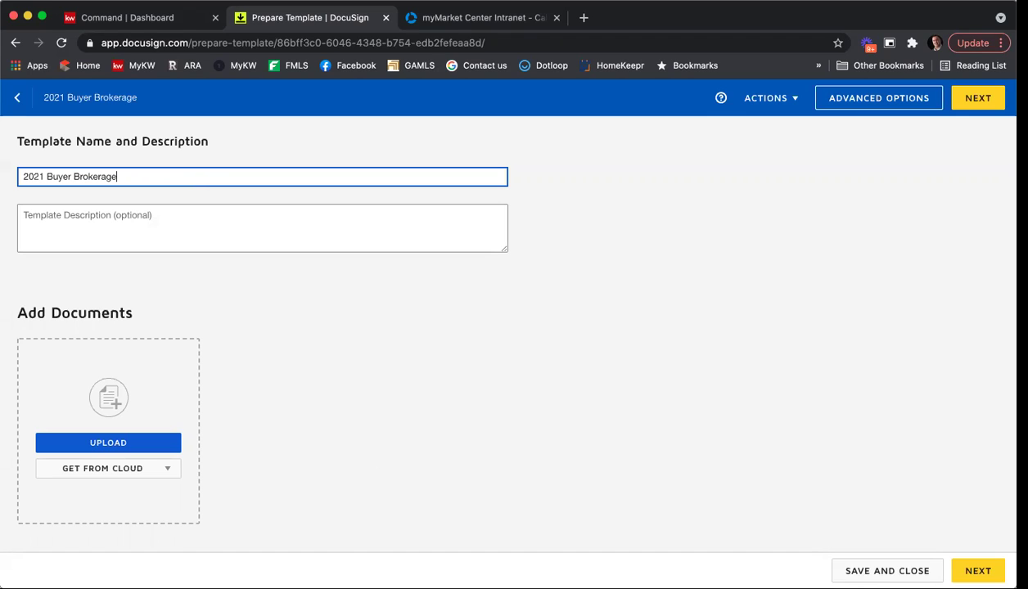
pyautogui.write(' NK Template 05/24')
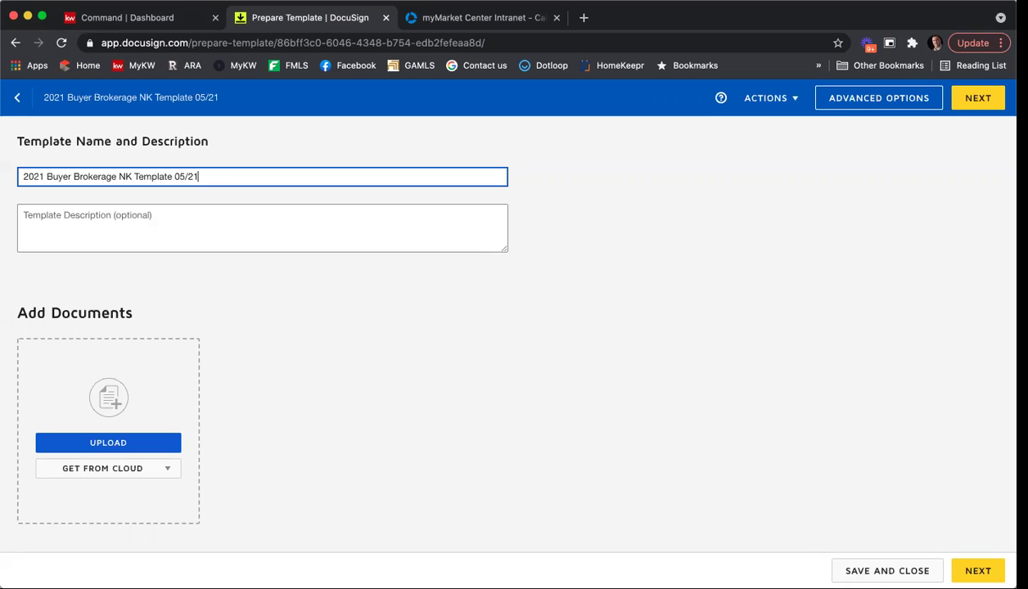
pyautogui.write('/21')
pyautogui.scroll(-2, 411, 309)
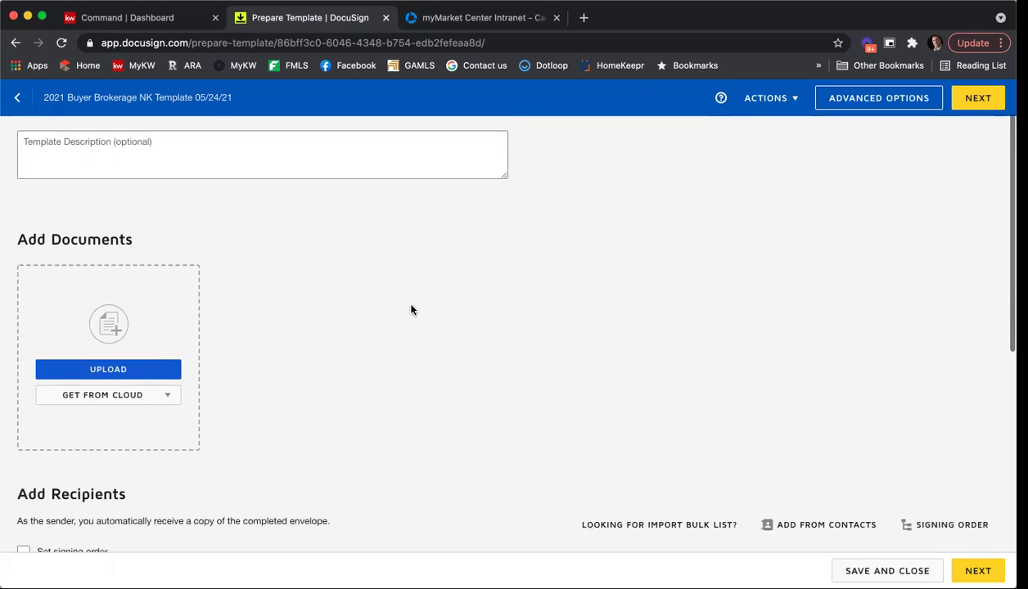
# Upload the seven-page GAR Exclusive Buyer Brokerage Agreement PDF into the new template.
pyautogui.click(119, 370)
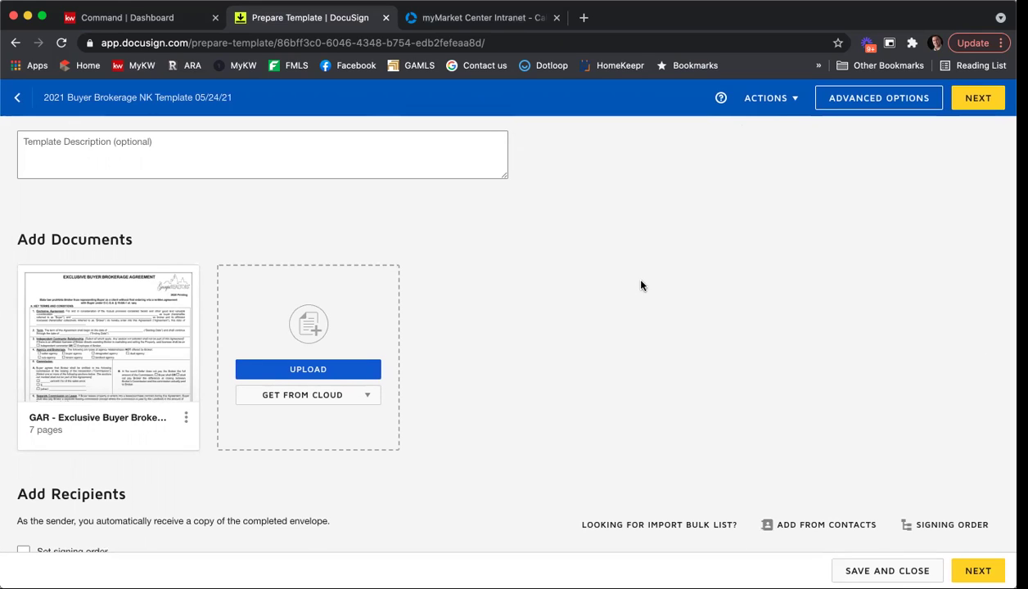
# Add recipient roles Seller One and Seller Two.
pyautogui.scroll(-4, 610, 291)
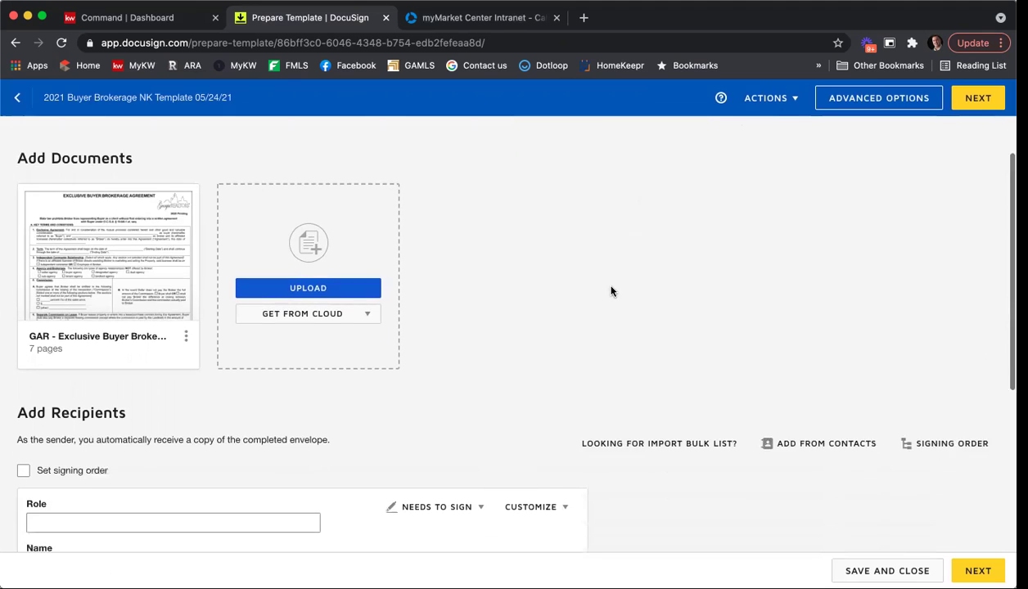
pyautogui.scroll(-4, 608, 289)
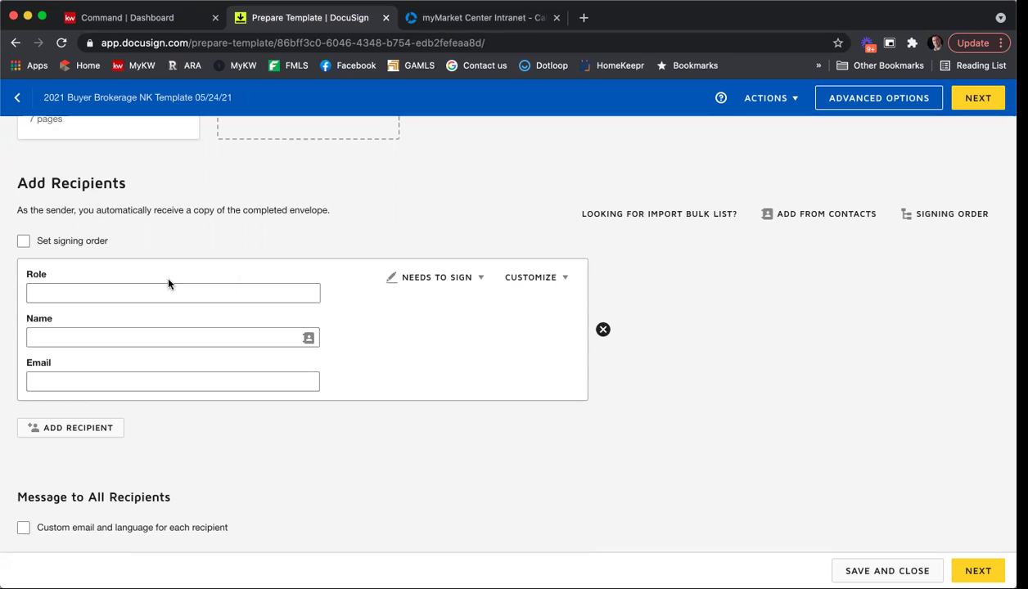
pyautogui.click(163, 286)
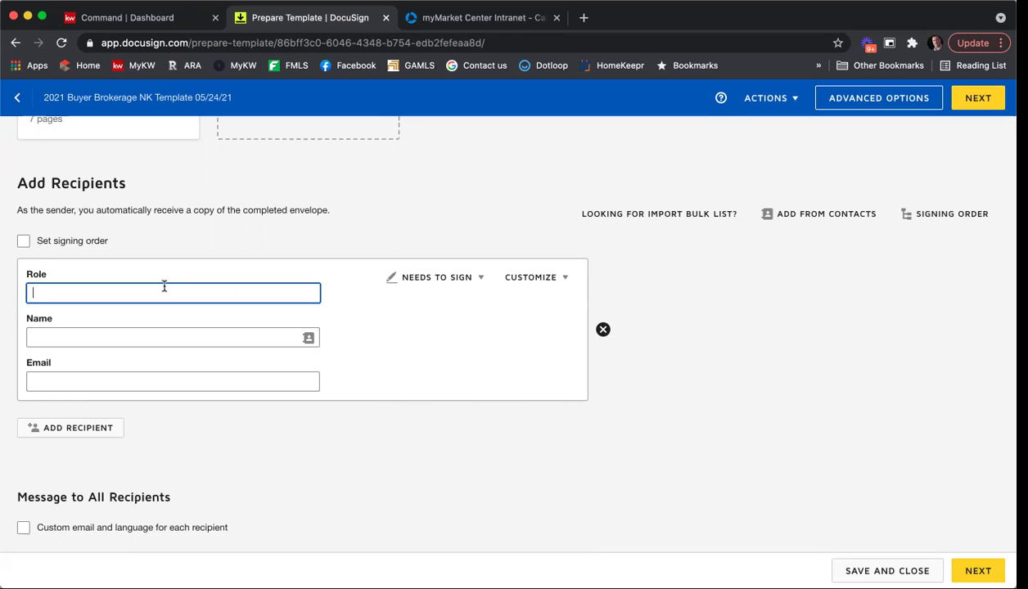
pyautogui.write('Seller One')
pyautogui.click(88, 428)
pyautogui.scroll(-1, 105, 421)
pyautogui.write('Seller Two')
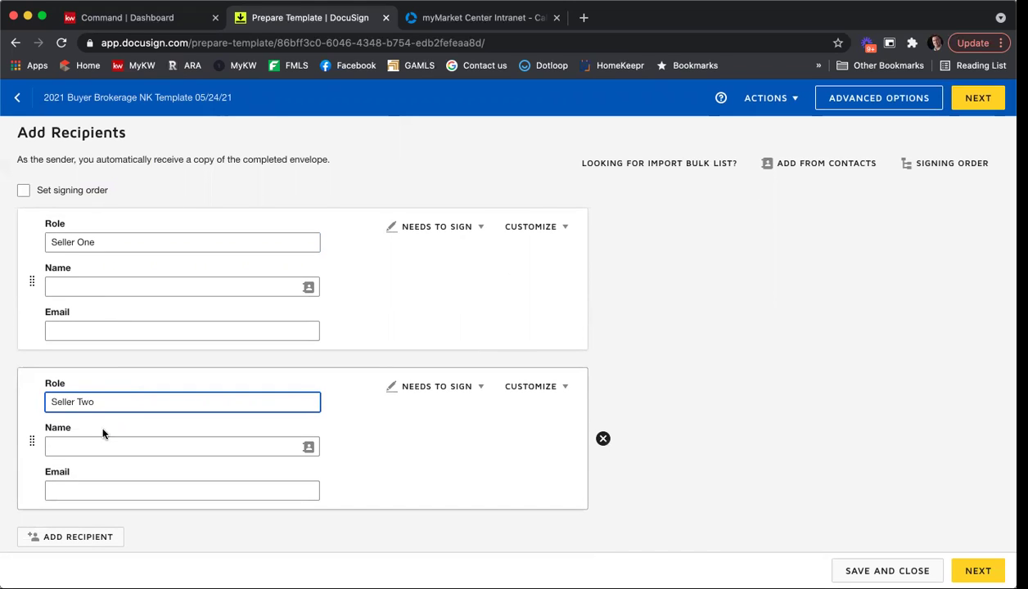
# Add a Listing Agent recipient, filling name and e-mail from the contact suggestion.
pyautogui.scroll(-2, 103, 434)
pyautogui.click(98, 458)
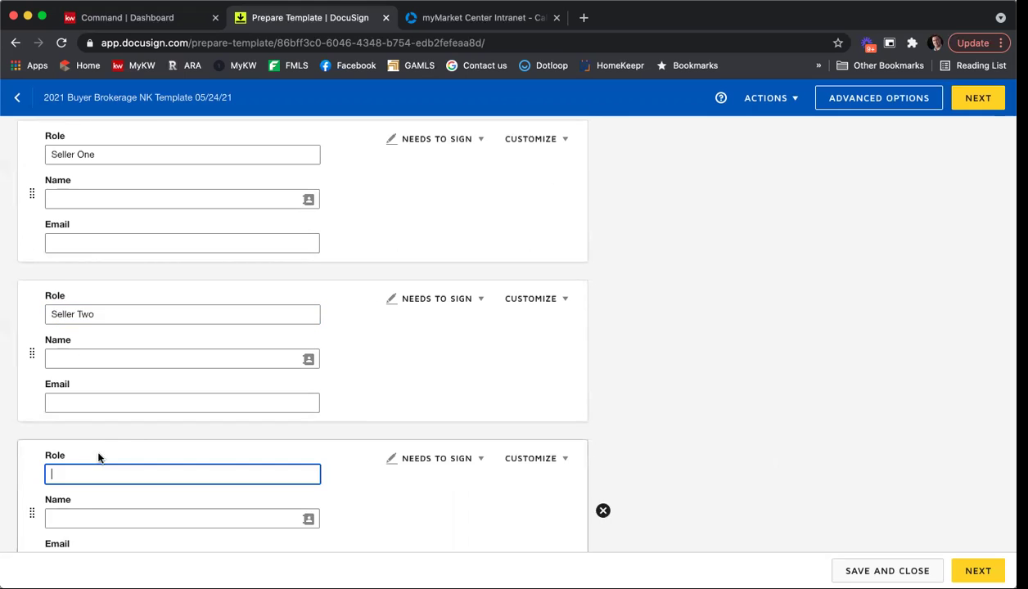
pyautogui.scroll(-2, 114, 450)
pyautogui.write('Listing Age')
pyautogui.press('BackSpace')
pyautogui.write('ent')
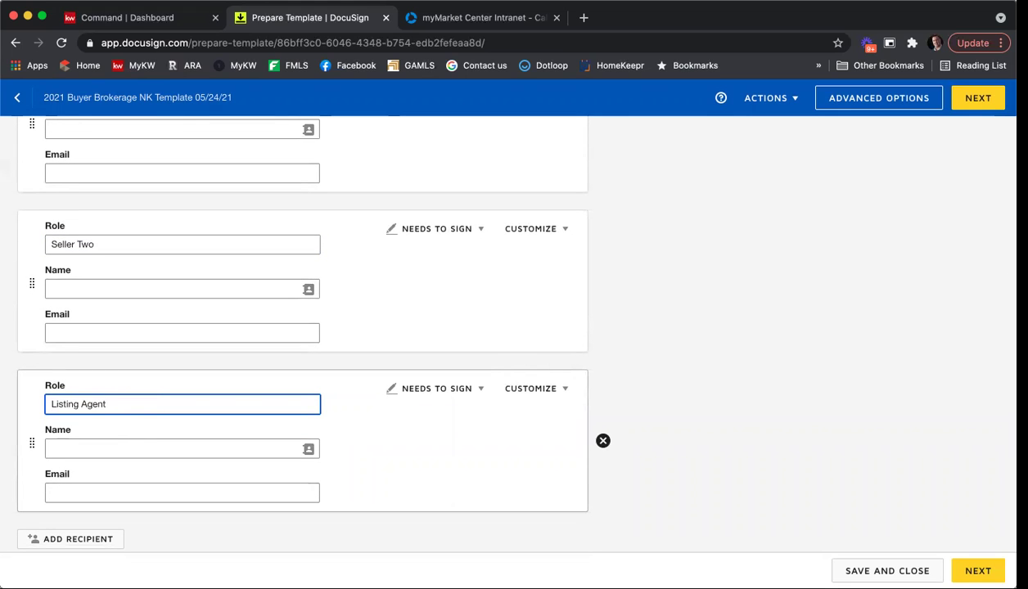
pyautogui.scroll(-1, 783, 400)
pyautogui.click(59, 397)
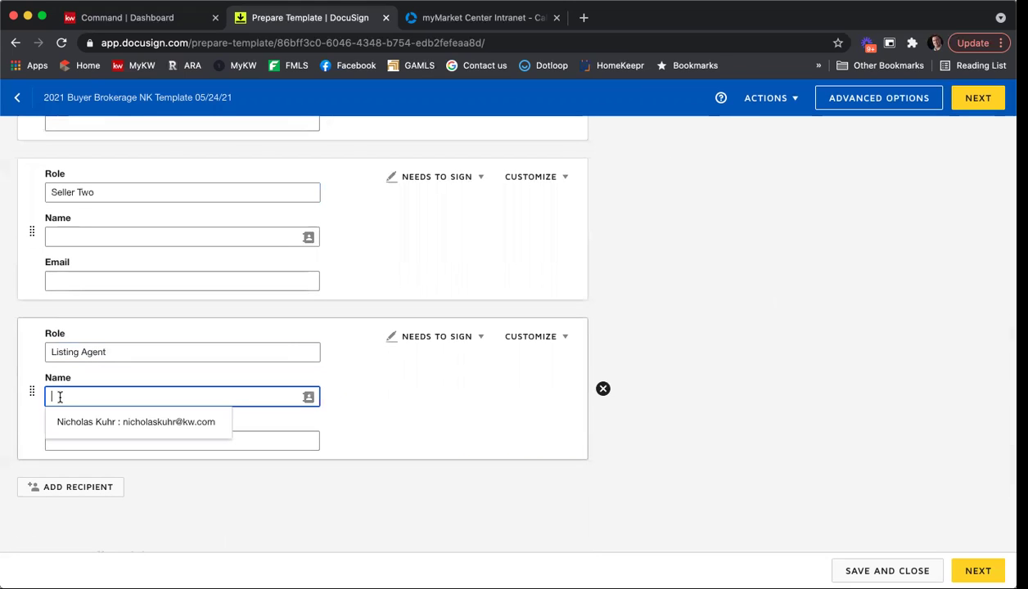
pyautogui.click(77, 420)
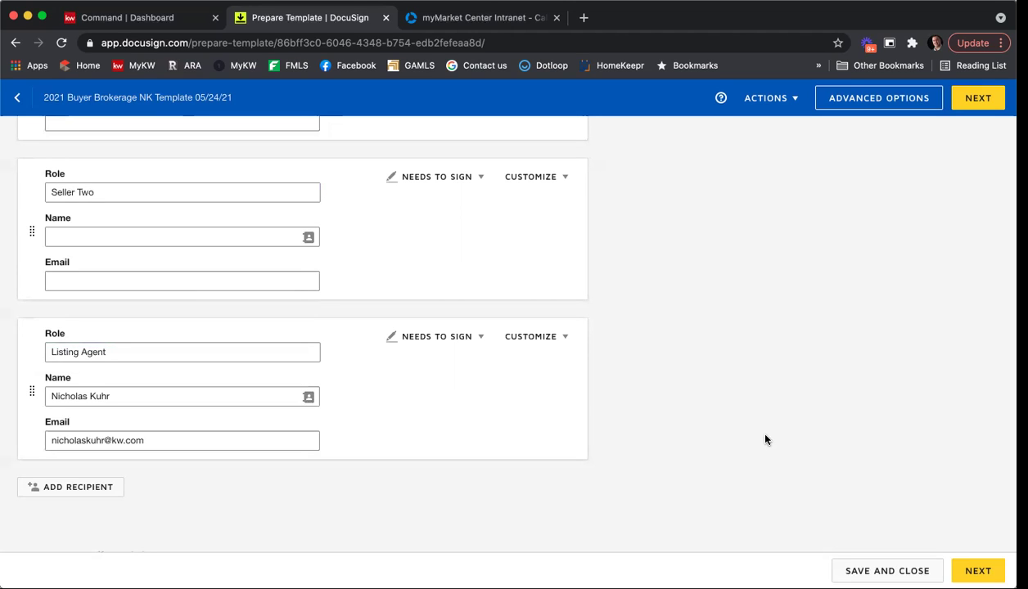
# Review the email subject and recipients, then continue to the Add Fields page.
pyautogui.scroll(-5, 736, 372)
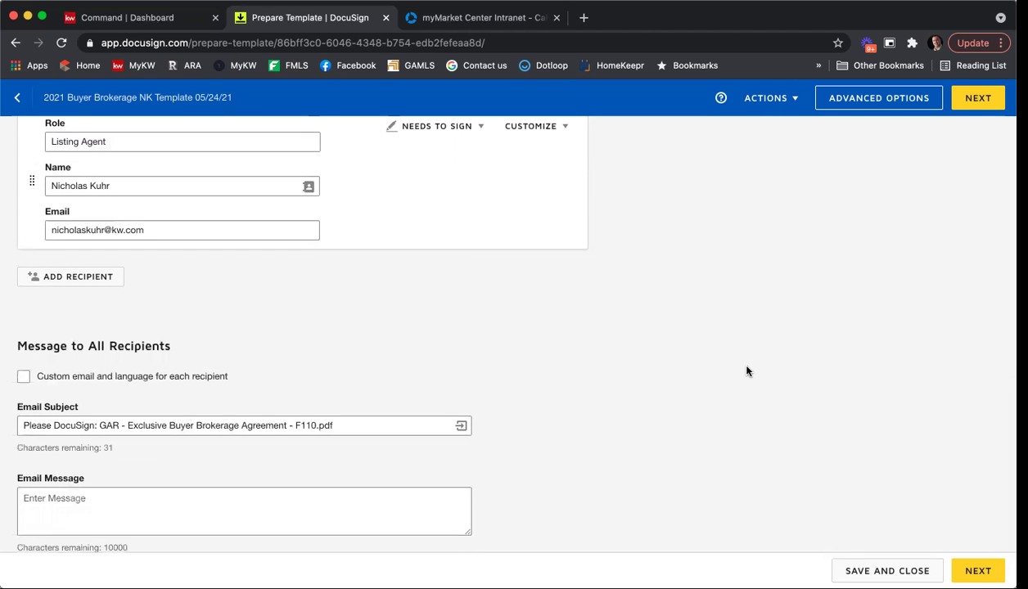
pyautogui.scroll(-1, 671, 366)
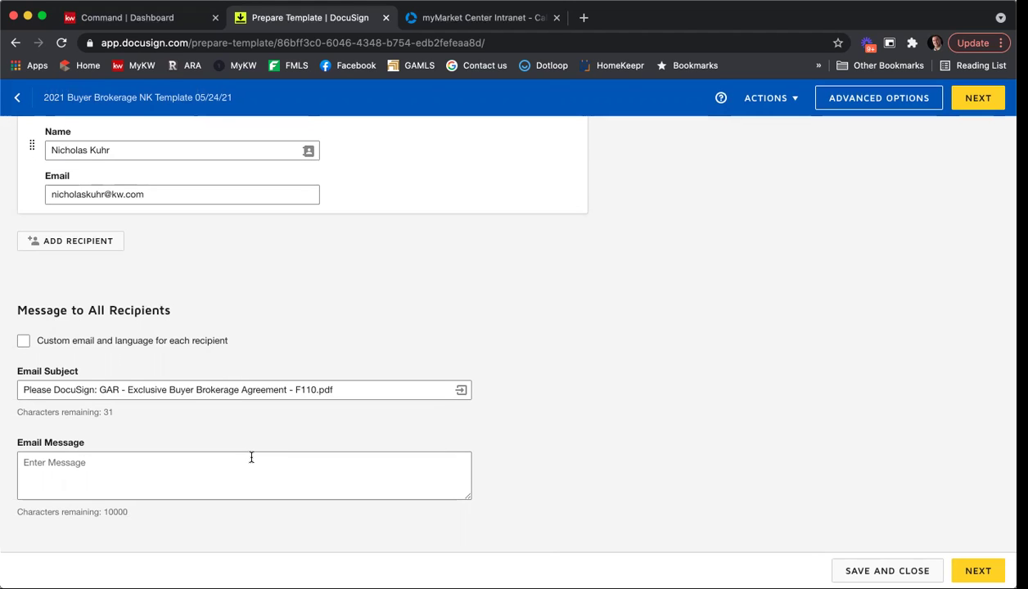
pyautogui.scroll(5, 770, 399)
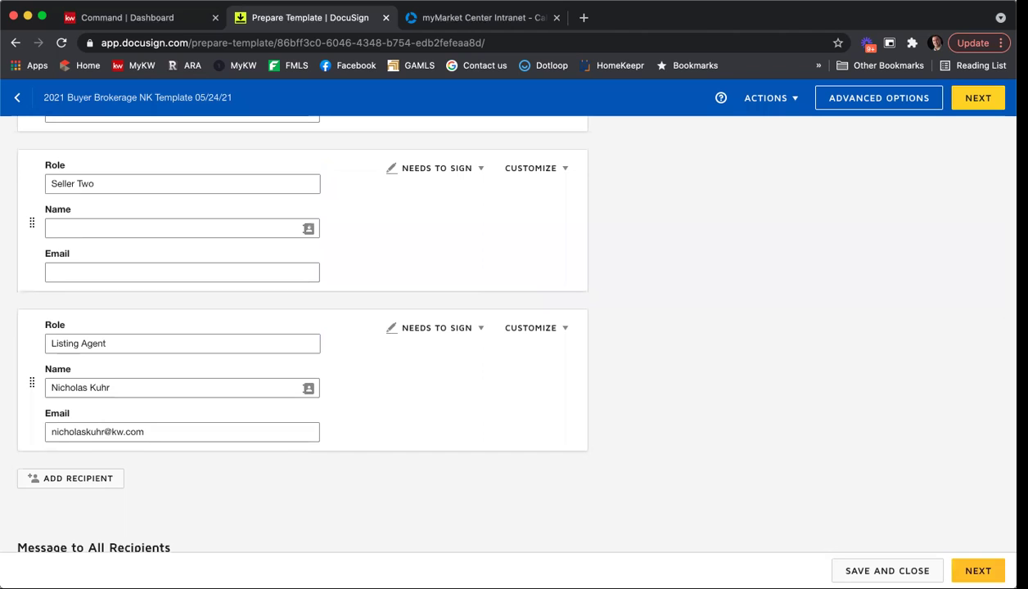
pyautogui.click(977, 570)
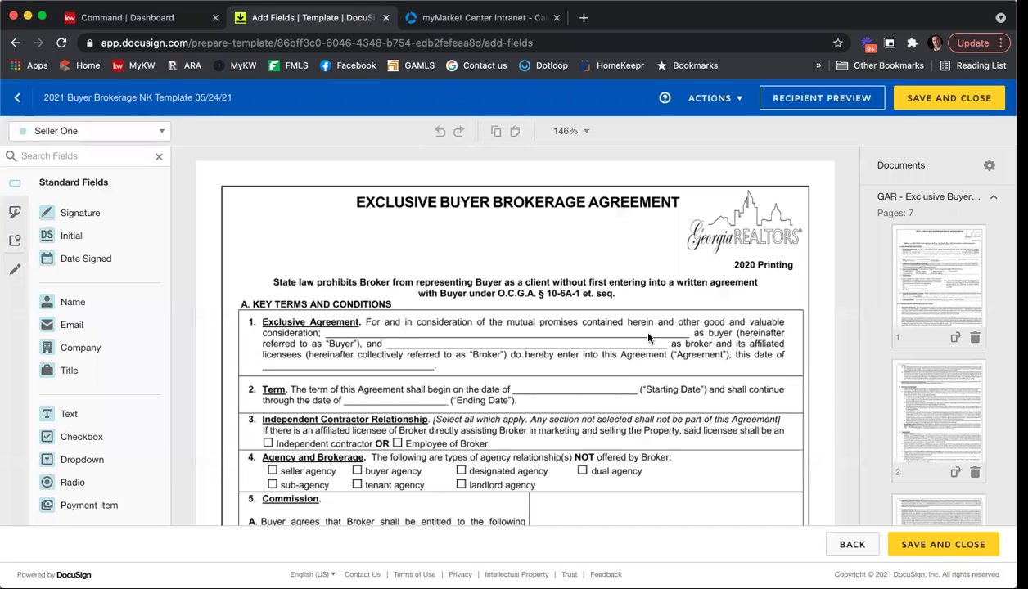
# Switch the field-placement recipient from Seller One to the listing agent.
pyautogui.click(162, 136)
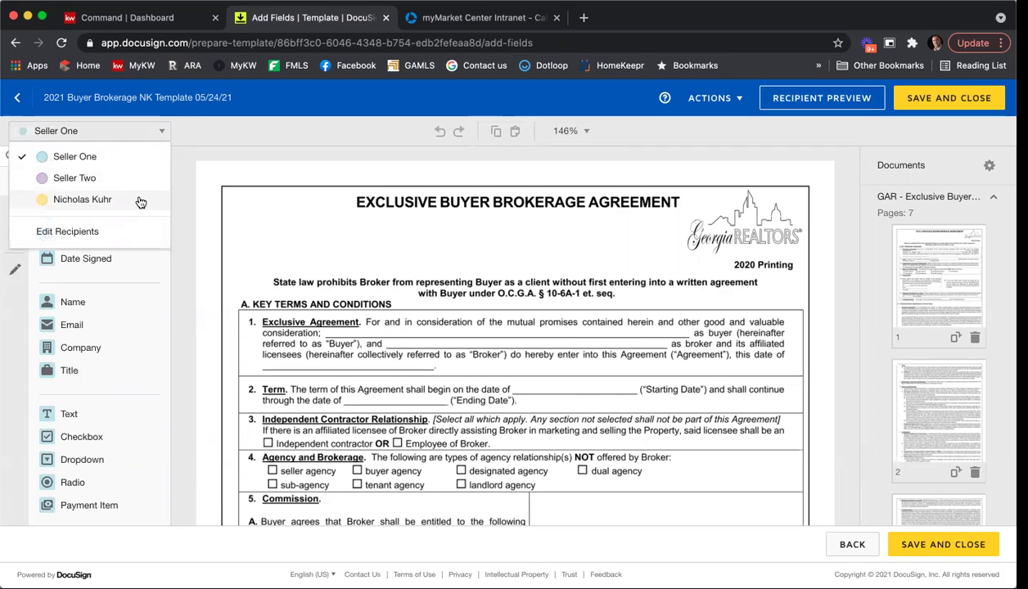
pyautogui.click(391, 262)
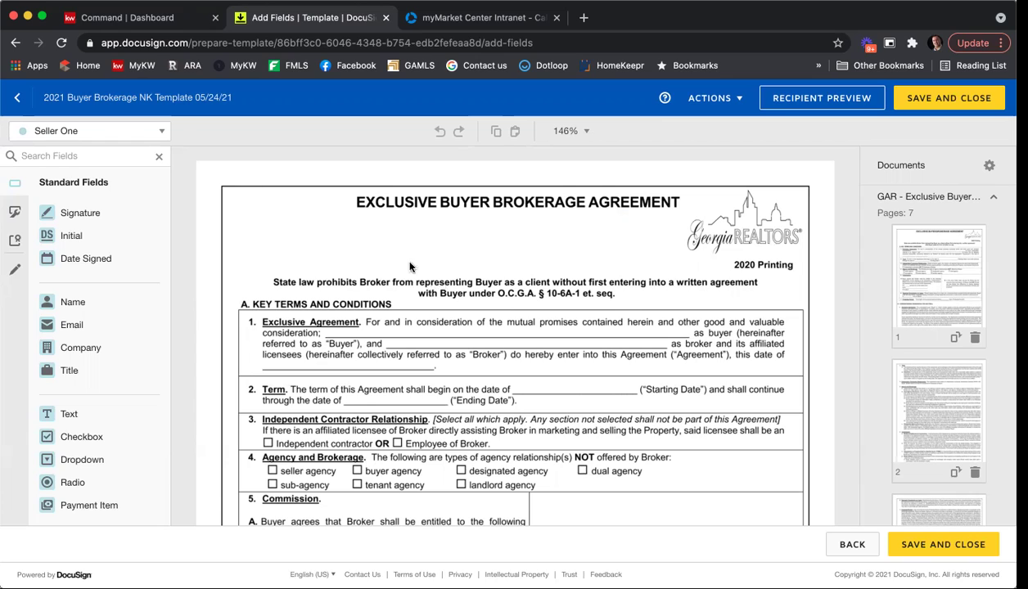
pyautogui.click(160, 133)
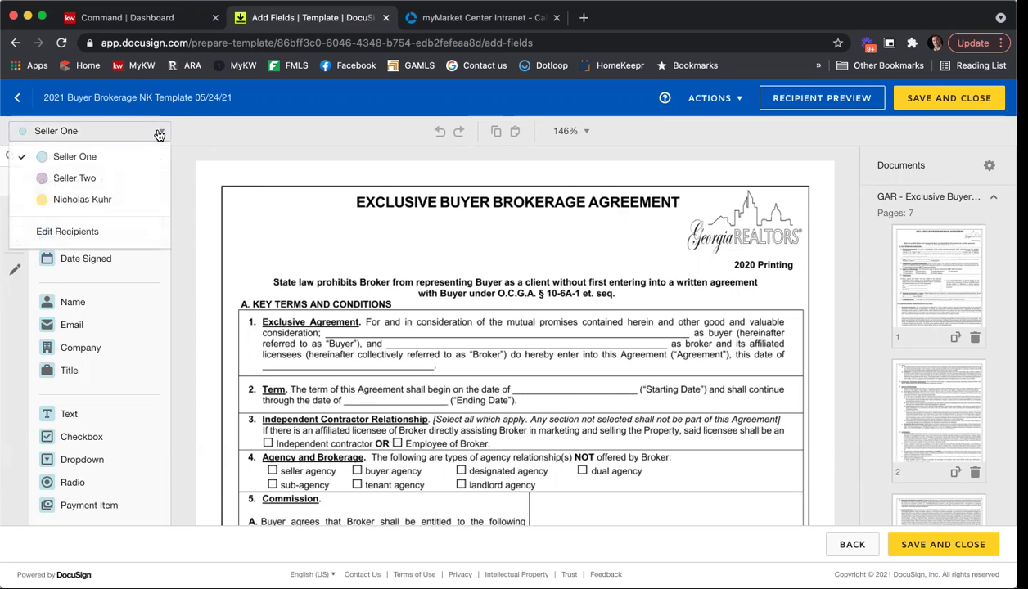
pyautogui.click(139, 202)
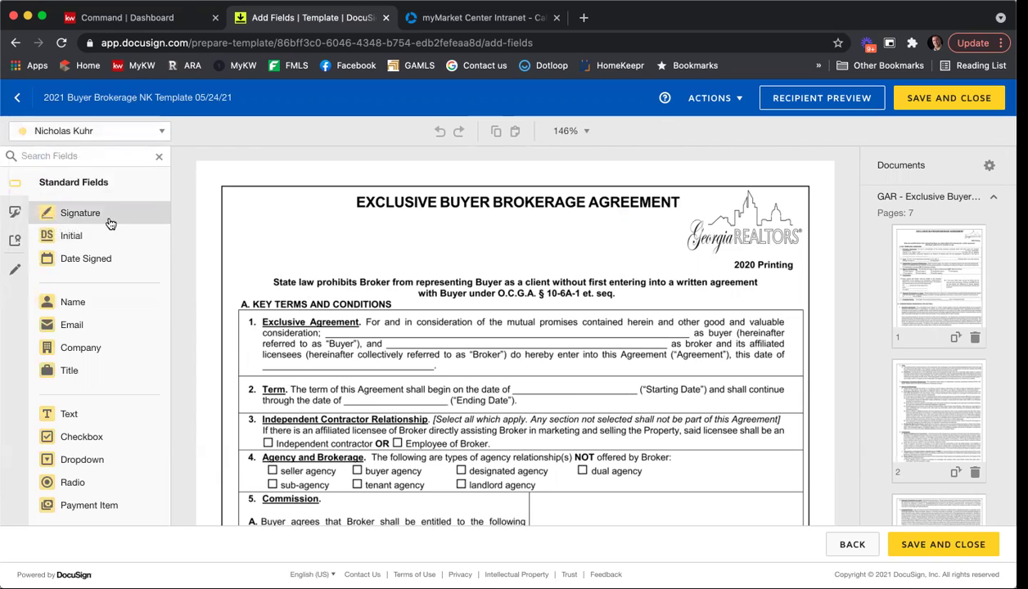
# Place a widened Text field on the buyer blank line, set as optional and read-only.
pyautogui.moveTo(121, 405); pyautogui.dragTo(330, 322)
pyautogui.moveTo(409, 332); pyautogui.dragTo(678, 346)
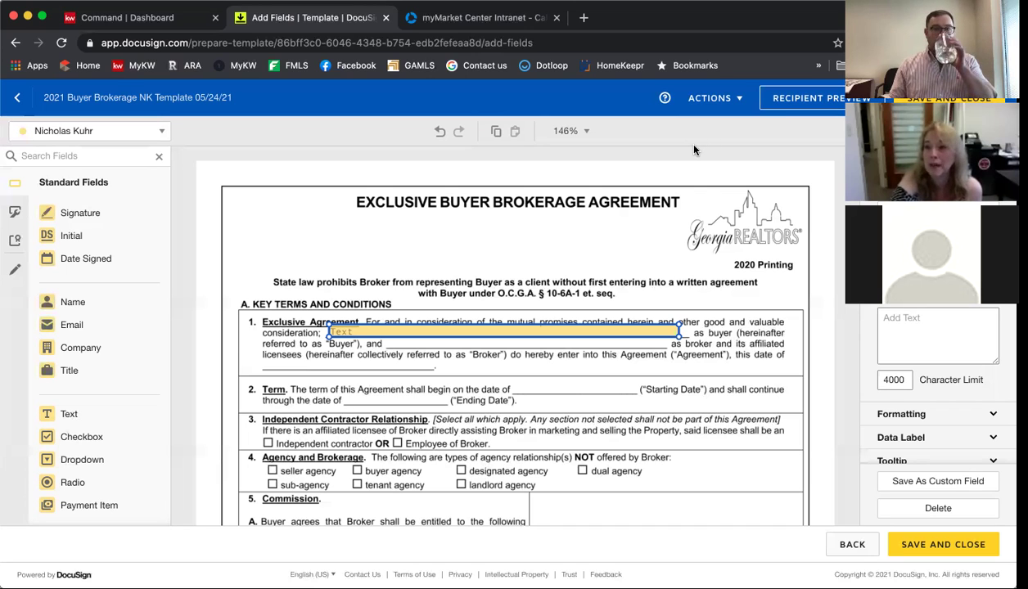
pyautogui.click(584, 308)
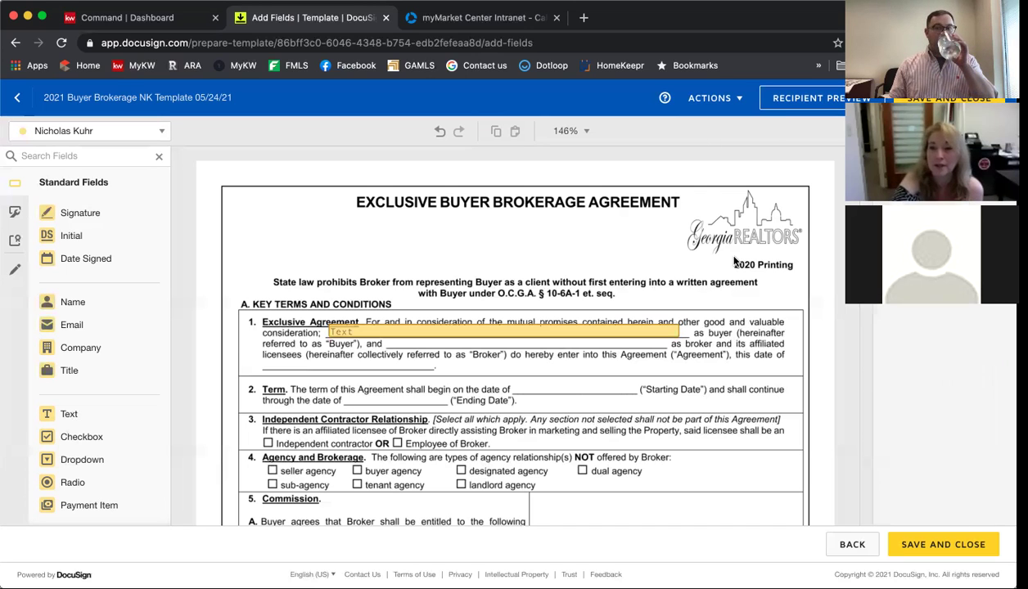
pyautogui.click(557, 332)
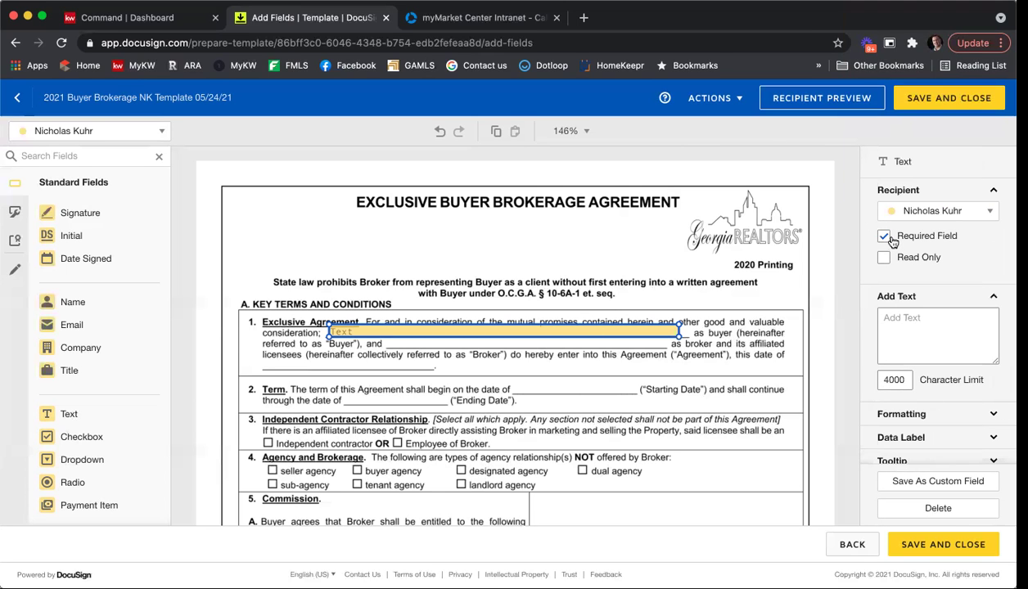
pyautogui.click(888, 239)
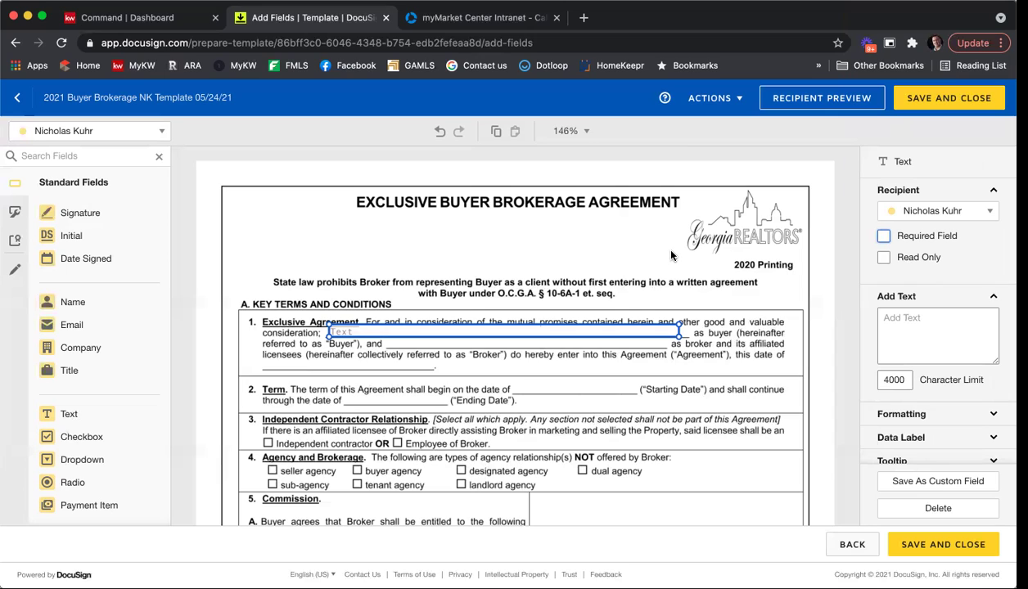
pyautogui.click(903, 260)
# Copy the text field onto the broker blank after "and", shortened to fit.
pyautogui.rightClick(368, 331)
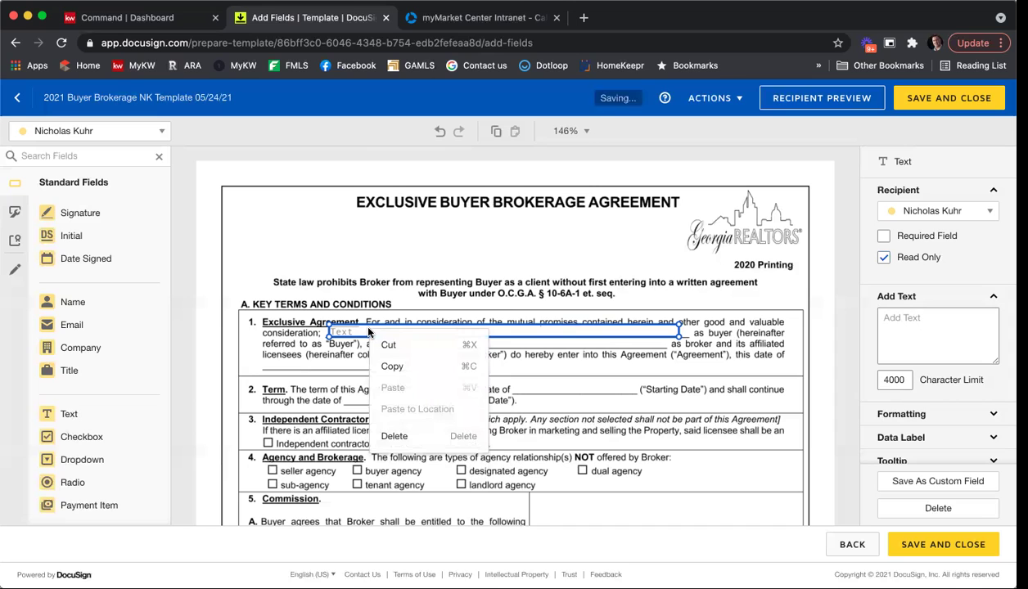
pyautogui.click(396, 367)
pyautogui.rightClick(413, 361)
pyautogui.click(446, 463)
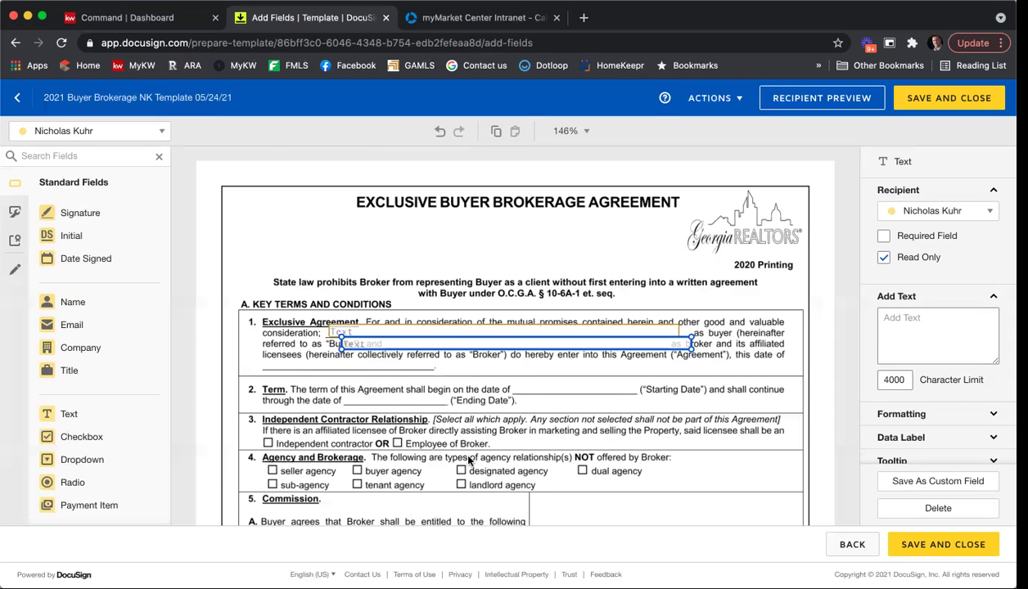
pyautogui.moveTo(463, 354); pyautogui.dragTo(506, 346)
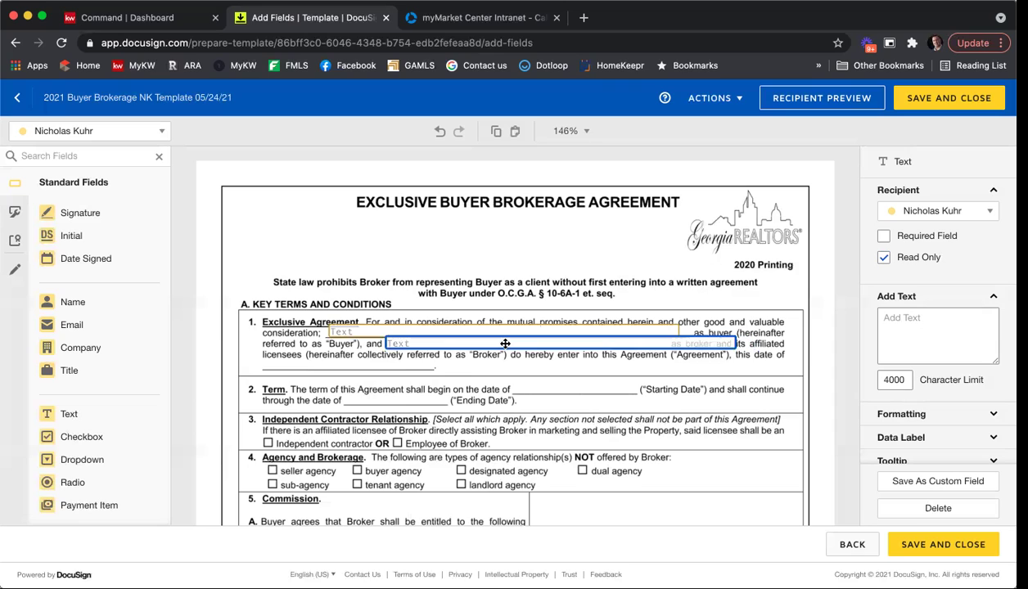
pyautogui.moveTo(734, 343); pyautogui.dragTo(676, 346)
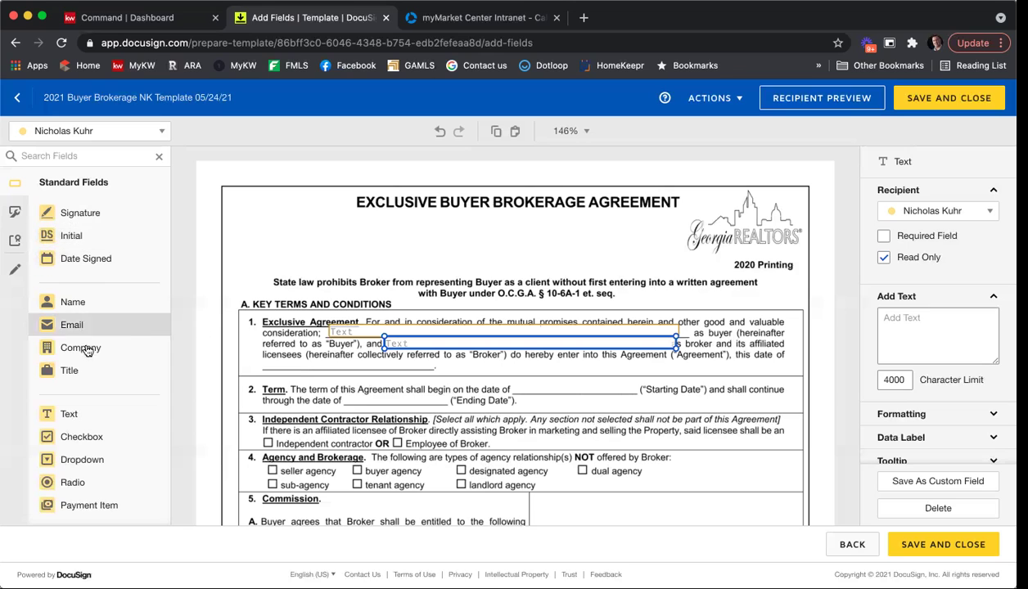
# Paste another copy onto the "date of" blank and shorten it to fit.
pyautogui.rightClick(409, 345)
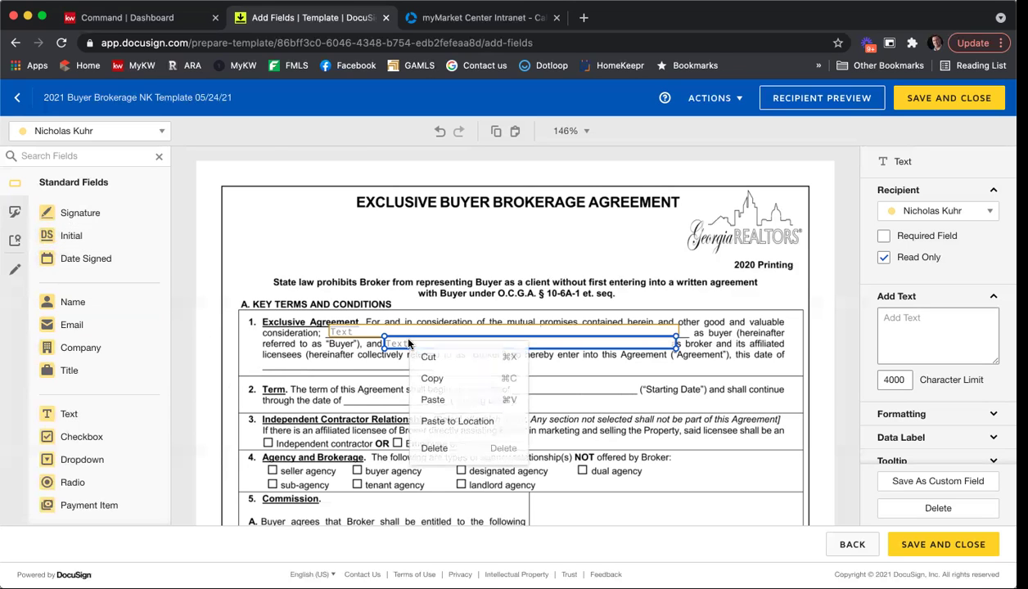
pyautogui.rightClick(350, 372)
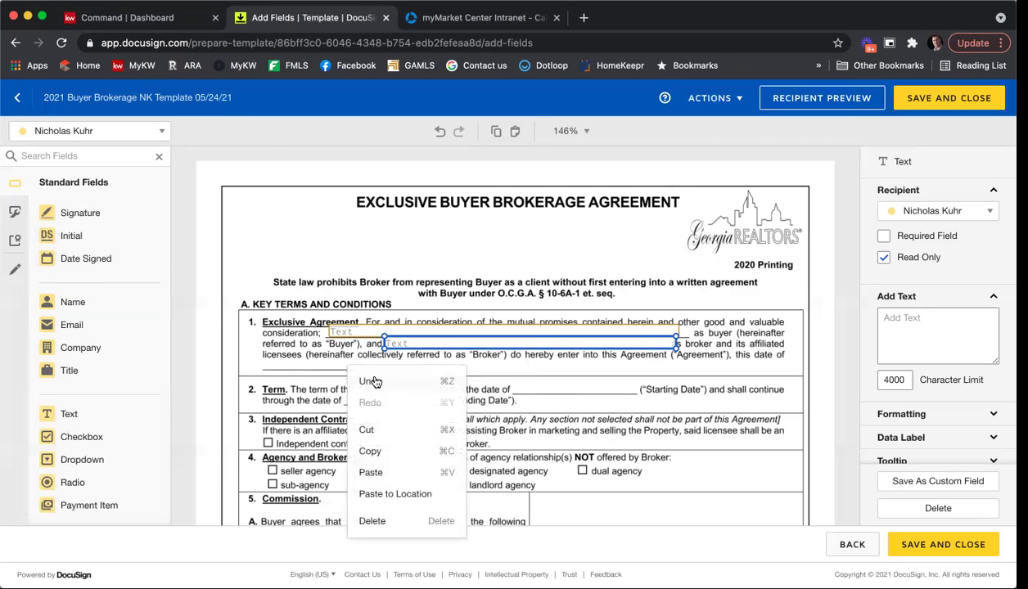
pyautogui.click(390, 467)
pyautogui.moveTo(451, 358); pyautogui.dragTo(322, 362)
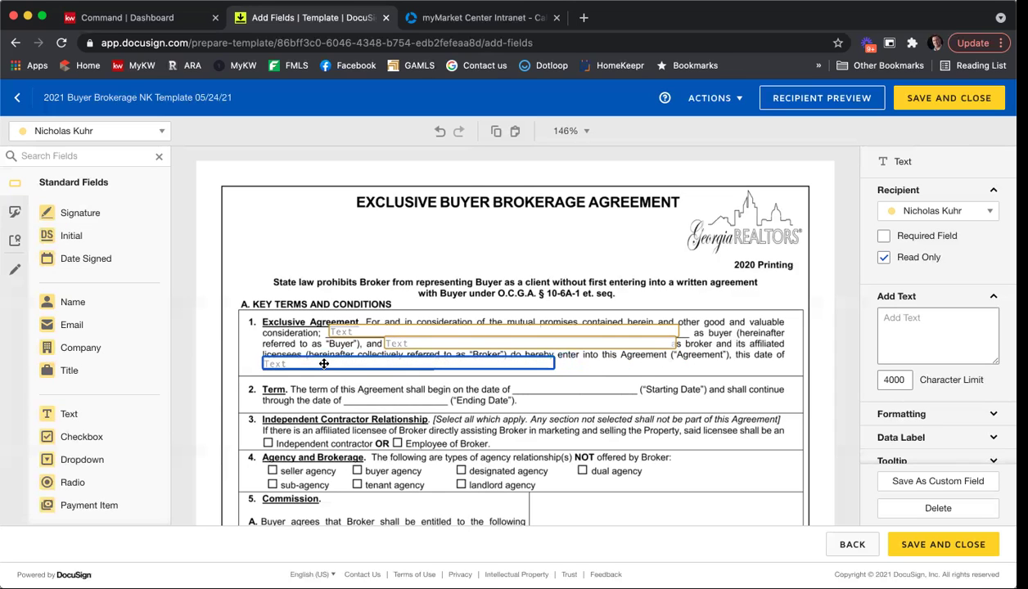
pyautogui.moveTo(552, 367); pyautogui.dragTo(405, 362)
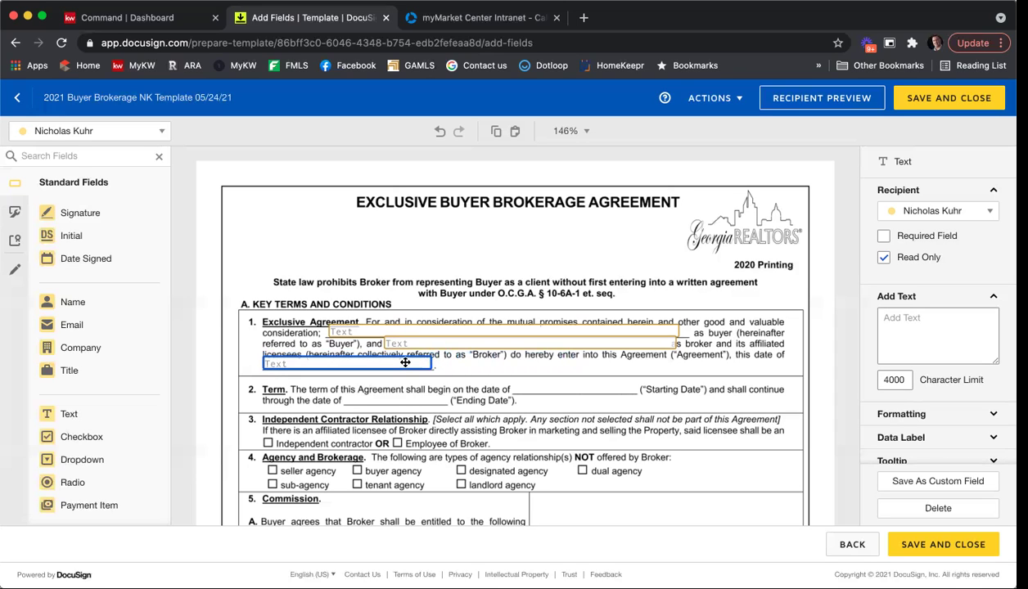
pyautogui.click(507, 365)
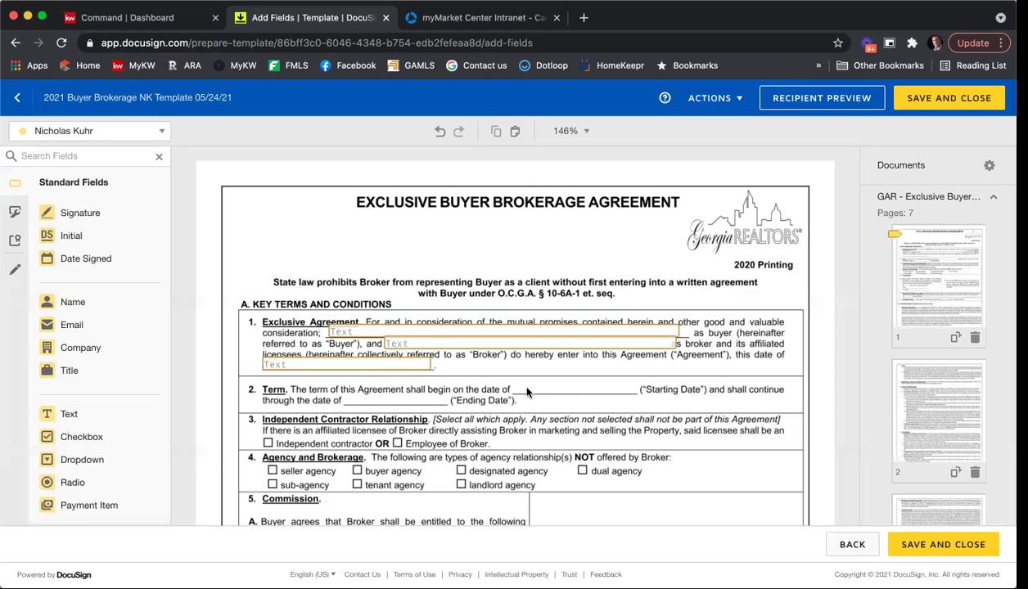
# Paste a copy of the text field onto the Starting Date blank and shorten it.
pyautogui.click(291, 364)
pyautogui.rightClick(293, 364)
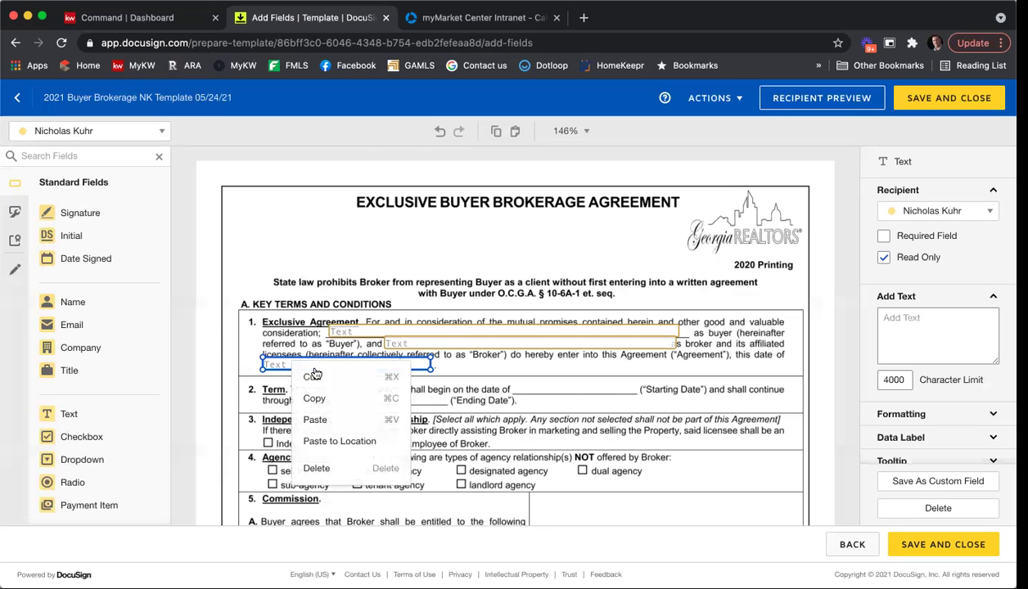
pyautogui.rightClick(389, 398)
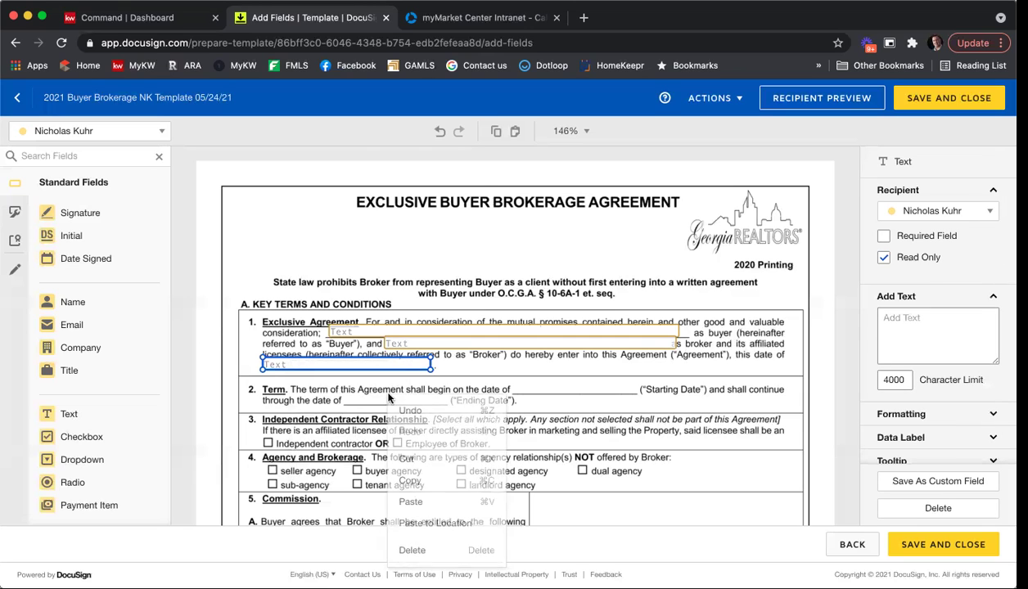
pyautogui.click(430, 501)
pyautogui.moveTo(387, 386); pyautogui.dragTo(633, 384)
pyautogui.rightClick(591, 390)
# Copy it onto the Ending Date blank, then add a checkbox on Independent contractor.
pyautogui.click(613, 426)
pyautogui.rightClick(566, 424)
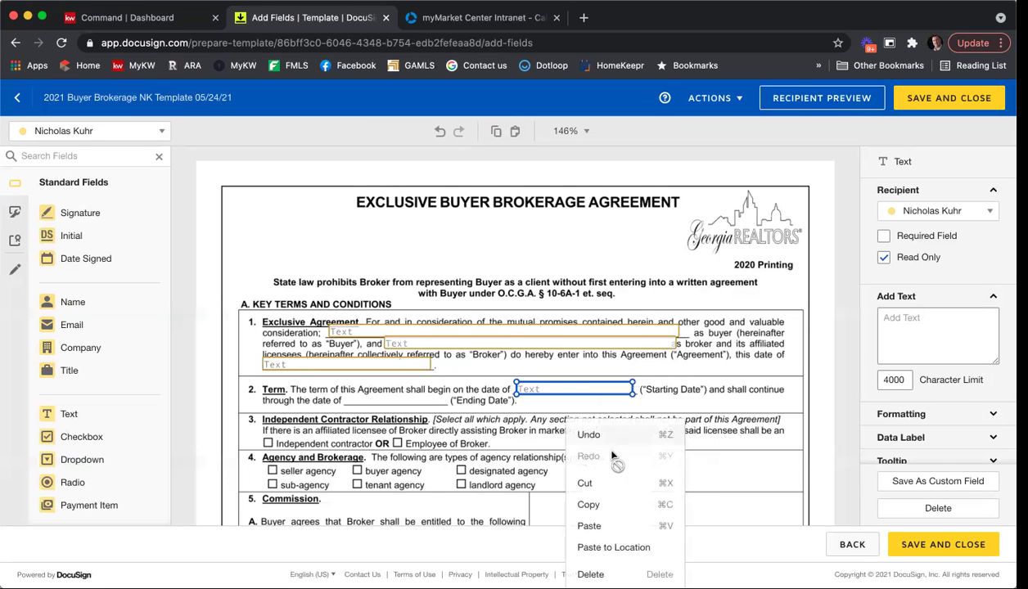
pyautogui.click(617, 525)
pyautogui.moveTo(578, 401); pyautogui.dragTo(438, 396)
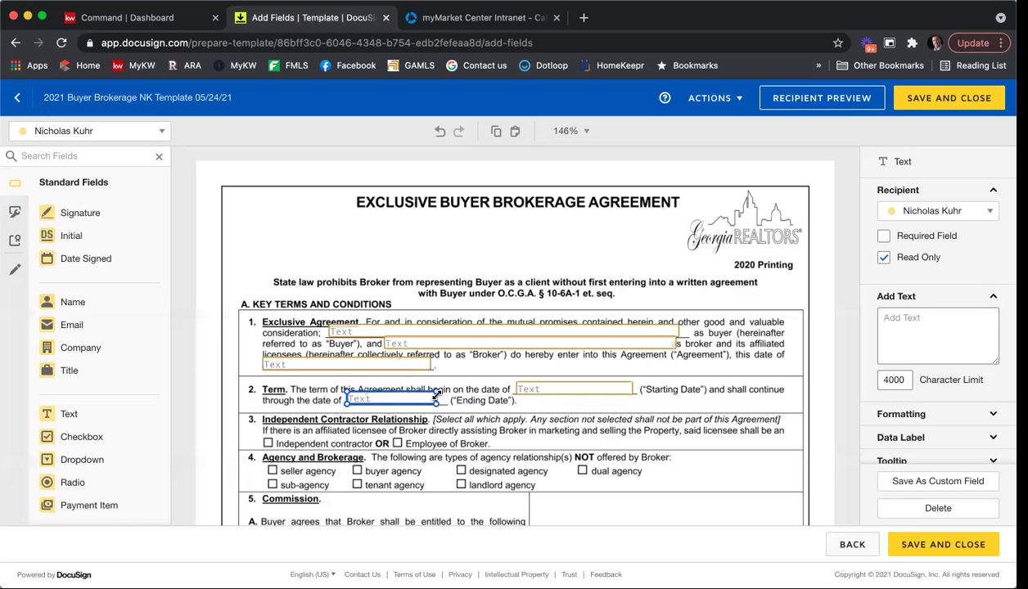
pyautogui.click(534, 412)
pyautogui.scroll(-1, 426, 352)
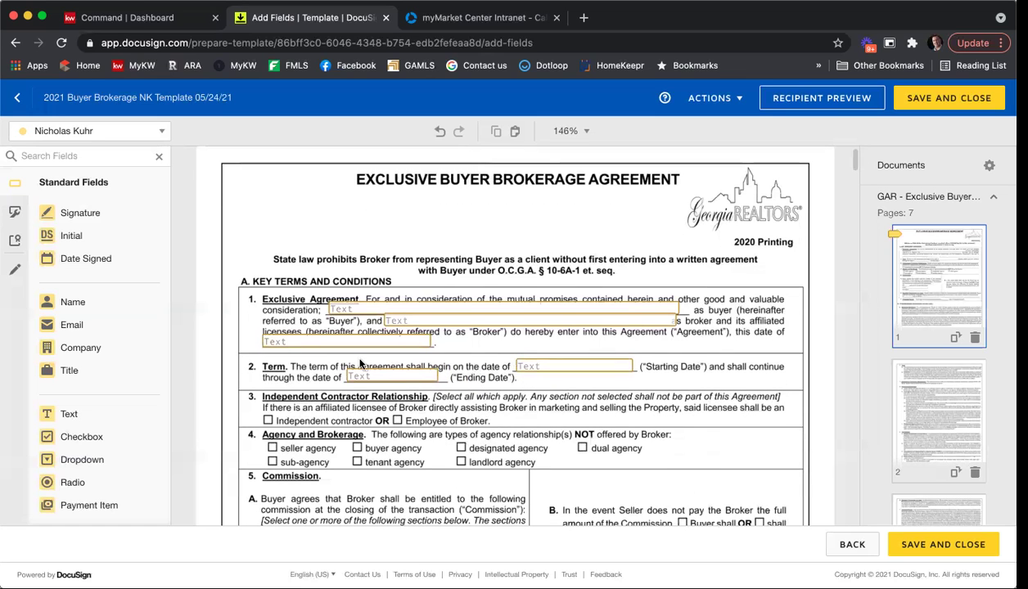
pyautogui.moveTo(82, 437); pyautogui.dragTo(271, 421)
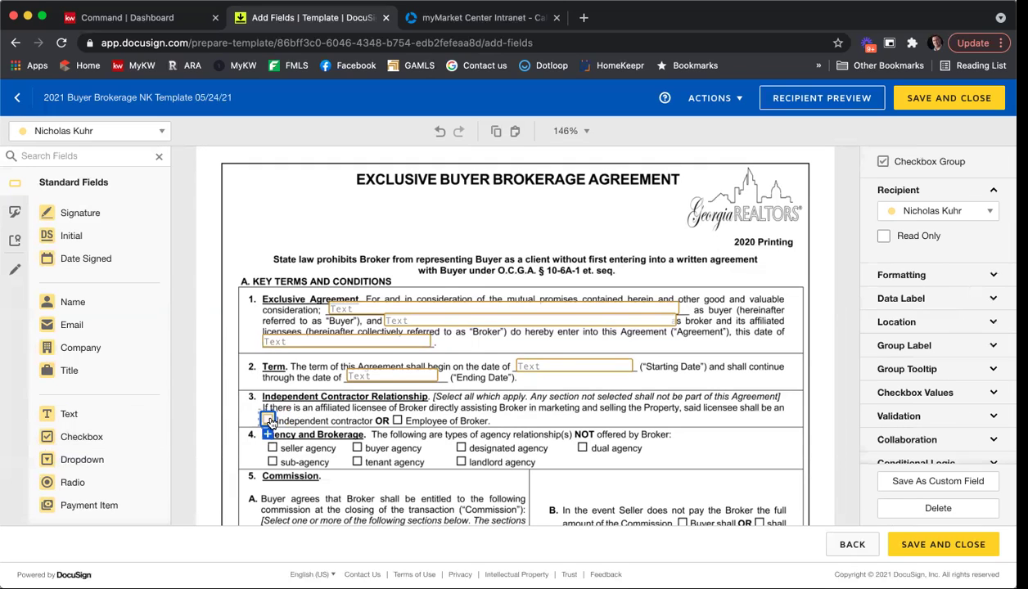
# Add checkbox fields on the sub-agency and dual agency boxes.
pyautogui.click(688, 403)
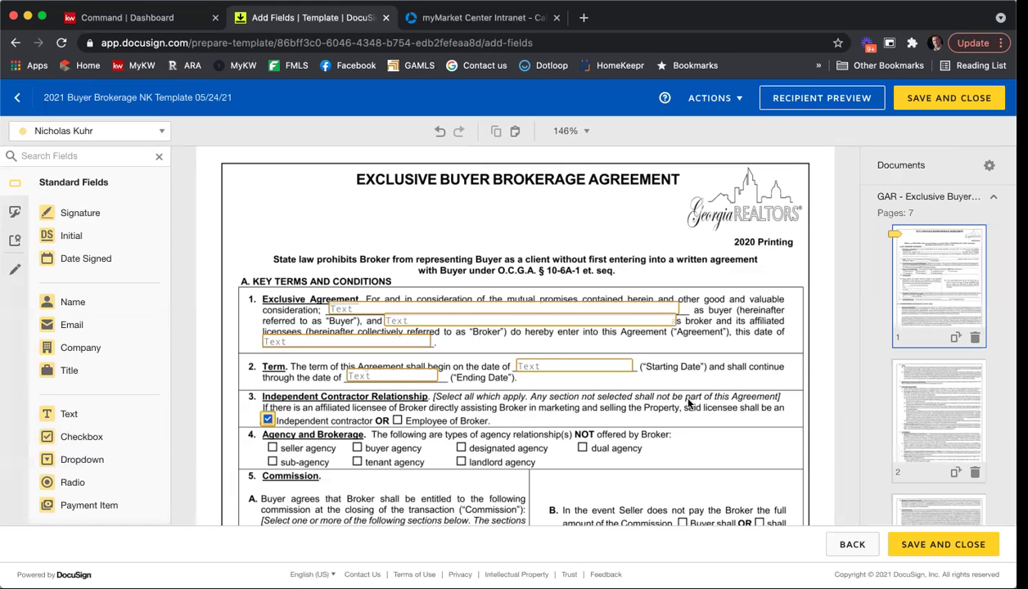
pyautogui.scroll(-4, 631, 371)
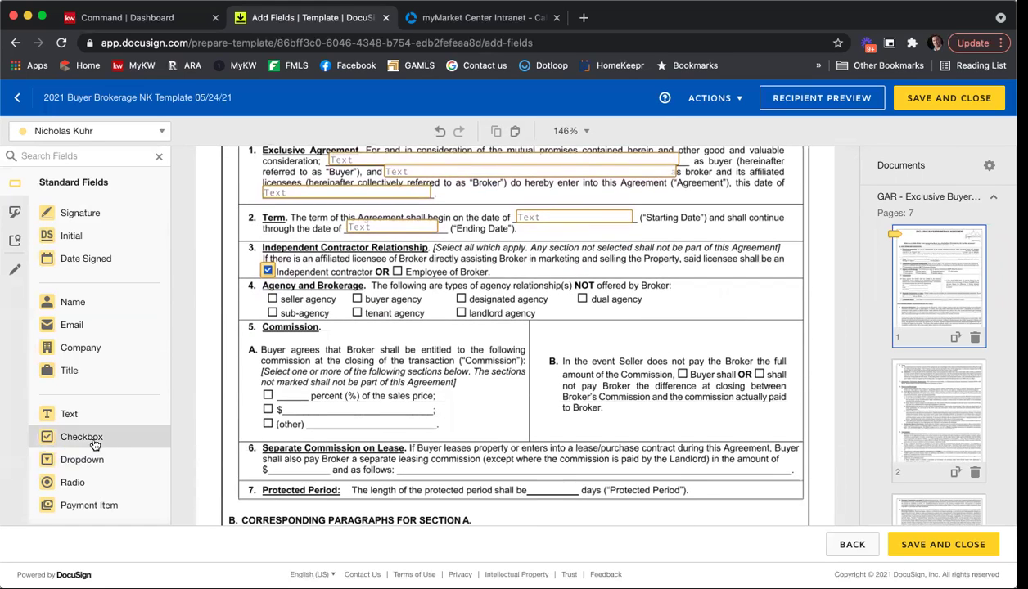
pyautogui.moveTo(91, 440); pyautogui.dragTo(269, 309)
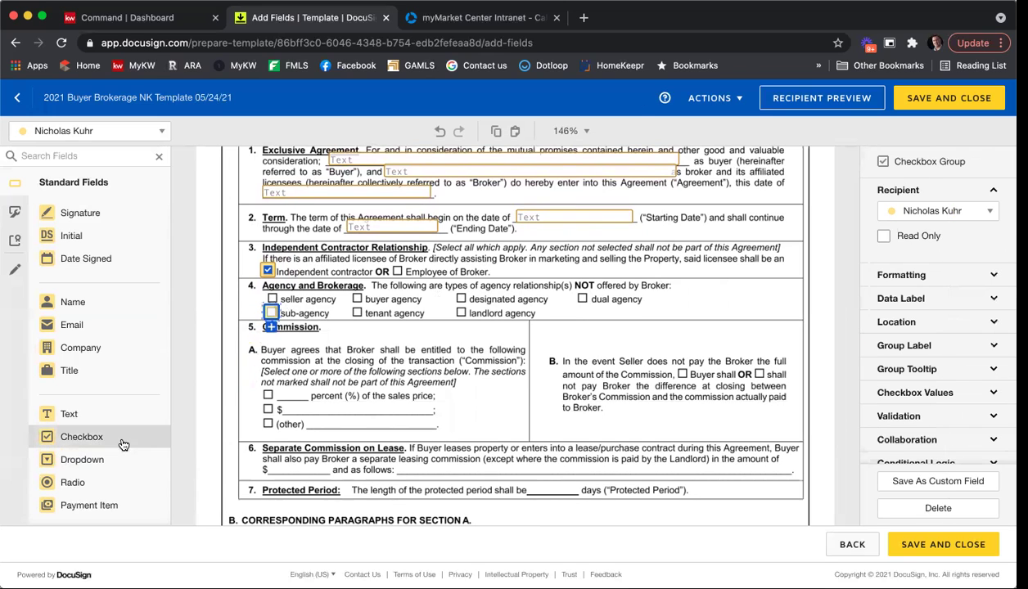
pyautogui.moveTo(119, 440); pyautogui.dragTo(582, 299)
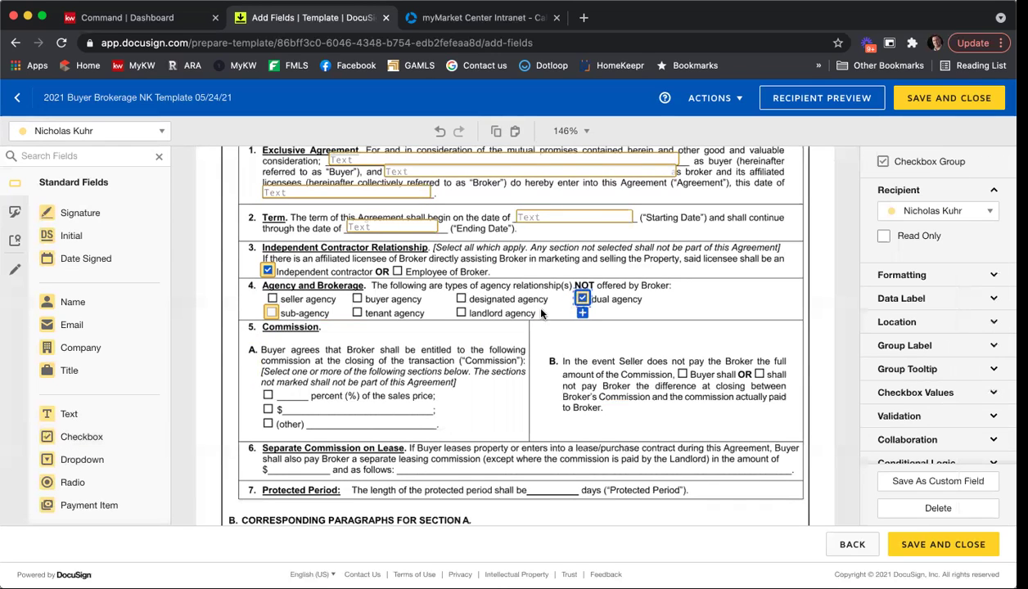
pyautogui.click(272, 314)
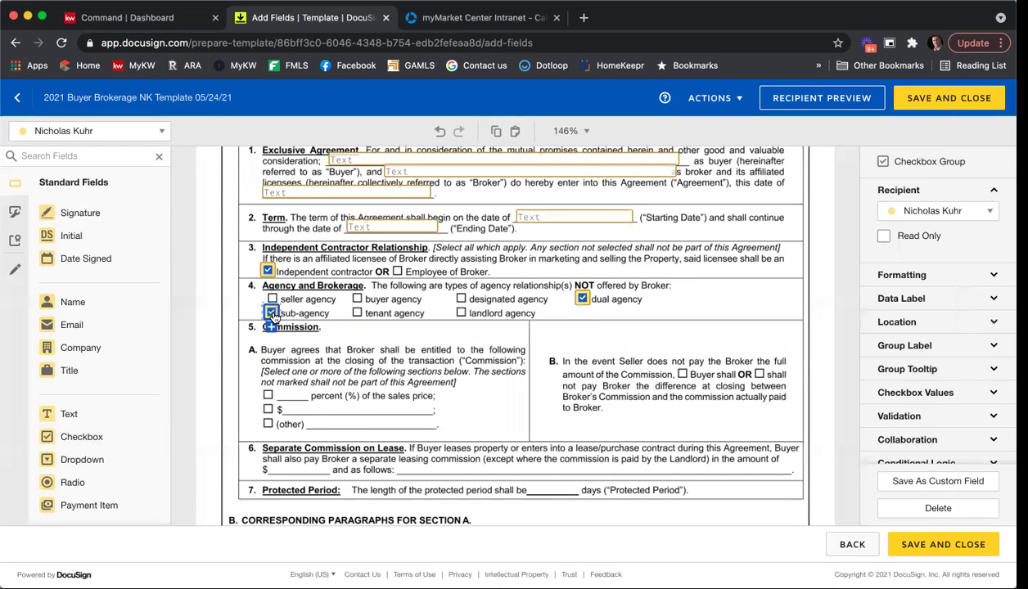
pyautogui.click(399, 379)
# Add a text field reading 6 beside percent (%) and a checkbox on that line.
pyautogui.moveTo(69, 414); pyautogui.dragTo(279, 385)
pyautogui.moveTo(354, 381); pyautogui.dragTo(304, 388)
pyautogui.write('6')
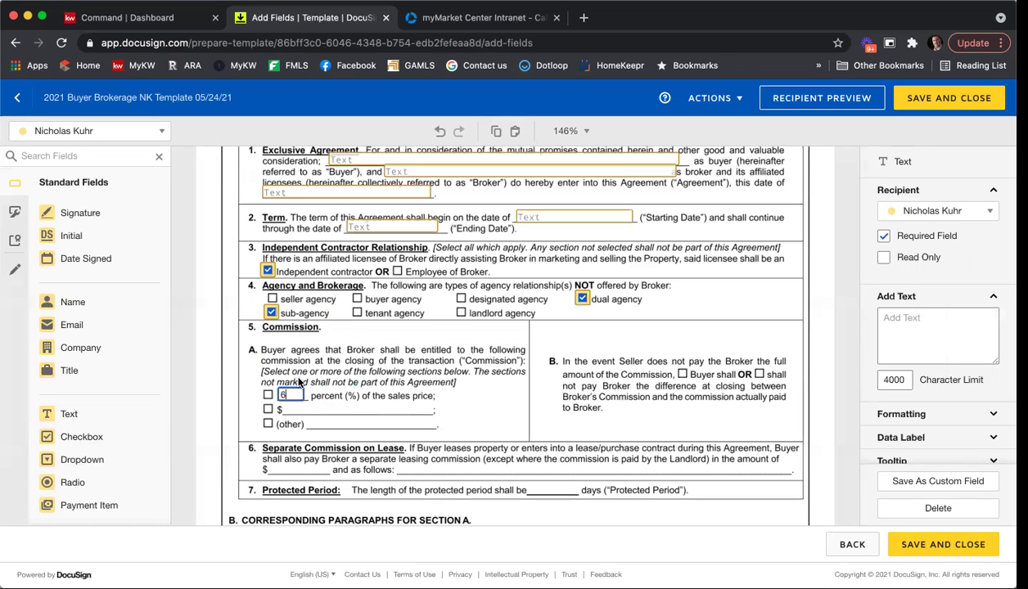
pyautogui.moveTo(93, 438); pyautogui.dragTo(272, 398)
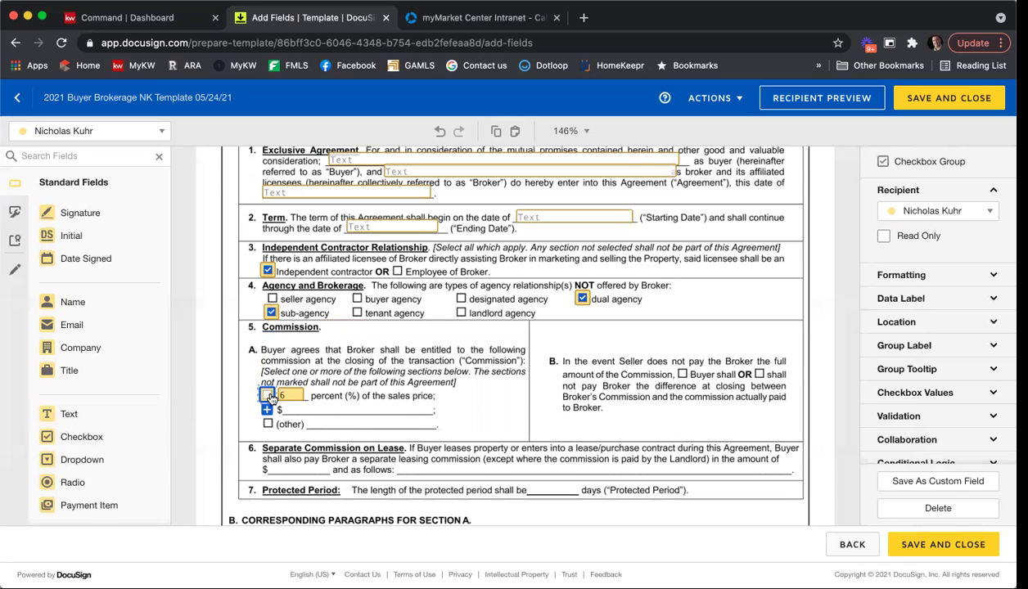
pyautogui.click(537, 413)
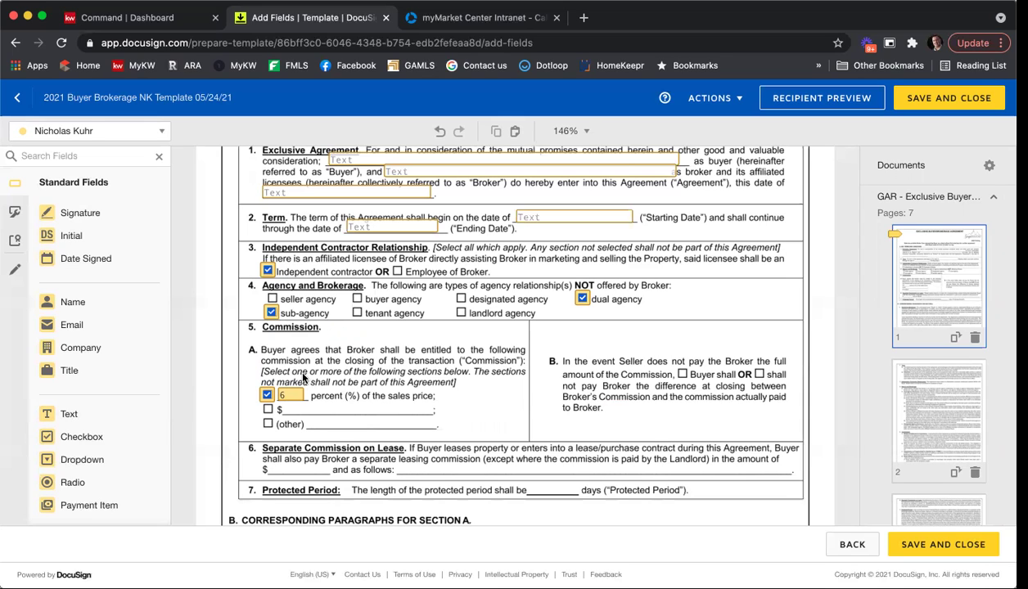
# Place a checkbox on section B's "shall not" box.
pyautogui.click(109, 436)
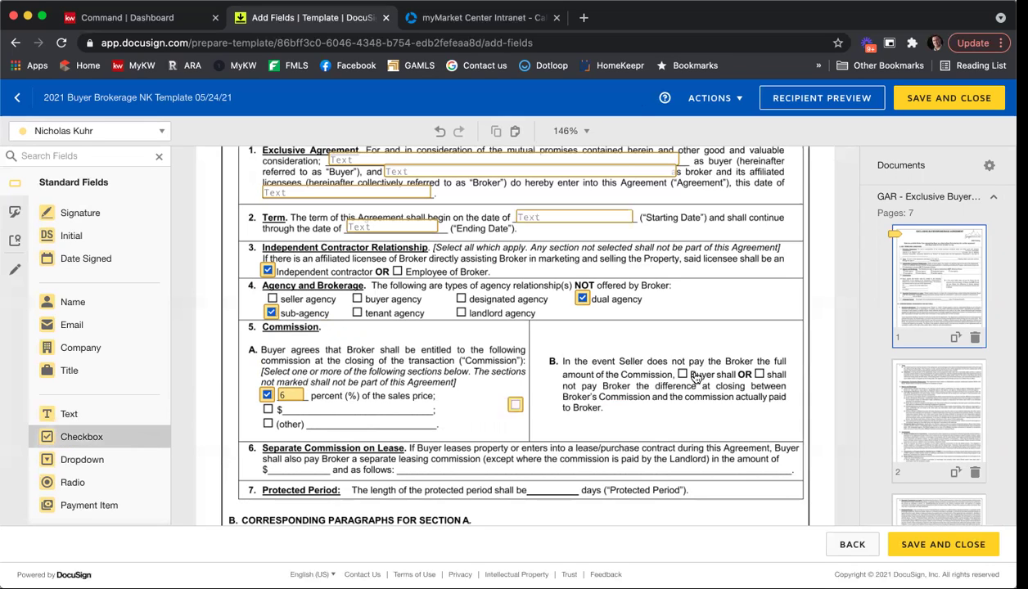
pyautogui.click(758, 374)
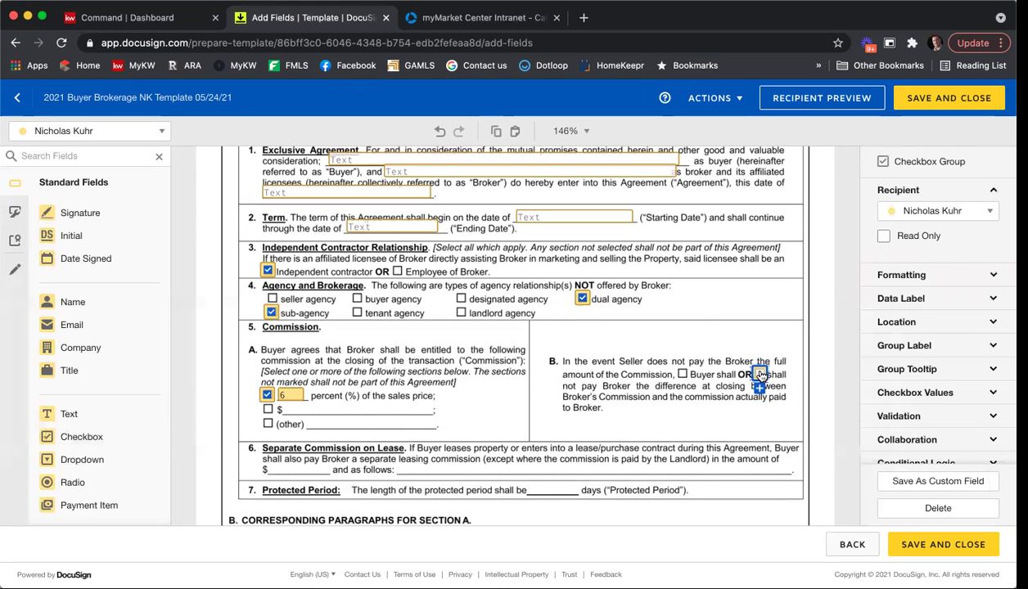
pyautogui.click(641, 300)
pyautogui.scroll(-3, 641, 300)
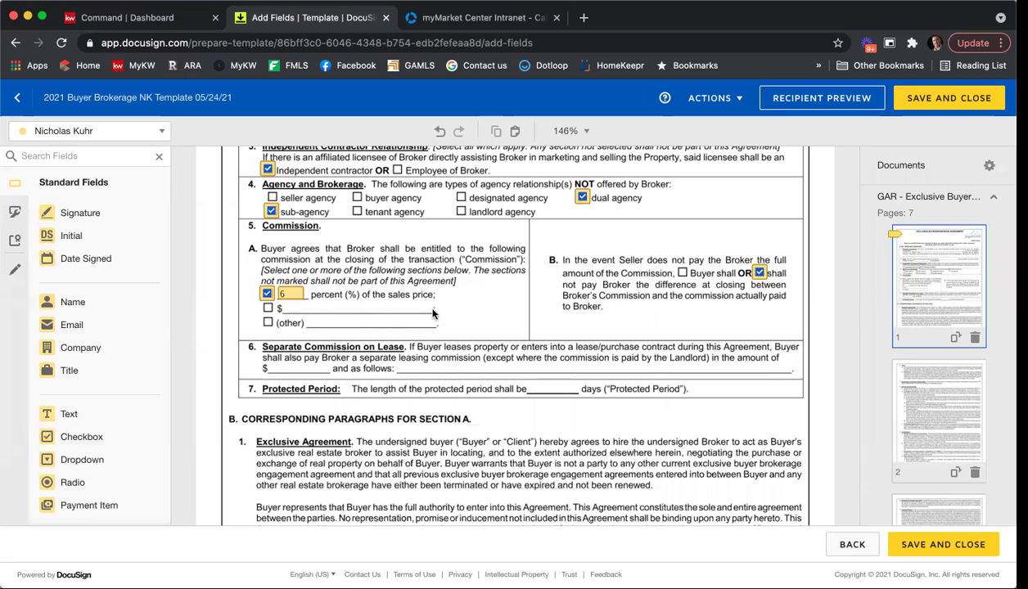
# Drop a Full Name field onto the blank line and deselect it.
pyautogui.scroll(4, 504, 288)
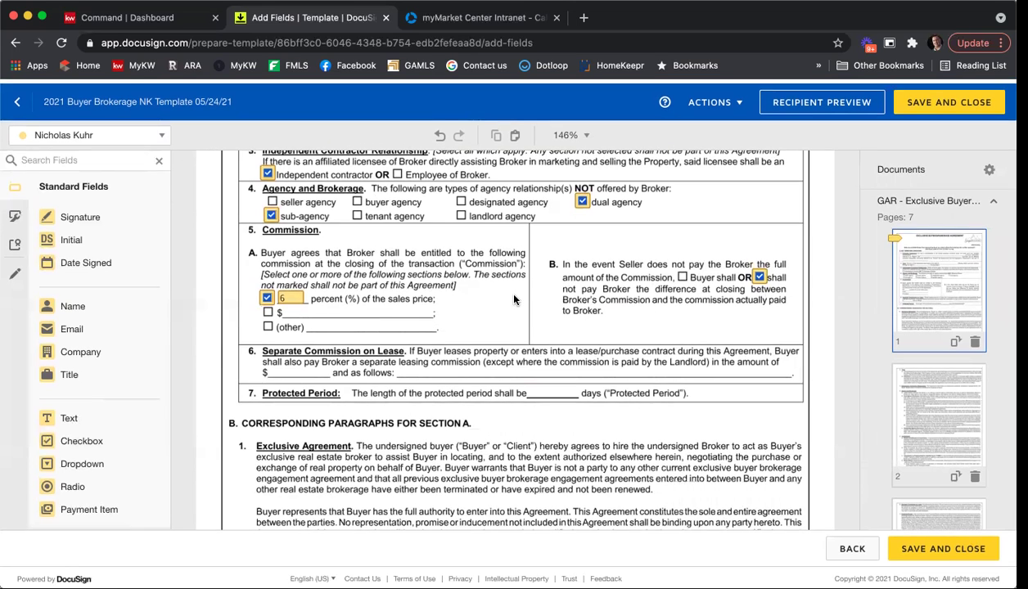
pyautogui.scroll(3, 514, 302)
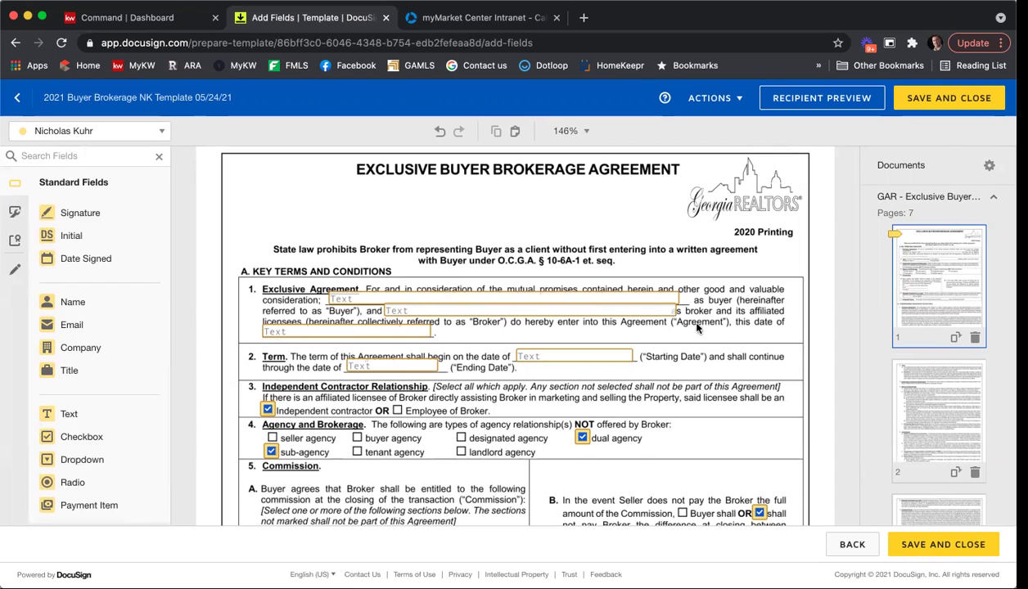
pyautogui.scroll(-3, 707, 330)
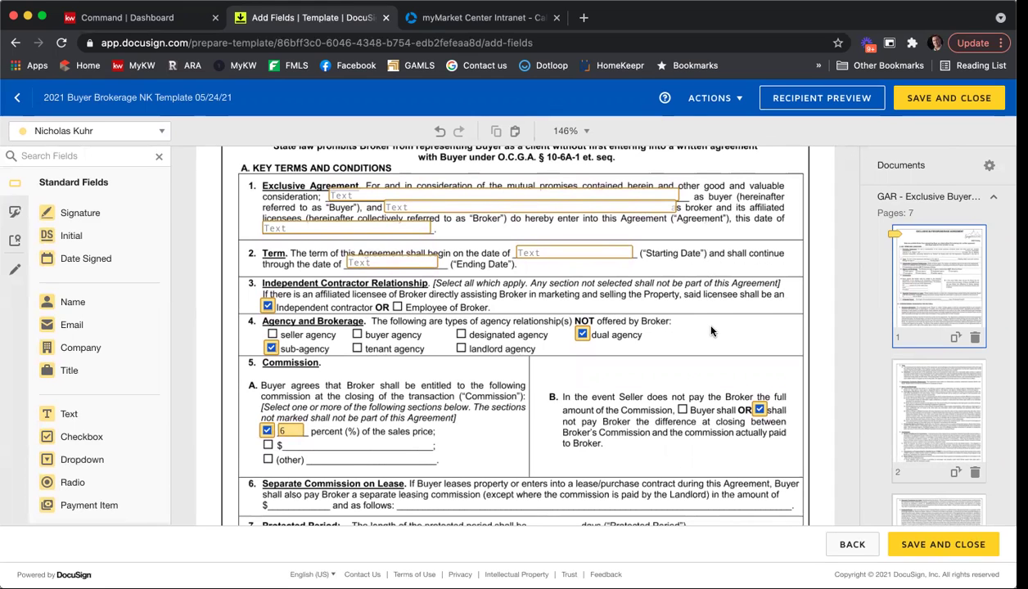
pyautogui.scroll(-10, 710, 330)
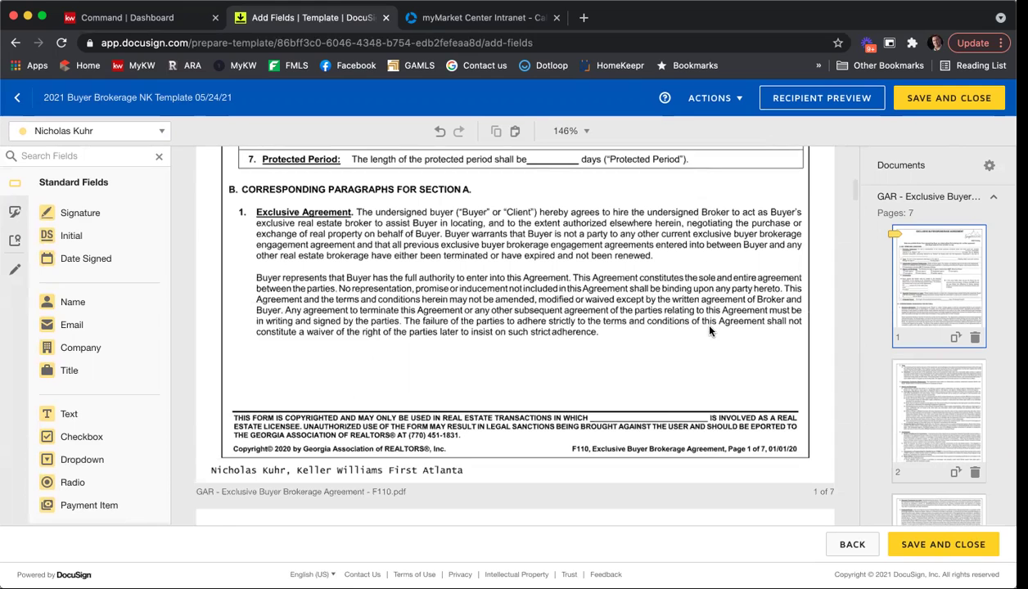
pyautogui.scroll(-2, 710, 329)
pyautogui.moveTo(70, 302)
pyautogui.mouseDown()
pyautogui.moveTo(493, 359)
pyautogui.moveTo(651, 361)
pyautogui.mouseUp()
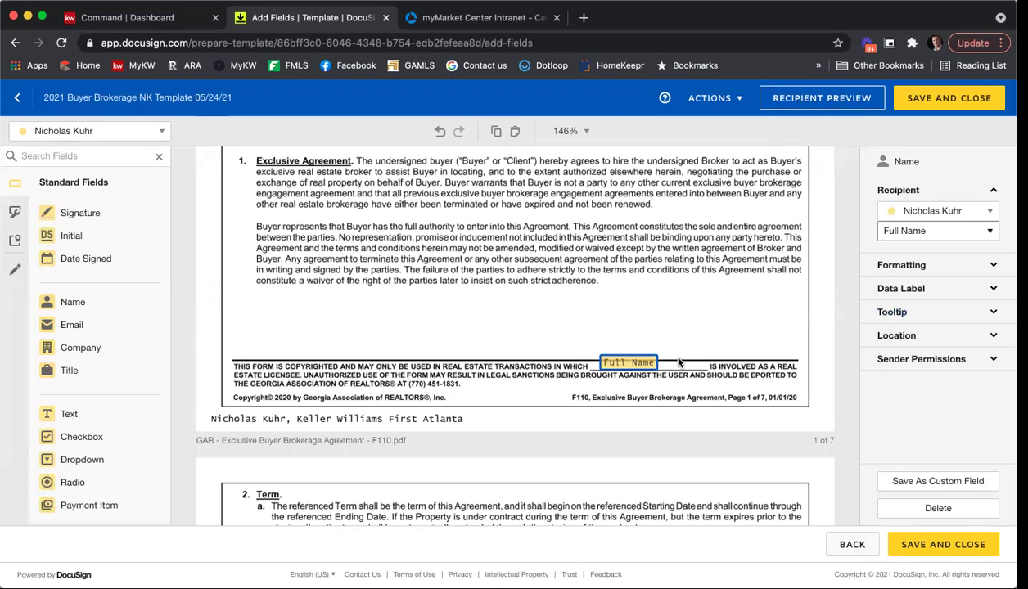
pyautogui.moveTo(617, 360); pyautogui.dragTo(627, 365)
pyautogui.click(672, 329)
# Scroll down to the Brochures list and Special Stipulations heading on page 6.
pyautogui.scroll(-5, 737, 335)
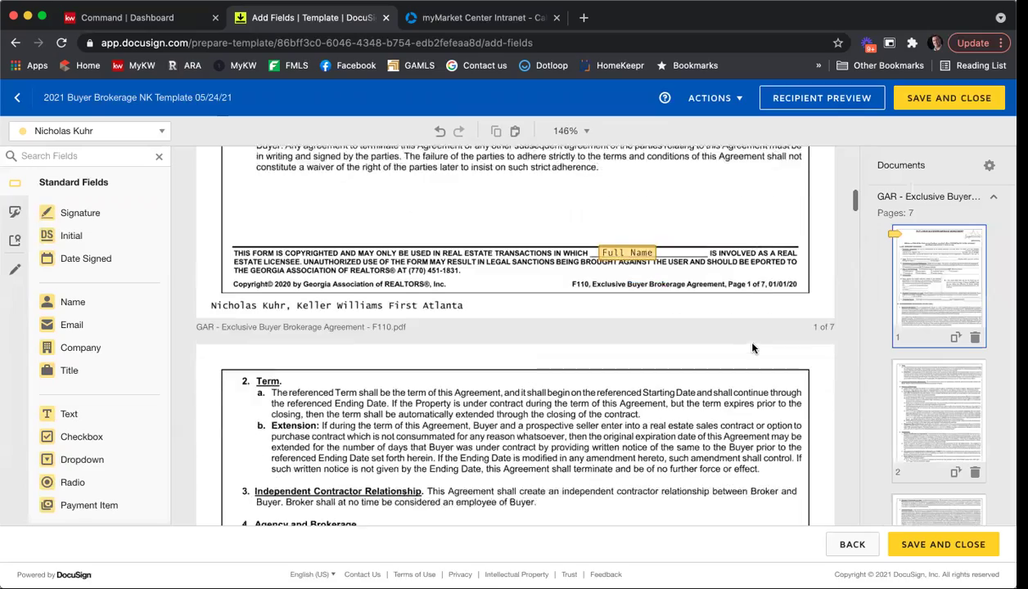
pyautogui.scroll(-12, 753, 348)
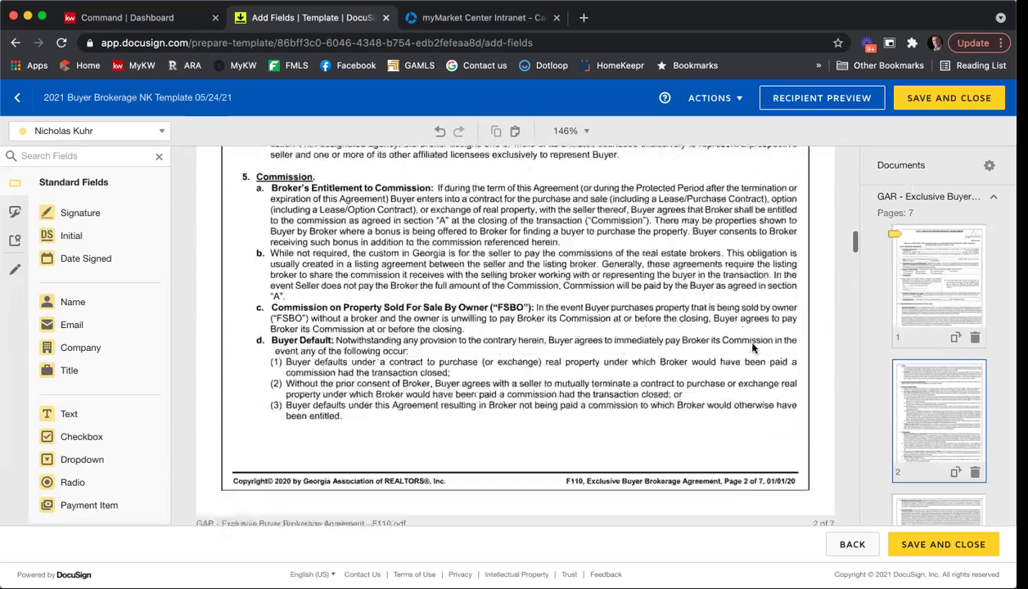
pyautogui.scroll(-15, 753, 348)
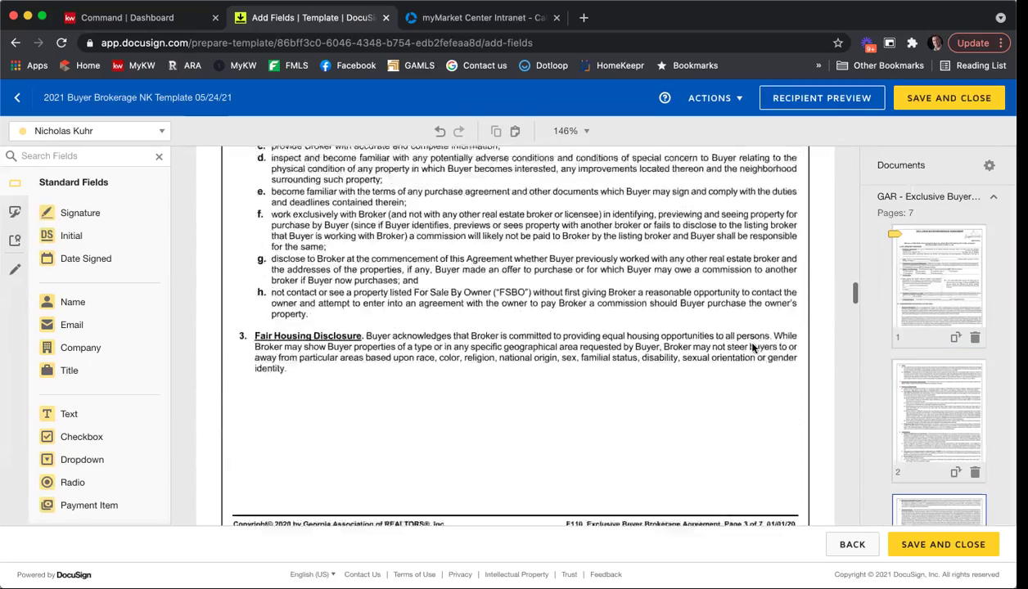
pyautogui.scroll(-15, 752, 347)
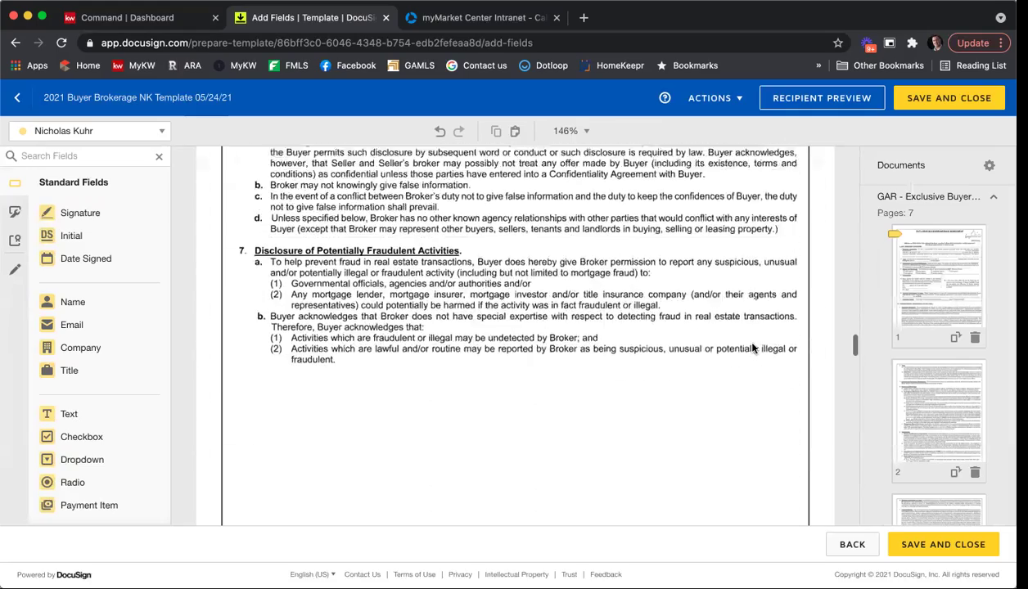
pyautogui.scroll(-15, 753, 347)
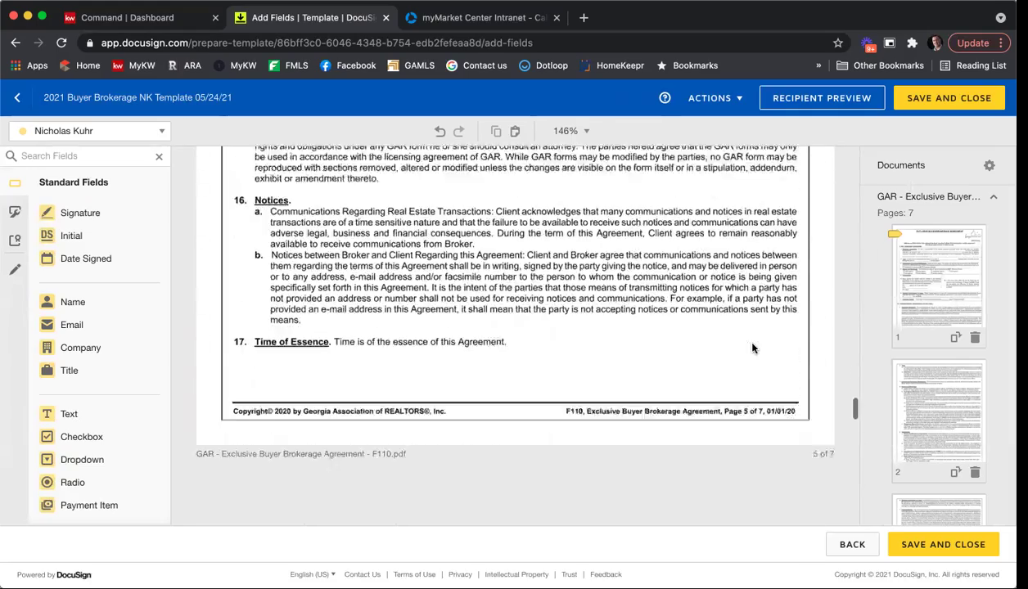
pyautogui.scroll(-3, 753, 348)
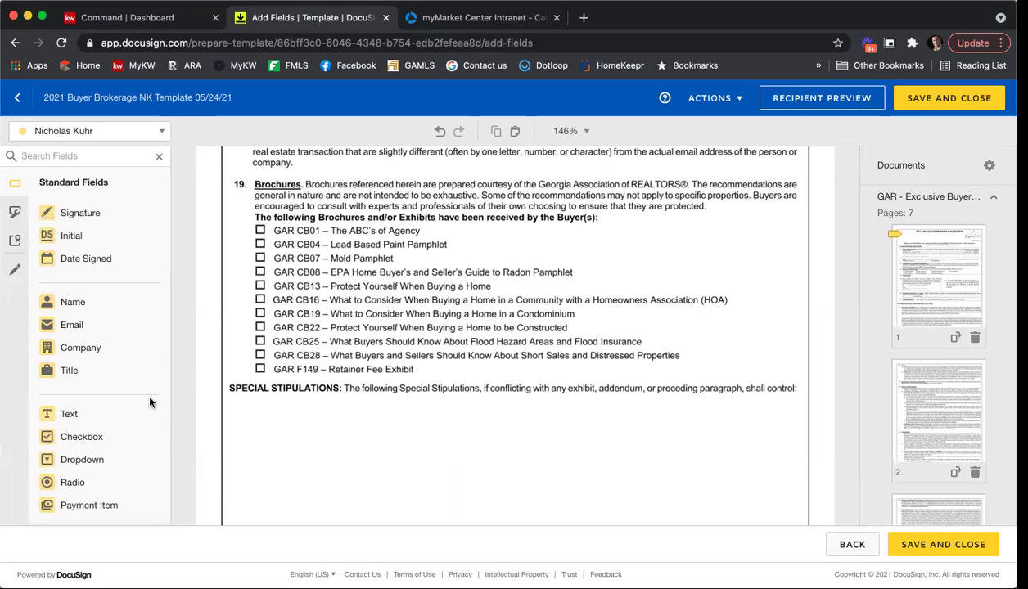
# Place grouped checkboxes on brochure boxes CB01, CB04, CB07, CB08, CB13, CB16 and CB19.
pyautogui.click(115, 439)
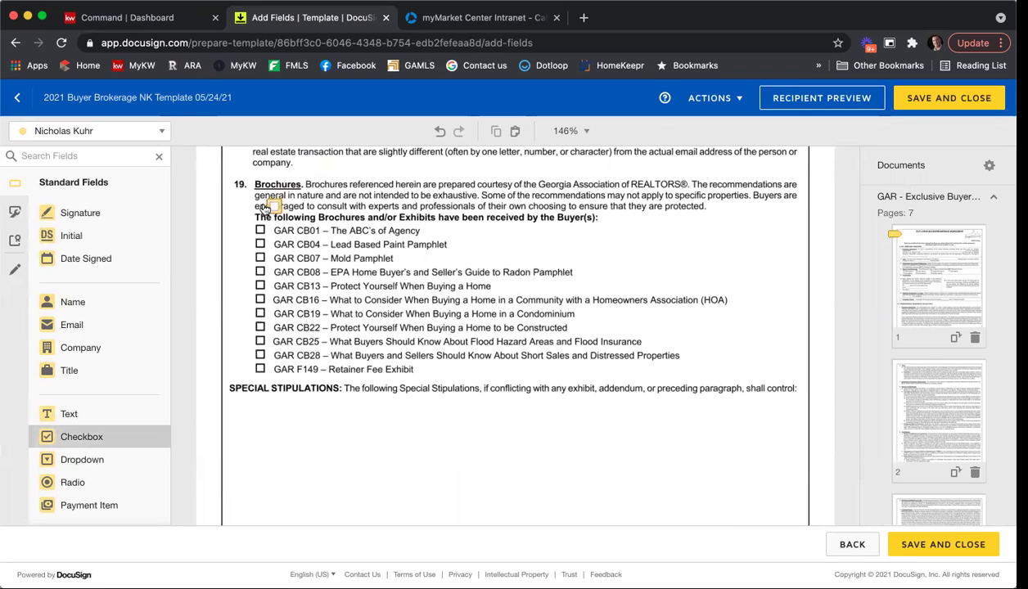
pyautogui.click(259, 229)
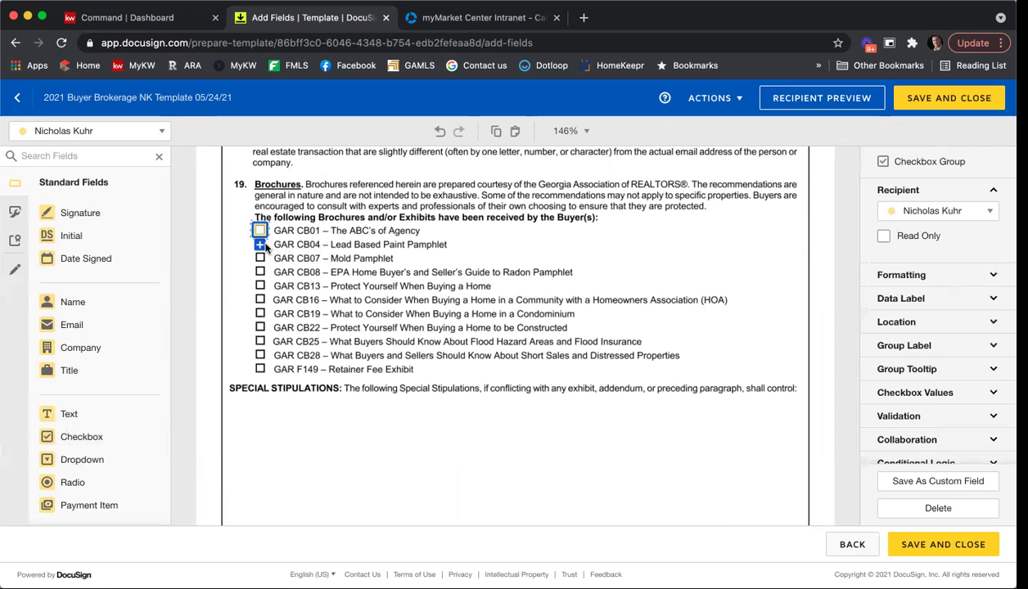
pyautogui.click(261, 247)
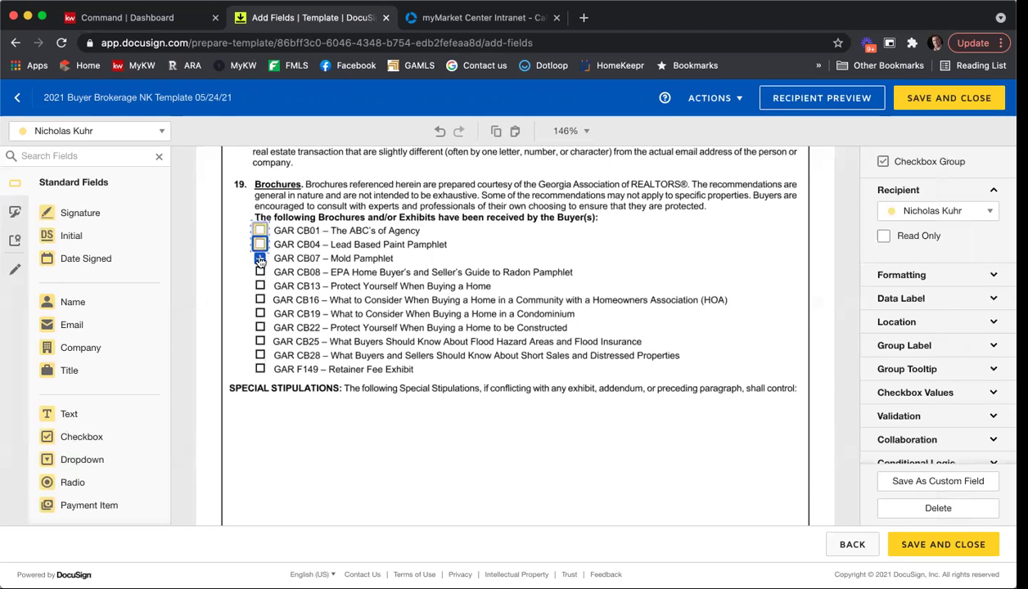
pyautogui.click(260, 259)
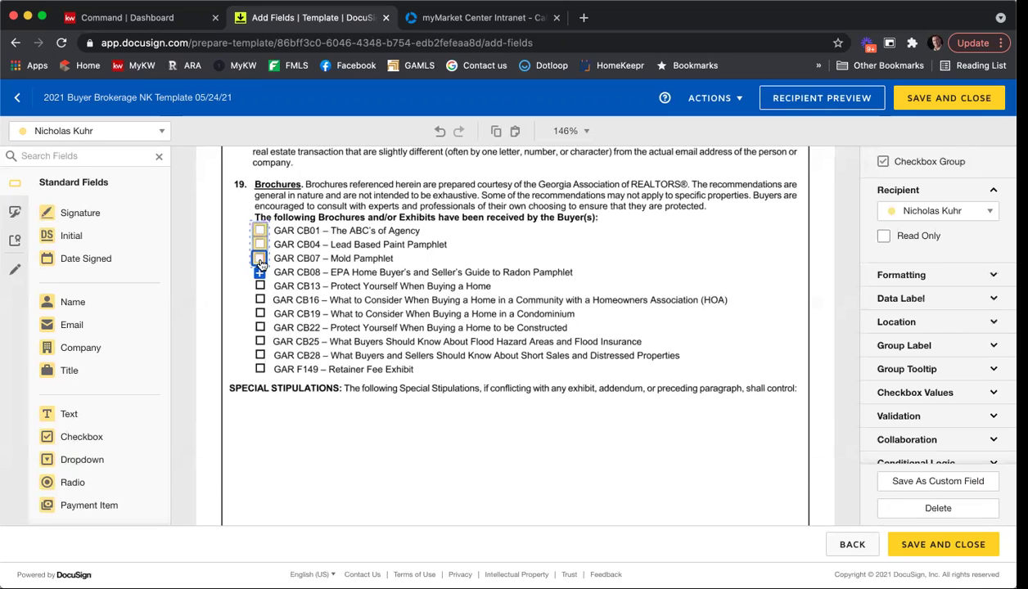
pyautogui.click(258, 274)
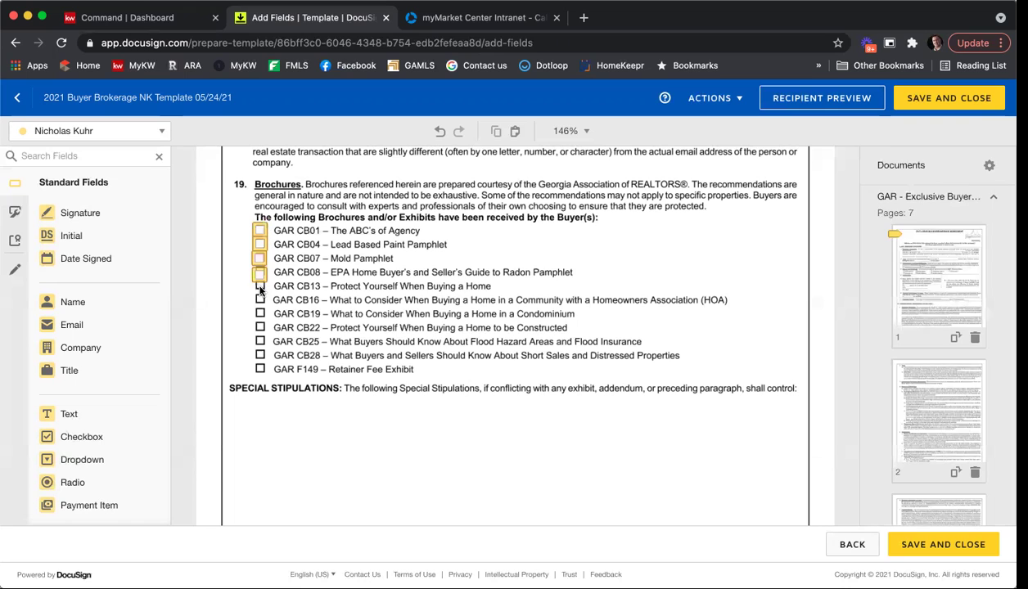
pyautogui.click(258, 278)
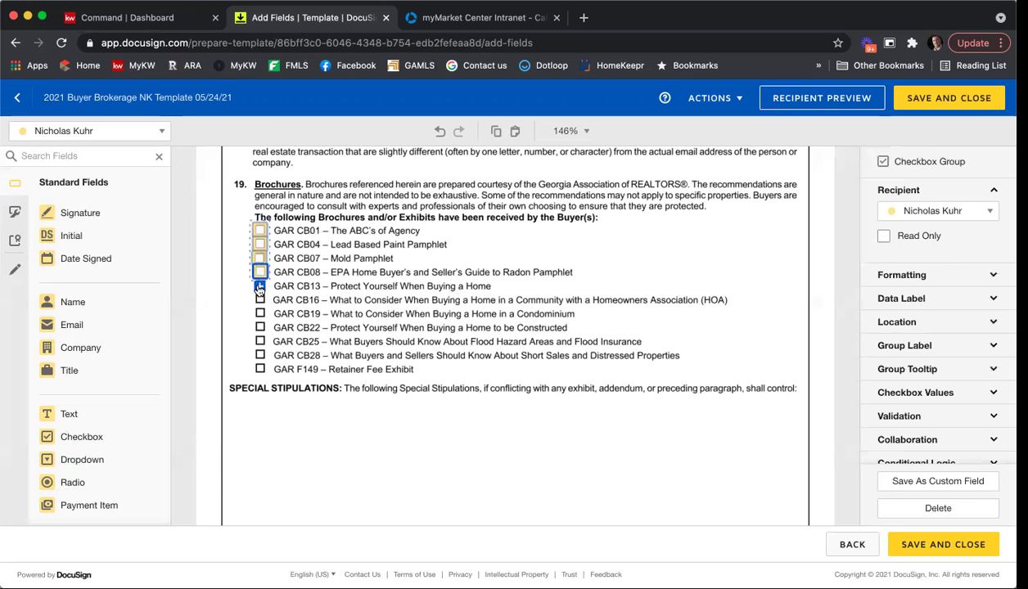
pyautogui.click(259, 288)
pyautogui.click(260, 293)
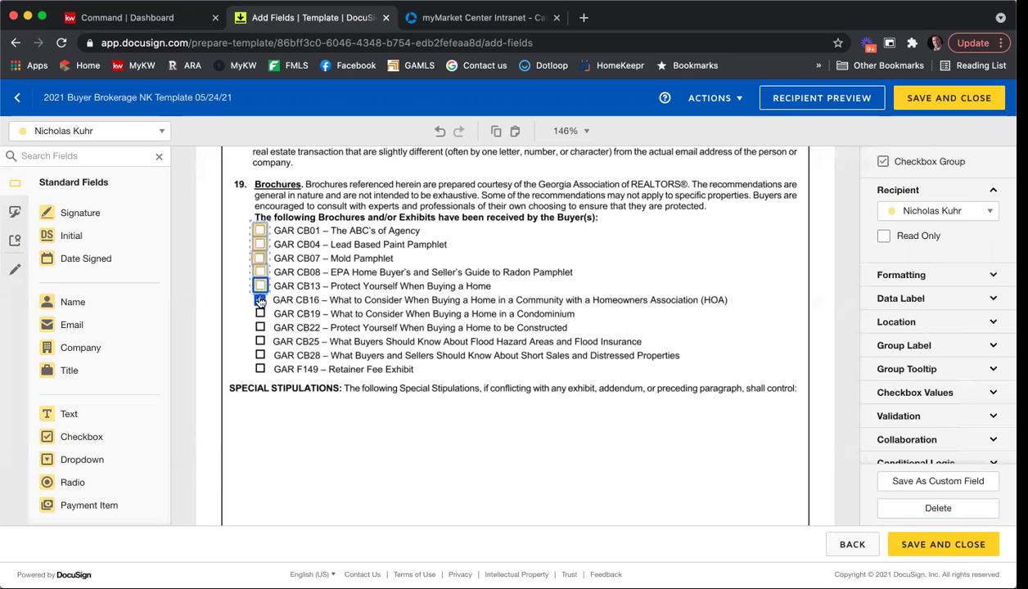
pyautogui.click(259, 301)
pyautogui.click(260, 301)
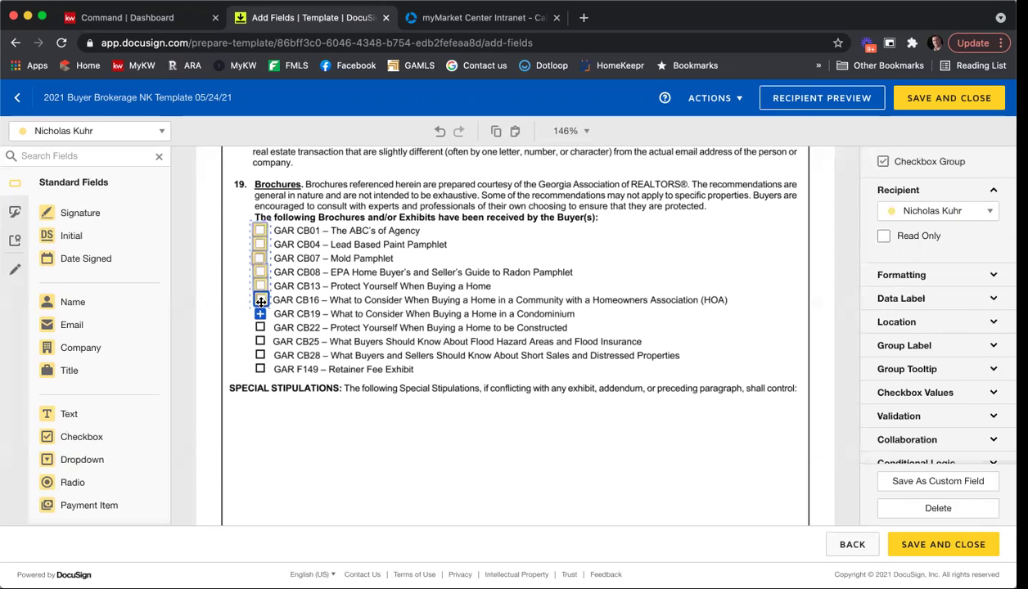
pyautogui.click(261, 314)
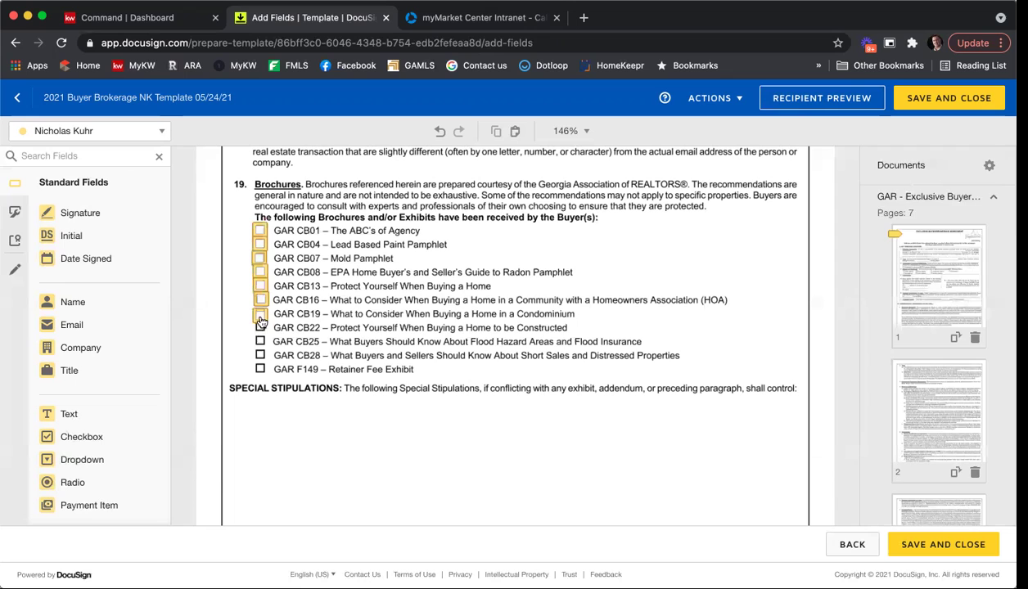
# Extend the checkbox group over CB22, CB25, CB28 and F149, then deselect it.
pyautogui.click(260, 318)
pyautogui.click(261, 328)
pyautogui.click(260, 327)
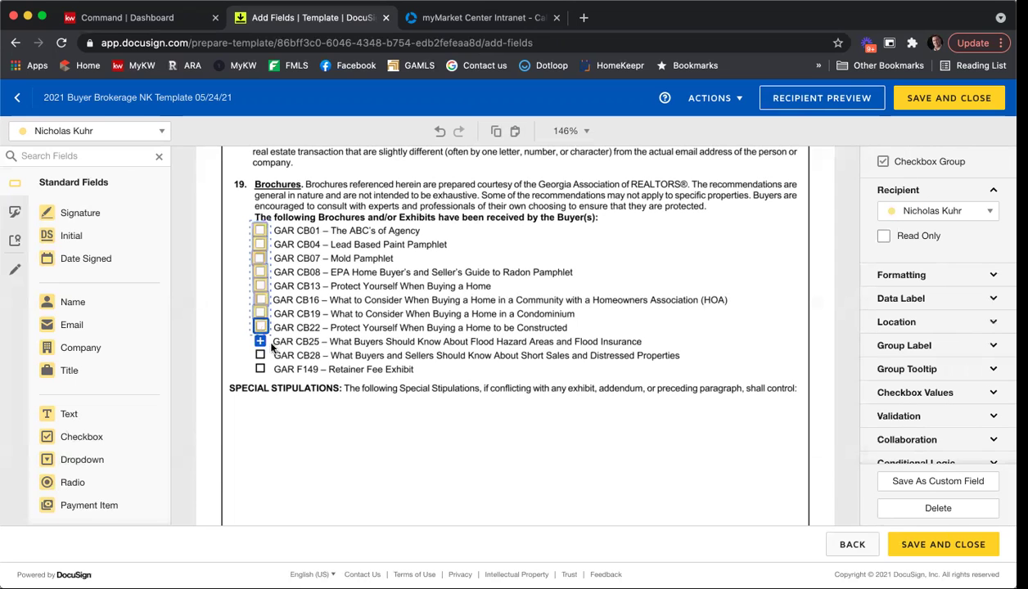
pyautogui.click(260, 341)
pyautogui.click(260, 342)
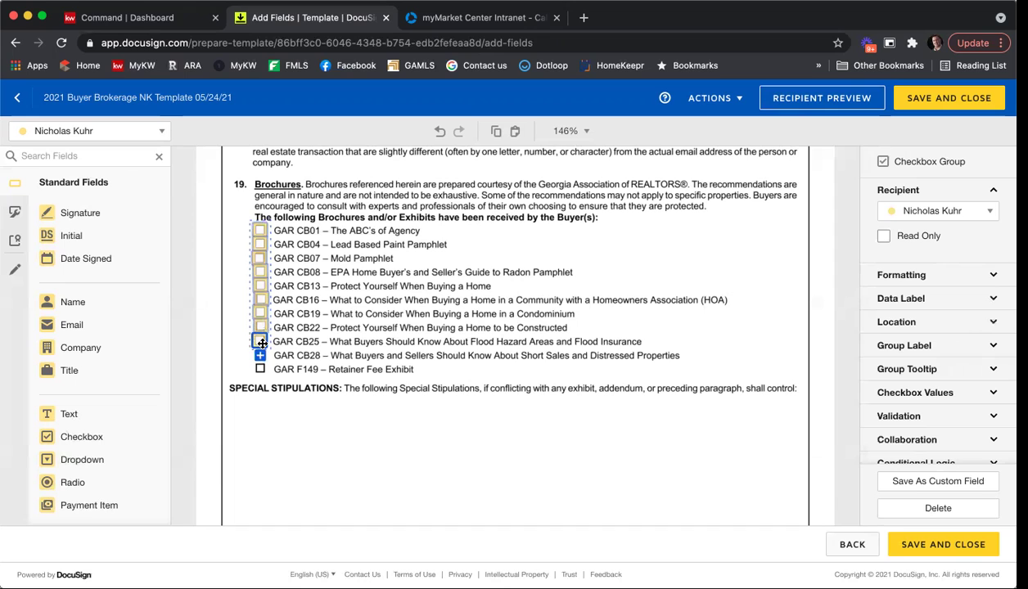
pyautogui.click(260, 356)
pyautogui.click(260, 361)
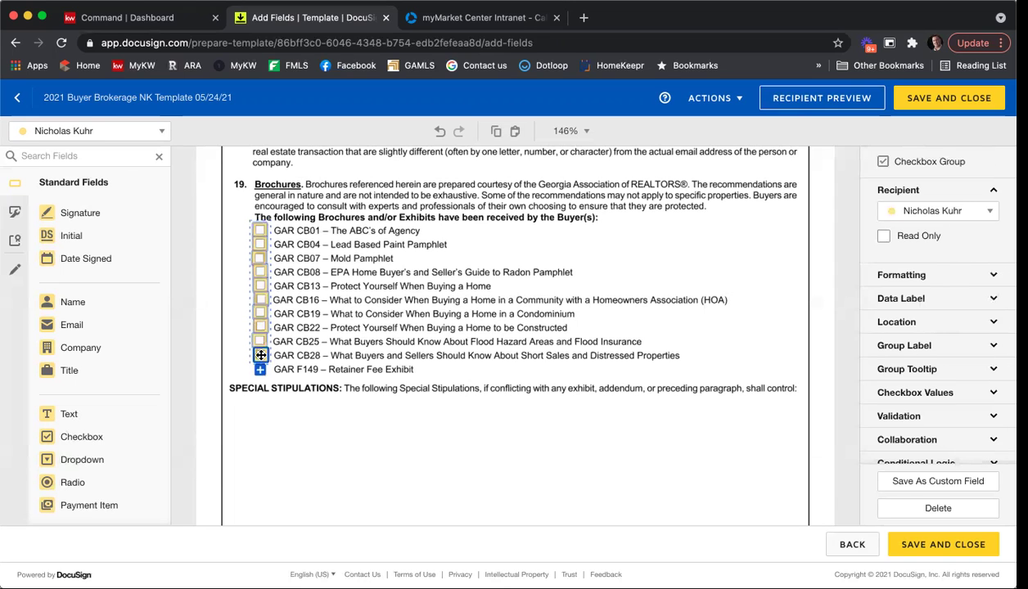
pyautogui.click(262, 361)
pyautogui.click(261, 366)
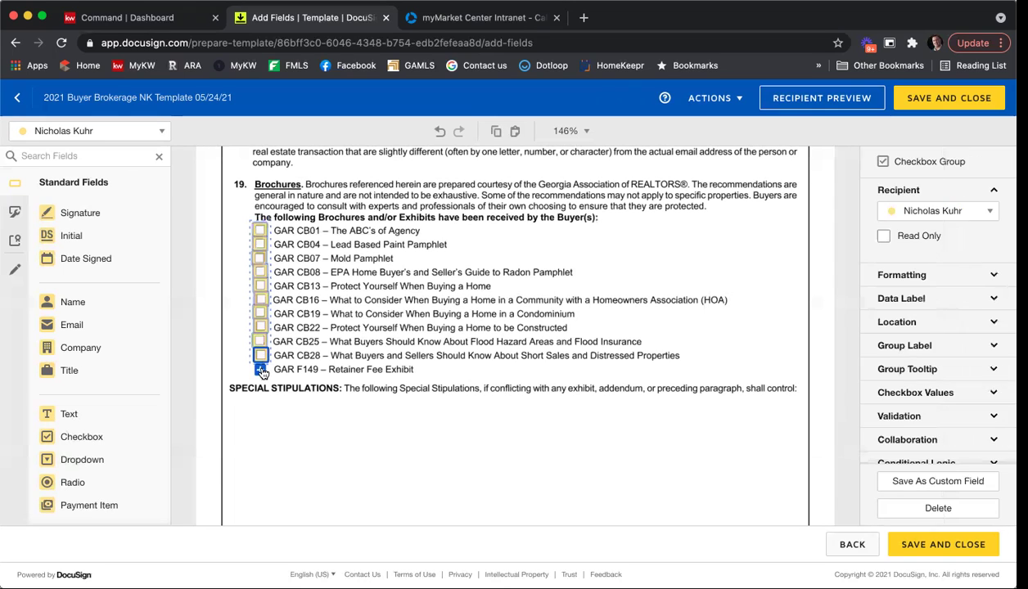
pyautogui.click(263, 369)
pyautogui.click(648, 298)
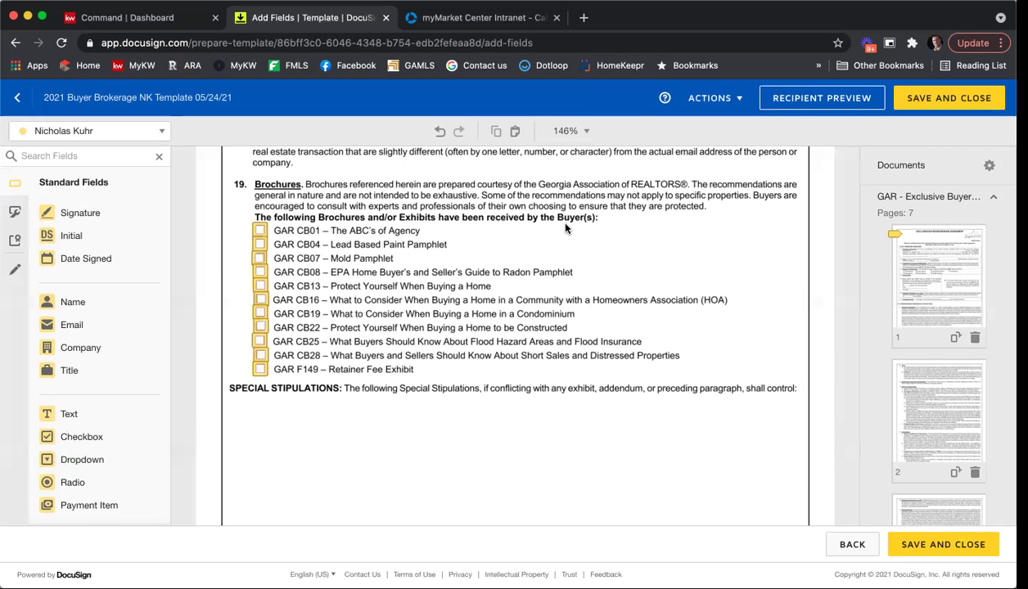
# Stretch an optional text field across the Special Stipulations area and type sample stipulations.
pyautogui.scroll(-5, 572, 237)
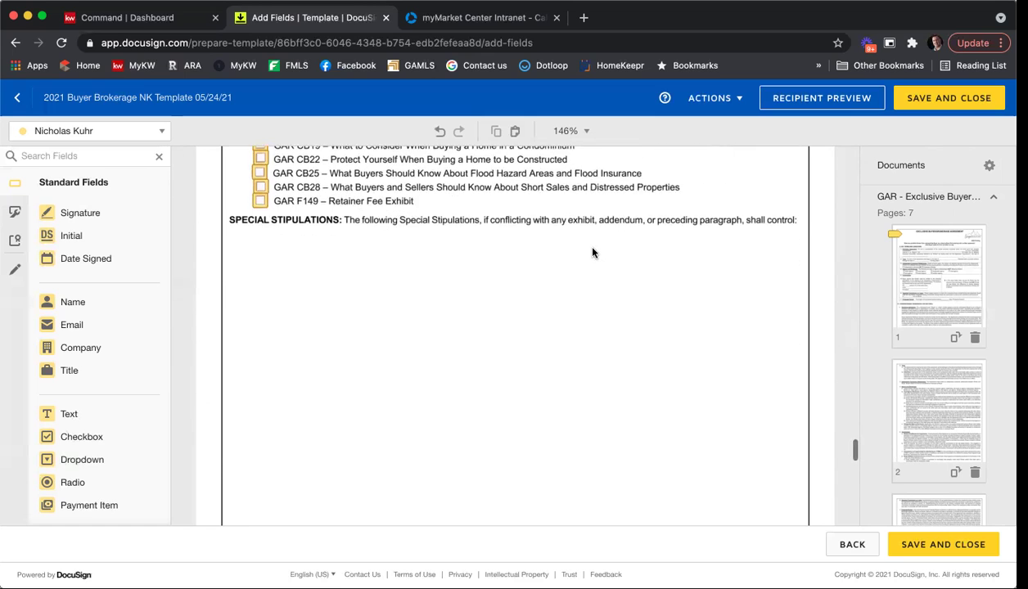
pyautogui.scroll(-2, 593, 252)
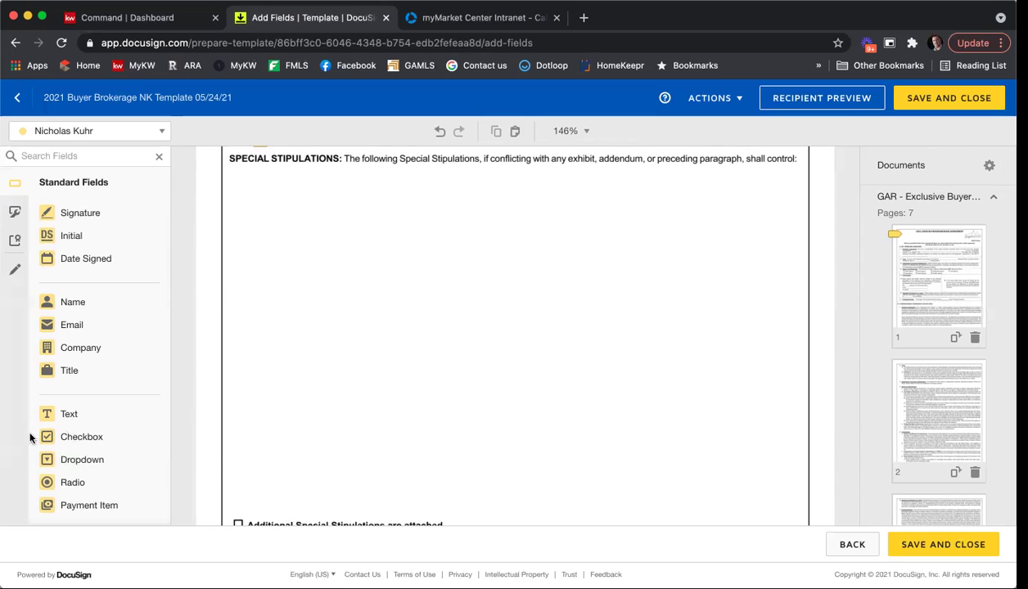
pyautogui.moveTo(110, 418); pyautogui.dragTo(242, 174)
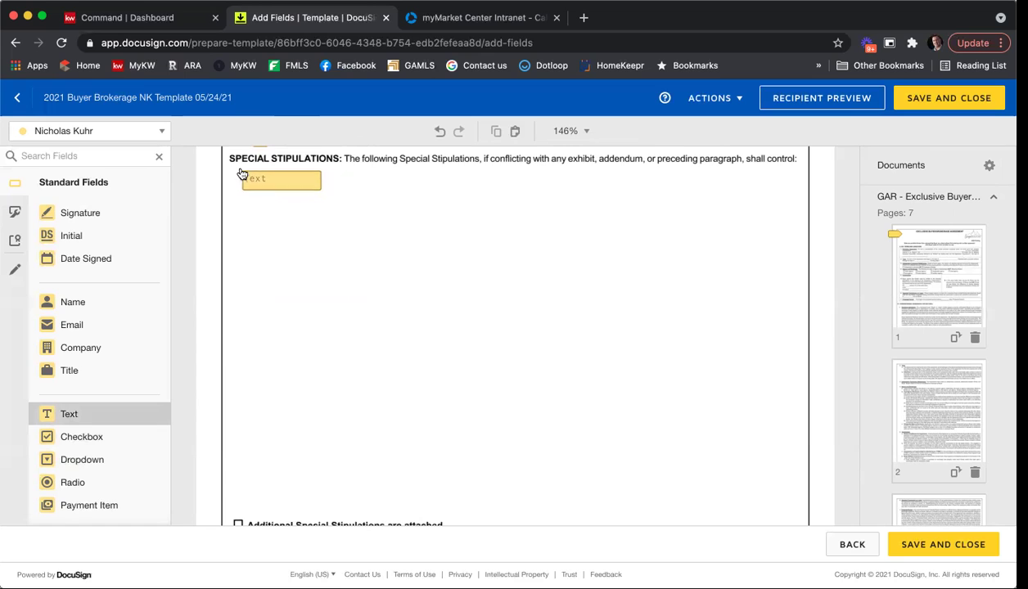
pyautogui.moveTo(319, 188); pyautogui.dragTo(808, 509)
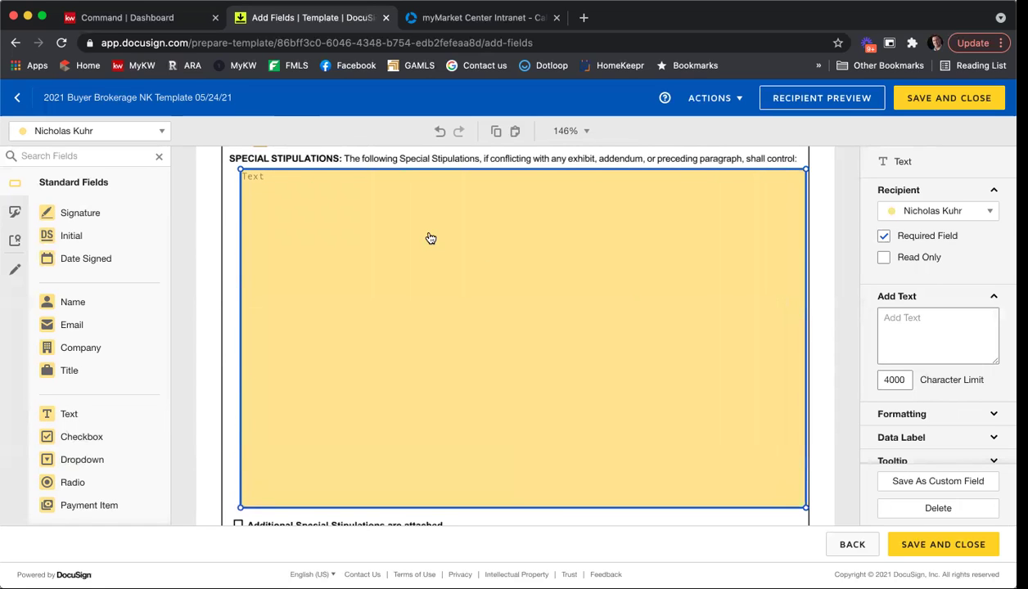
pyautogui.click(430, 238)
pyautogui.write('Ty')
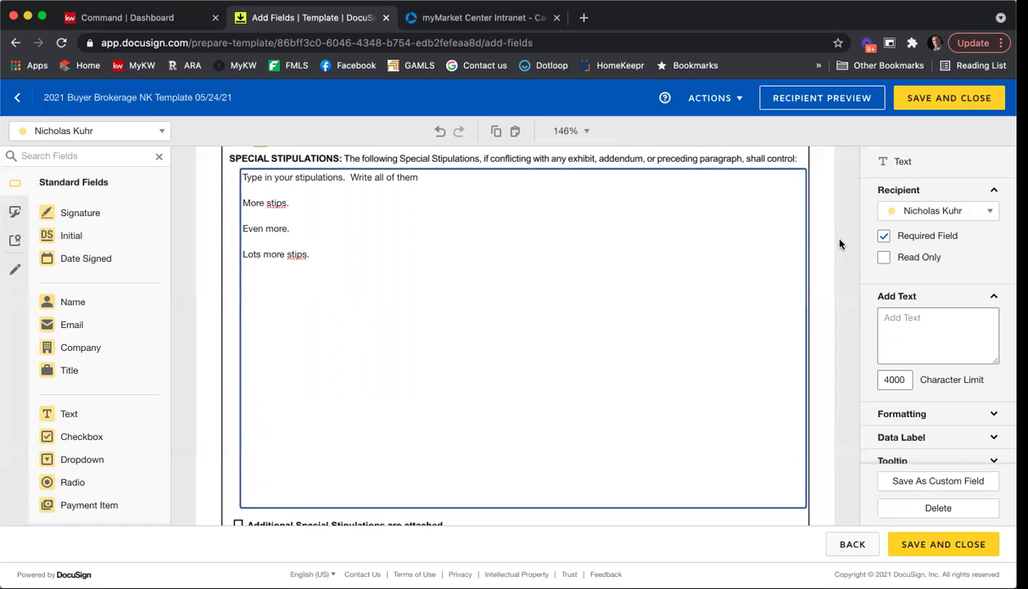
pyautogui.click(883, 236)
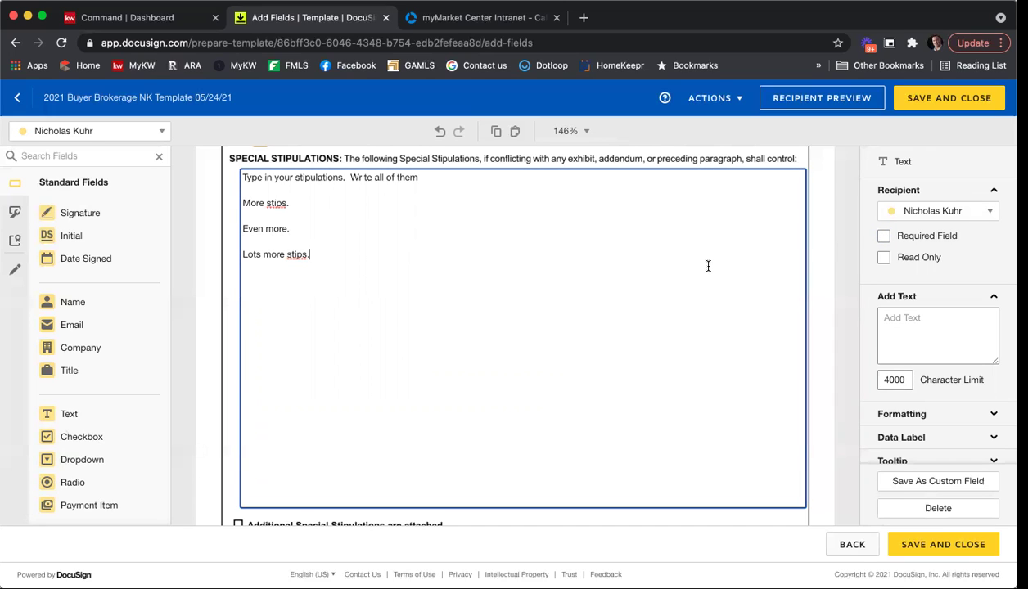
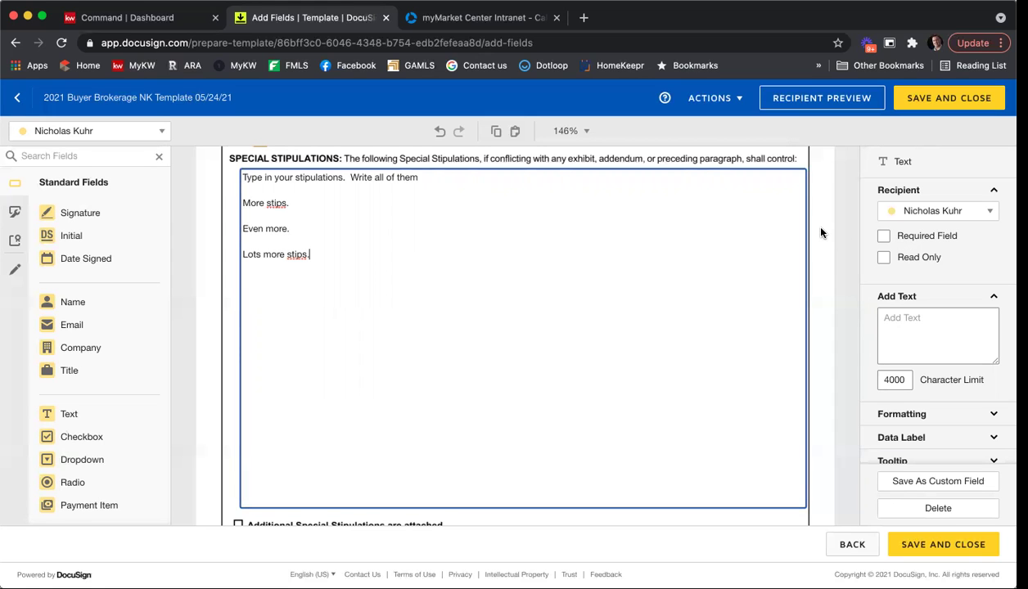
# With Seller One as recipient, place Signature, Full Name and Date Signed on Buyer 1's lines.
pyautogui.scroll(-10, 832, 220)
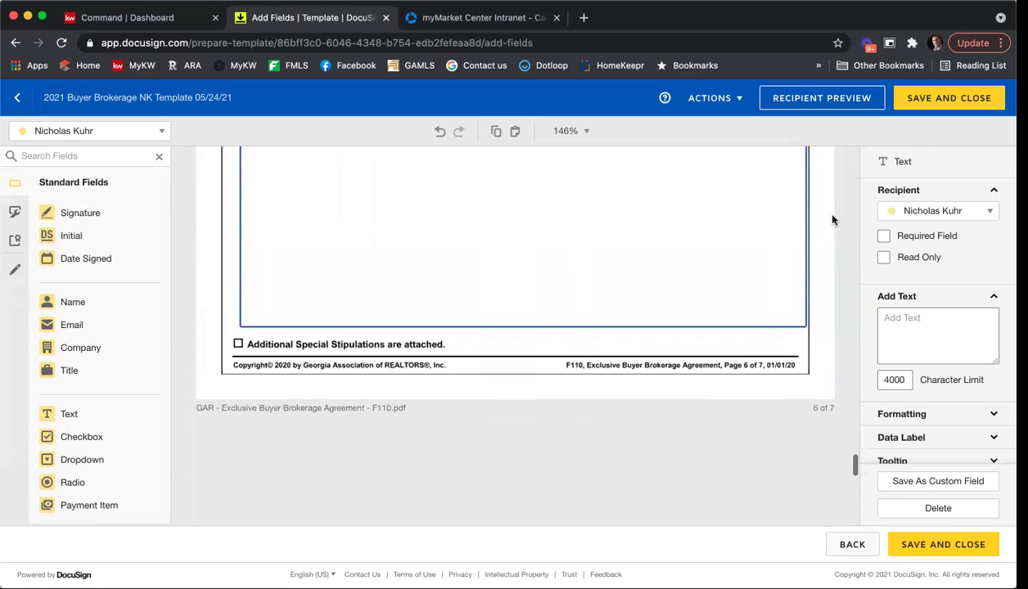
pyautogui.scroll(-5, 832, 219)
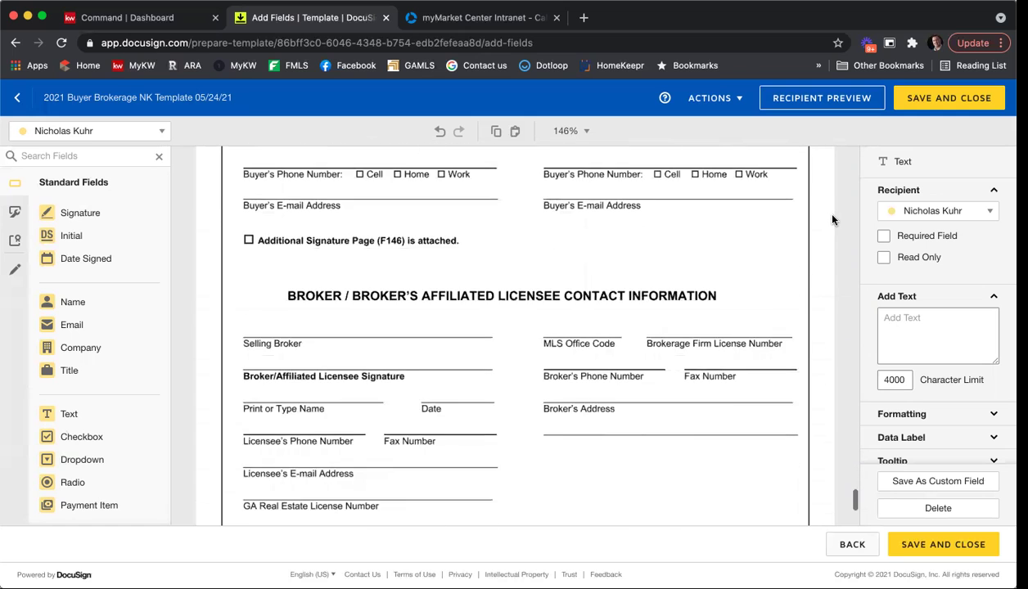
pyautogui.scroll(3, 832, 219)
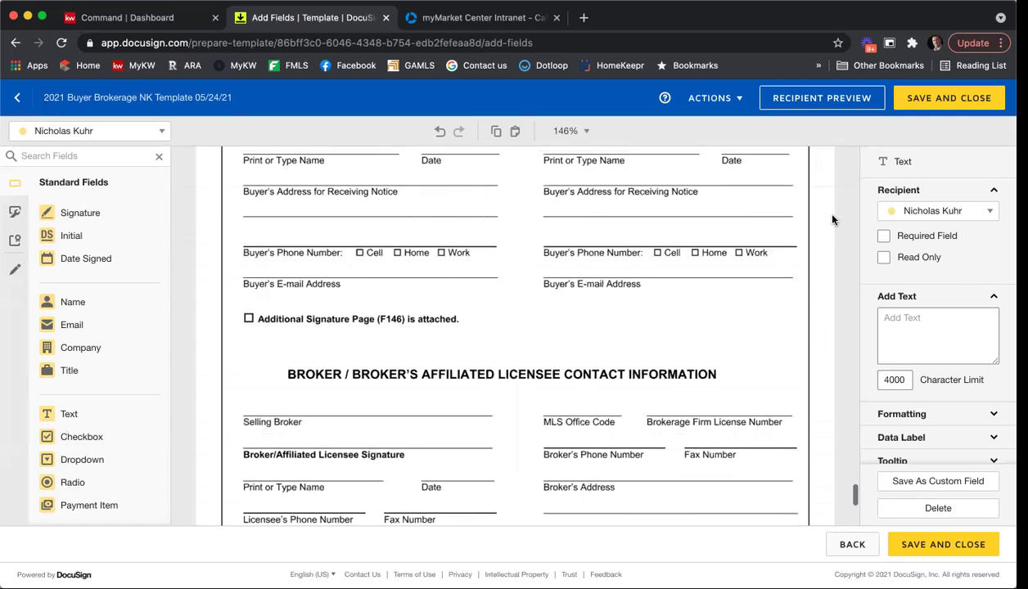
pyautogui.click(118, 132)
pyautogui.click(113, 158)
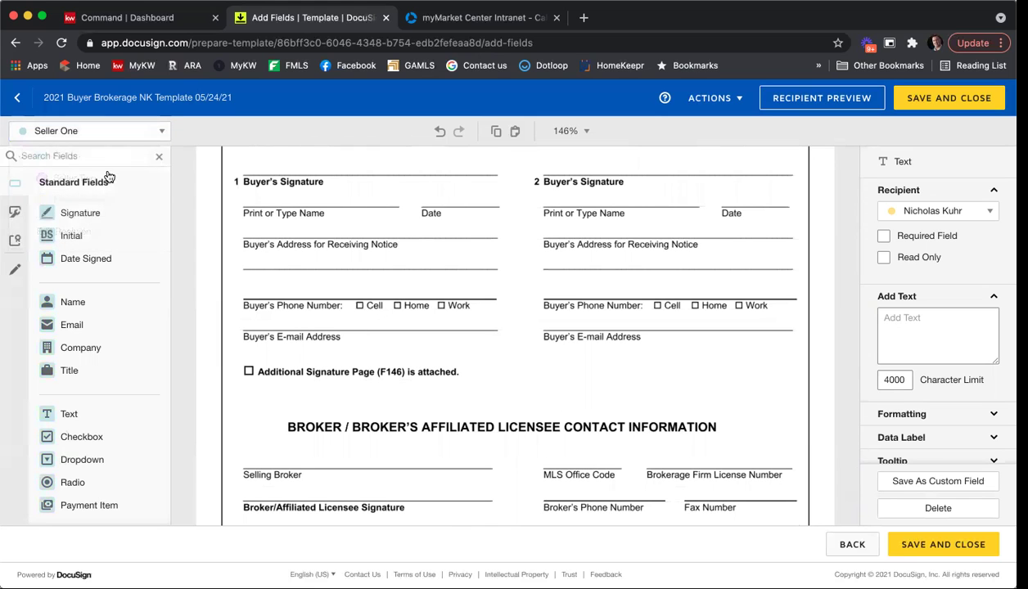
pyautogui.click(92, 213)
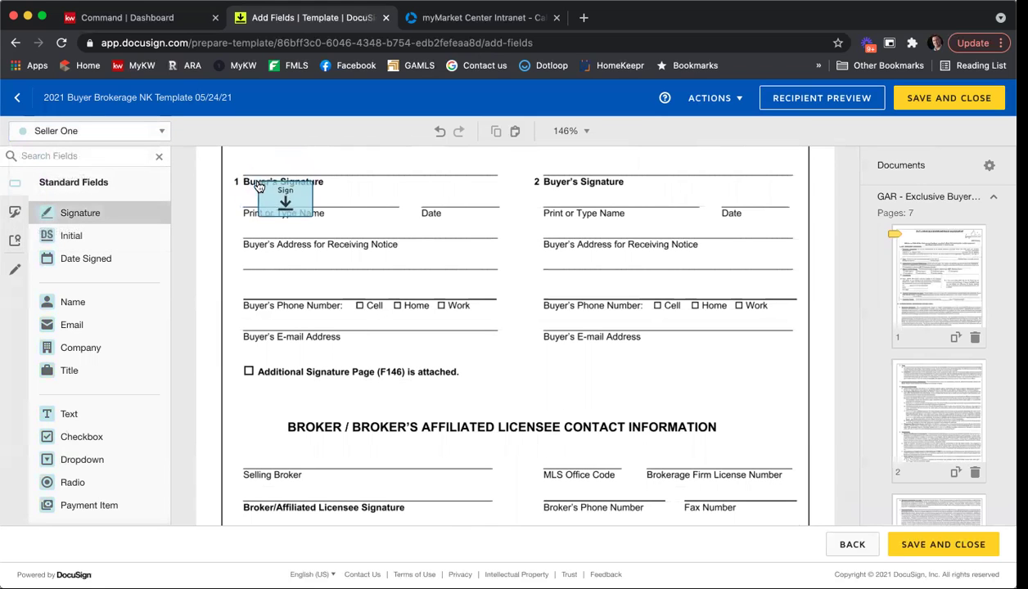
pyautogui.scroll(1, 251, 246)
pyautogui.click(248, 236)
pyautogui.click(116, 305)
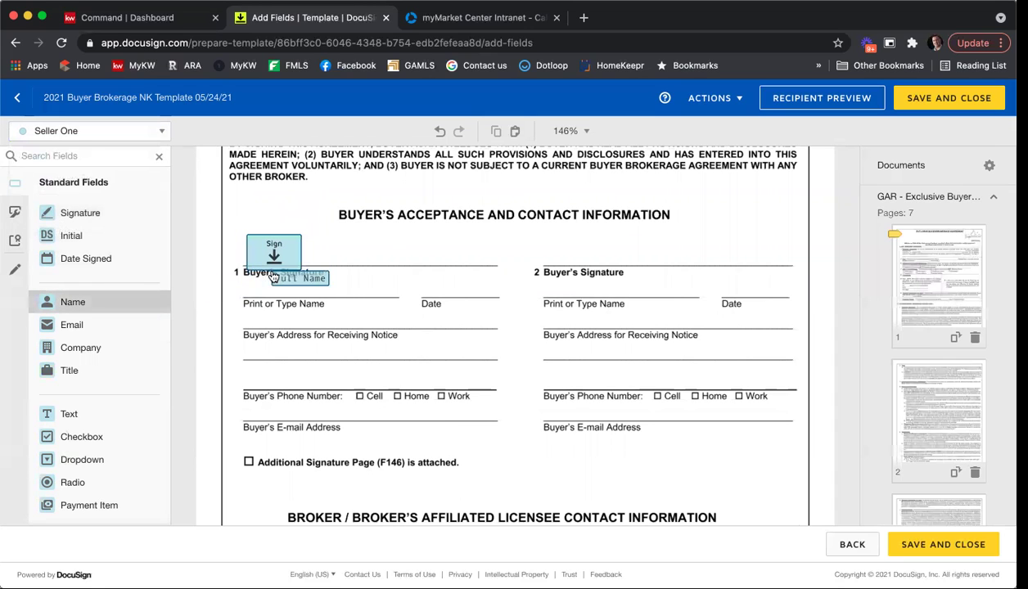
pyautogui.click(248, 288)
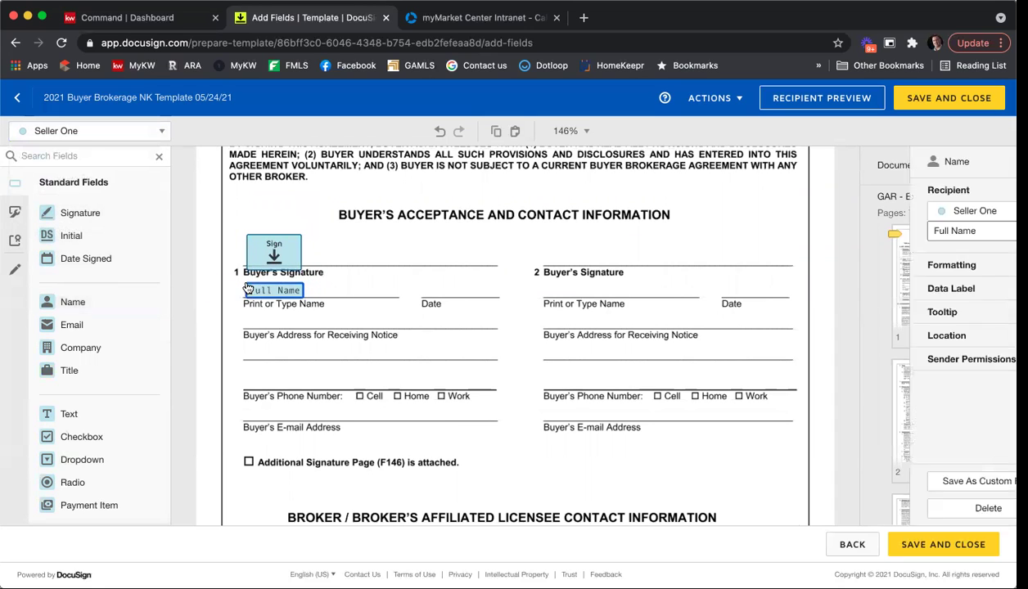
pyautogui.click(119, 258)
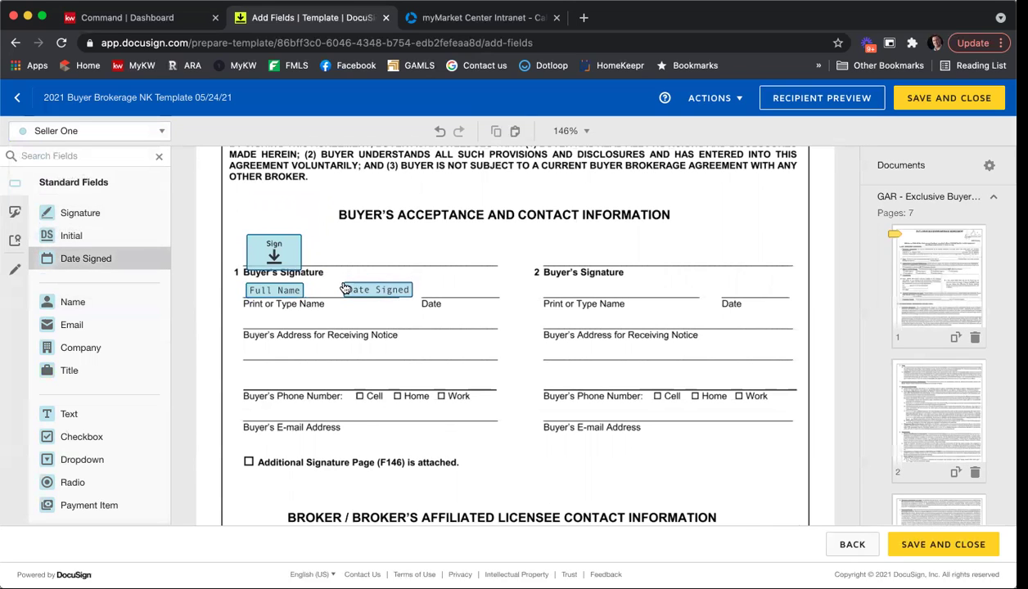
pyautogui.click(345, 288)
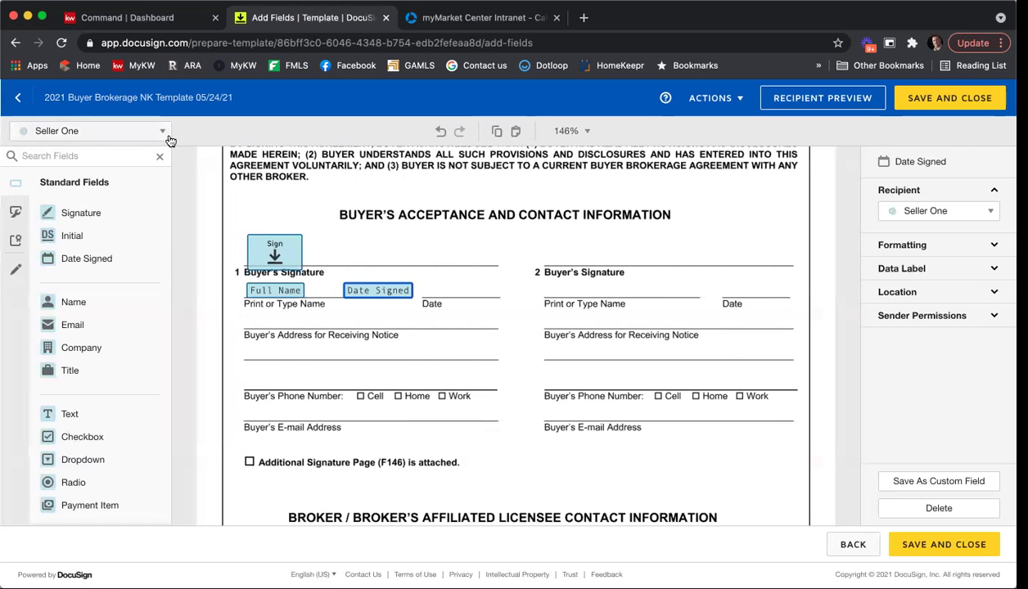
# Switch to Seller Two and place Signature, Full Name and Date Signed on Buyer 2's lines.
pyautogui.click(161, 132)
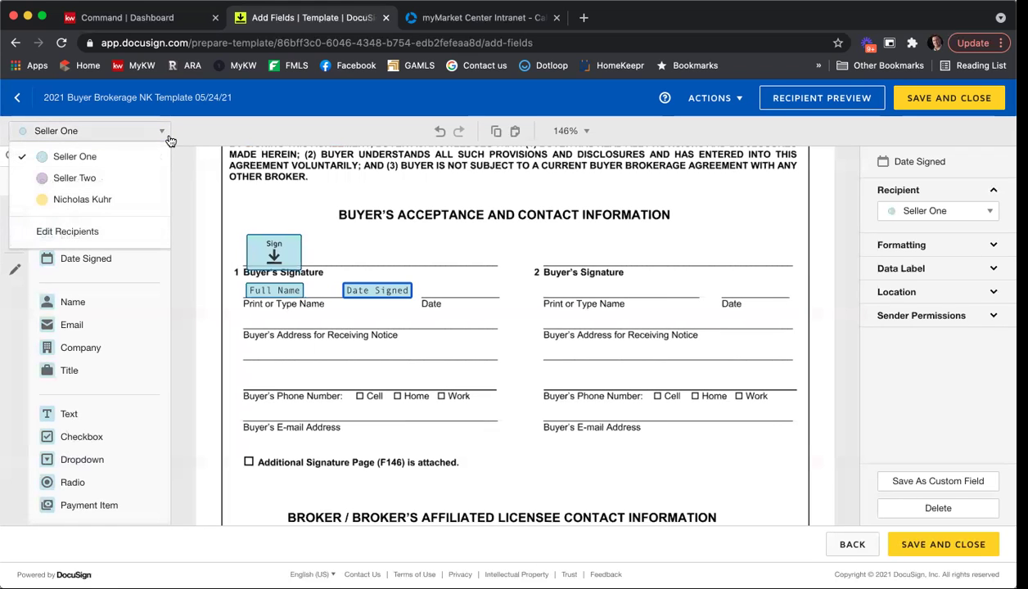
pyautogui.click(121, 187)
pyautogui.moveTo(99, 220); pyautogui.dragTo(540, 239)
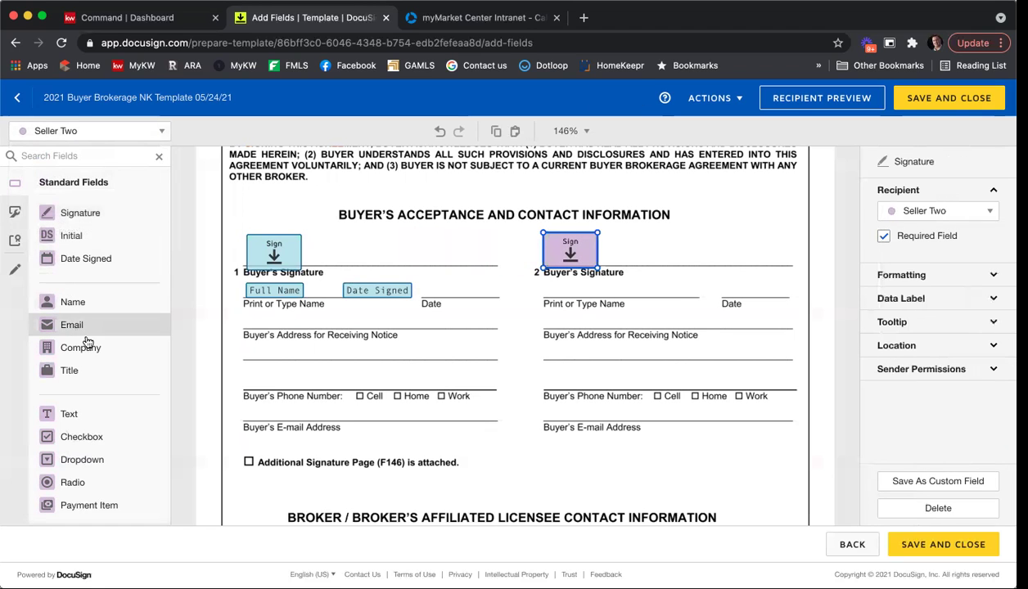
pyautogui.moveTo(99, 303); pyautogui.dragTo(546, 288)
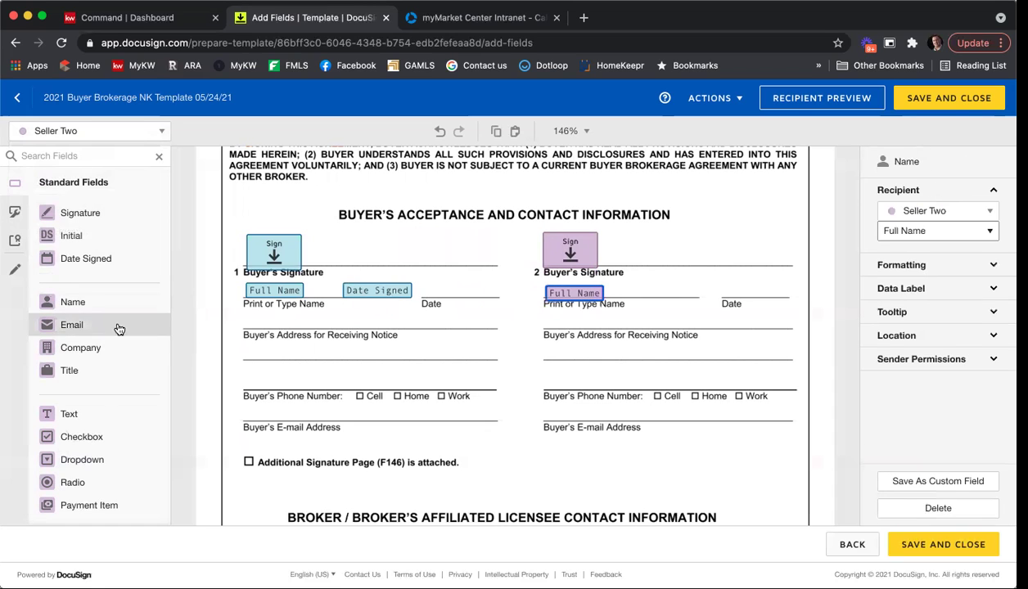
pyautogui.moveTo(99, 269); pyautogui.dragTo(653, 288)
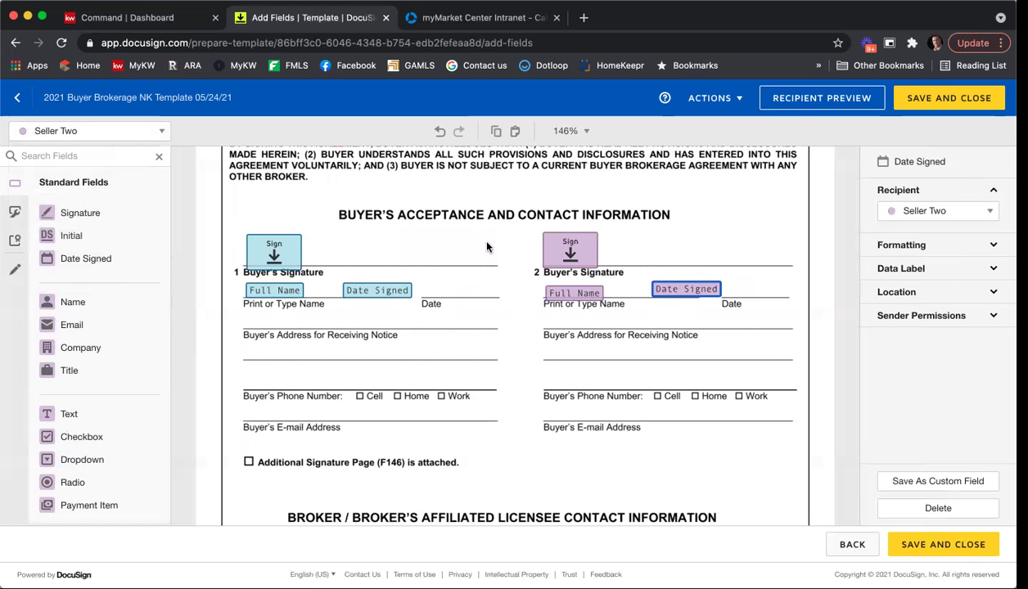
pyautogui.scroll(-5, 486, 244)
pyautogui.scroll(-1, 486, 246)
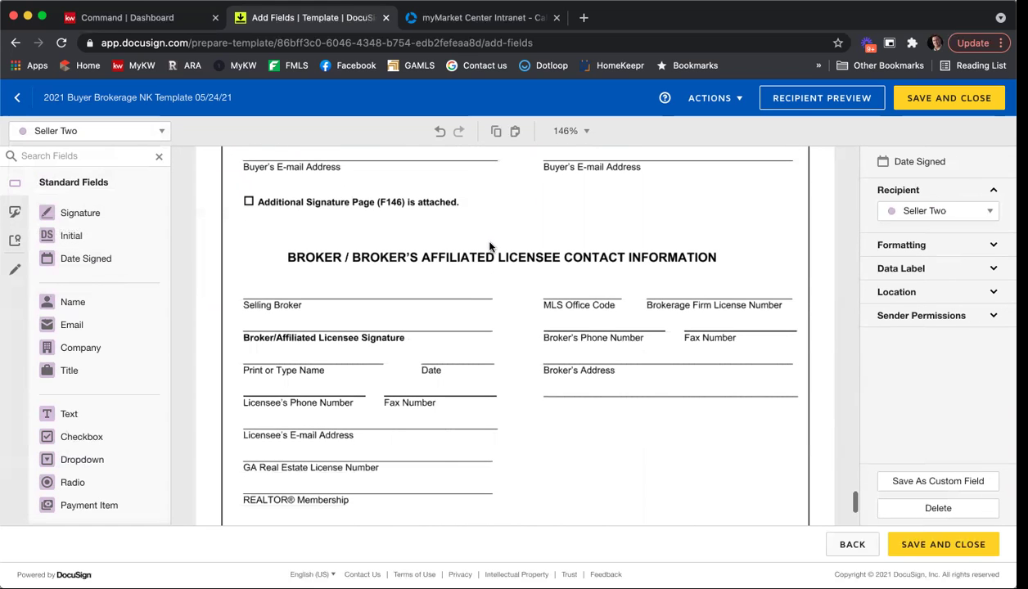
pyautogui.click(135, 131)
# For the agent, add Signature, Full Name and Date Signed to the licensee lines, plus Selling Broker text.
pyautogui.click(102, 198)
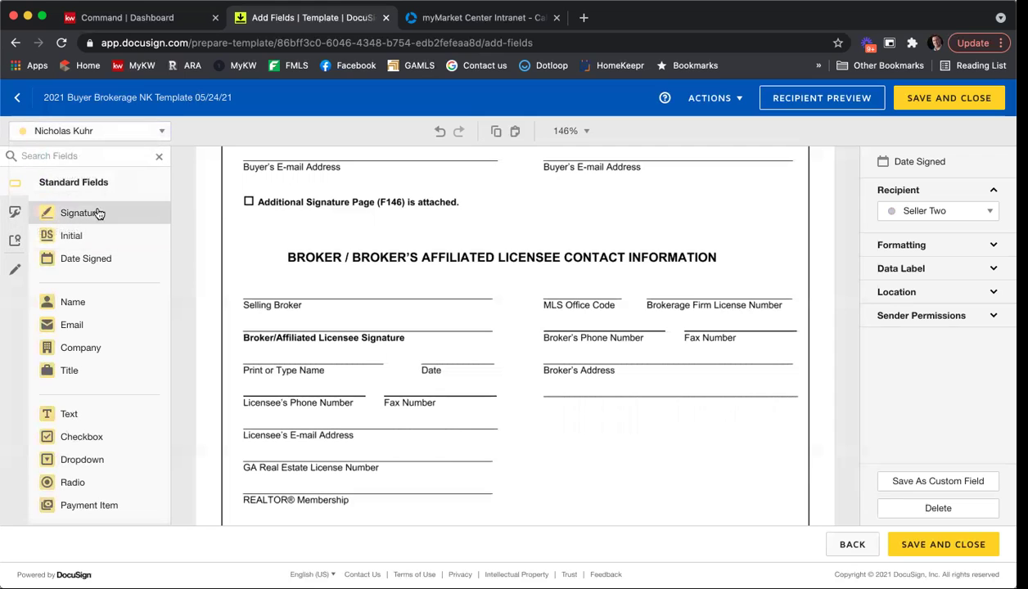
pyautogui.moveTo(80, 212)
pyautogui.mouseDown()
pyautogui.moveTo(247, 314)
pyautogui.moveTo(242, 302)
pyautogui.mouseUp()
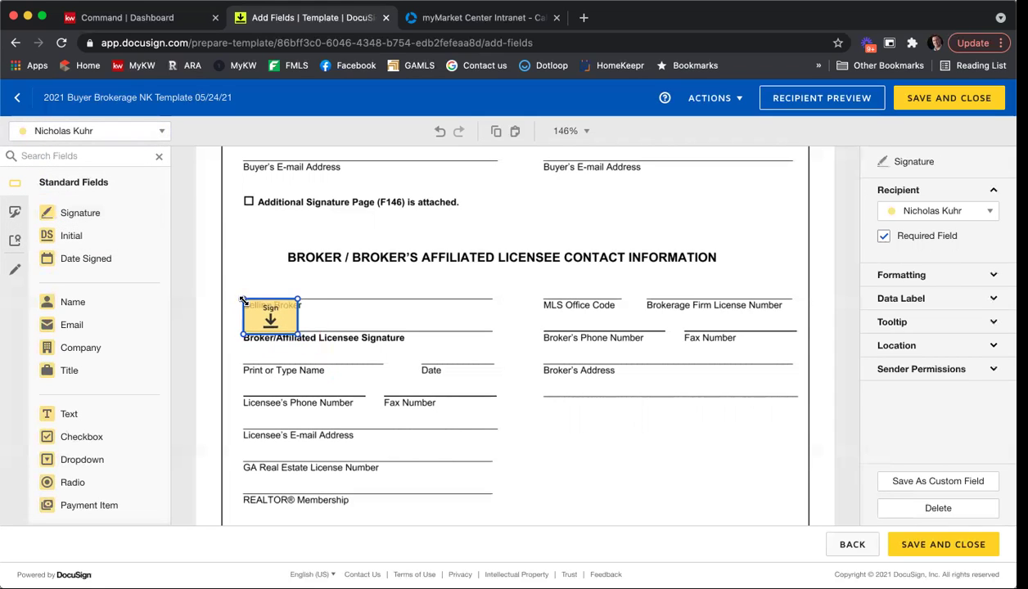
pyautogui.moveTo(105, 306); pyautogui.dragTo(248, 354)
pyautogui.moveTo(85, 258); pyautogui.dragTo(350, 353)
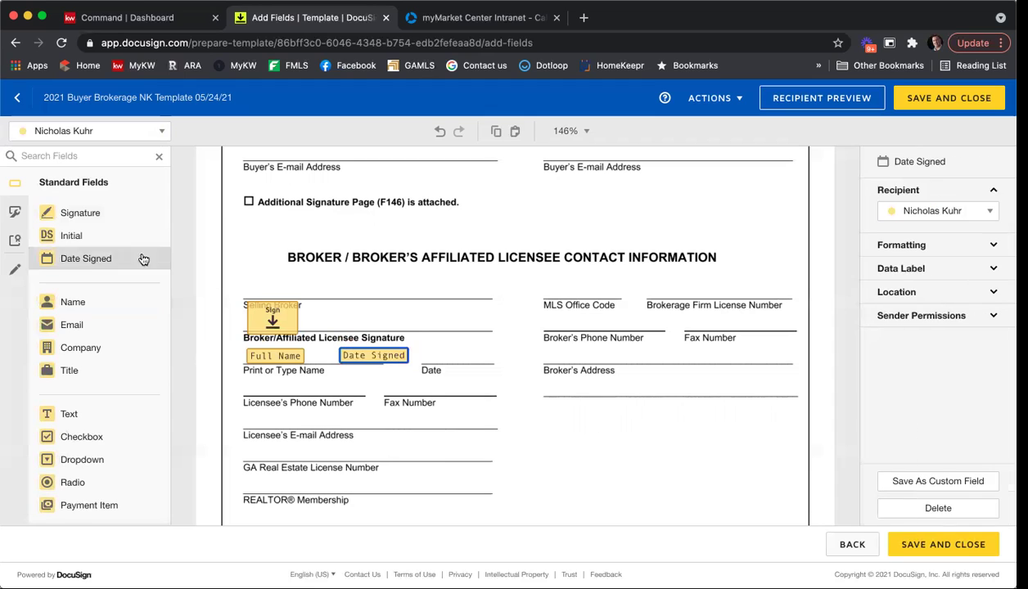
pyautogui.moveTo(136, 401); pyautogui.dragTo(449, 294)
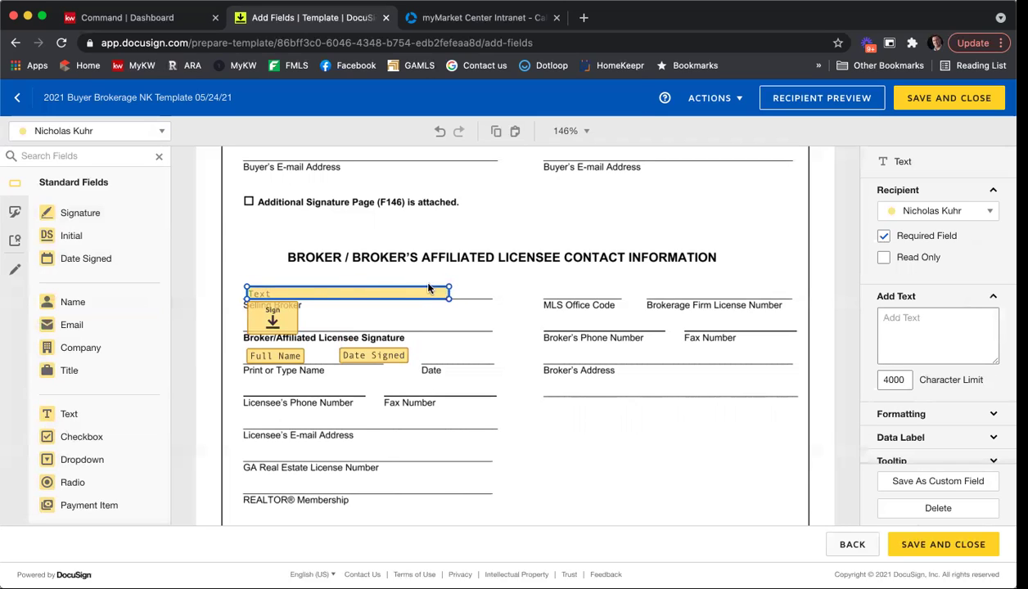
# Copy the Selling Broker text field onto the Licensee's Phone Number and Fax Number lines, narrowed.
pyautogui.rightClick(415, 292)
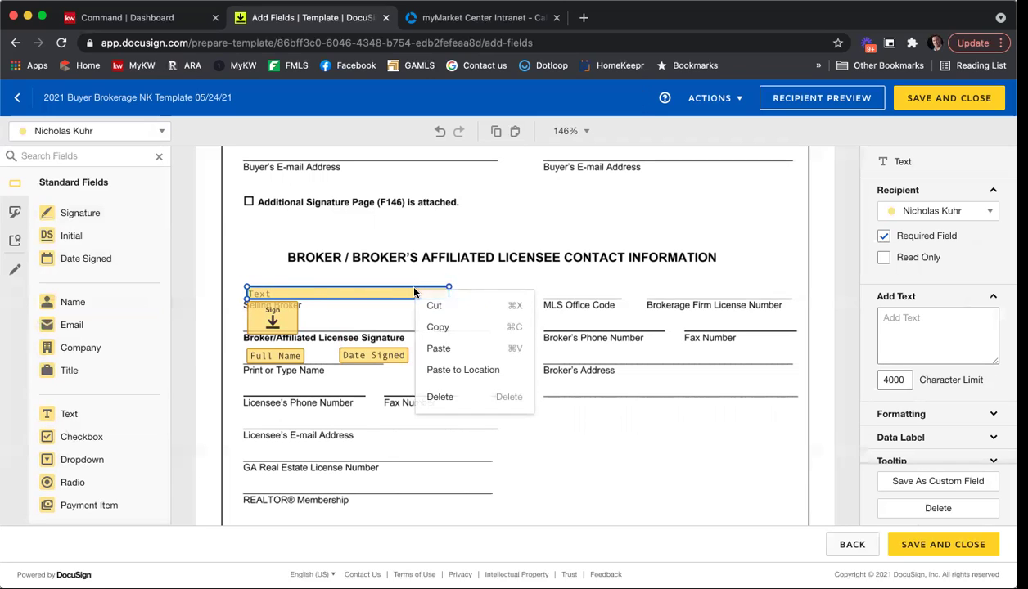
pyautogui.click(436, 328)
pyautogui.rightClick(263, 419)
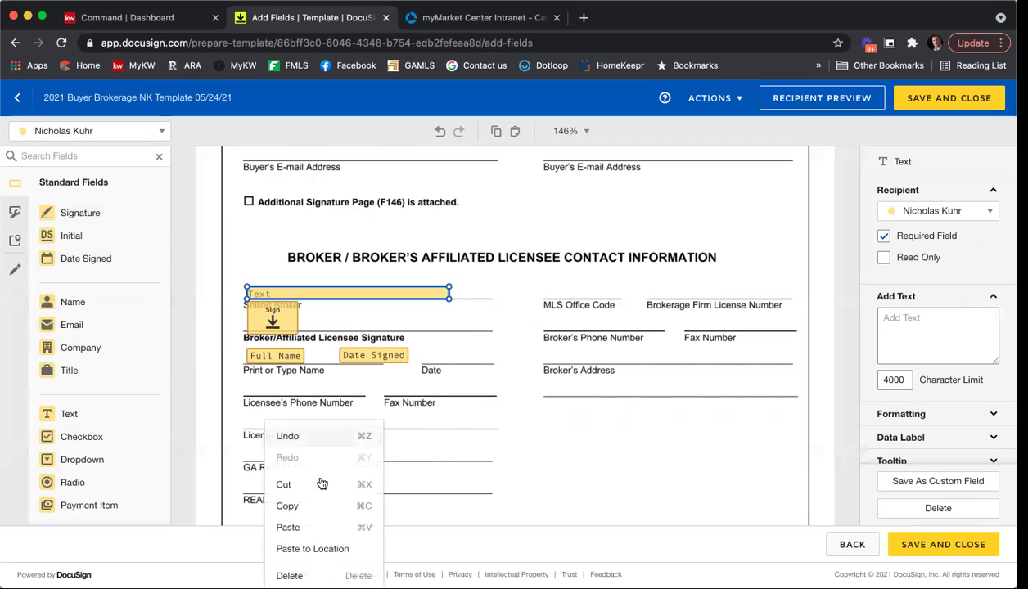
pyautogui.click(326, 527)
pyautogui.moveTo(350, 305); pyautogui.dragTo(310, 388)
pyautogui.hotkey('ctrl', 'v')
pyautogui.hotkey('ctrl', 'v')
pyautogui.hotkey('ctrl', 'v')
pyautogui.moveTo(450, 382); pyautogui.dragTo(364, 391)
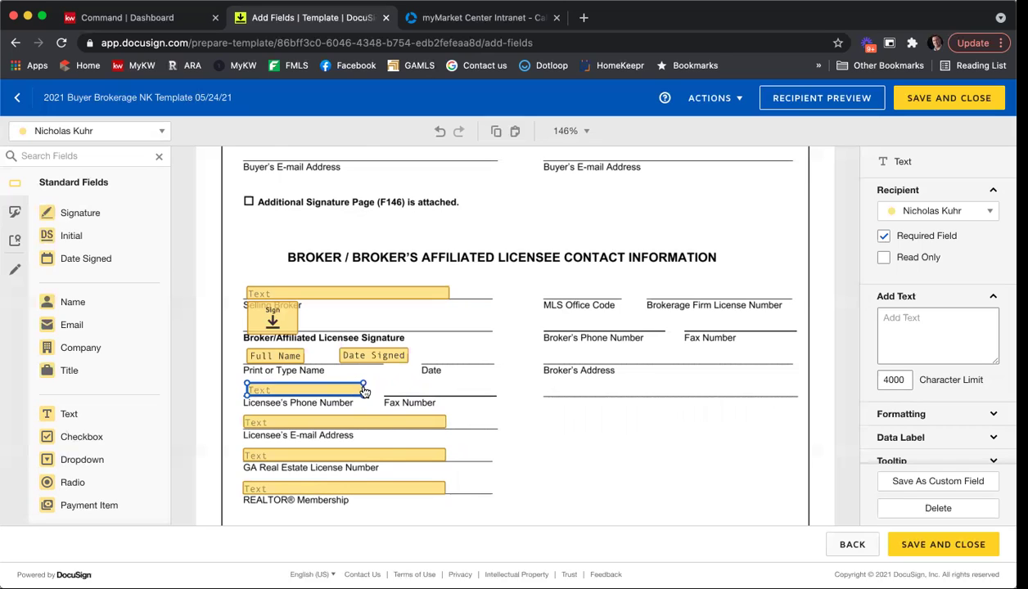
pyautogui.hotkey('ctrl', 'c')
pyautogui.hotkey('ctrl', 'v')
pyautogui.moveTo(431, 389); pyautogui.dragTo(463, 387)
# Paste text fields onto MLS Office Code, Brokerage License Number, Broker's Phone and both Broker's Address lines.
pyautogui.hotkey('ctrl', 'v')
pyautogui.moveTo(349, 419); pyautogui.dragTo(615, 290)
pyautogui.hotkey('ctrl', 'v')
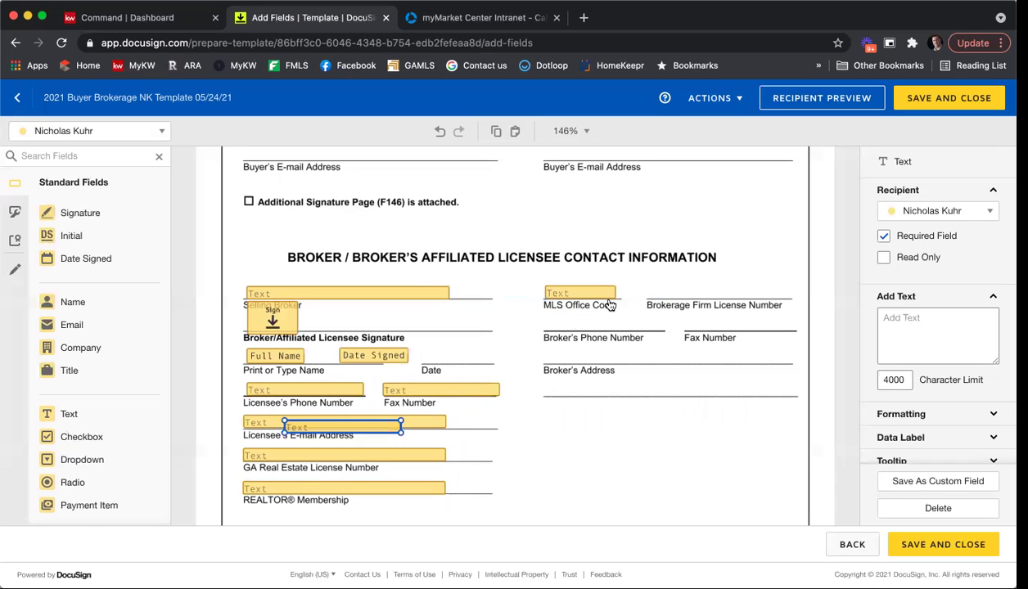
pyautogui.moveTo(355, 417); pyautogui.dragTo(729, 292)
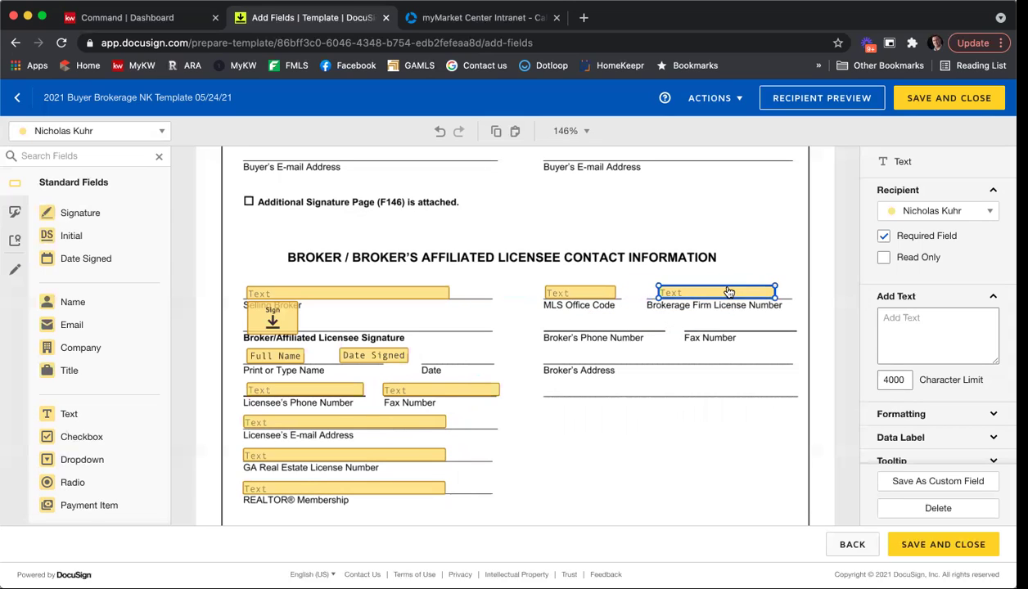
pyautogui.hotkey('ctrl', 'v')
pyautogui.moveTo(391, 433); pyautogui.dragTo(584, 353)
pyautogui.hotkey('ctrl', 'v')
pyautogui.hotkey('ctrl', 'v')
pyautogui.moveTo(664, 358); pyautogui.dragTo(708, 401)
pyautogui.hotkey('ctrl', 'v')
pyautogui.click(700, 429)
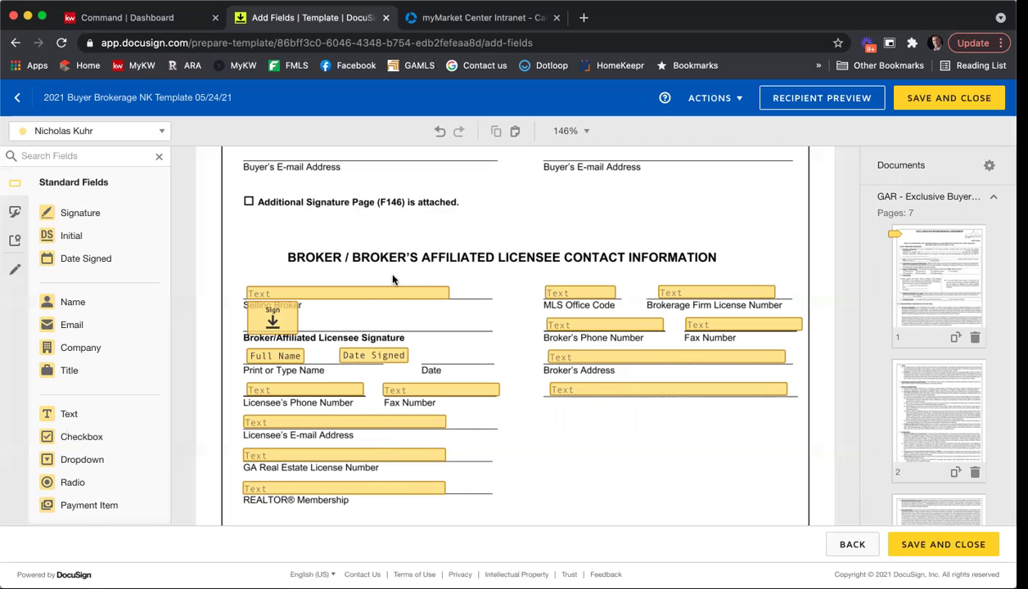
# Prefill the Selling Broker field with 'Keller Williams First Atlanta'.
pyautogui.click(373, 292)
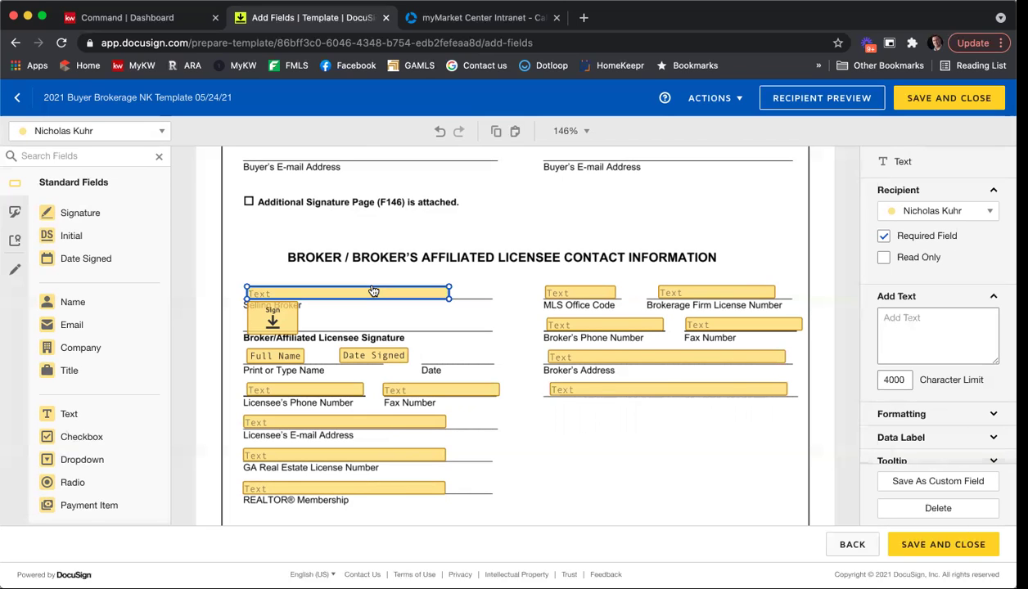
pyautogui.doubleClick(373, 288)
pyautogui.write('Keller')
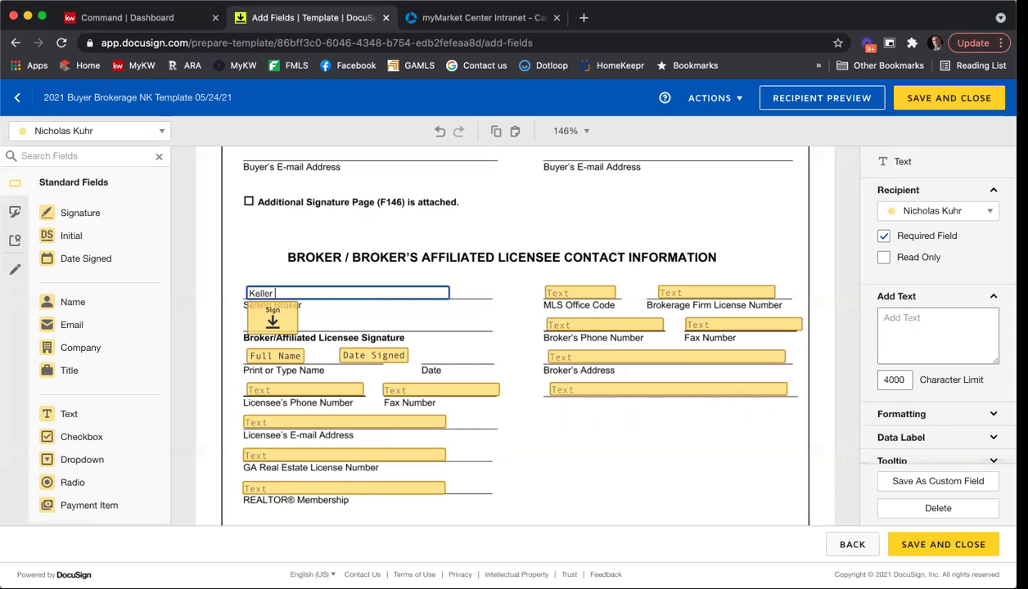
pyautogui.write(' Williams First Atlanta')
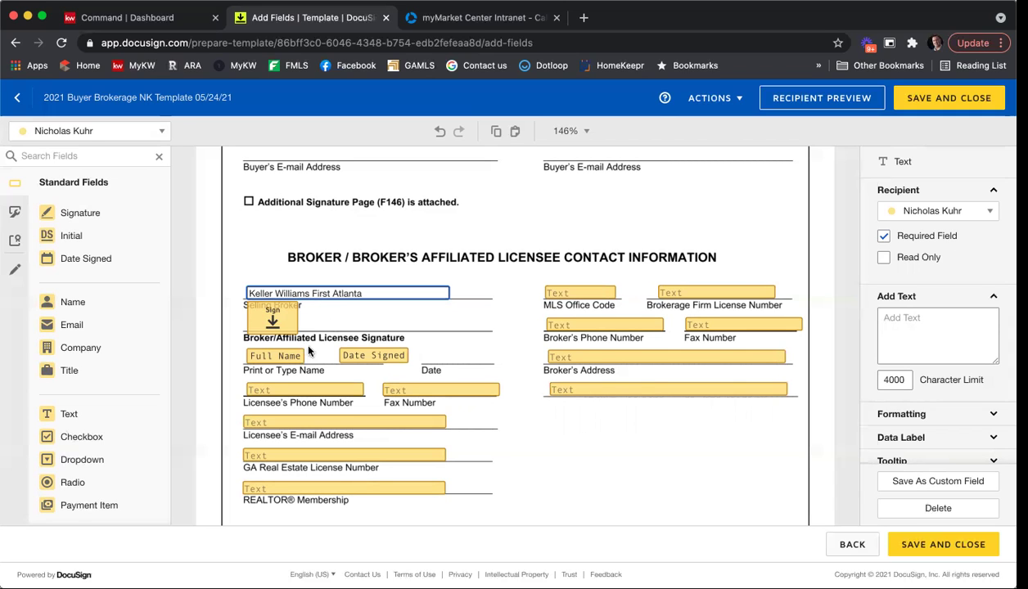
pyautogui.click(279, 352)
# Enter the licensee's phone number and fax number in their text fields.
pyautogui.click(388, 354)
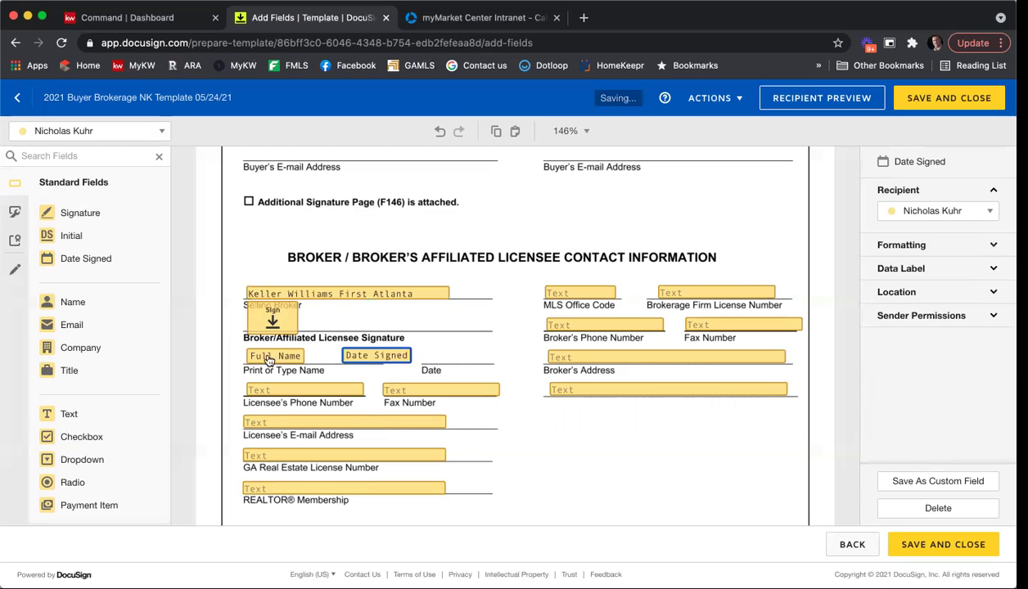
pyautogui.click(295, 393)
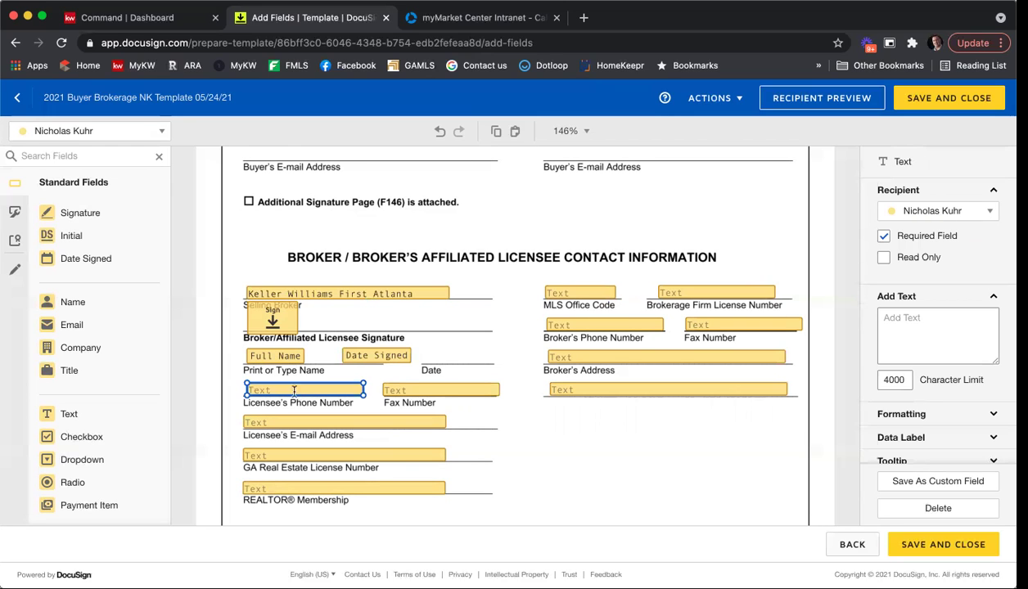
pyautogui.click(294, 393)
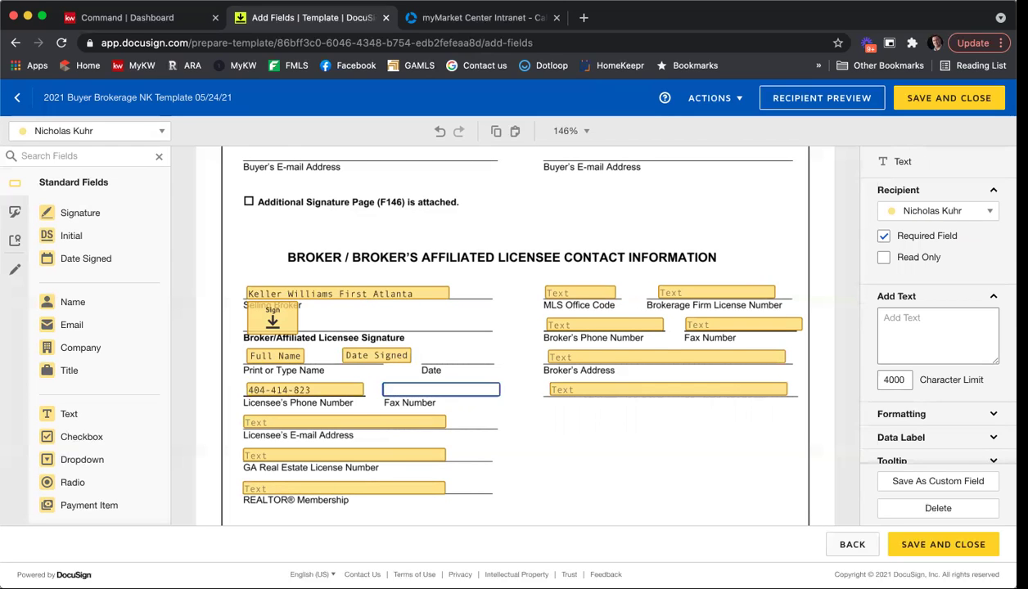
pyautogui.press('Tab')
pyautogui.click(548, 477)
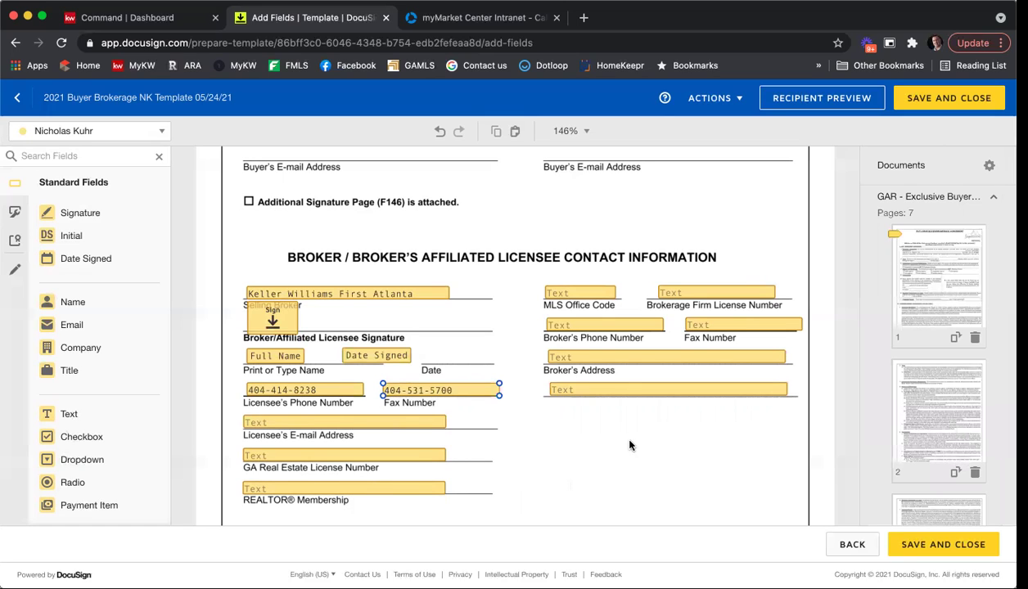
pyautogui.scroll(-5, 536, 245)
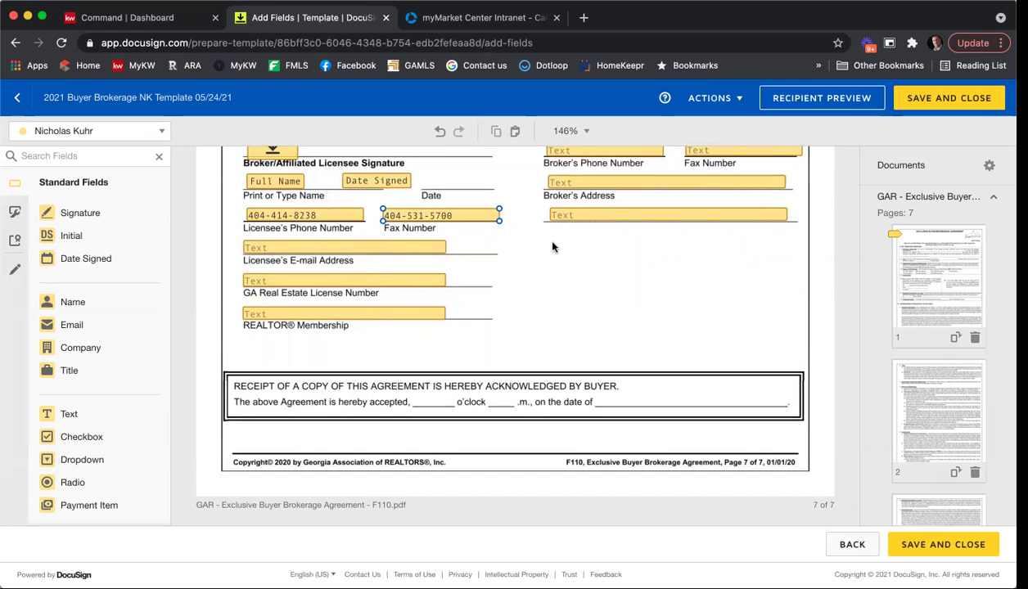
pyautogui.scroll(2, 555, 252)
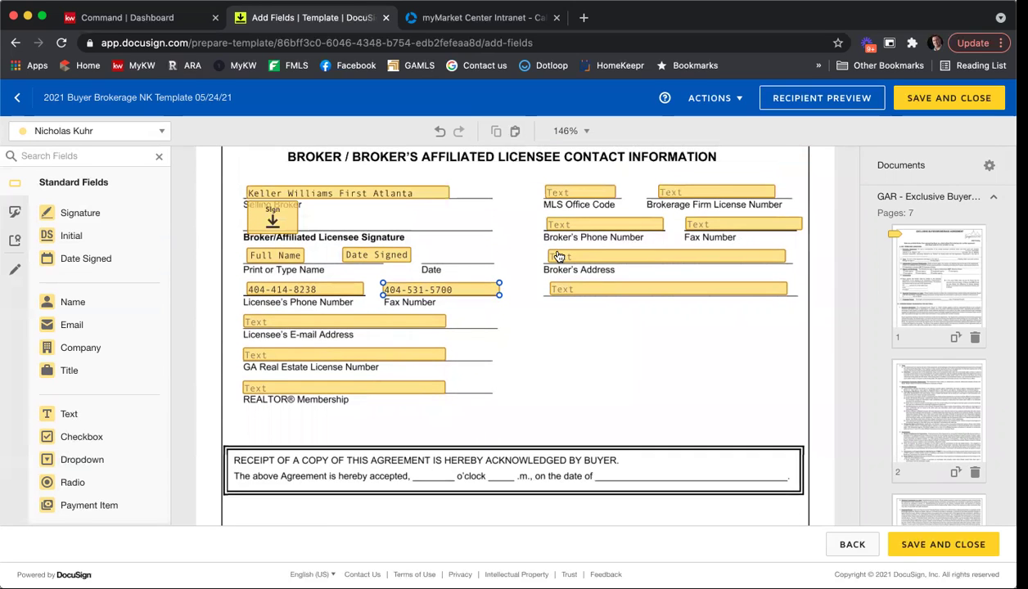
# Save the template, reopen it, and rename roles Seller One and Seller Two to Buyer One and Buyer Two.
pyautogui.click(953, 548)
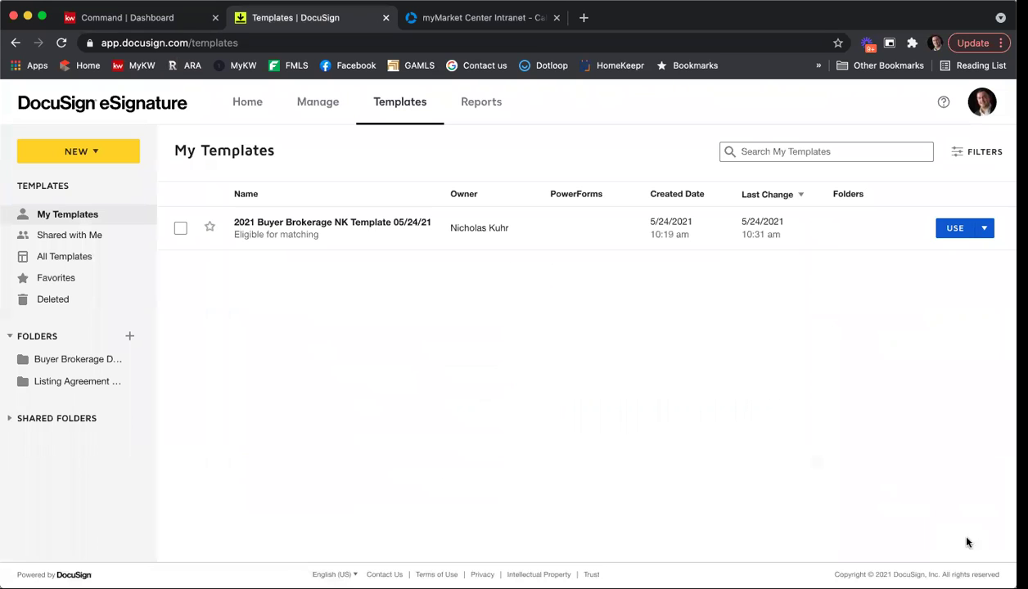
pyautogui.click(984, 228)
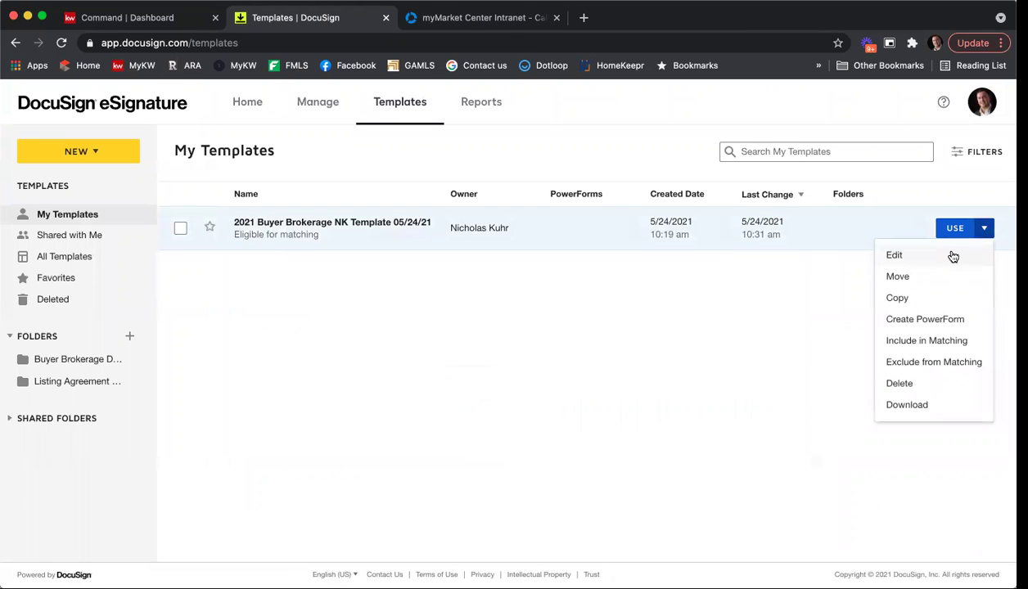
pyautogui.click(952, 257)
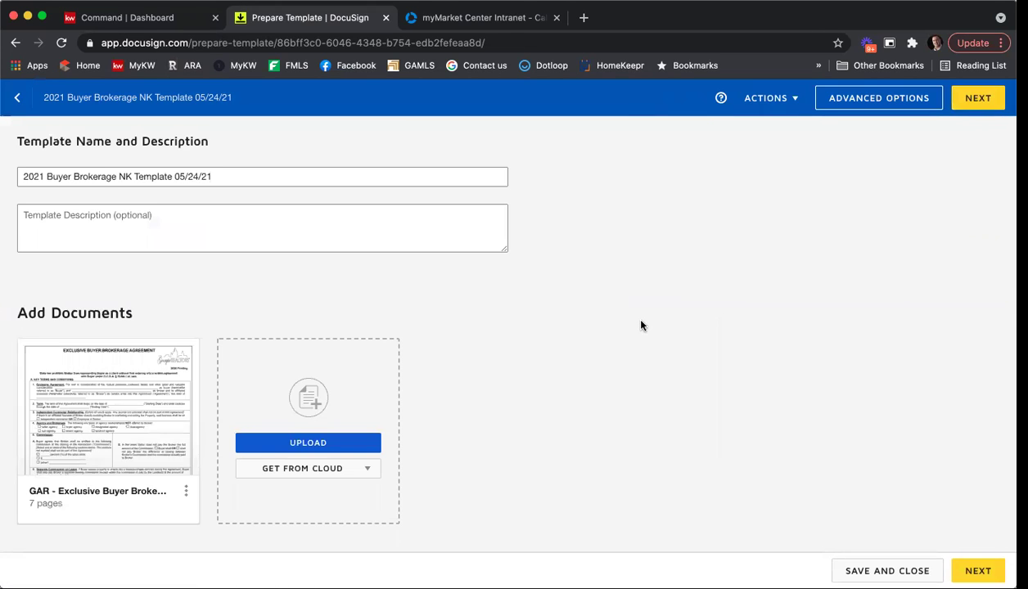
pyautogui.scroll(-6, 641, 324)
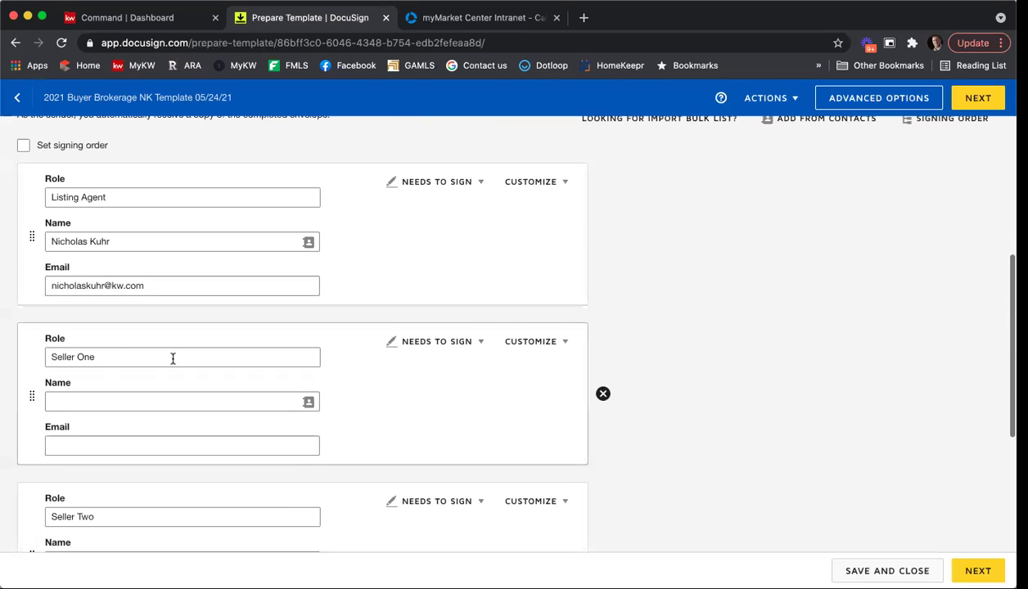
pyautogui.moveTo(65, 357); pyautogui.dragTo(37, 355)
pyautogui.press('BackSpace')
pyautogui.write('Buyer')
pyautogui.scroll(-4, 36, 355)
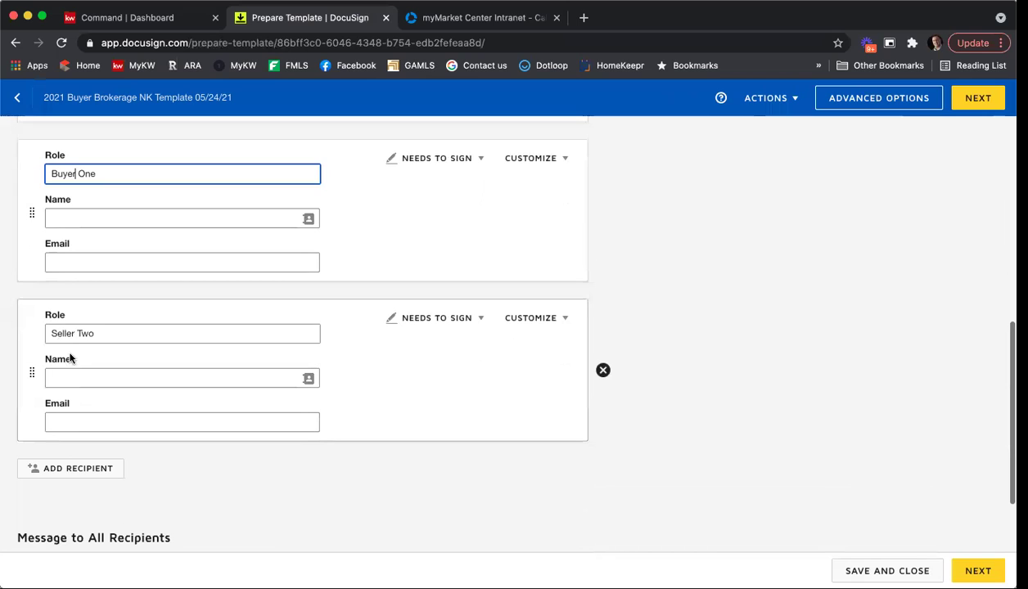
pyautogui.moveTo(75, 334); pyautogui.dragTo(15, 336)
pyautogui.write('Buyer')
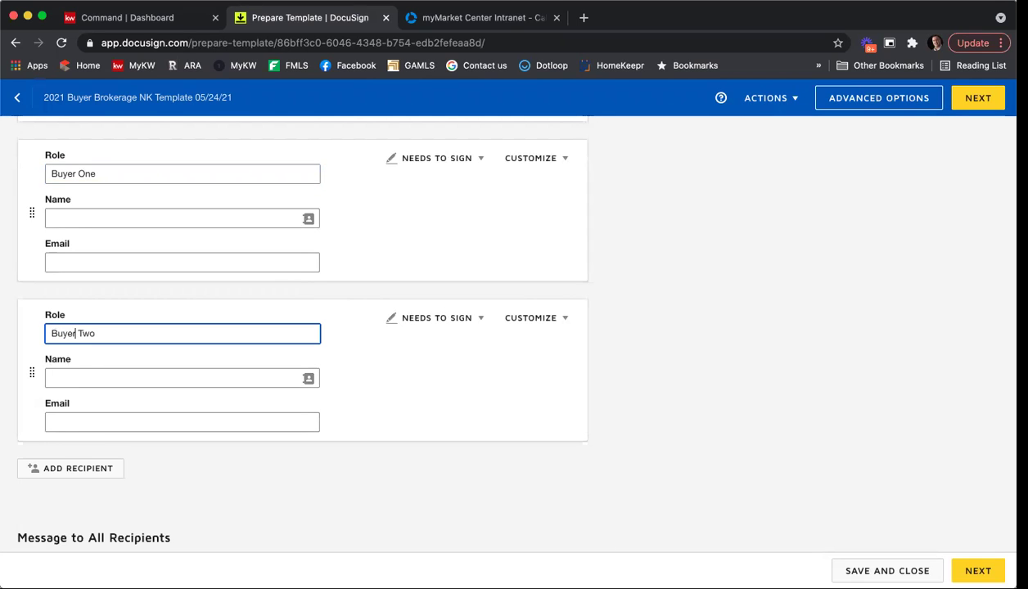
# Review the renamed recipients and page 7 of the agreement, then save the template to My Templates.
pyautogui.click(974, 97)
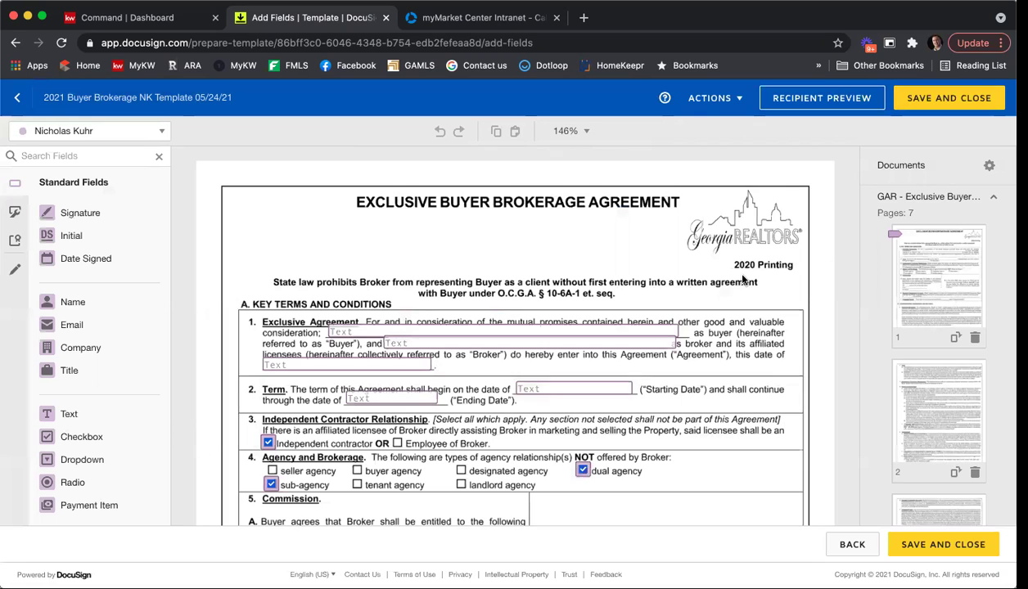
pyautogui.click(135, 131)
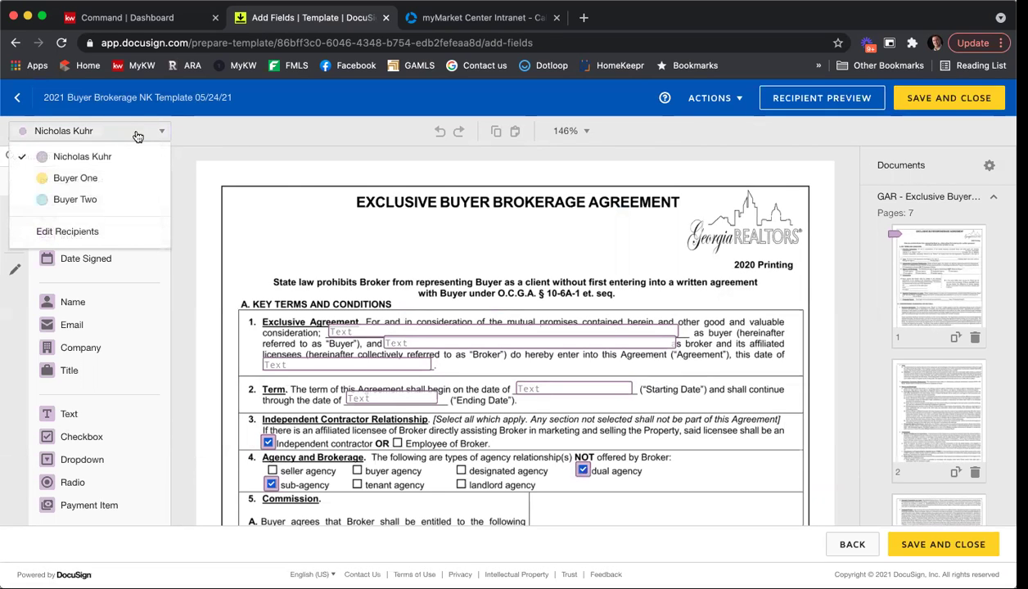
pyautogui.scroll(-10, 304, 194)
pyautogui.scroll(-8, 929, 328)
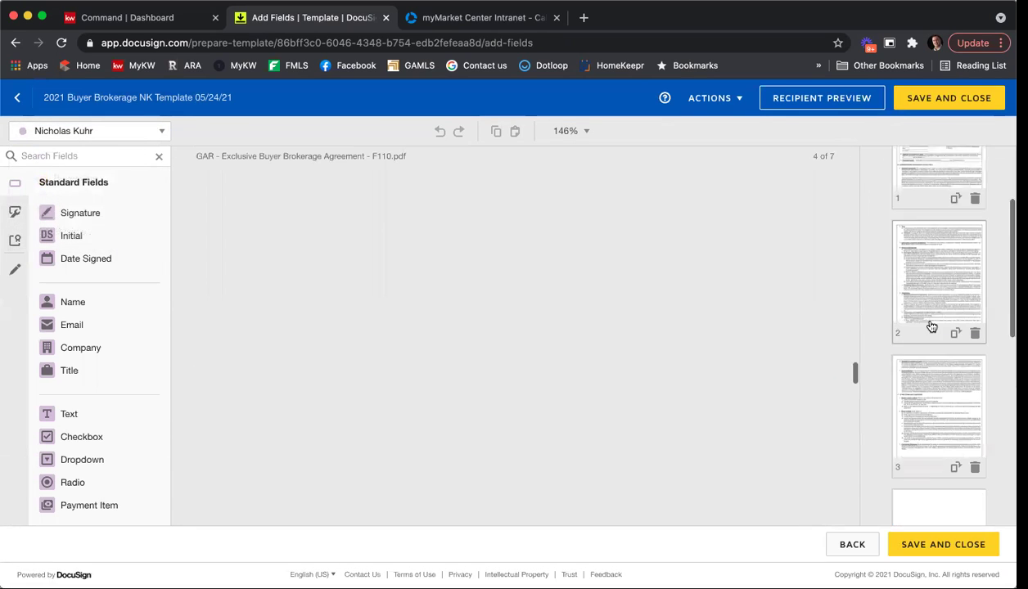
pyautogui.click(937, 446)
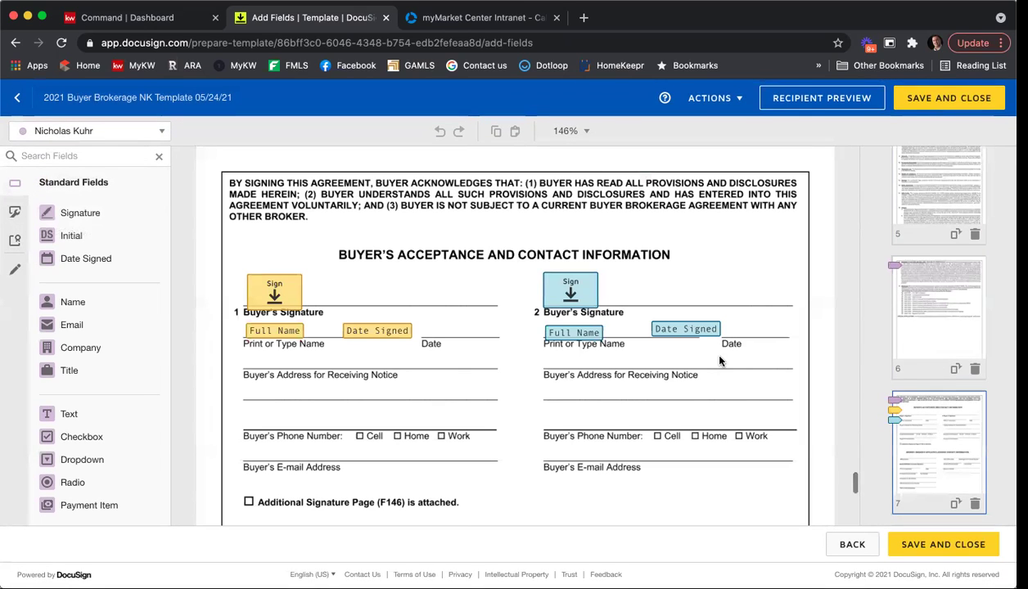
pyautogui.click(161, 136)
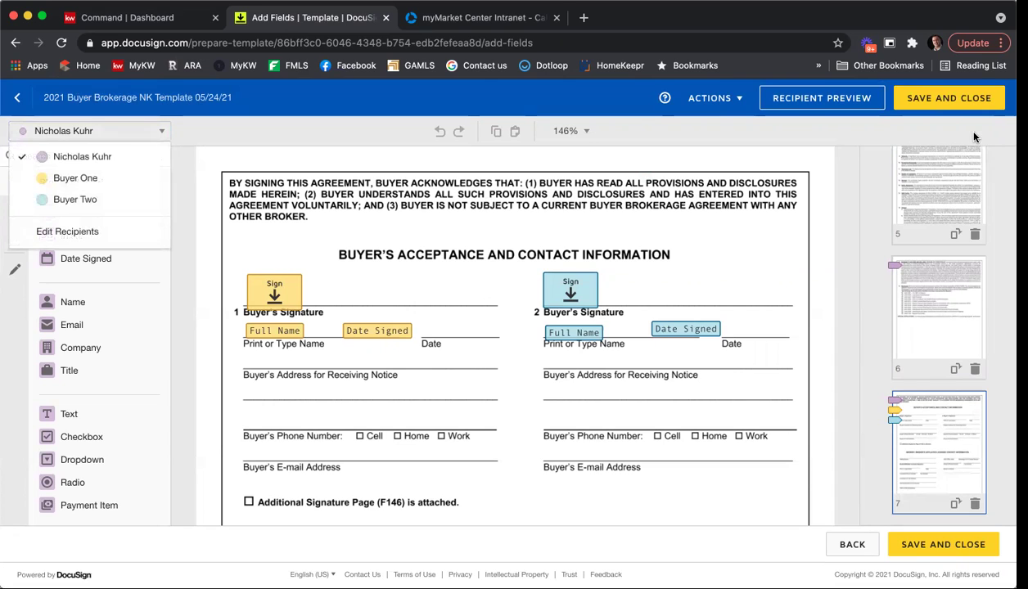
pyautogui.click(939, 102)
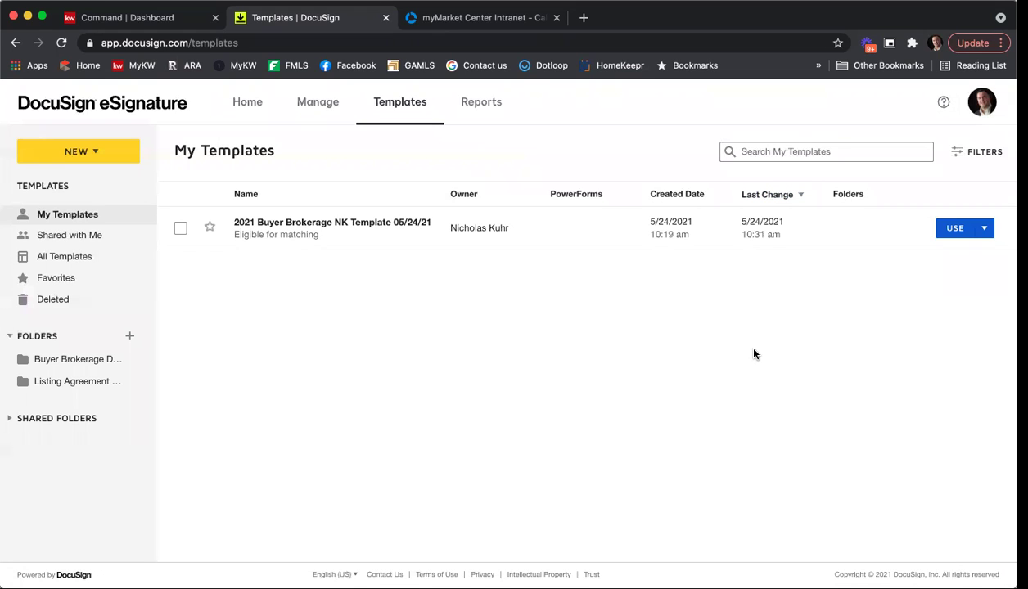
pyautogui.click(986, 106)
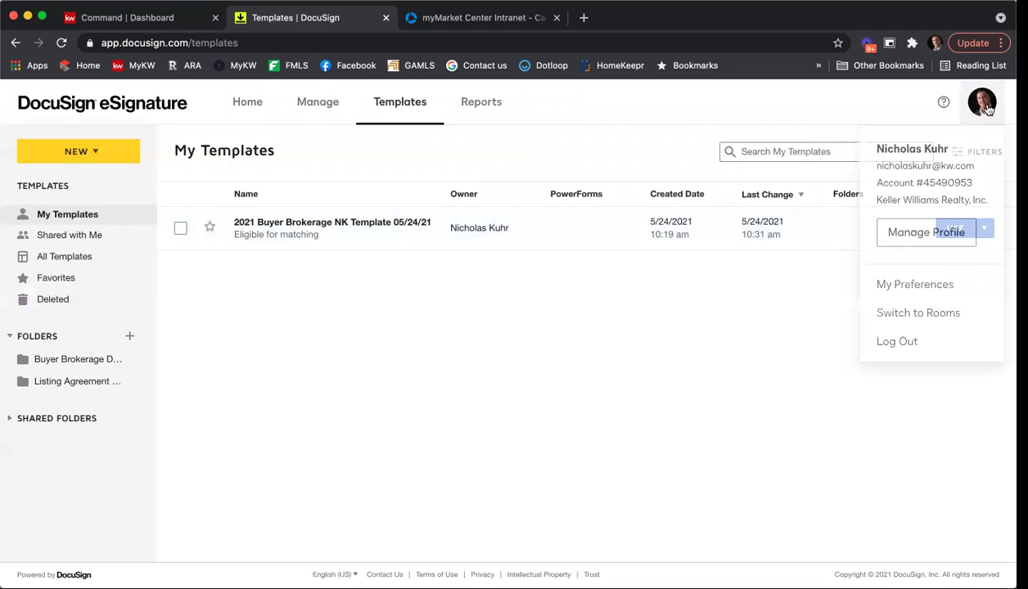
# Switch to Rooms and open the Ignite 5/21 room's Documents, Envelopes tab.
pyautogui.click(946, 316)
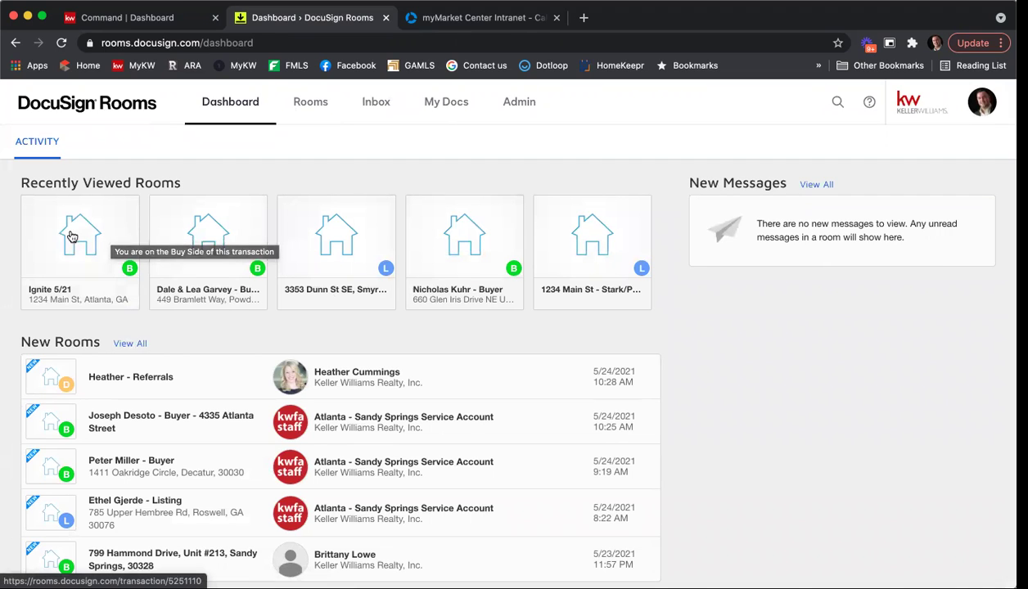
pyautogui.click(71, 237)
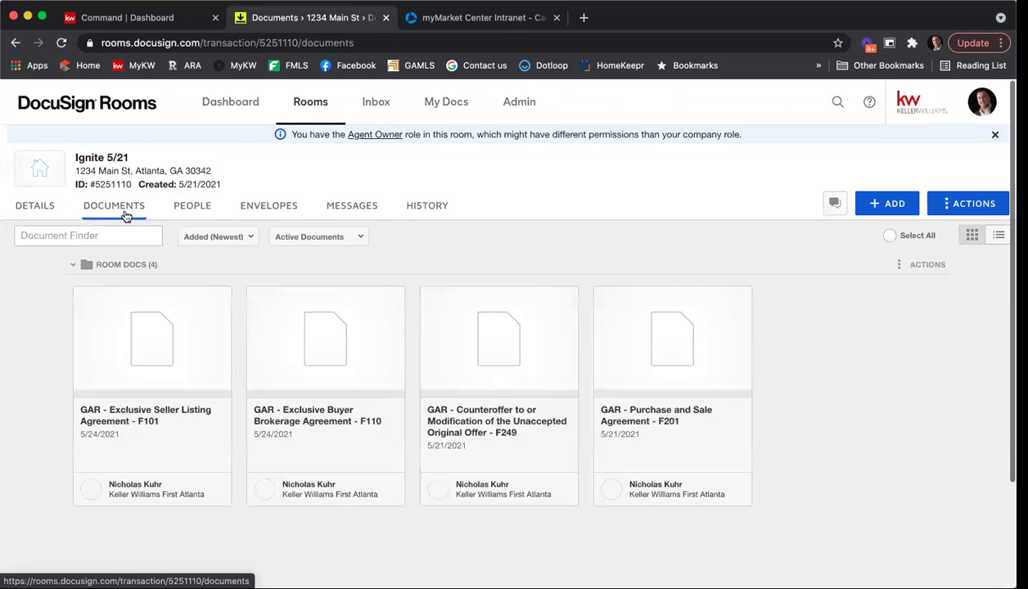
pyautogui.click(126, 215)
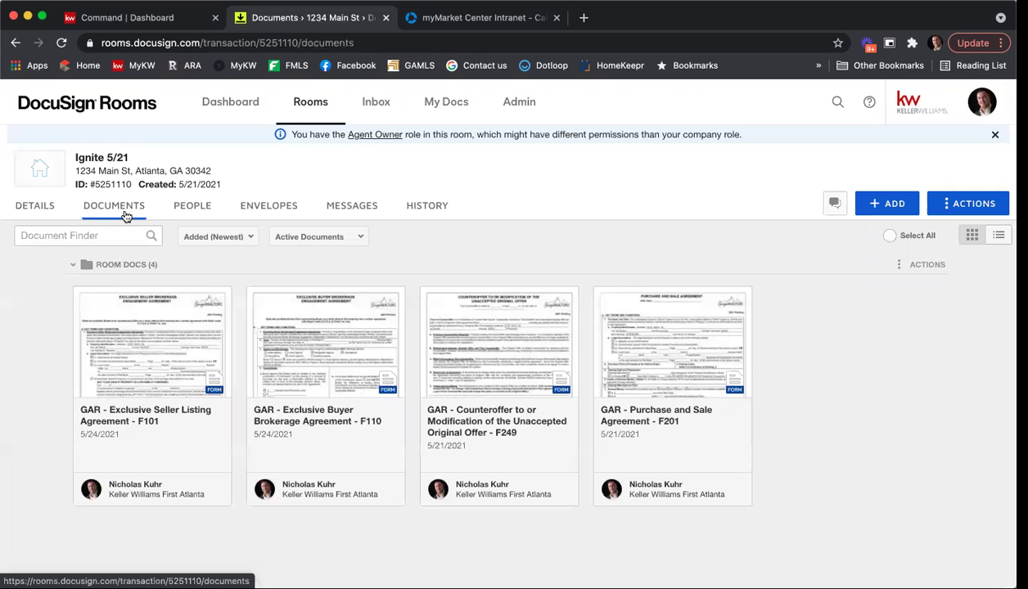
pyautogui.click(250, 211)
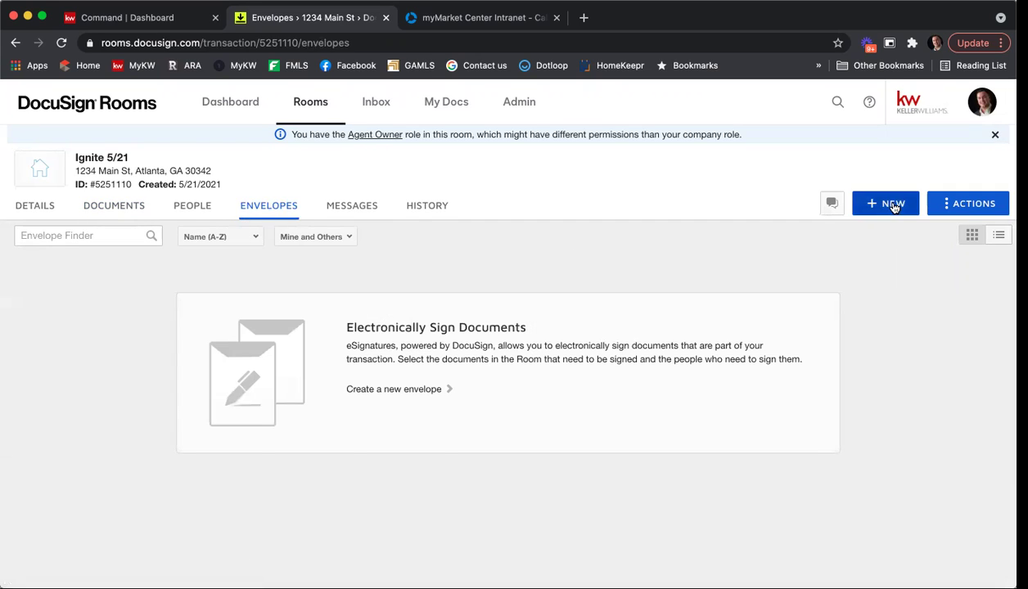
# Create a new envelope named 'Training 5/24'.
pyautogui.click(394, 389)
pyautogui.click(199, 231)
pyautogui.hotkey('shift', 'alt', 'Left')
pyautogui.hotkey('shift', 'alt', 'Left')
pyautogui.write('Training ')
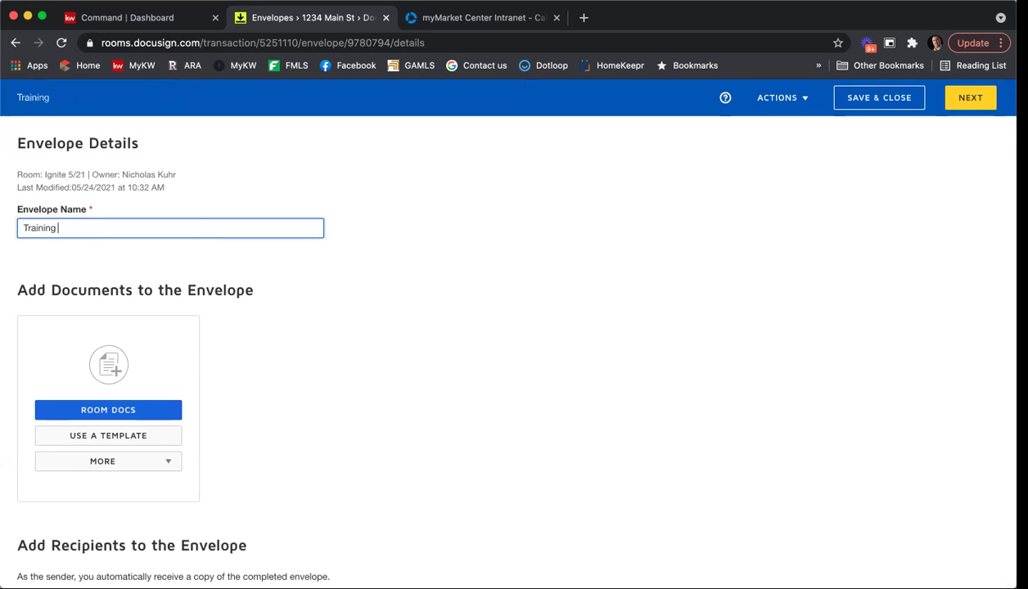
pyautogui.write('5/25')
pyautogui.press('BackSpace')
pyautogui.write('4')
pyautogui.scroll(-2, 449, 298)
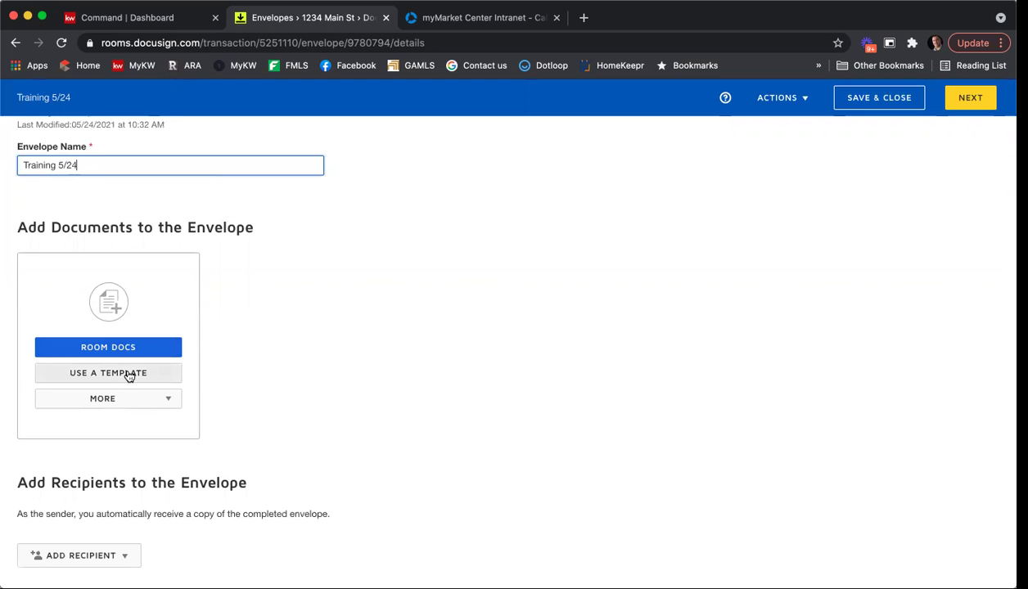
# Add the 2021 Buyer Brokerage NK Template document to the envelope.
pyautogui.click(80, 375)
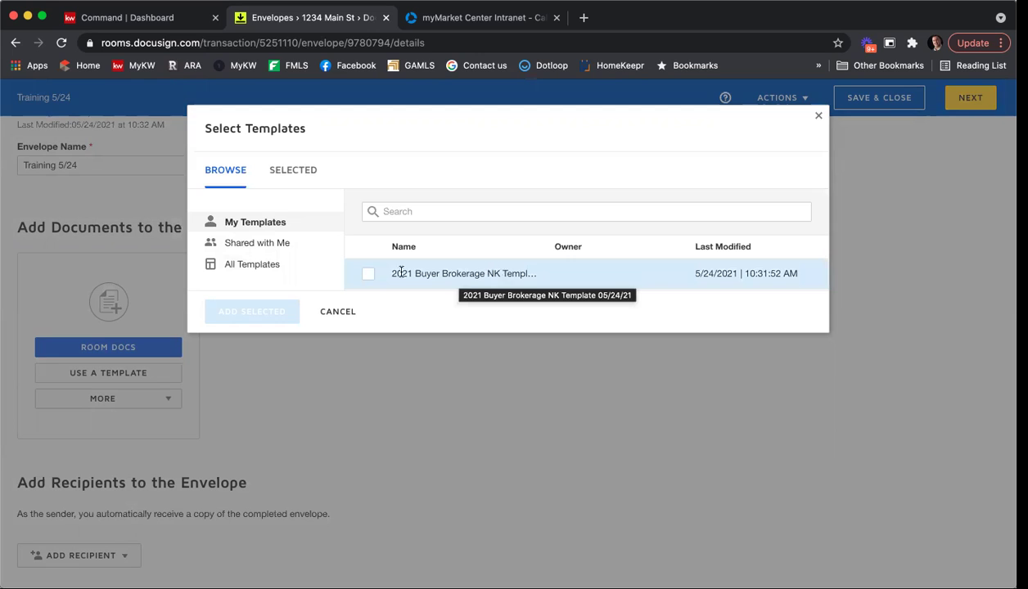
pyautogui.click(368, 275)
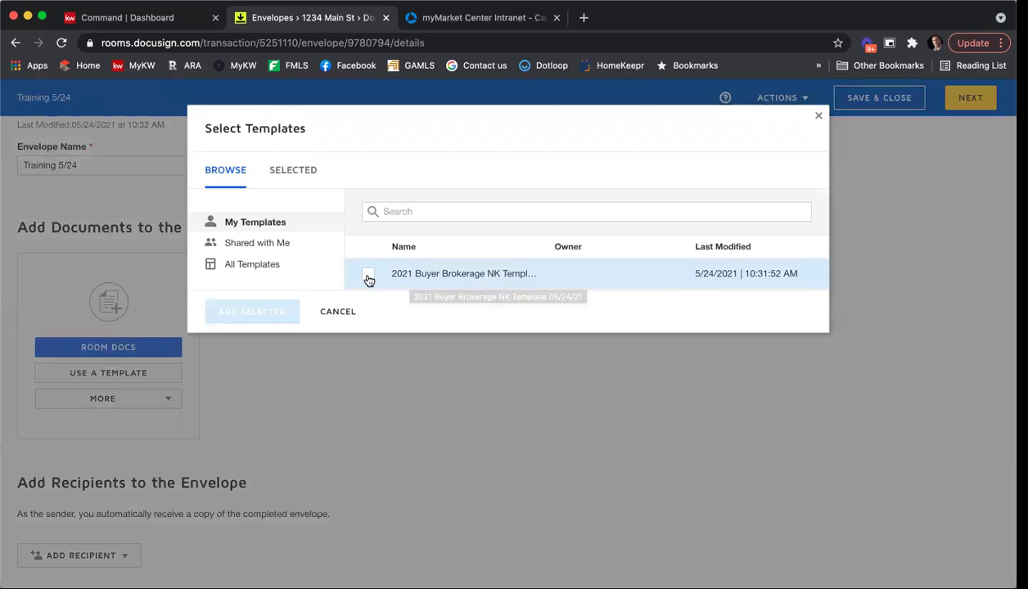
pyautogui.click(244, 316)
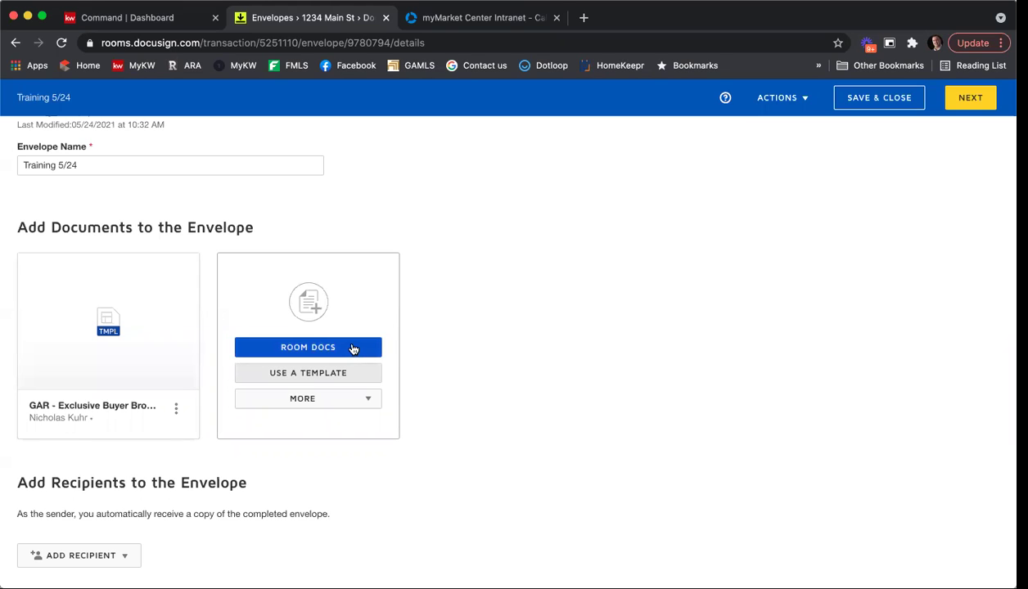
pyautogui.click(353, 348)
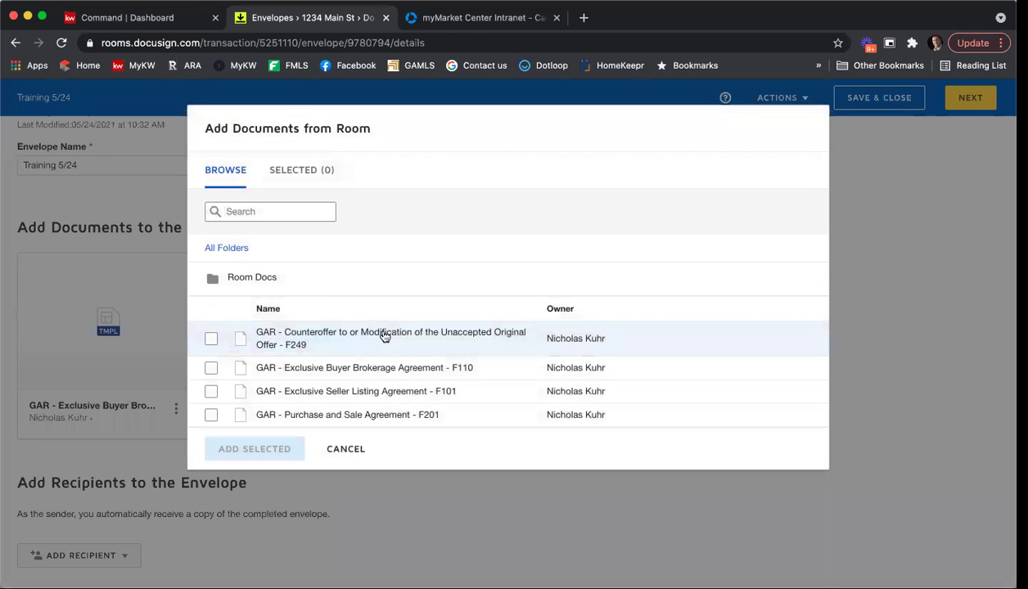
pyautogui.click(212, 415)
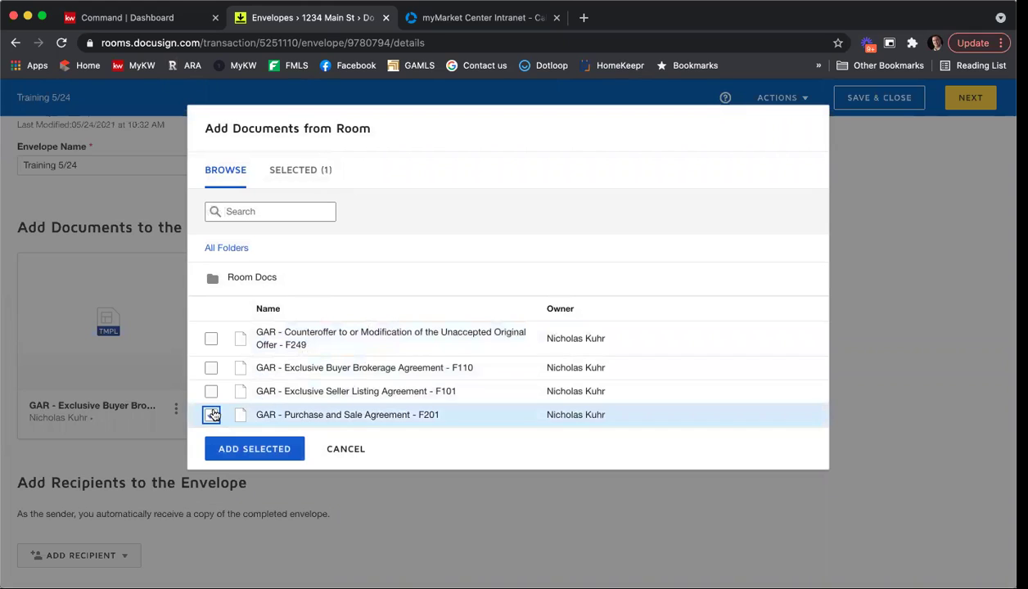
pyautogui.click(264, 450)
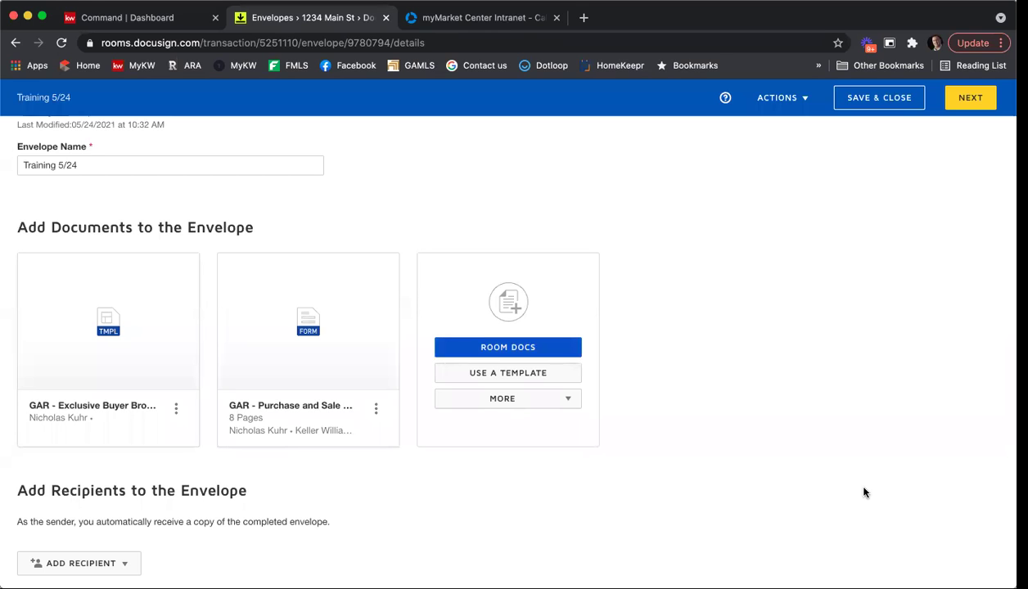
pyautogui.scroll(-3, 826, 448)
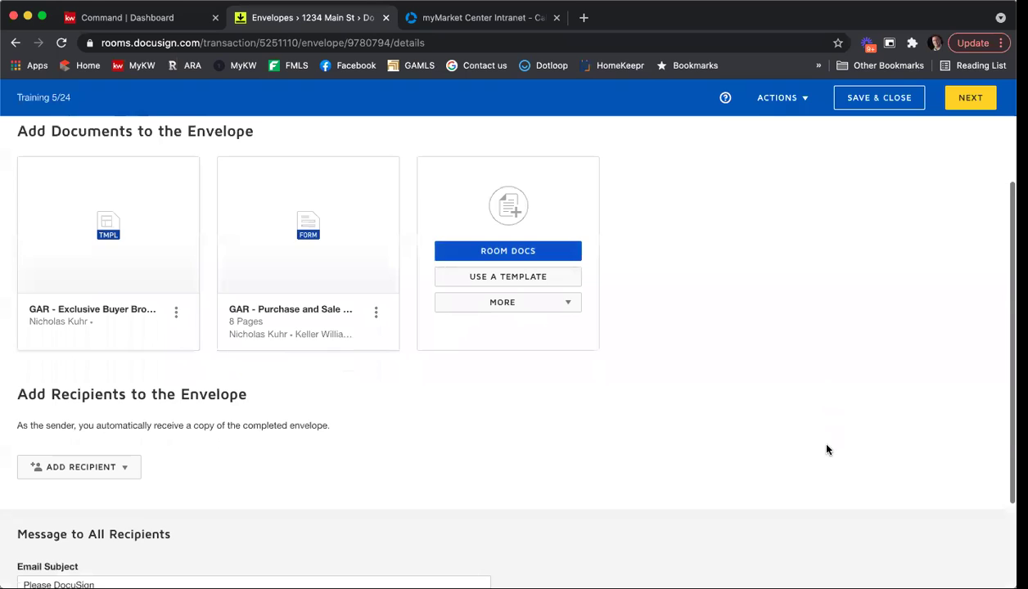
pyautogui.scroll(-1, 819, 447)
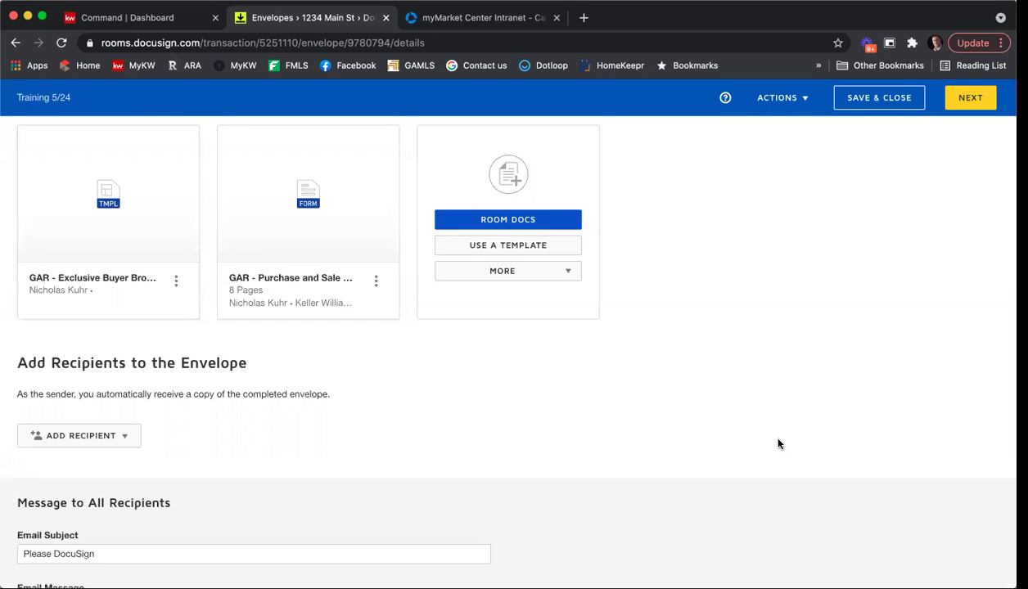
# From Pre-Tagged Roles, assign the buyer contact to Buyer One and leave Buyer Two unassigned.
pyautogui.click(128, 435)
pyautogui.scroll(-1, 215, 412)
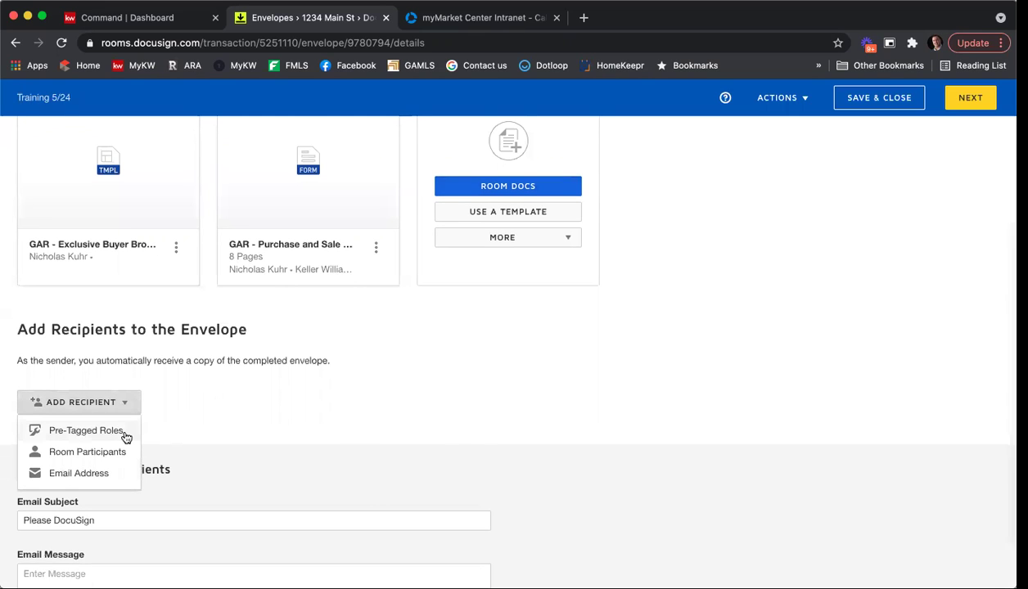
pyautogui.click(125, 435)
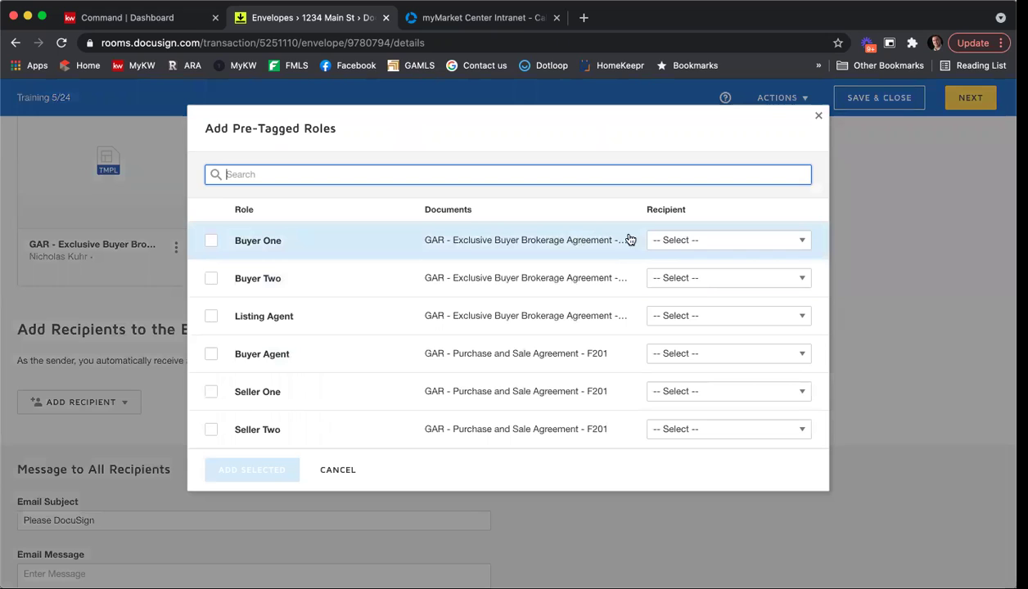
pyautogui.click(683, 239)
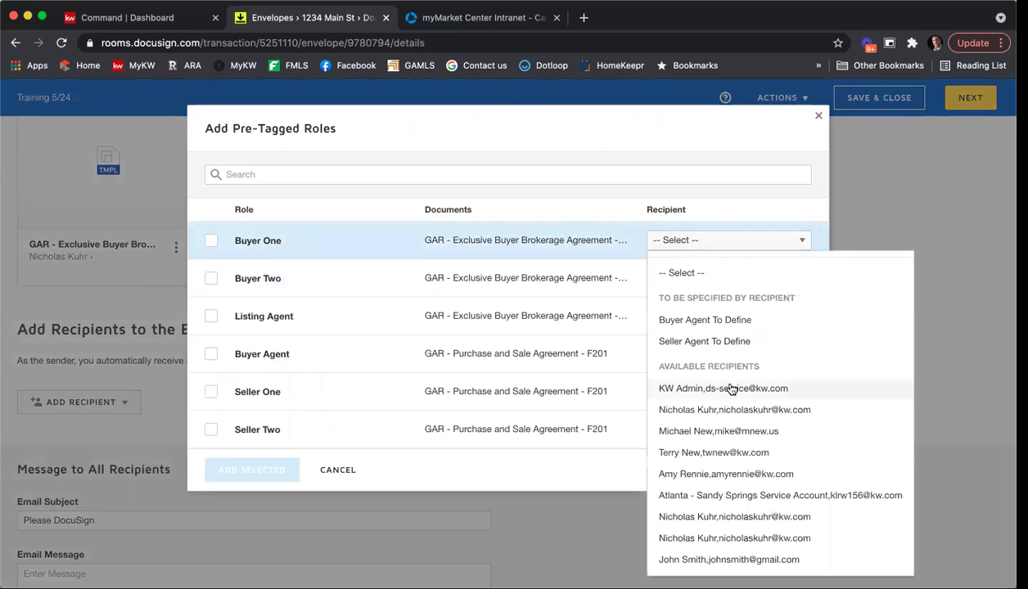
pyautogui.click(759, 559)
pyautogui.click(723, 278)
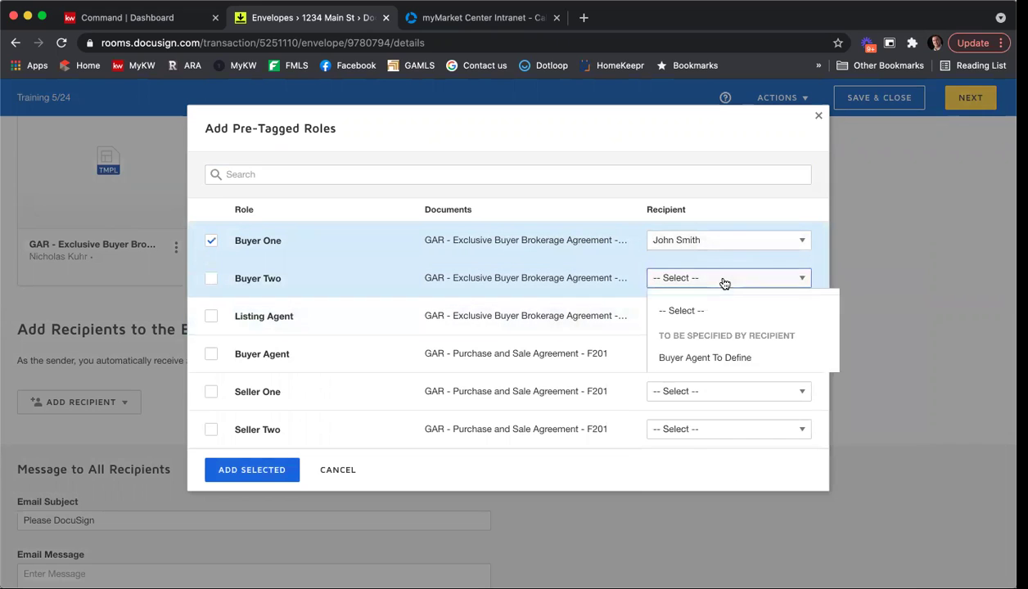
pyautogui.scroll(-1, 781, 403)
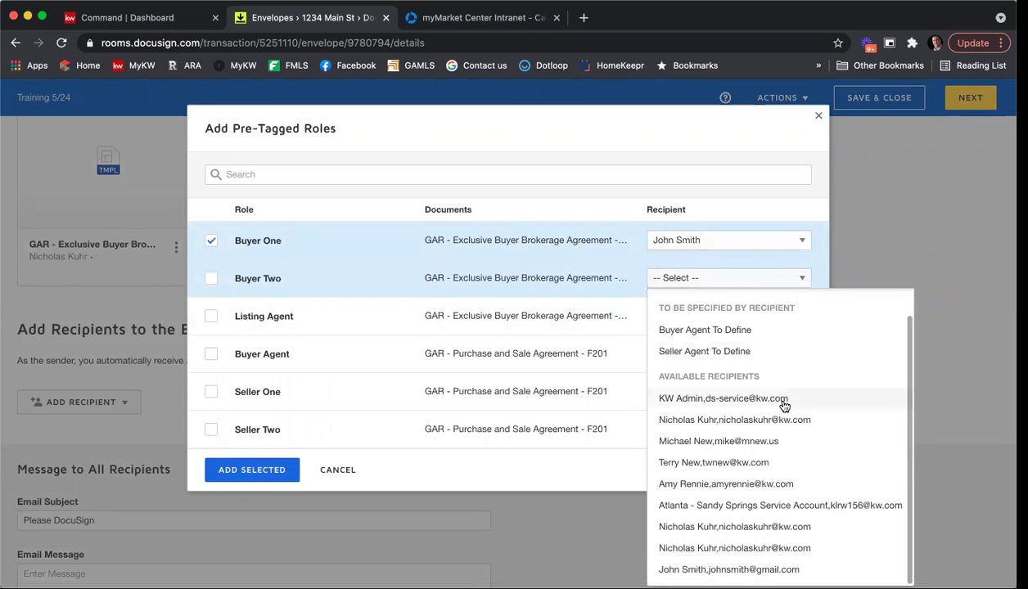
pyautogui.click(667, 201)
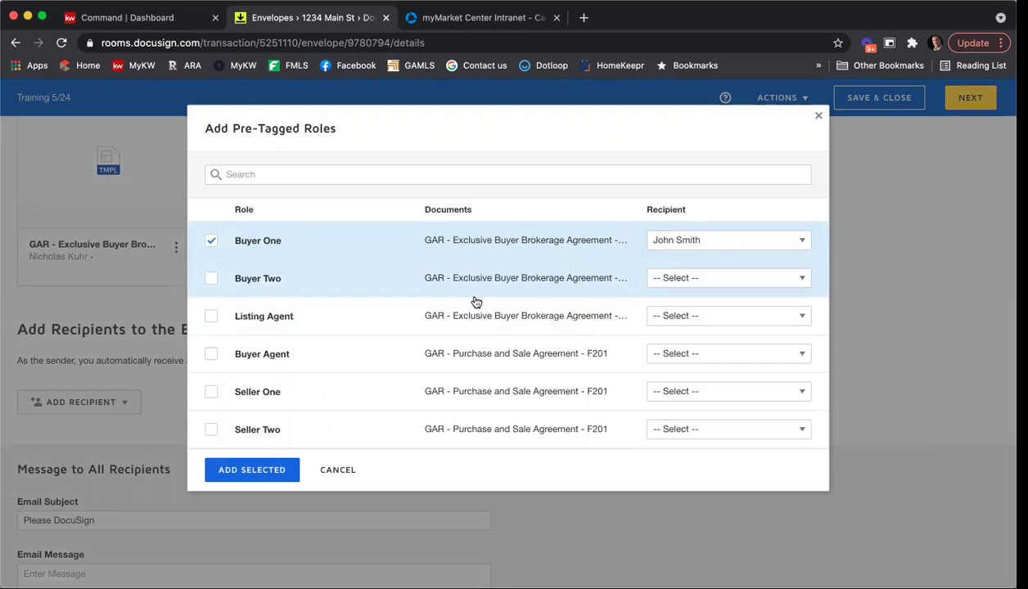
# Assign the agent to the Listing Agent and Buyer Agent roles and add the selected recipients.
pyautogui.click(691, 314)
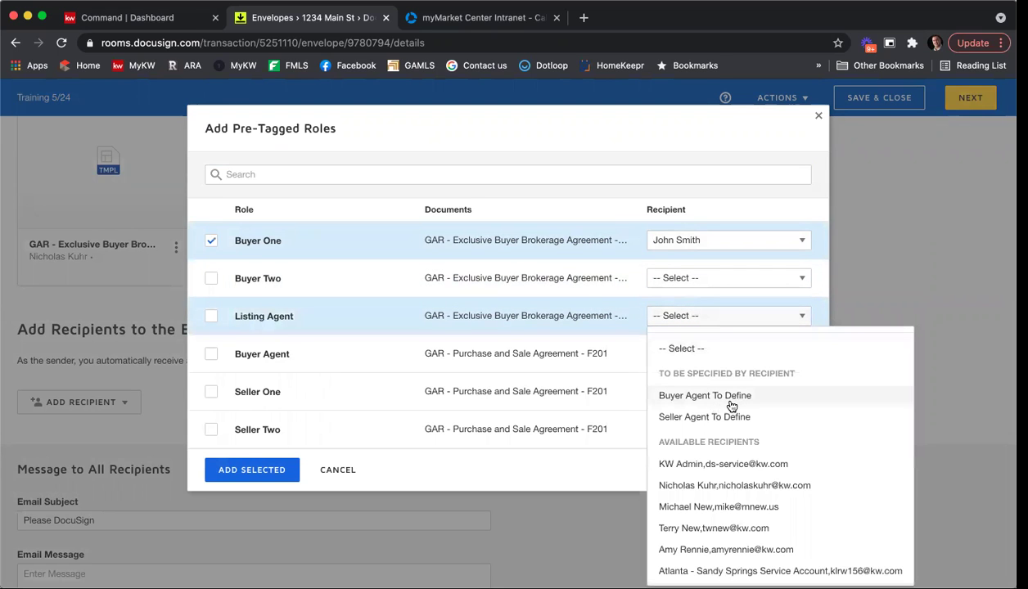
pyautogui.scroll(-2, 747, 449)
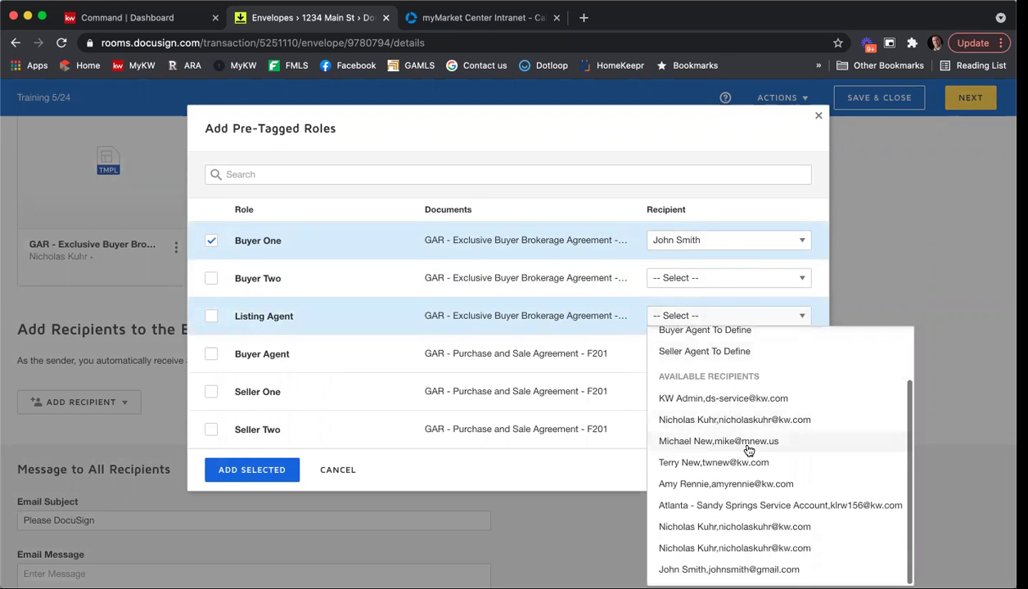
pyautogui.click(745, 528)
pyautogui.click(728, 355)
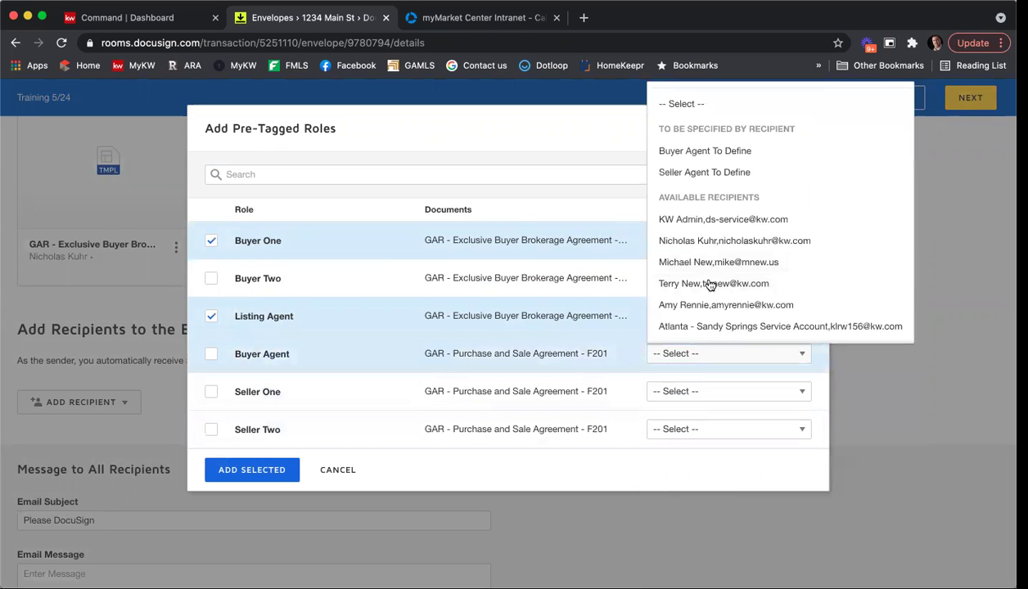
pyautogui.scroll(-1, 720, 287)
pyautogui.click(725, 306)
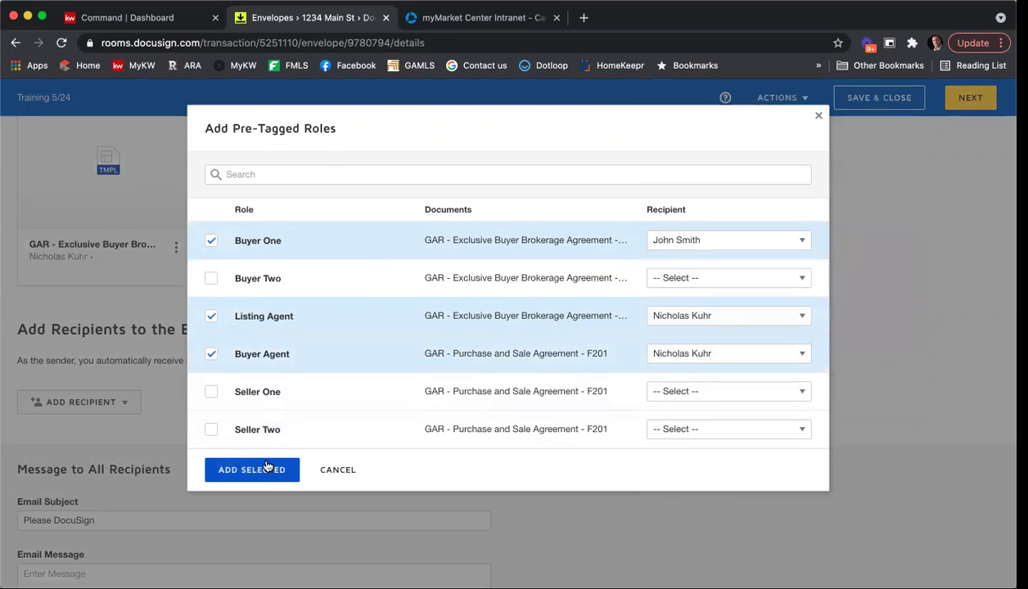
pyautogui.click(268, 470)
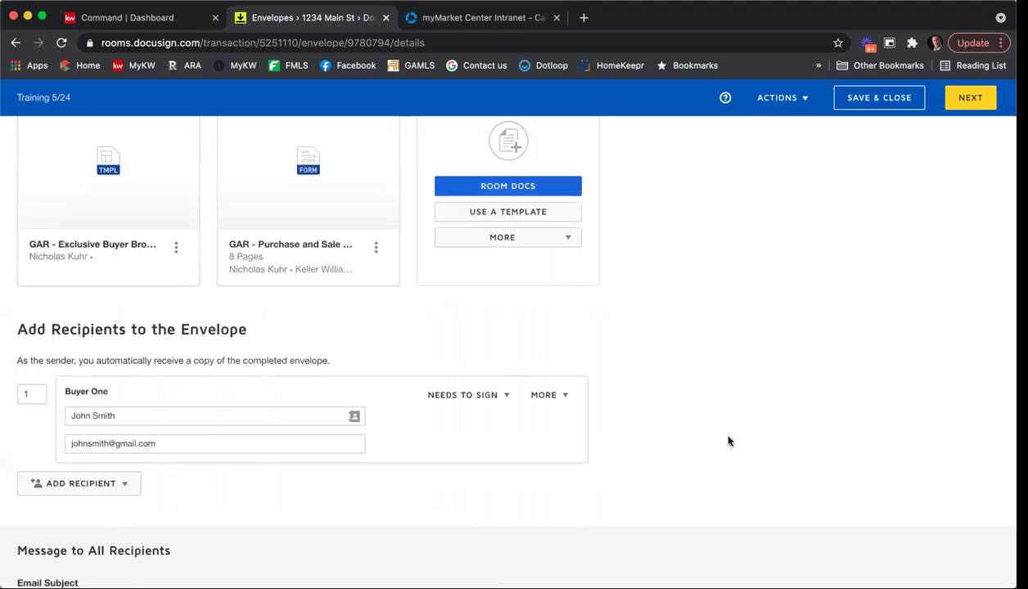
pyautogui.scroll(-3, 720, 442)
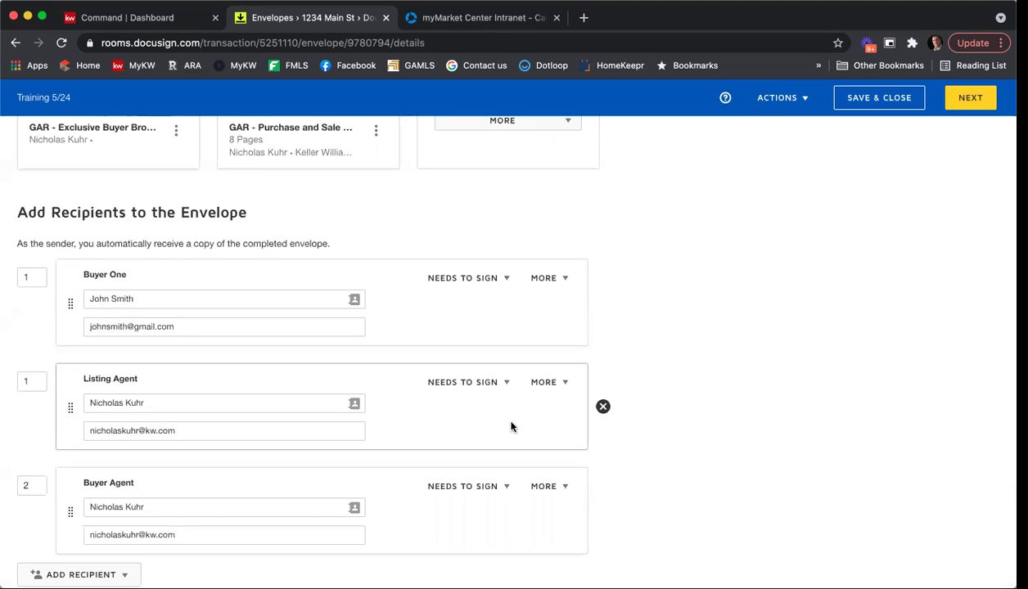
# Set Buyer One's routing order to 3 so the agents sign first.
pyautogui.click(31, 377)
pyautogui.click(37, 484)
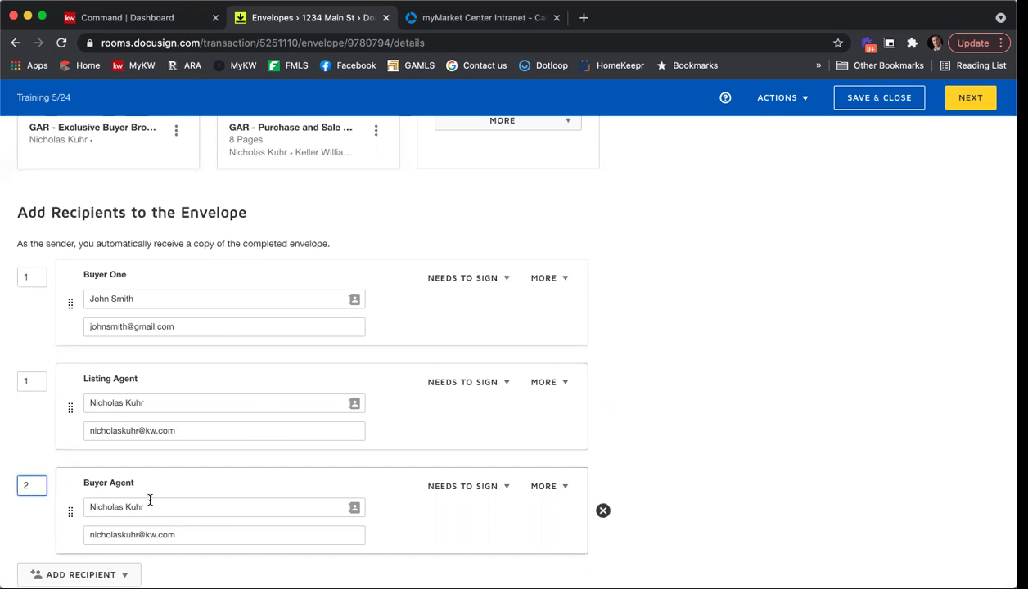
pyautogui.click(28, 276)
pyautogui.write('3')
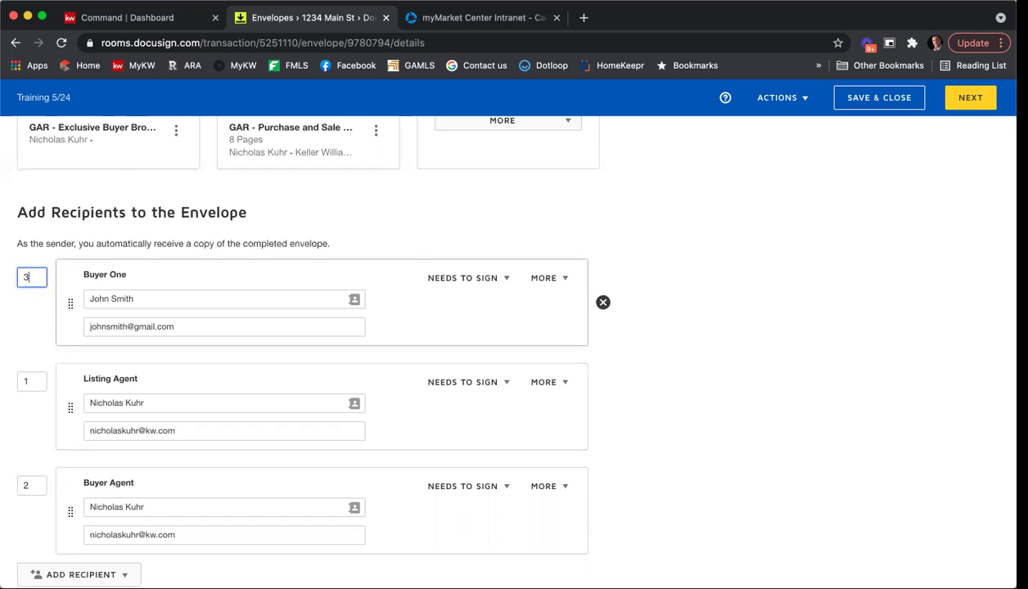
pyautogui.click(831, 408)
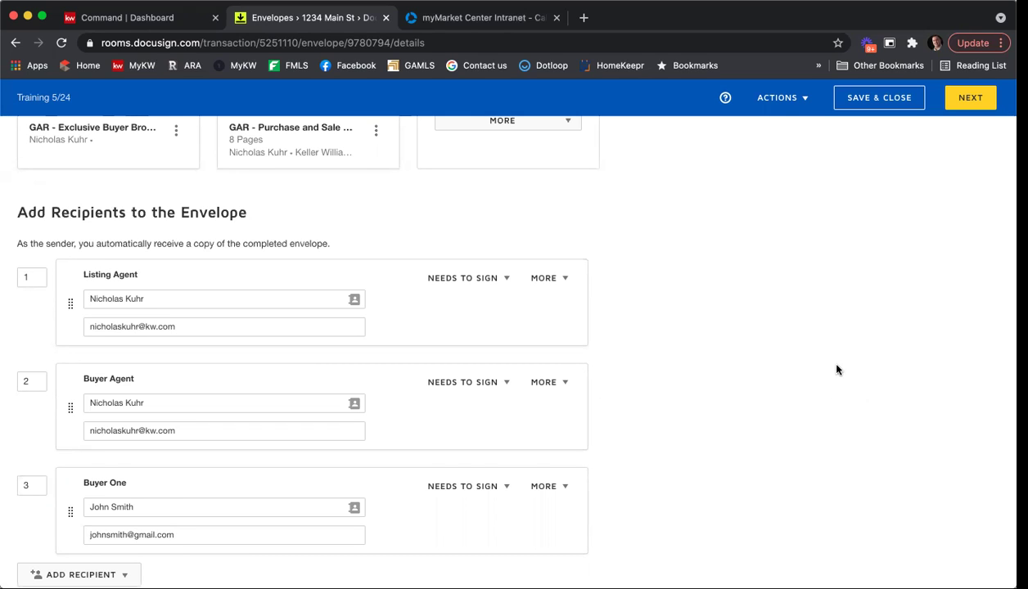
# Set subject 'Please DocuSign - BBA' and message 'Please review and sign.', then continue.
pyautogui.scroll(-3, 836, 367)
pyautogui.scroll(-2, 842, 368)
pyautogui.click(297, 457)
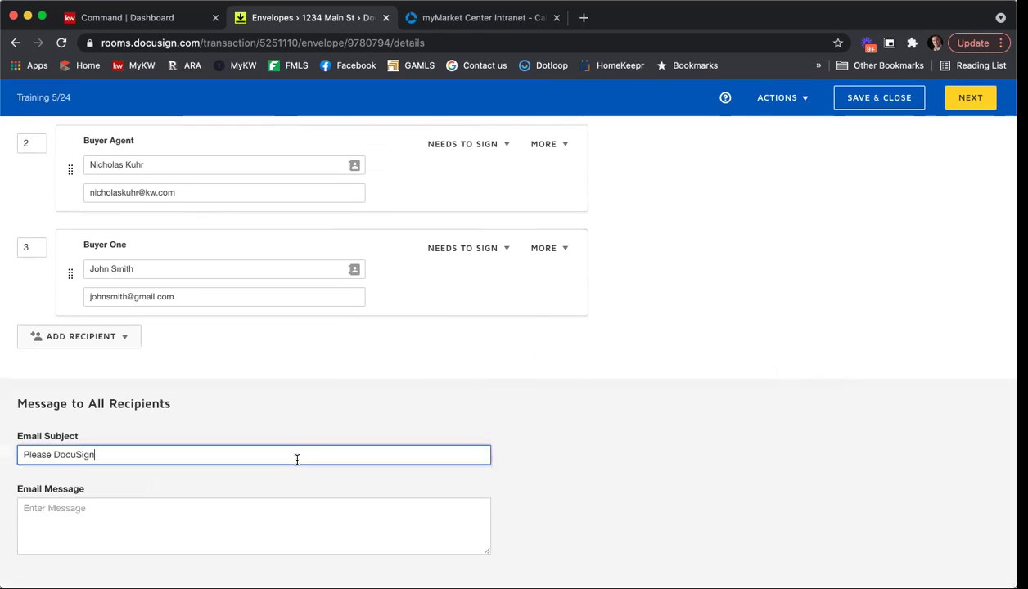
pyautogui.write('- BBA')
pyautogui.press('Tab')
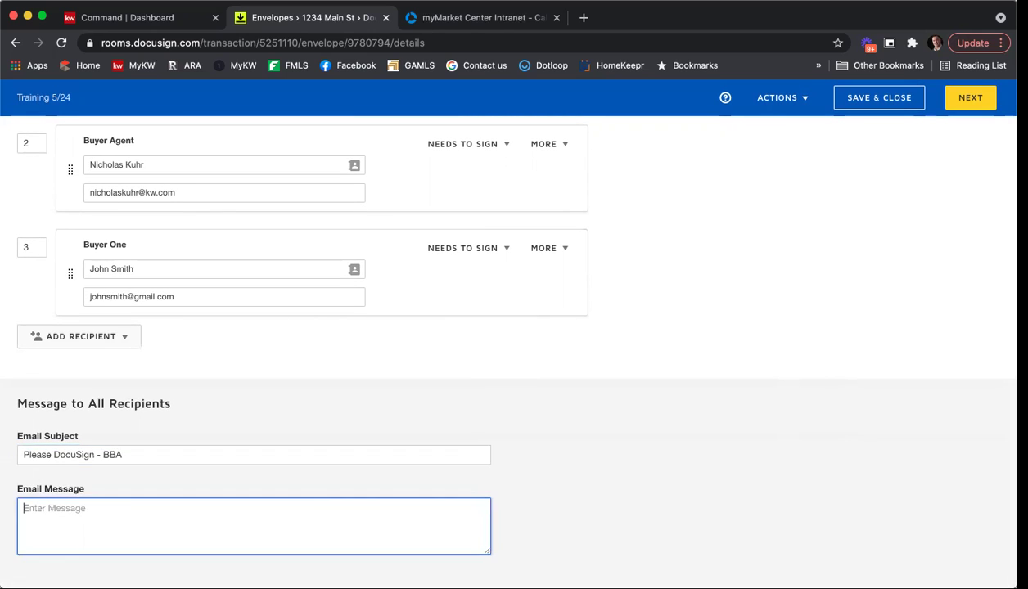
pyautogui.write('Please review ands ig')
pyautogui.press('BackSpace')
pyautogui.write('sign.')
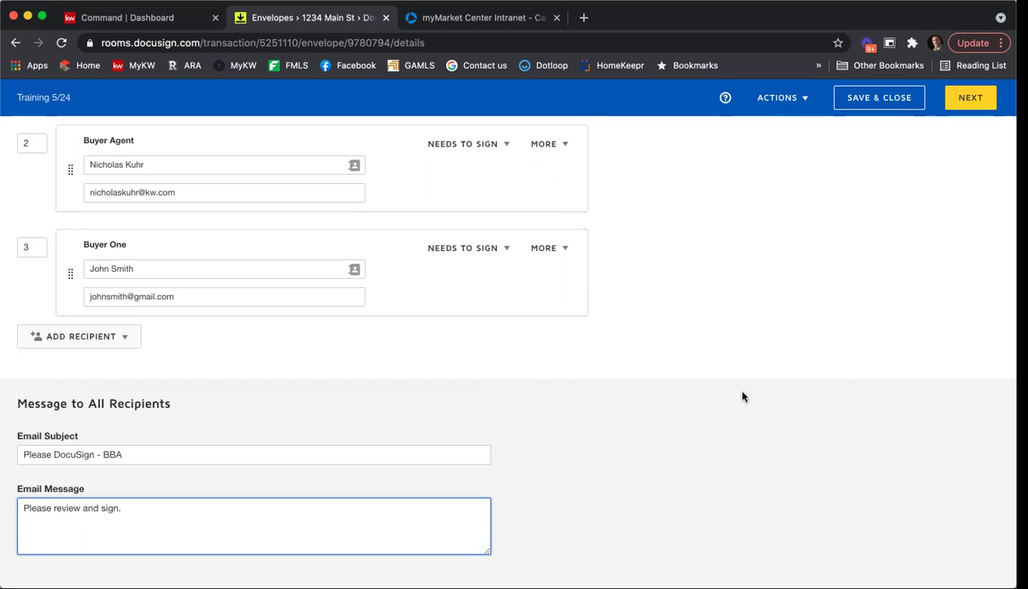
pyautogui.click(973, 99)
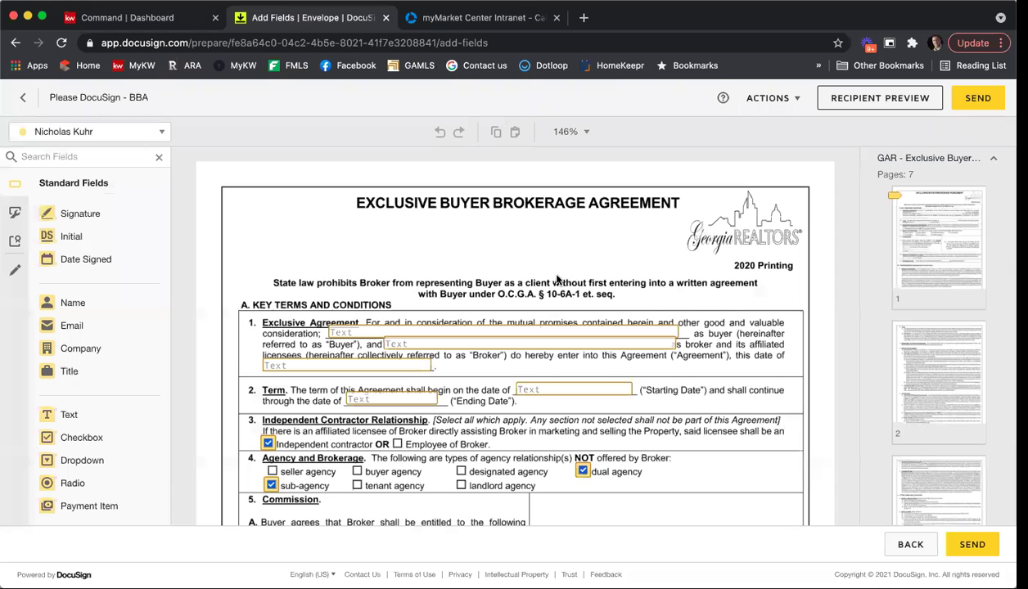
# Enter the buyer's name, broker Keller Williams First Atlanta and agreement date 5/24/21.
pyautogui.scroll(-1, 369, 319)
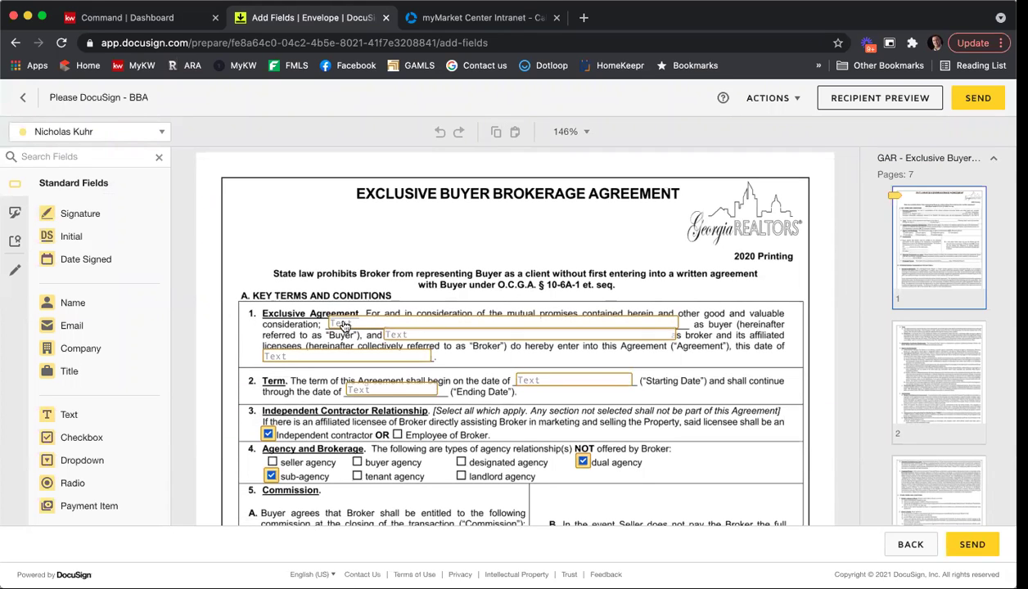
pyautogui.click(344, 325)
pyautogui.write('Buyer')
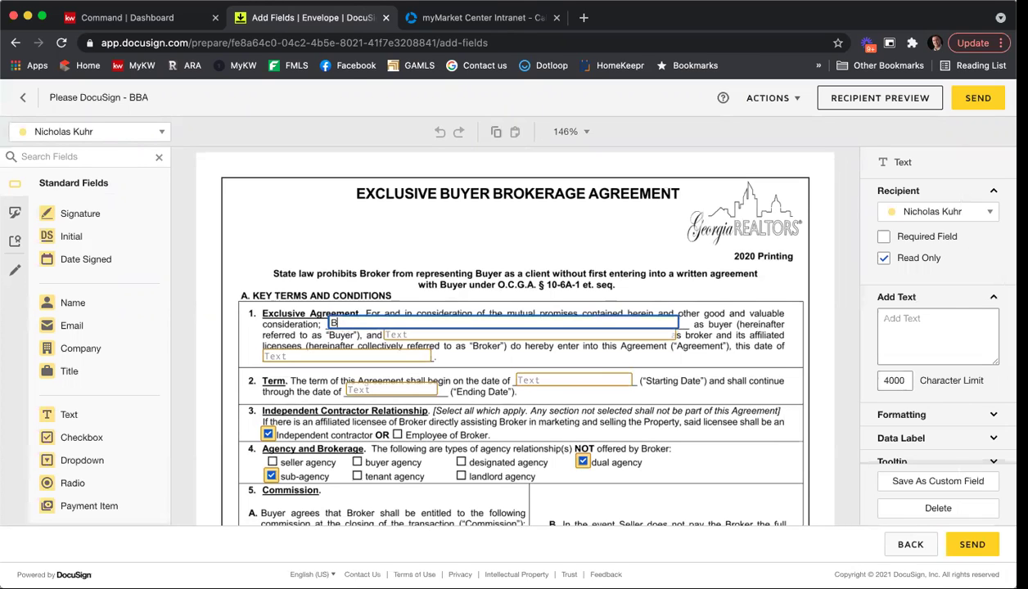
pyautogui.press('BackSpace')
pyautogui.press('BackSpace')
pyautogui.write('JO')
pyautogui.write('ohn')
pyautogui.write('hn Smith')
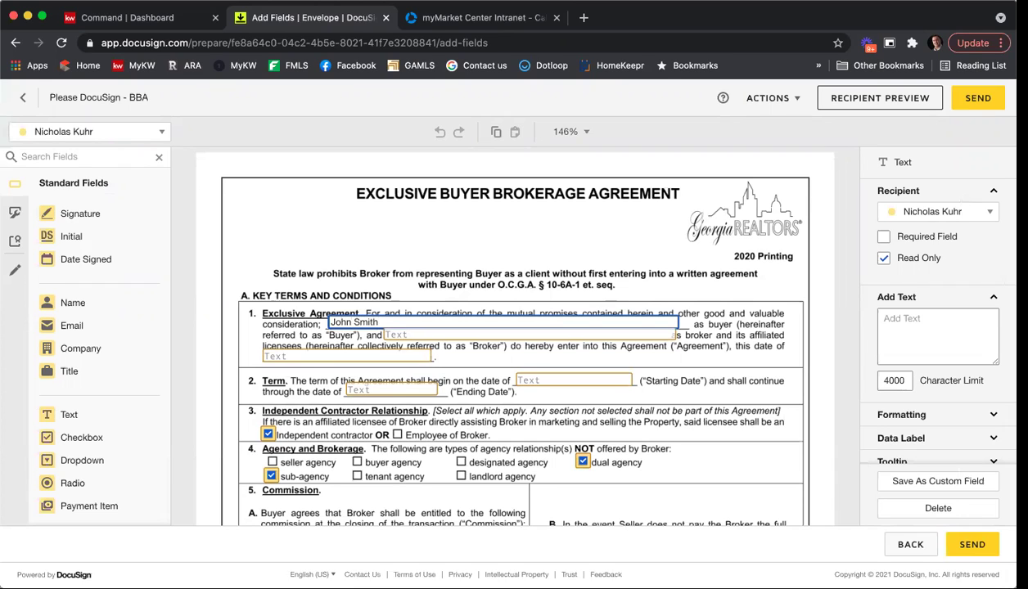
pyautogui.press('Tab')
pyautogui.write('Keller Willia')
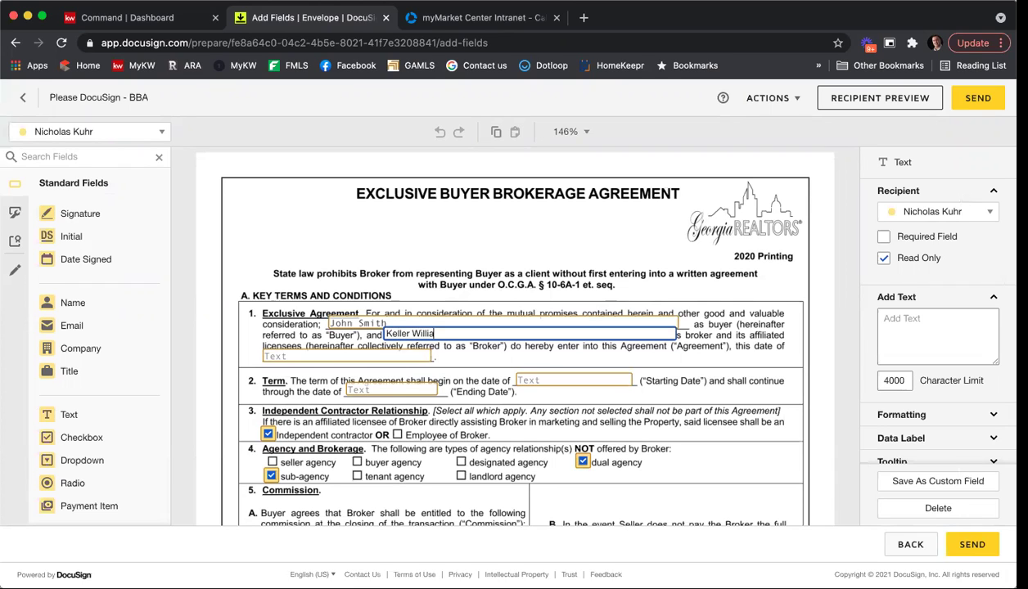
pyautogui.write('ms First Atlanta')
pyautogui.press('Tab')
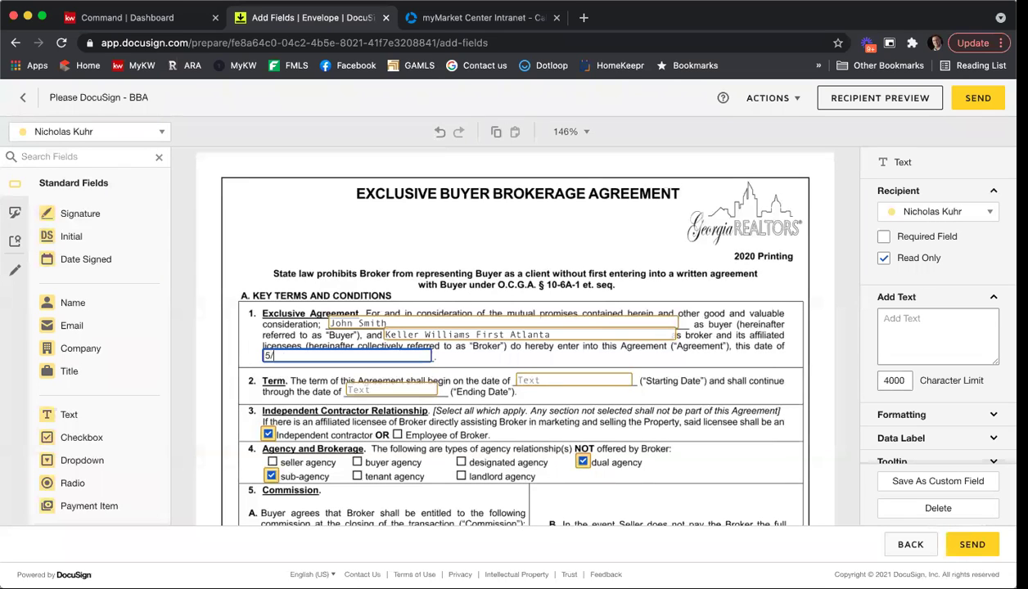
pyautogui.write('5/24/21')
# Set the Starting Date to 5/24/21 and the Ending Date to 6/24/21.
pyautogui.click(547, 379)
pyautogui.write('5/04')
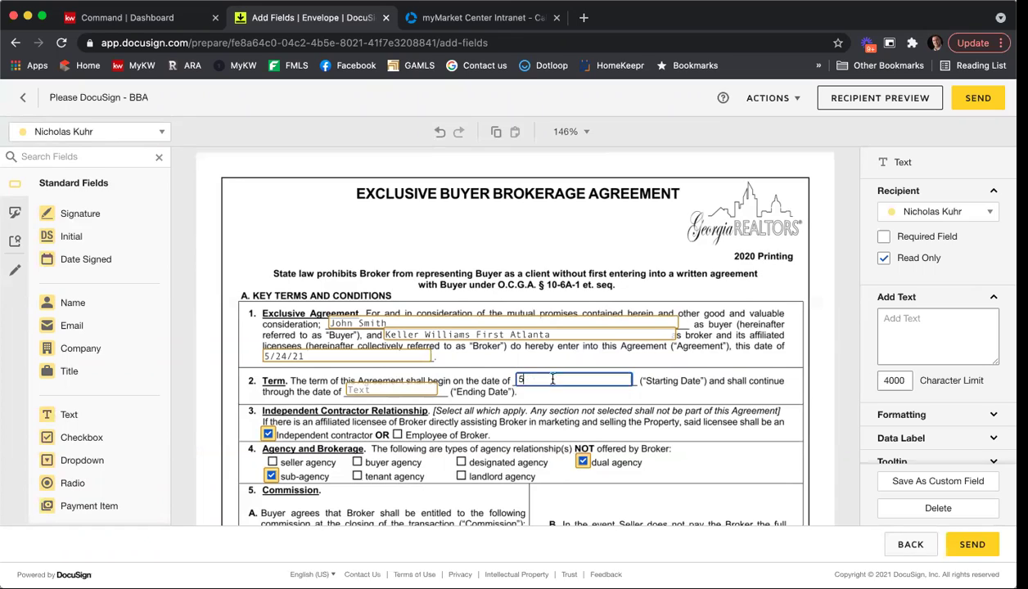
pyautogui.press('BackSpace')
pyautogui.press('BackSpace')
pyautogui.write('24/21')
pyautogui.click(391, 390)
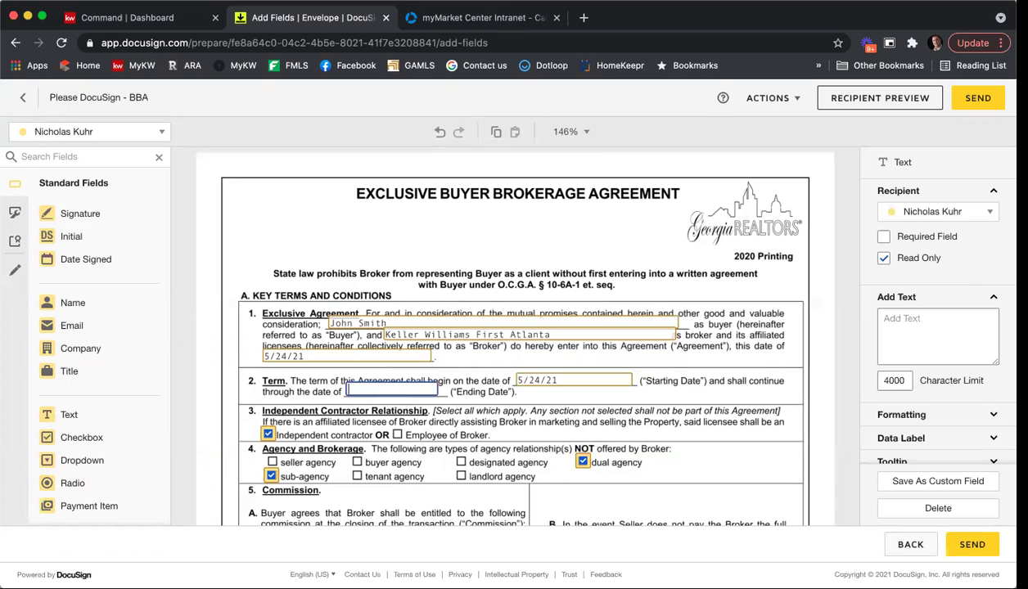
pyautogui.write('6/24/21')
# Set the commission percentage field to 6 and make it required.
pyautogui.scroll(-2, 703, 374)
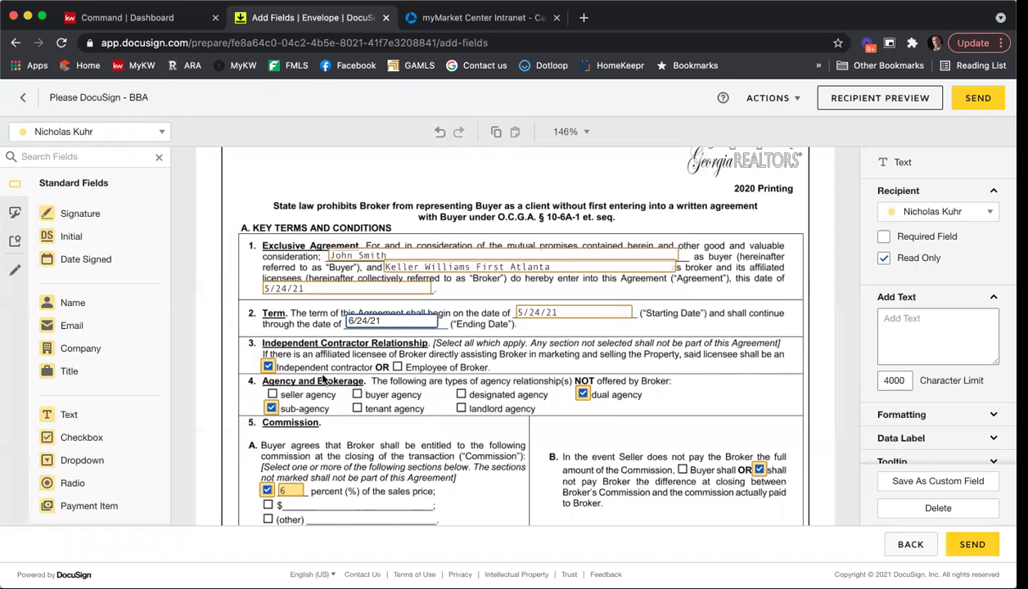
pyautogui.scroll(-2, 631, 405)
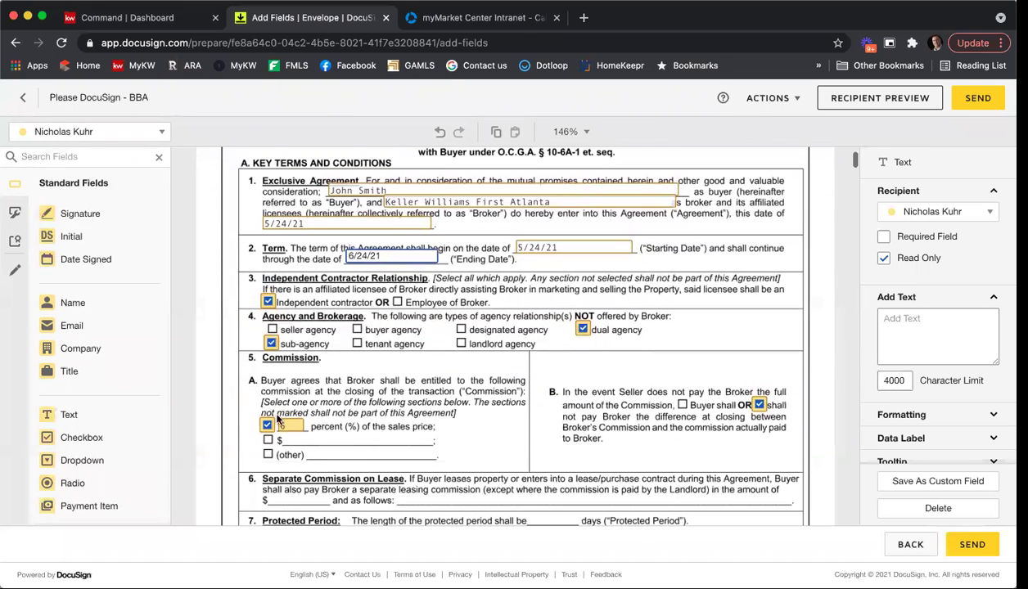
pyautogui.click(288, 427)
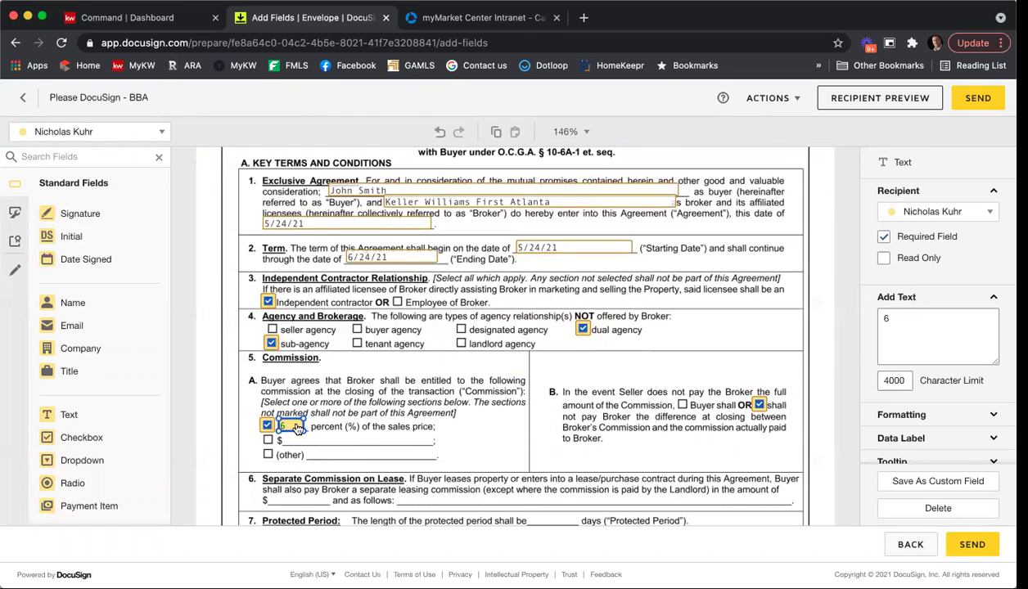
pyautogui.scroll(-2, 491, 425)
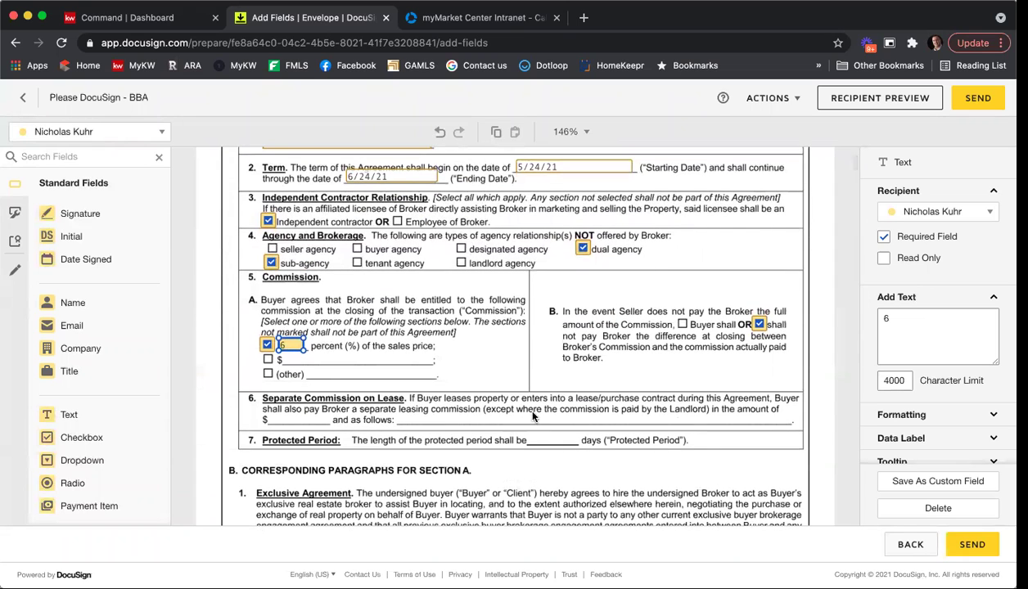
pyautogui.scroll(-4, 540, 392)
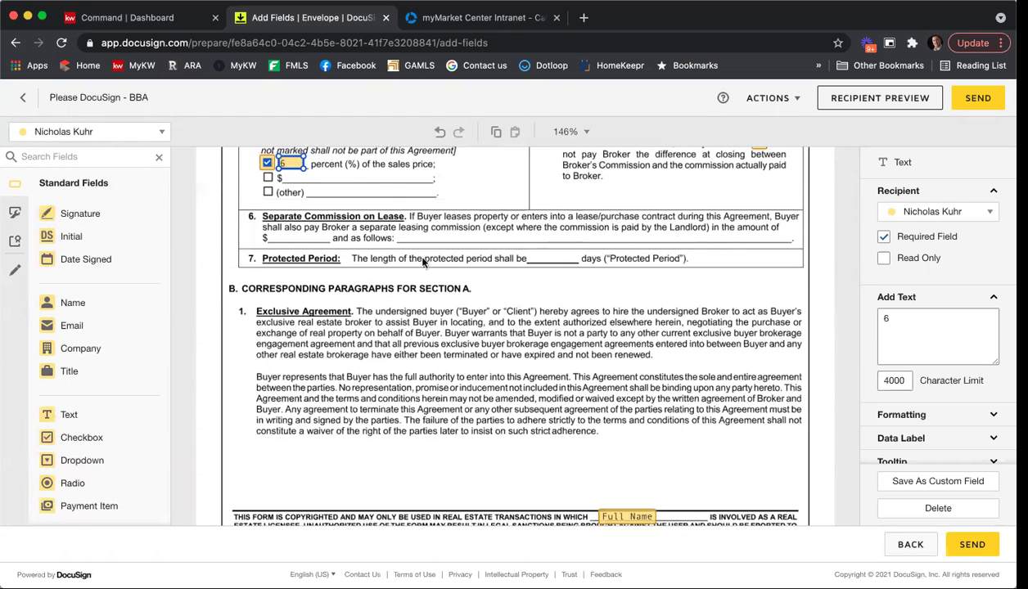
pyautogui.scroll(-10, 548, 290)
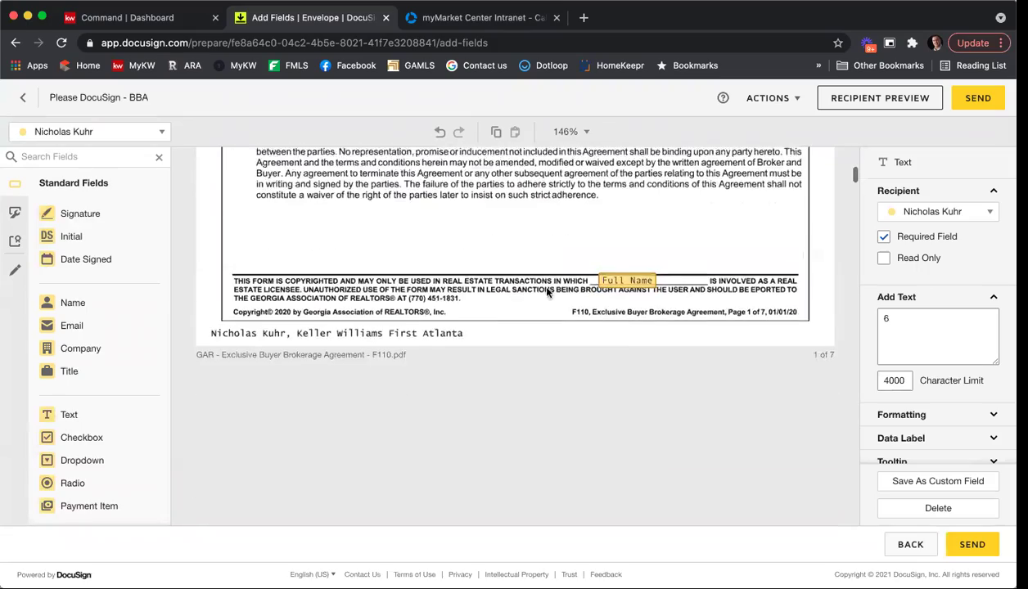
pyautogui.scroll(-1, 565, 290)
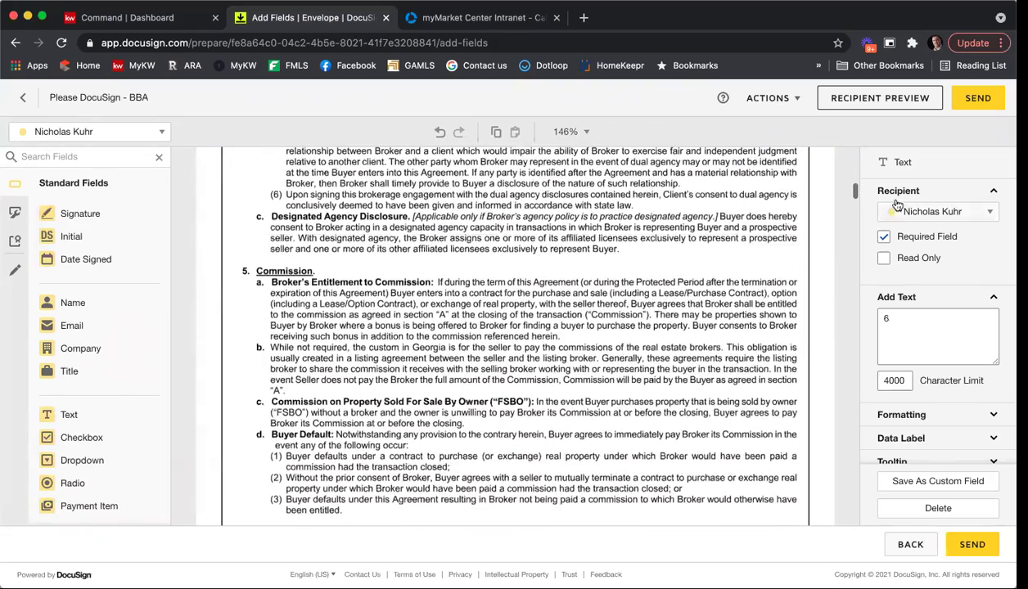
pyautogui.moveTo(852, 196); pyautogui.dragTo(838, 288)
# Check the GAR CB01, CB08, CB22 and CB28 brochures.
pyautogui.scroll(2, 426, 204)
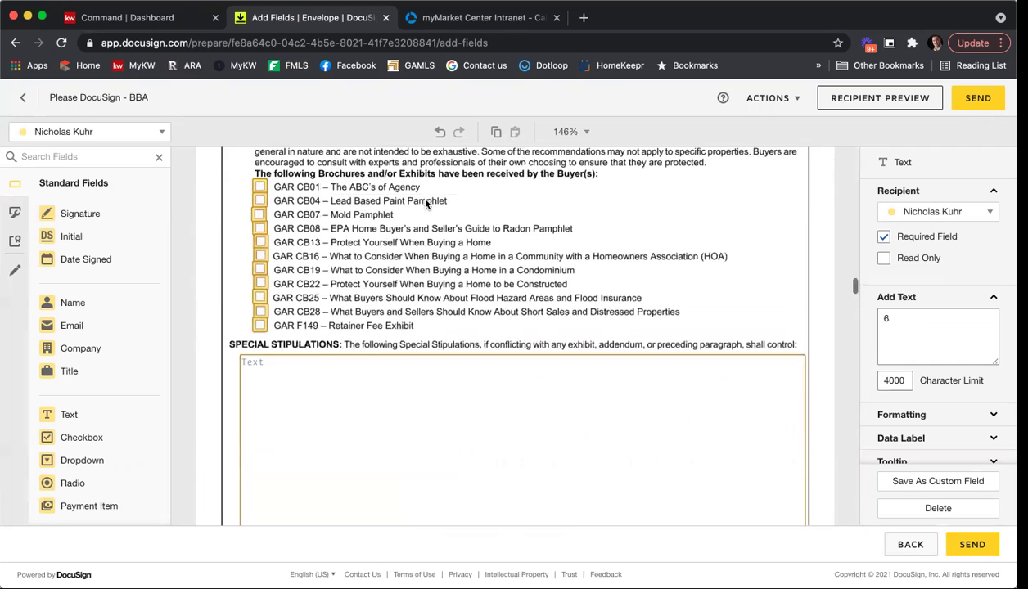
pyautogui.click(259, 206)
pyautogui.click(259, 204)
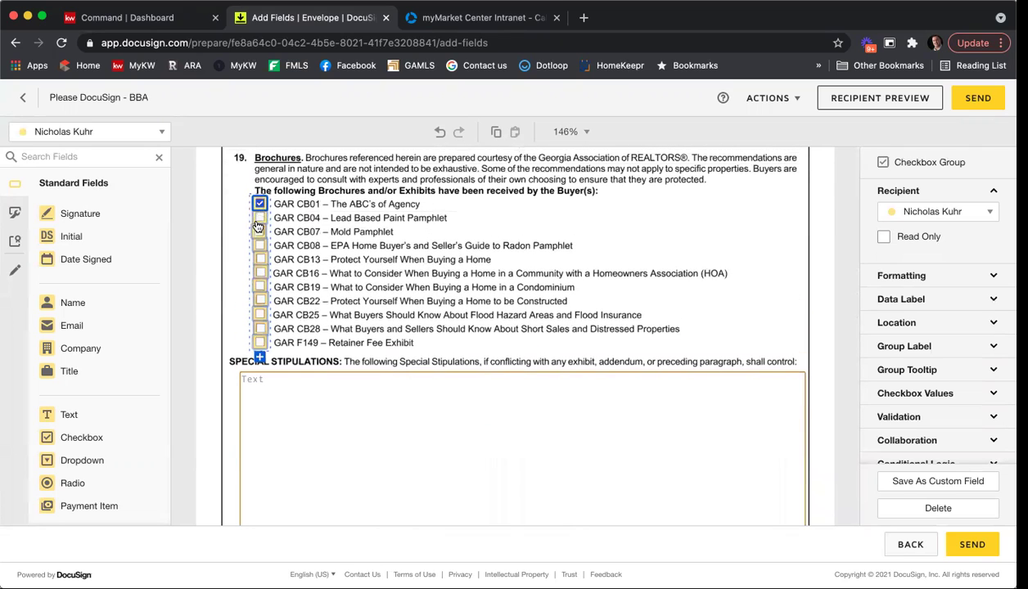
pyautogui.click(259, 245)
pyautogui.click(260, 301)
pyautogui.click(260, 331)
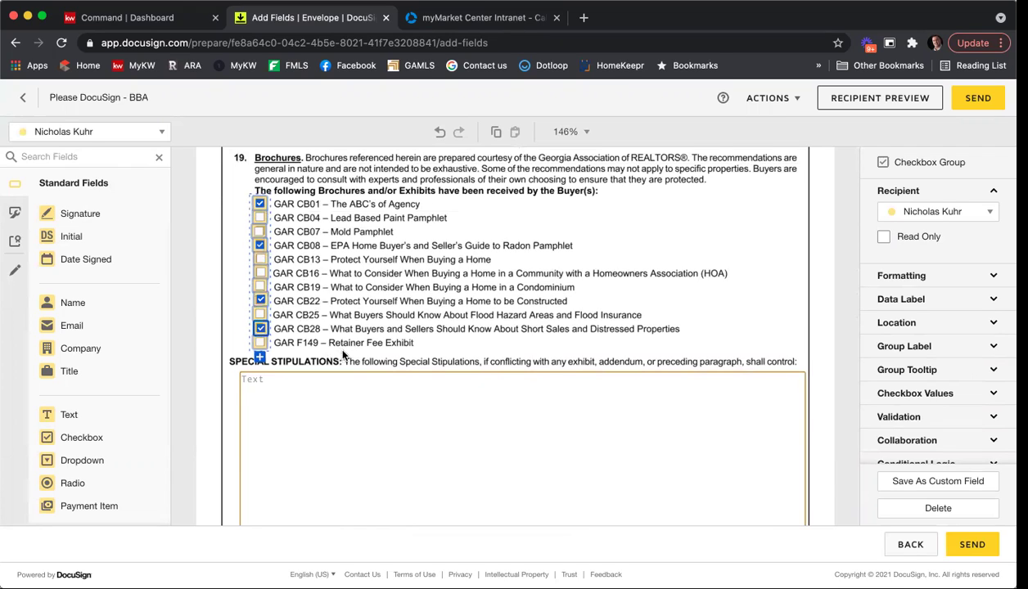
# Write 'Type in my stipulation' and then 'Add more' in Special Stipulations.
pyautogui.scroll(-2, 339, 351)
pyautogui.click(340, 355)
pyautogui.write('Typ')
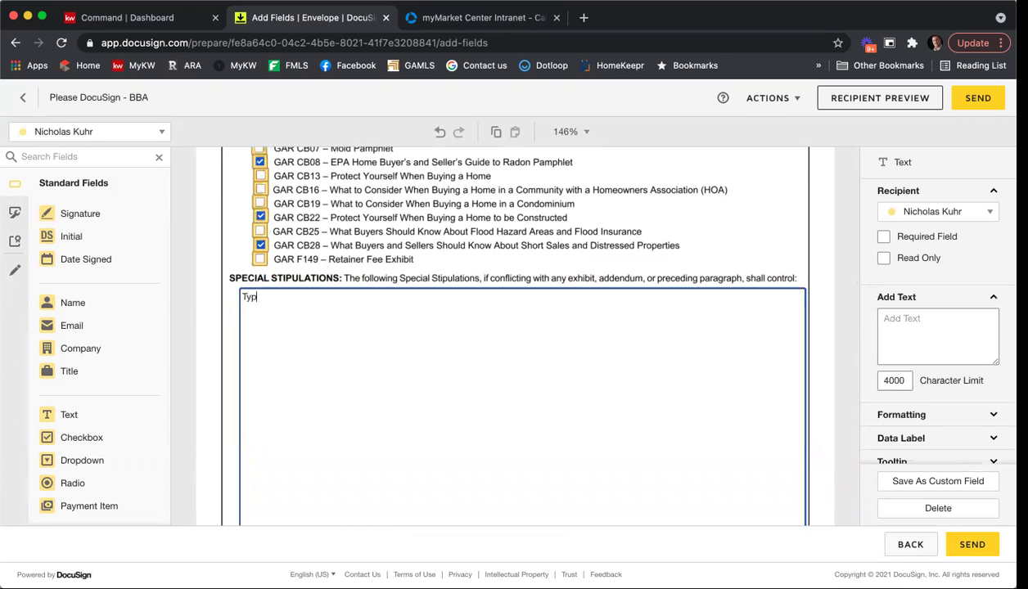
pyautogui.write('e in my stiup')
pyautogui.press('BackSpace')
pyautogui.press('BackSpace')
pyautogui.write('iup')
pyautogui.write('pulation')
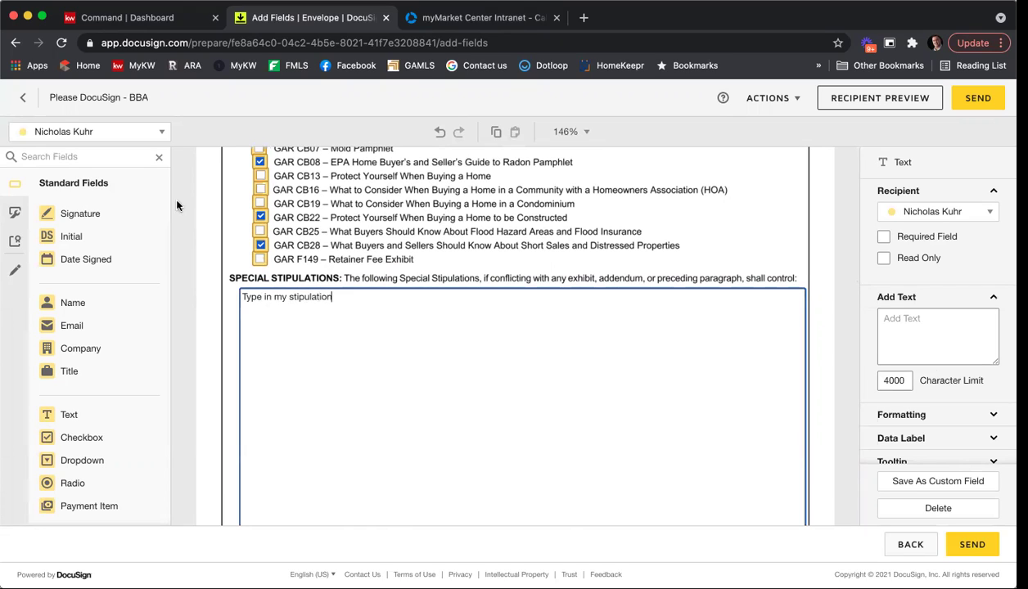
pyautogui.click(163, 137)
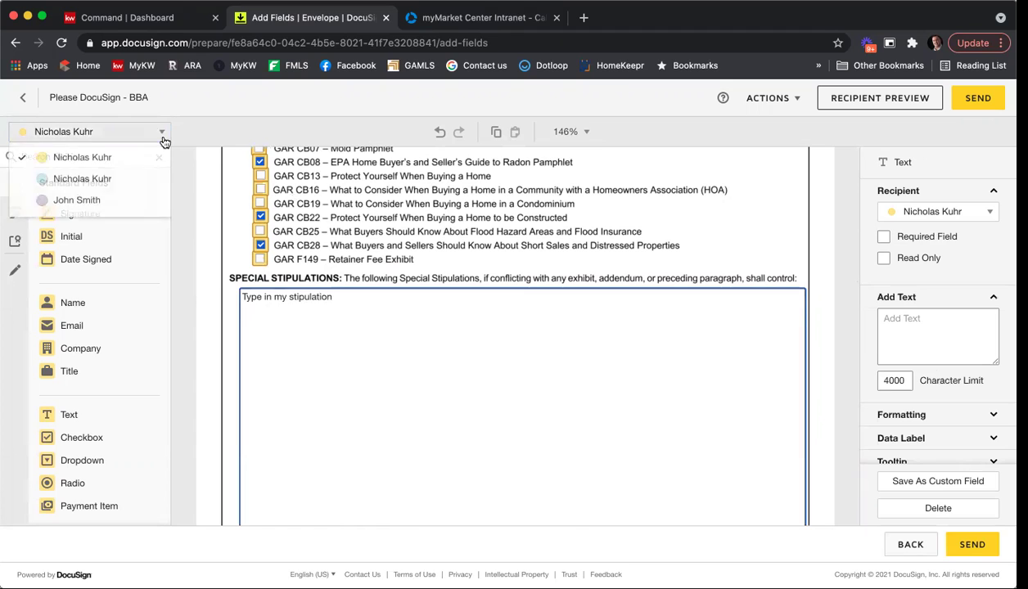
pyautogui.click(223, 131)
pyautogui.scroll(-1, 421, 350)
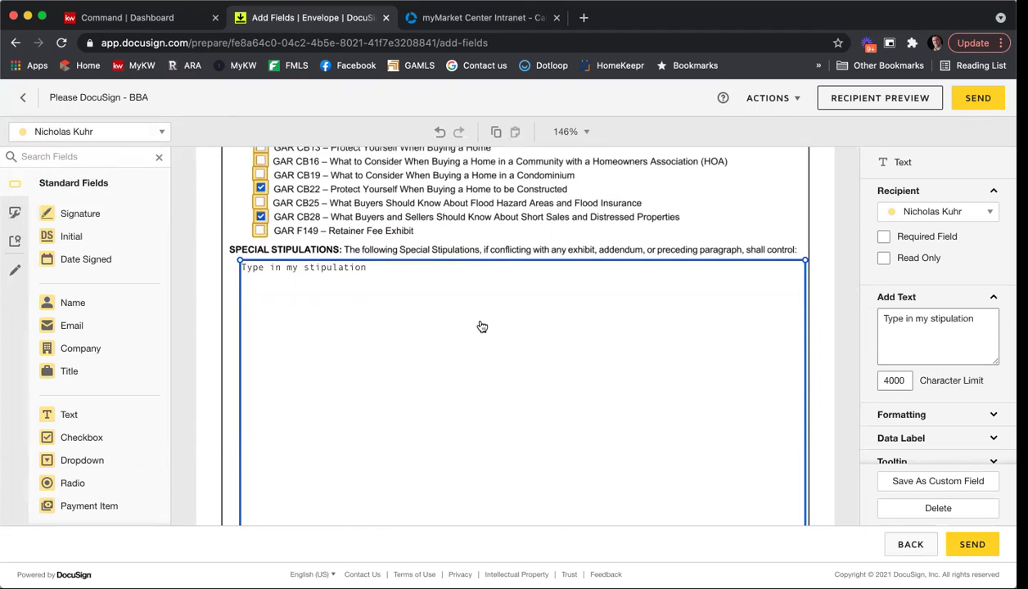
pyautogui.click(460, 293)
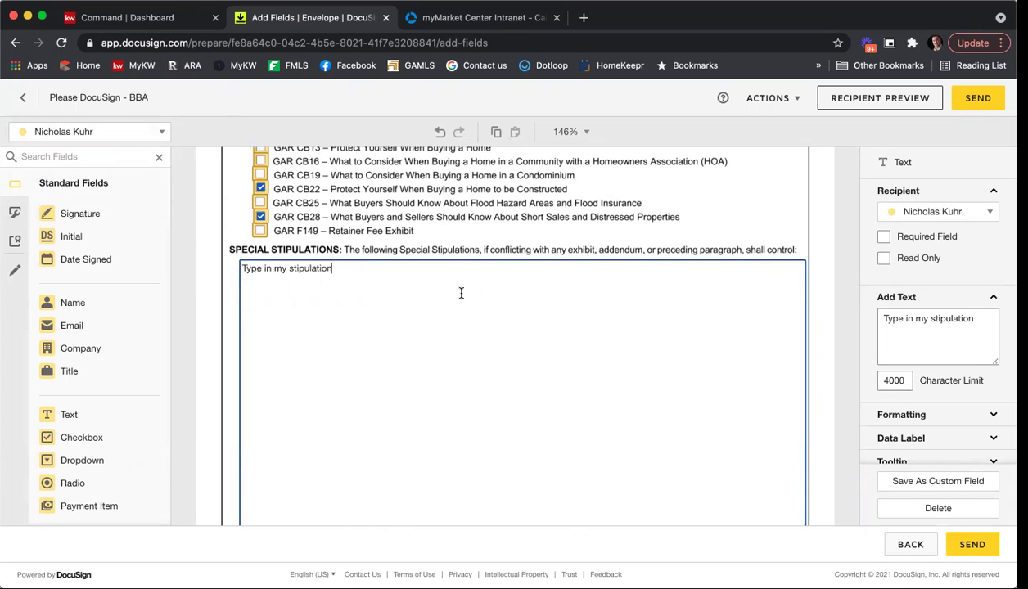
pyautogui.press('Return')
pyautogui.press('Return')
pyautogui.write('Add more')
# Enter KWFA01 in the MLS Office Code field on page 7.
pyautogui.click(823, 229)
pyautogui.scroll(-5, 818, 238)
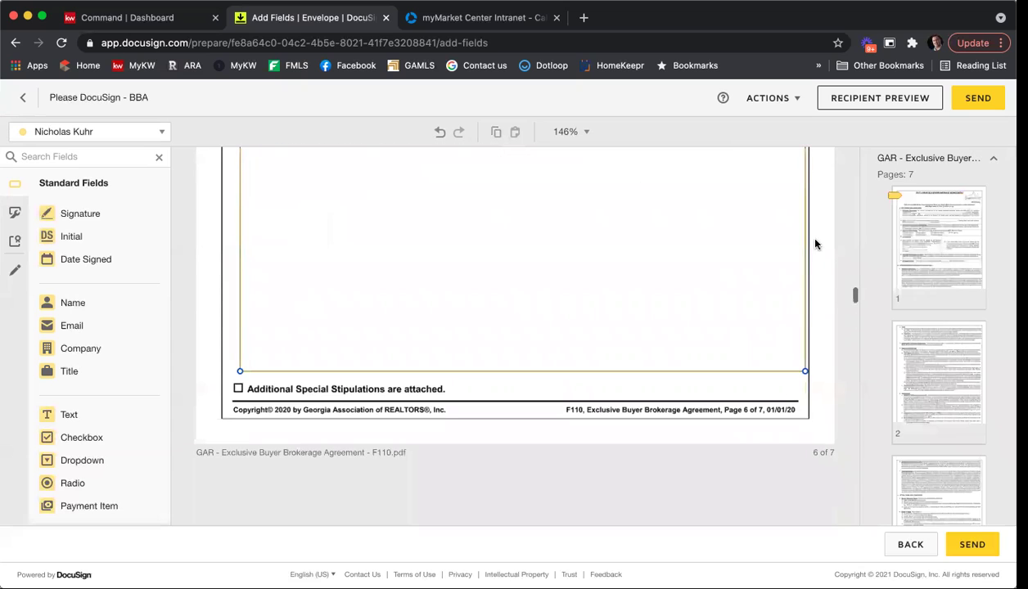
pyautogui.scroll(-5, 823, 244)
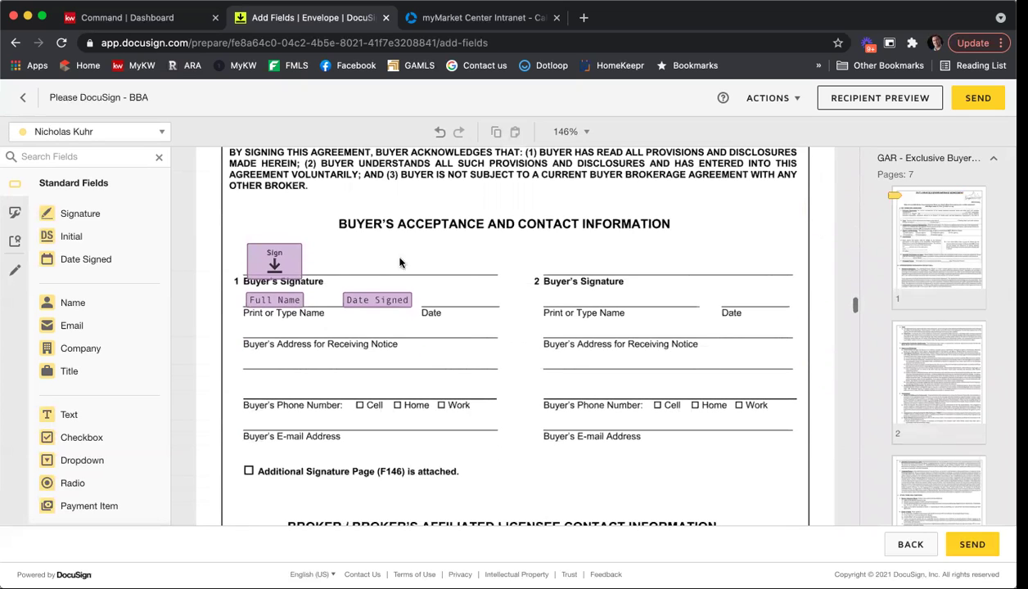
pyautogui.click(162, 135)
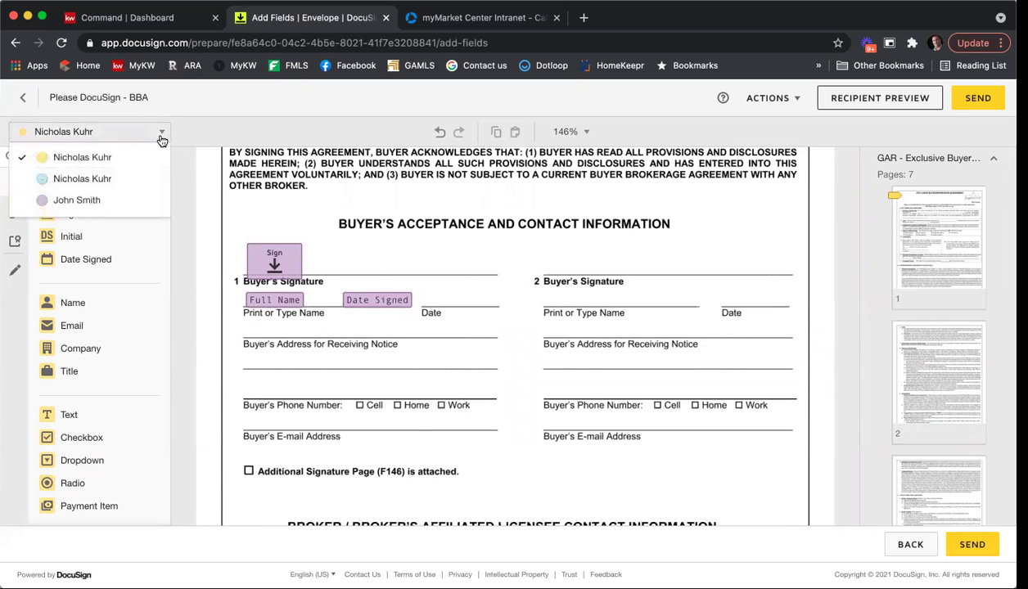
pyautogui.click(503, 250)
pyautogui.scroll(-5, 513, 252)
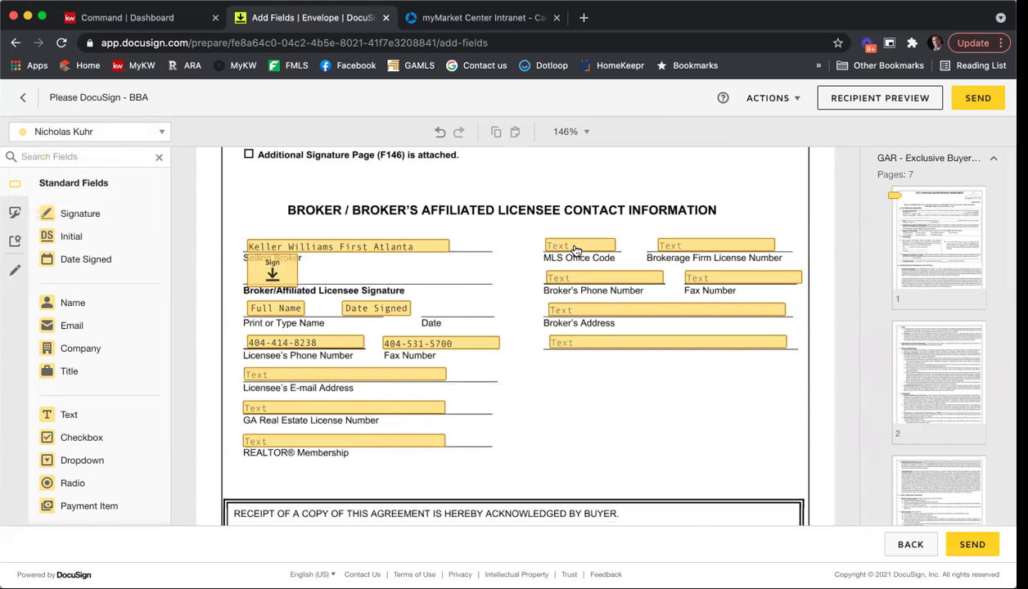
pyautogui.click(576, 250)
pyautogui.write('KWFA01')
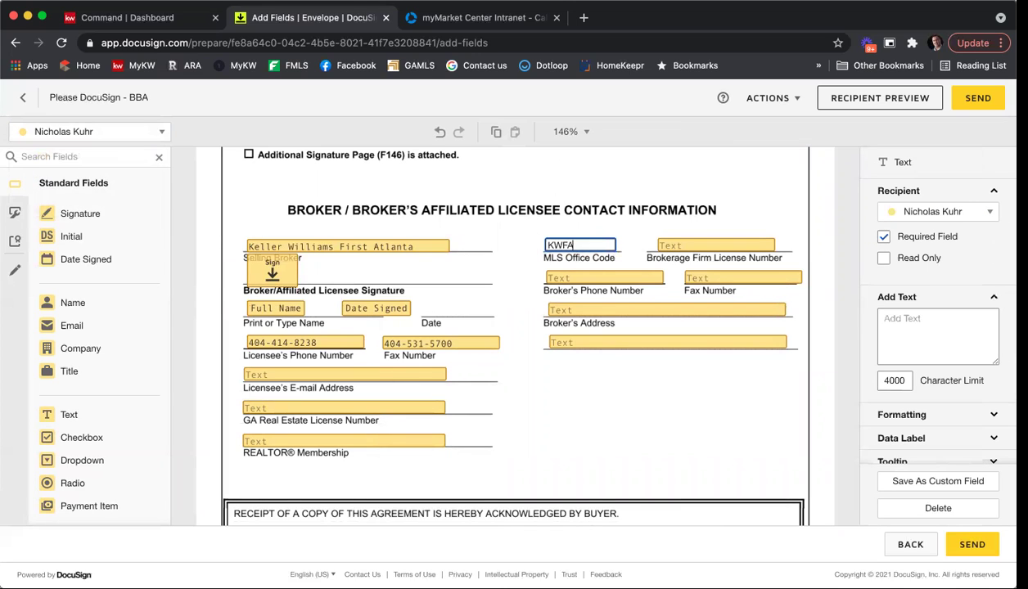
pyautogui.click(757, 193)
# Send the envelope.
pyautogui.scroll(-1, 673, 324)
pyautogui.scroll(-2, 673, 324)
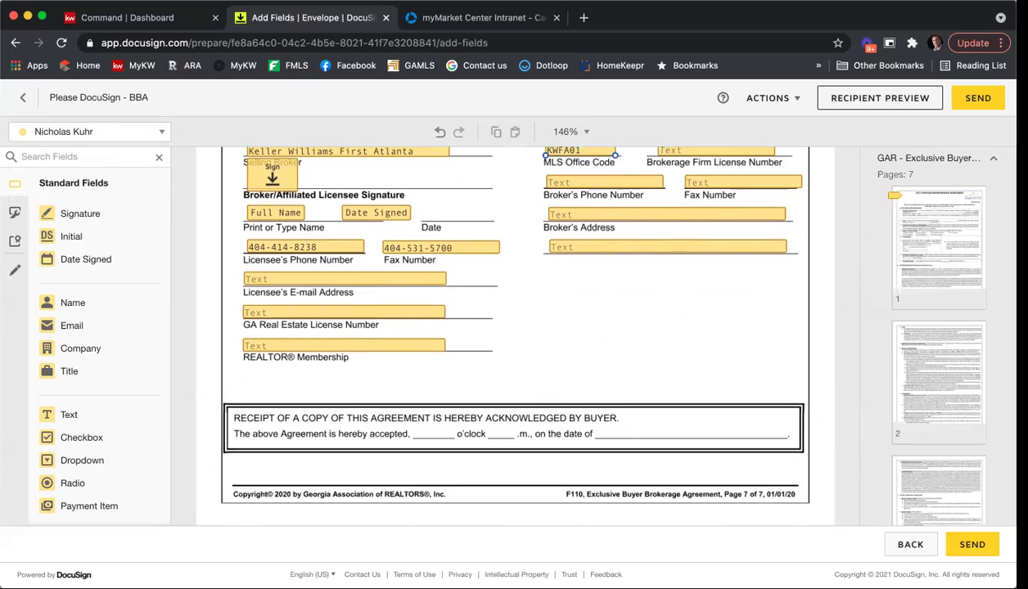
pyautogui.click(981, 551)
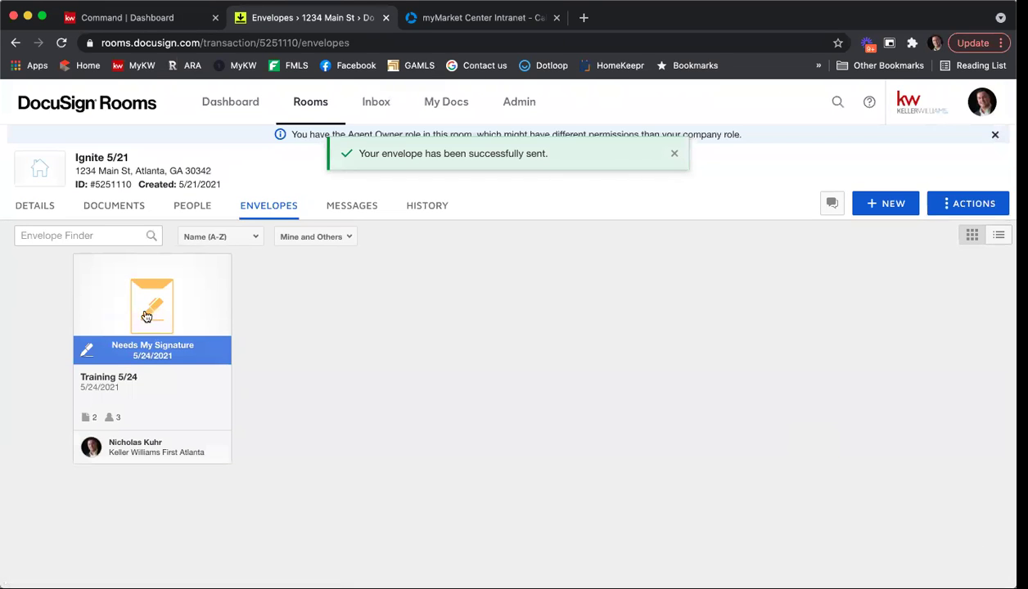
# Open the Training 5/24 envelope for signing and step through its fields to Broker's Address.
pyautogui.click(140, 307)
pyautogui.click(182, 230)
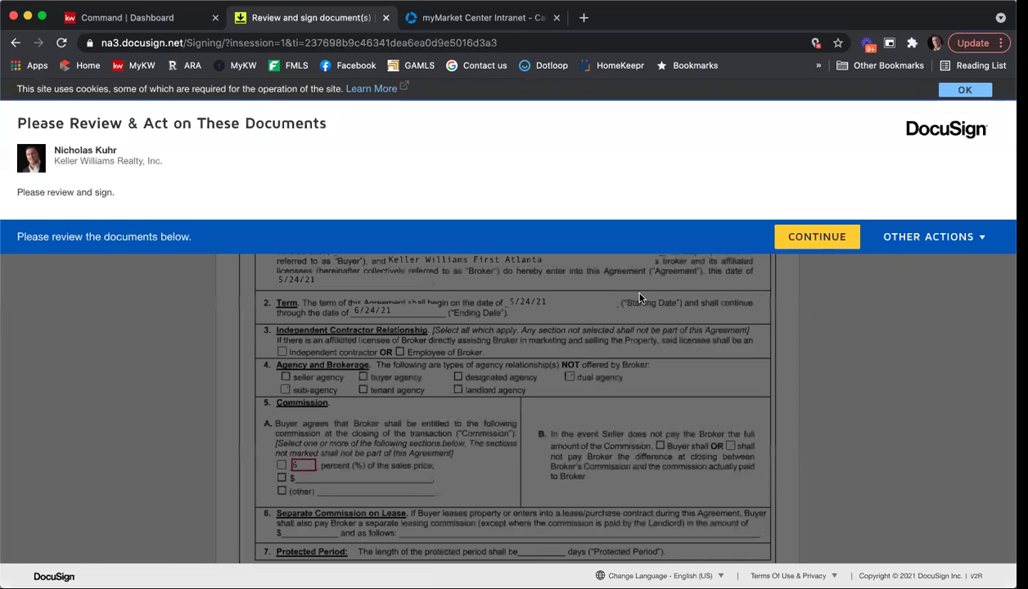
pyautogui.click(787, 241)
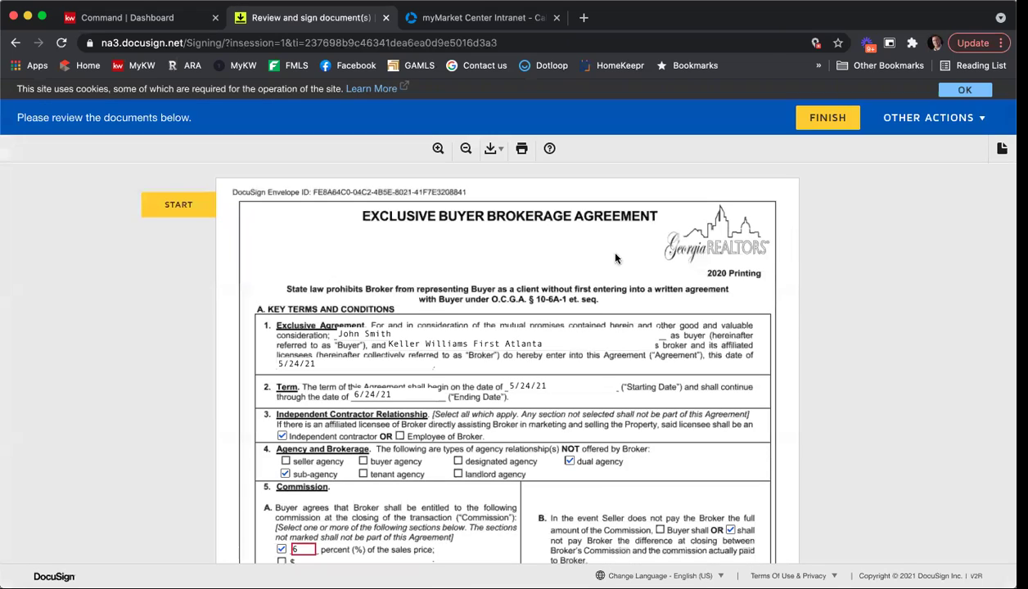
pyautogui.click(168, 213)
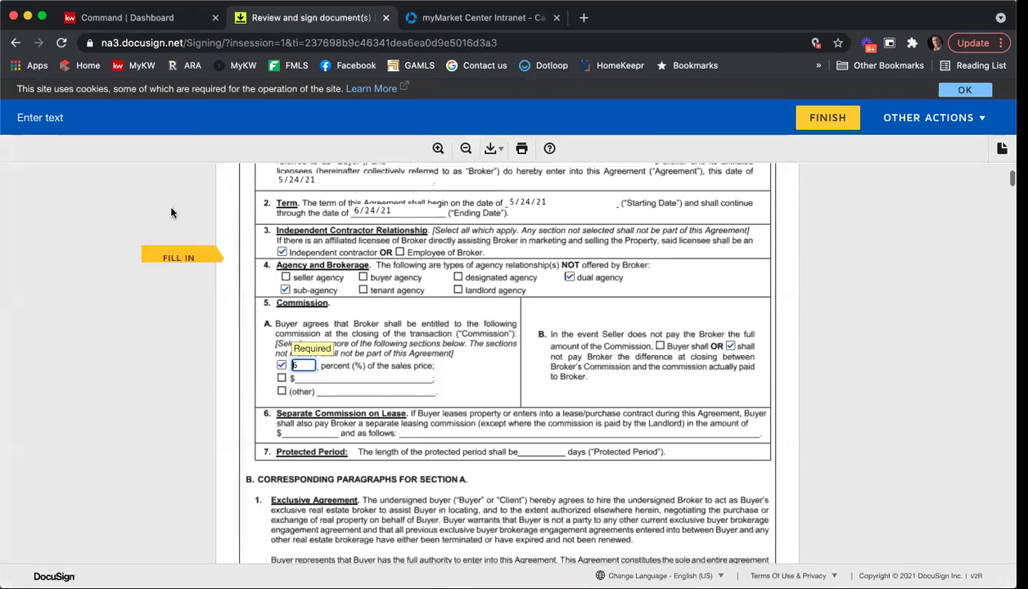
pyautogui.click(181, 379)
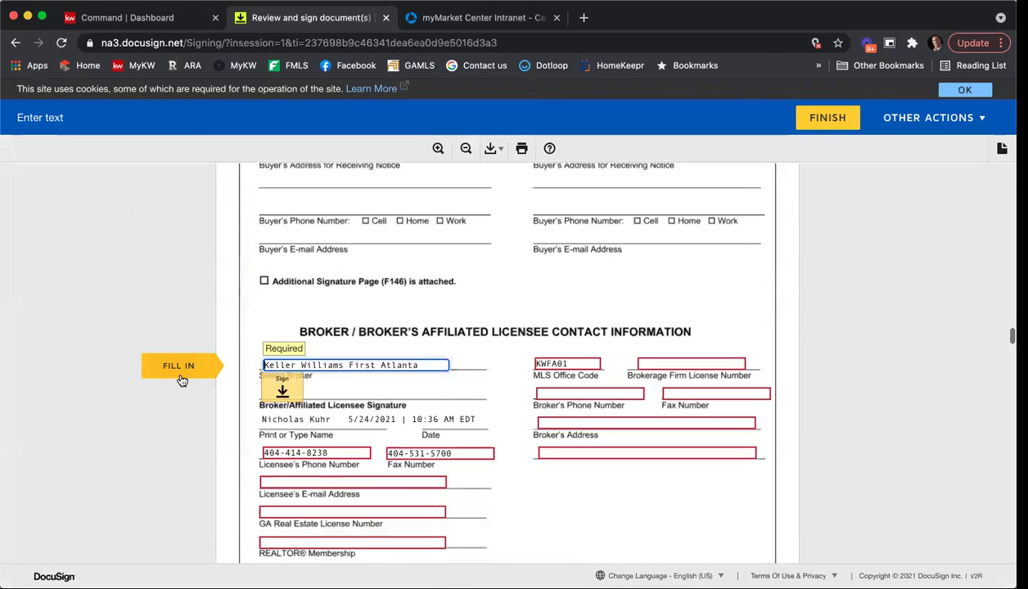
pyautogui.click(182, 379)
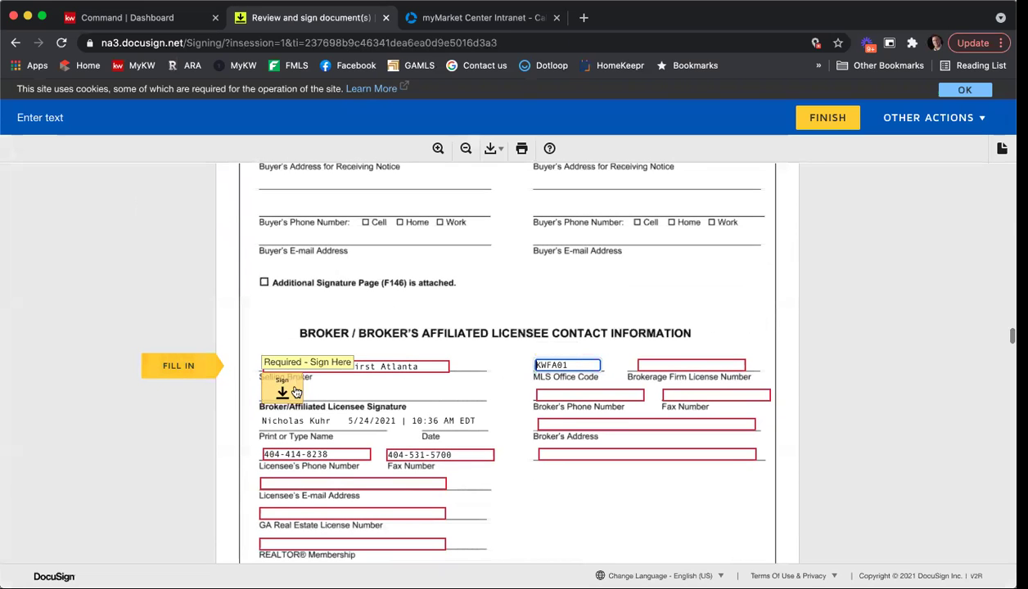
pyautogui.click(162, 375)
pyautogui.click(162, 374)
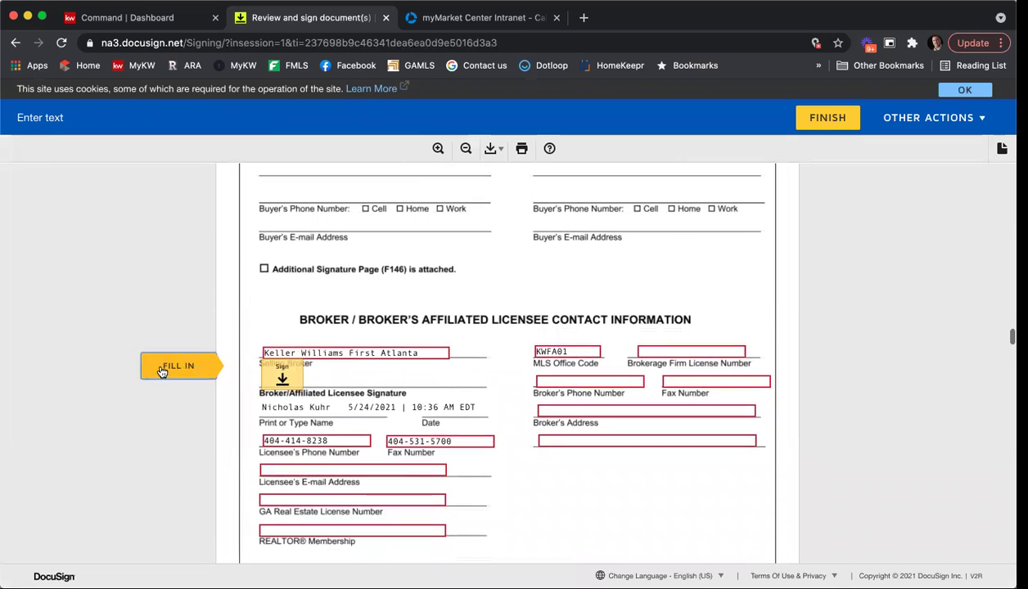
pyautogui.click(162, 372)
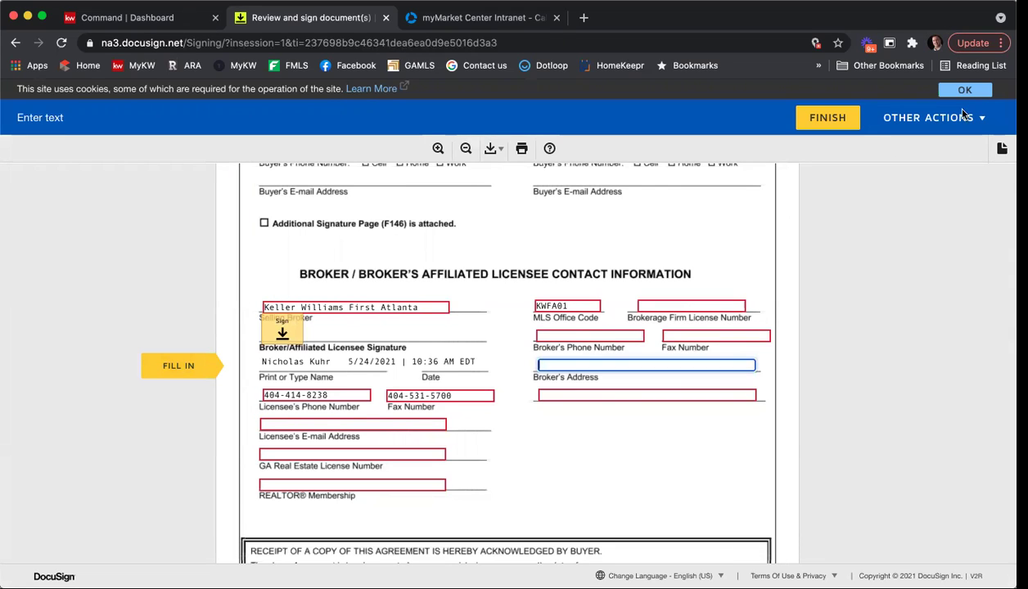
# Dismiss the cookie banner and save the signing session to finish later.
pyautogui.click(808, 115)
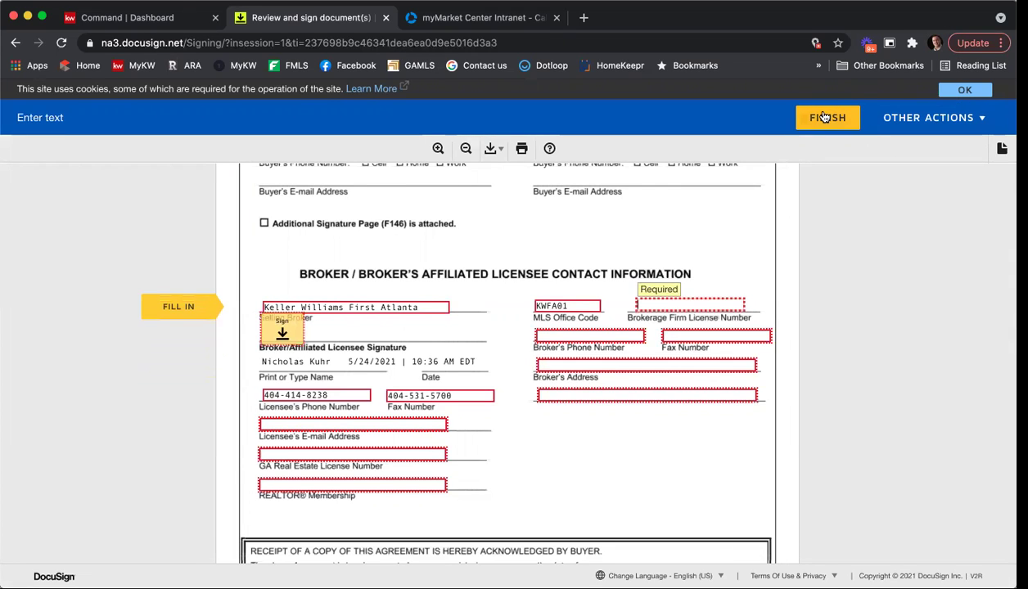
pyautogui.click(941, 92)
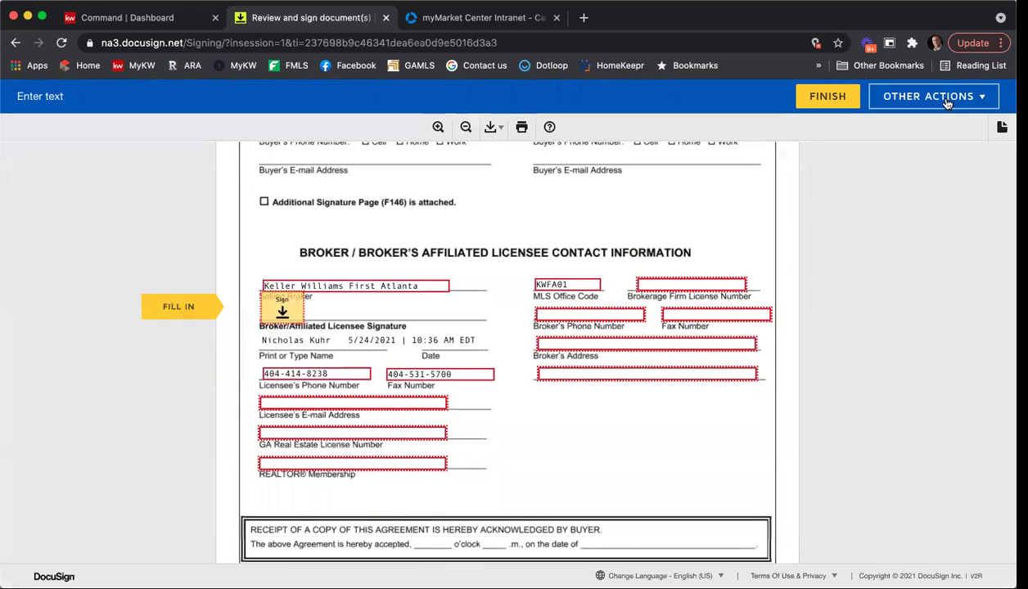
pyautogui.click(945, 98)
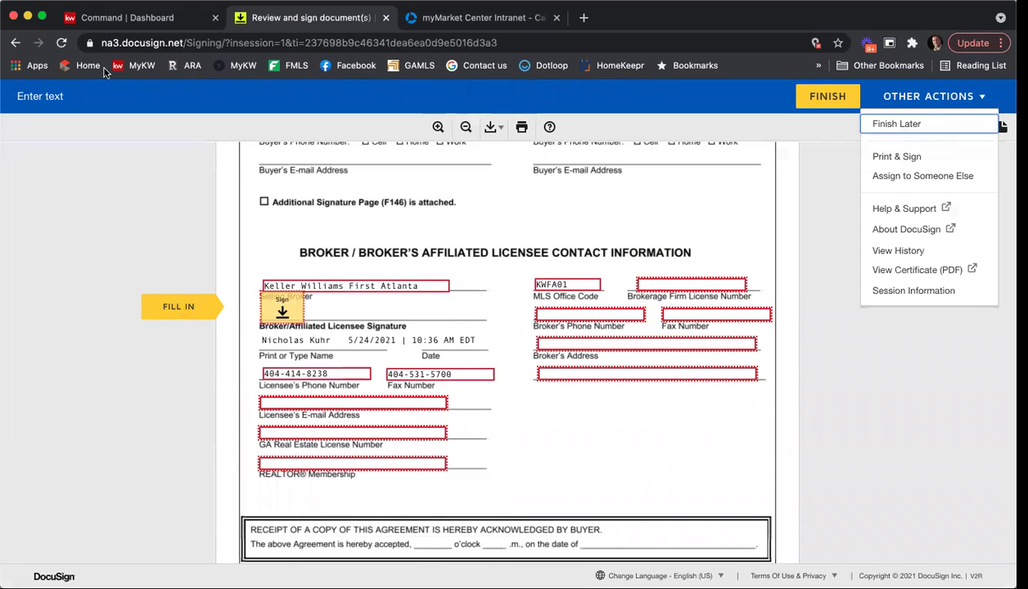
pyautogui.click(261, 143)
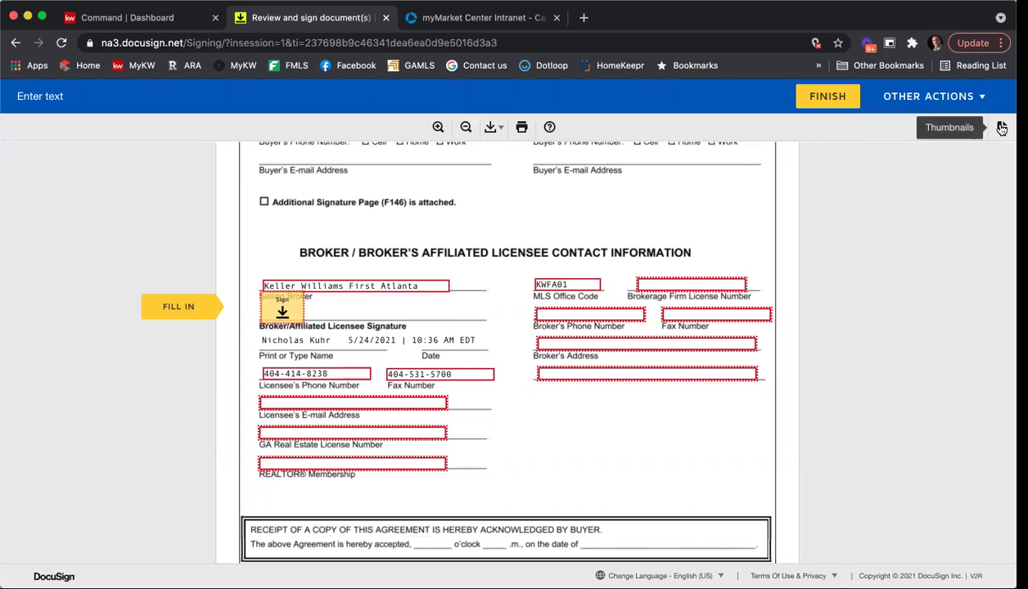
pyautogui.click(1002, 127)
pyautogui.click(1001, 127)
pyautogui.click(966, 101)
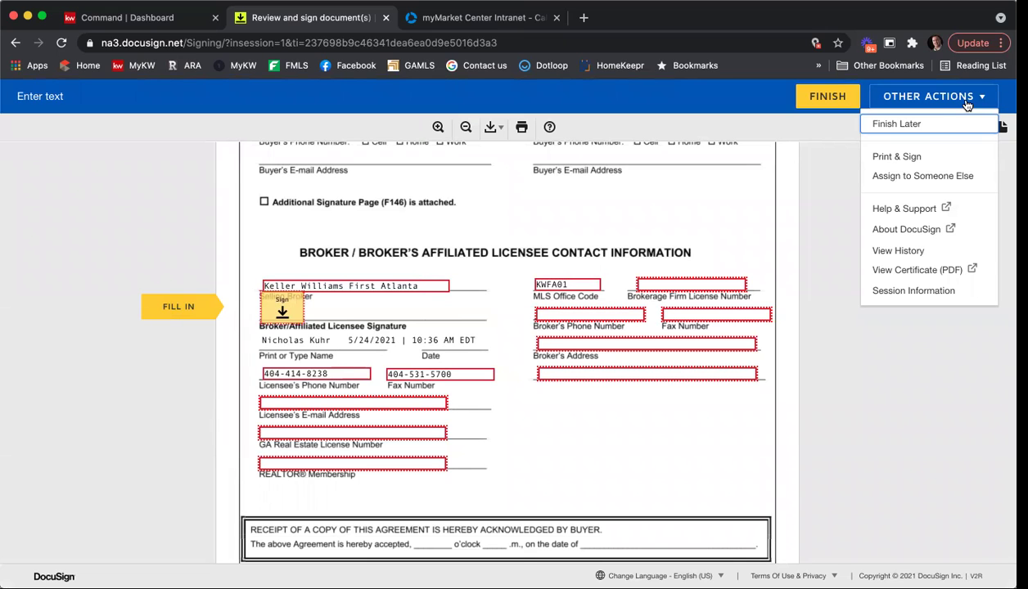
pyautogui.click(931, 98)
pyautogui.click(927, 105)
pyautogui.click(910, 127)
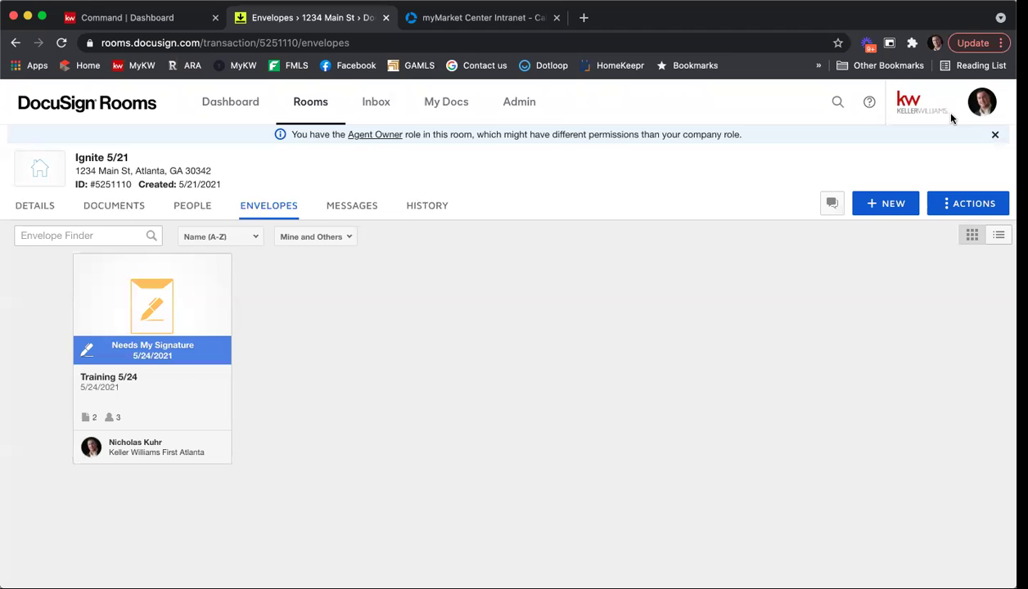
# Switch from Rooms to DocuSign eSignature through the profile menu.
pyautogui.click(974, 104)
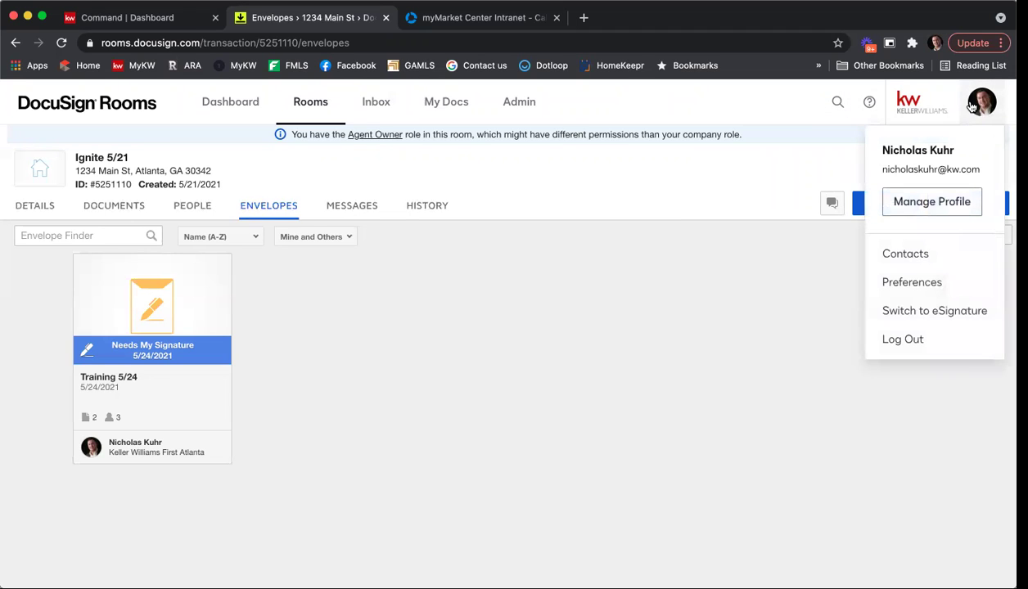
pyautogui.click(951, 312)
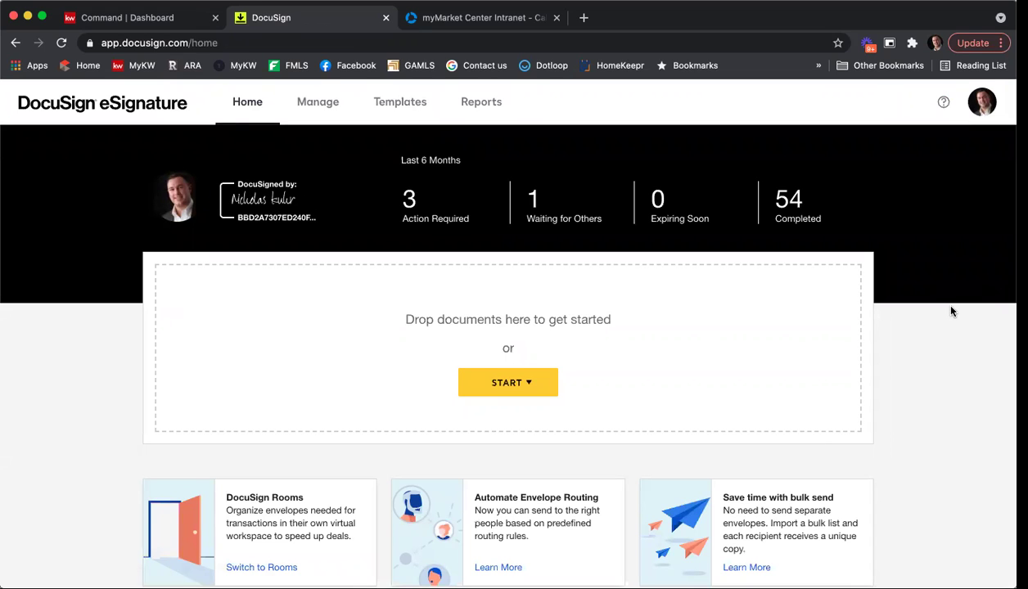
# Download the 2021 Buyer Brokerage NK Template 05/24/21 from Templates as a zip file.
pyautogui.click(415, 114)
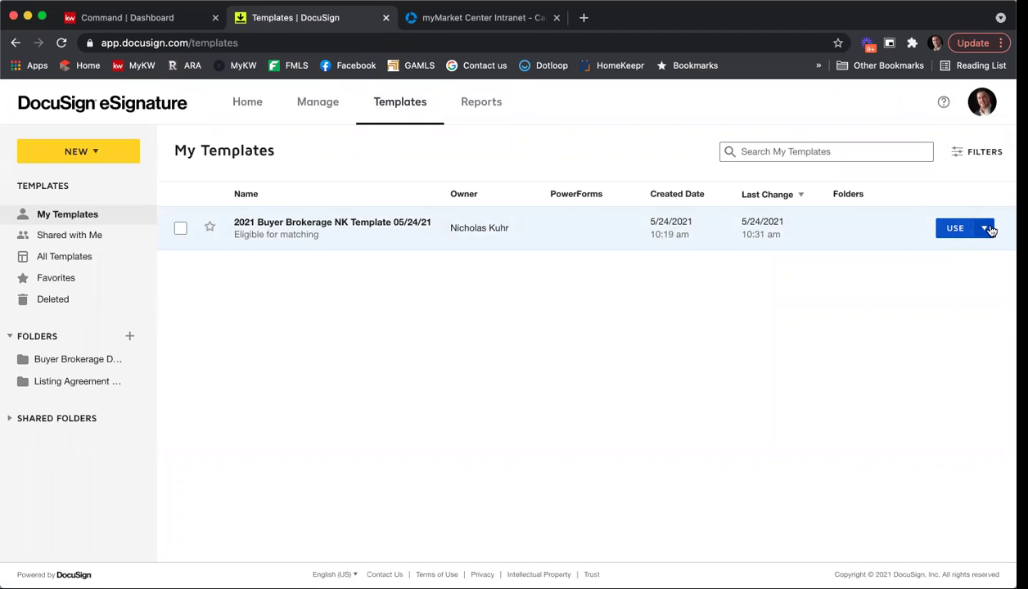
pyautogui.click(986, 228)
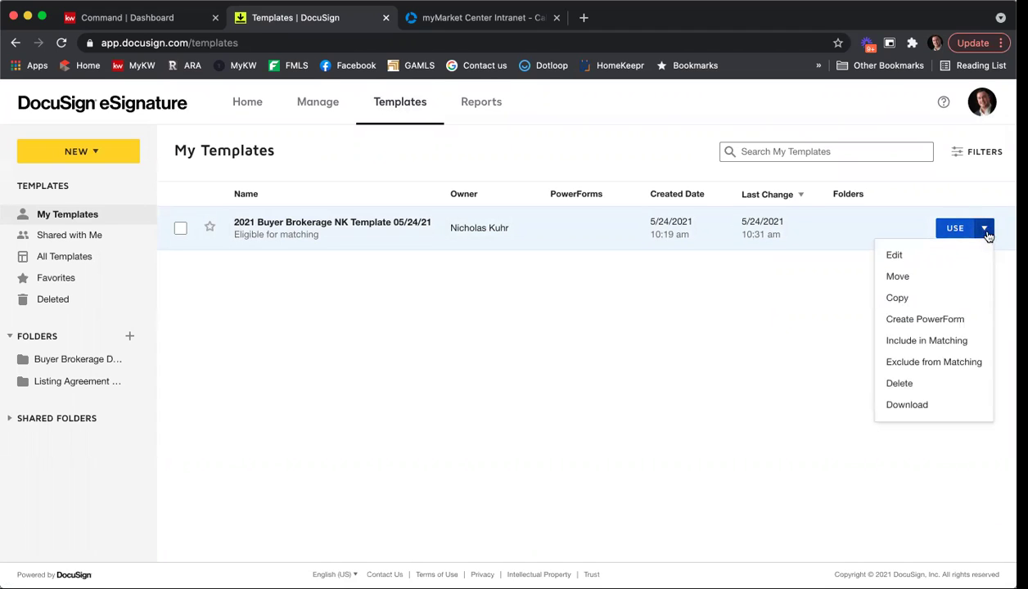
pyautogui.click(906, 404)
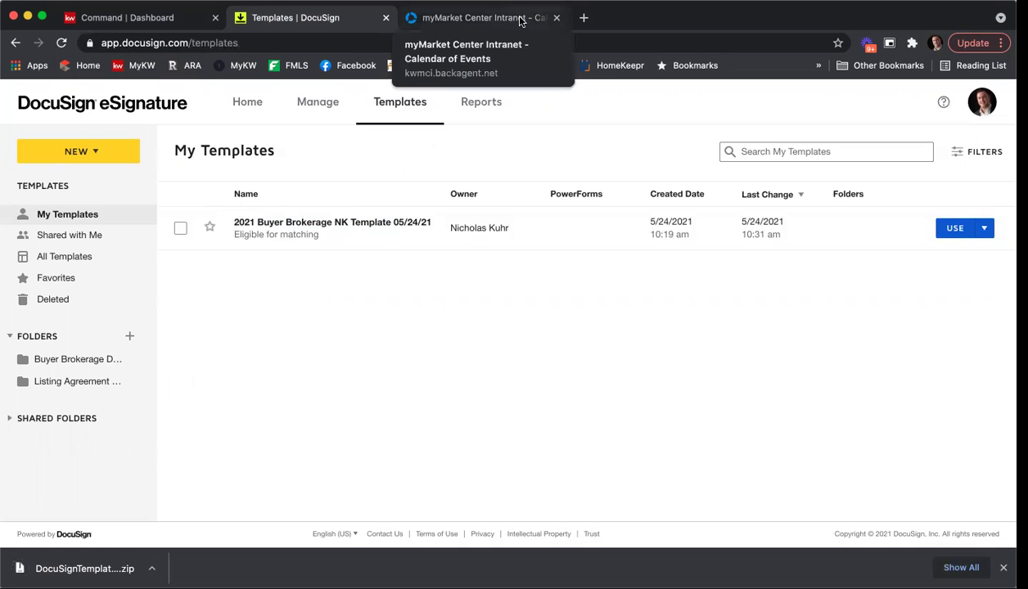
# Start a new Gmail message with the downloaded template zip attached.
pyautogui.click(583, 18)
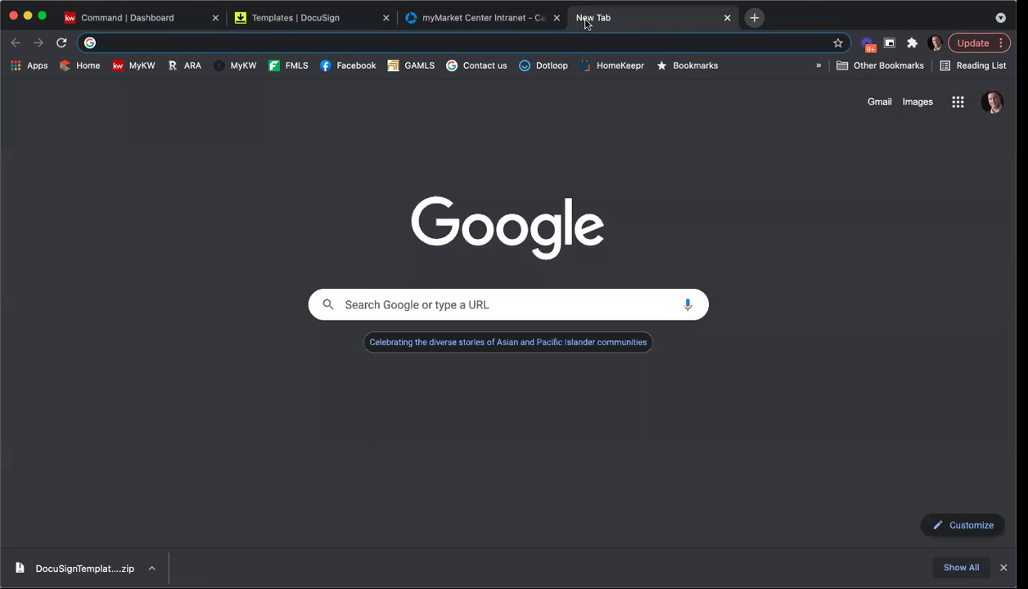
pyautogui.write('gmail')
pyautogui.press('Return')
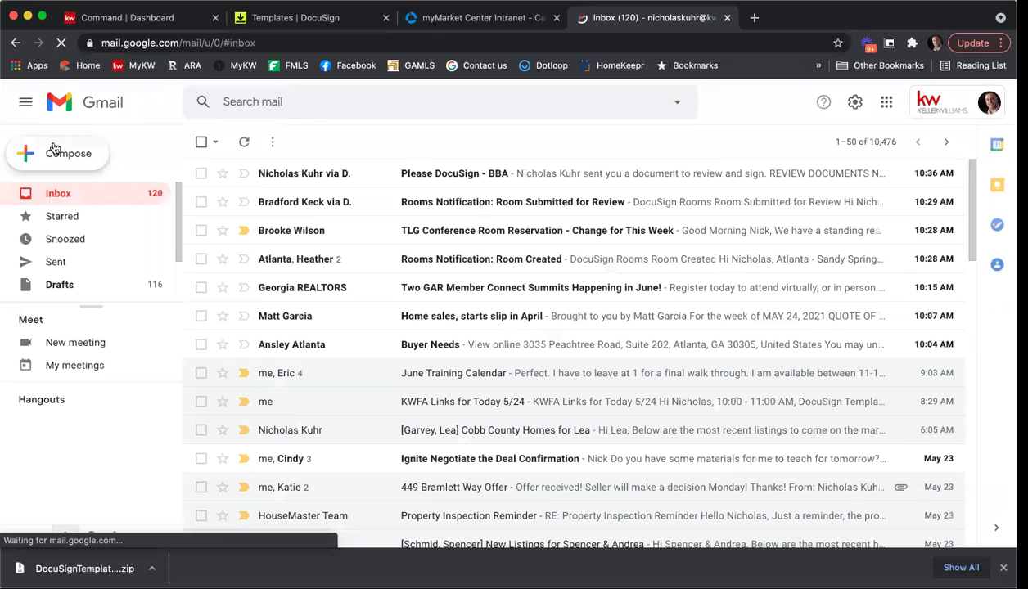
pyautogui.click(54, 149)
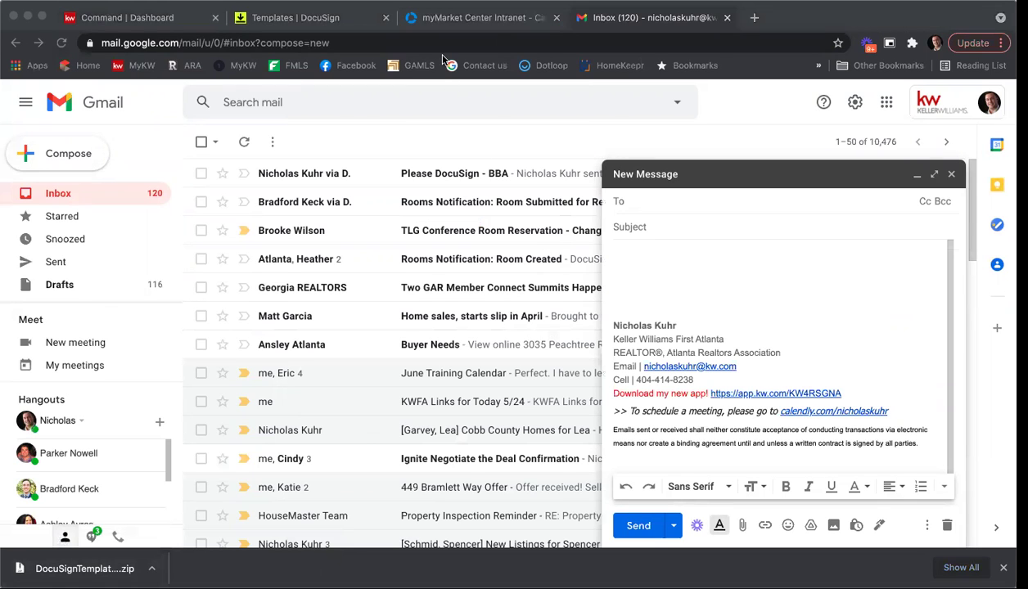
pyautogui.moveTo(196, 324); pyautogui.dragTo(693, 412)
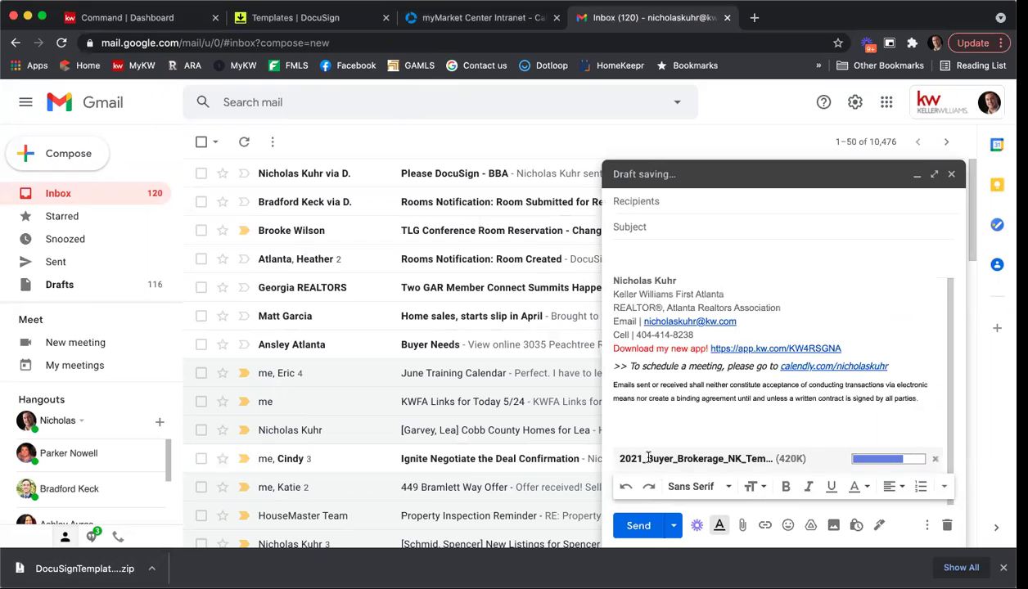
# Send it to the user's own address with subject 'BBA Template' and note 'Here is the BBA template.'.
pyautogui.click(662, 227)
pyautogui.write('BBA Template')
pyautogui.press('Tab')
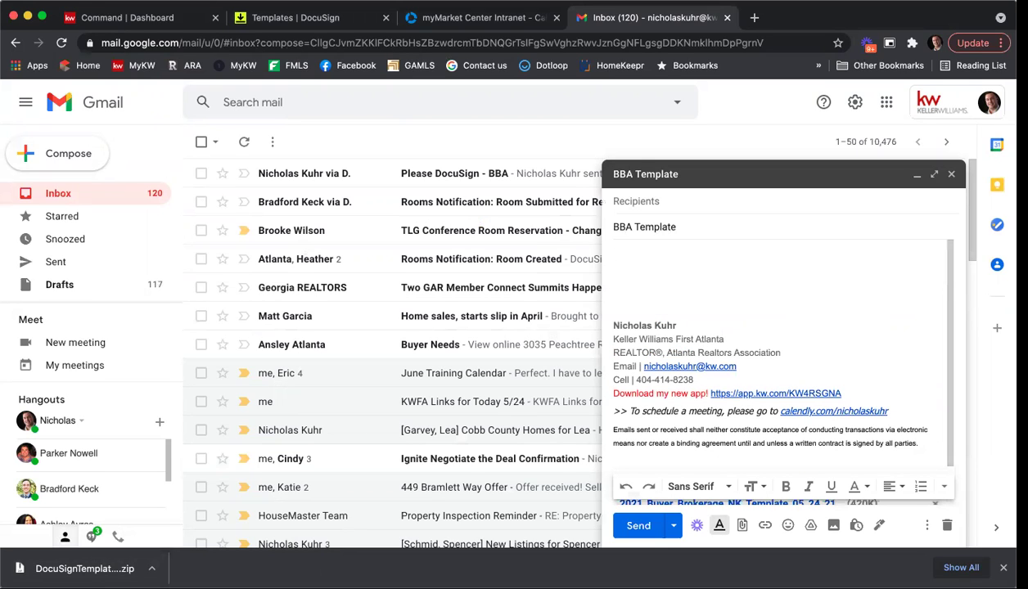
pyautogui.click(635, 203)
pyautogui.write('bnicho')
pyautogui.press('BackSpace')
pyautogui.press('BackSpace')
pyautogui.press('BackSpace')
pyautogui.press('BackSpace')
pyautogui.press('BackSpace')
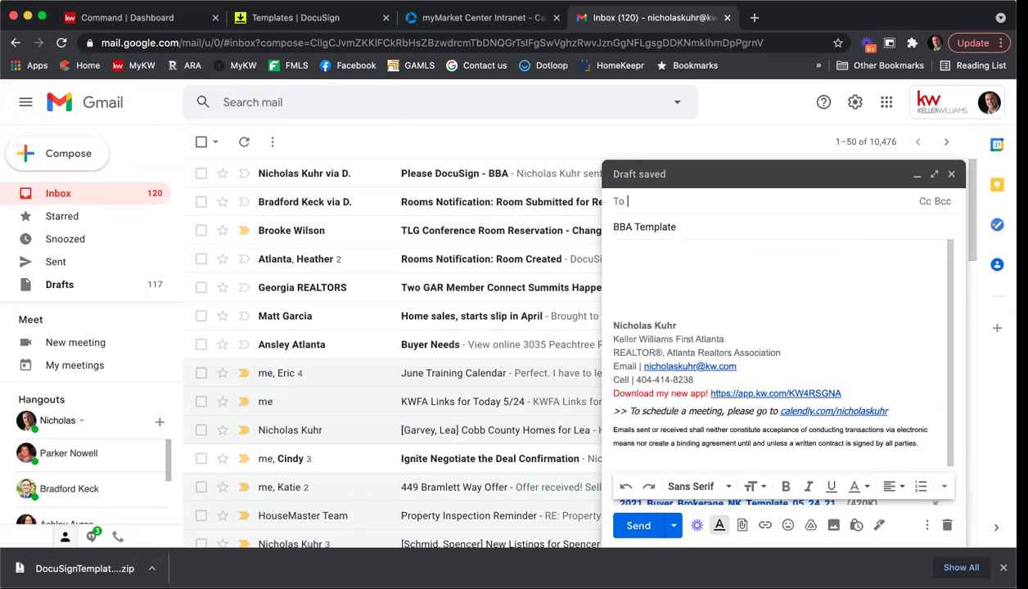
pyautogui.write('nichol')
pyautogui.click(667, 236)
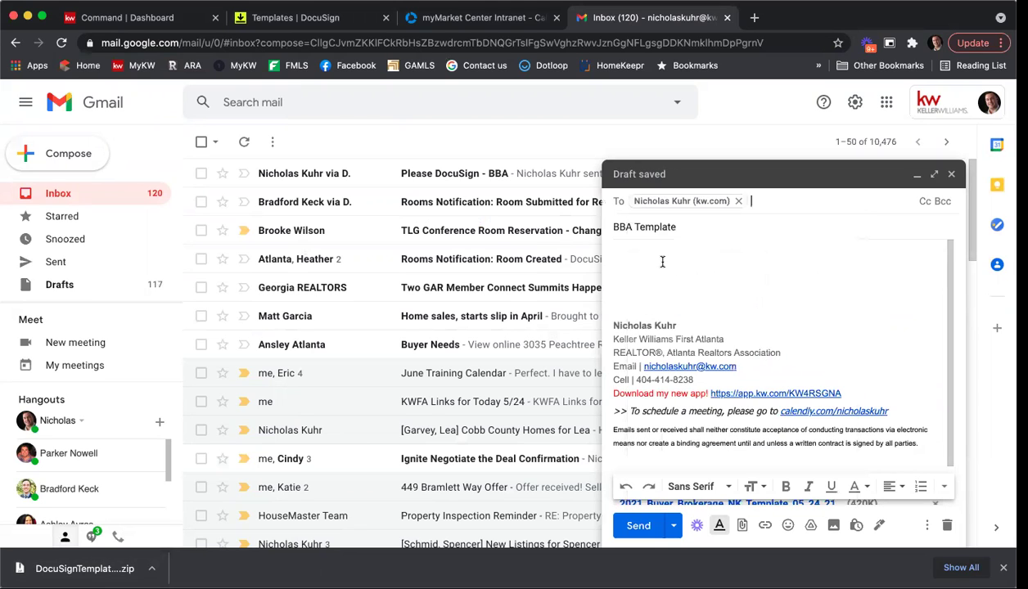
pyautogui.click(662, 262)
pyautogui.write('Her eis ')
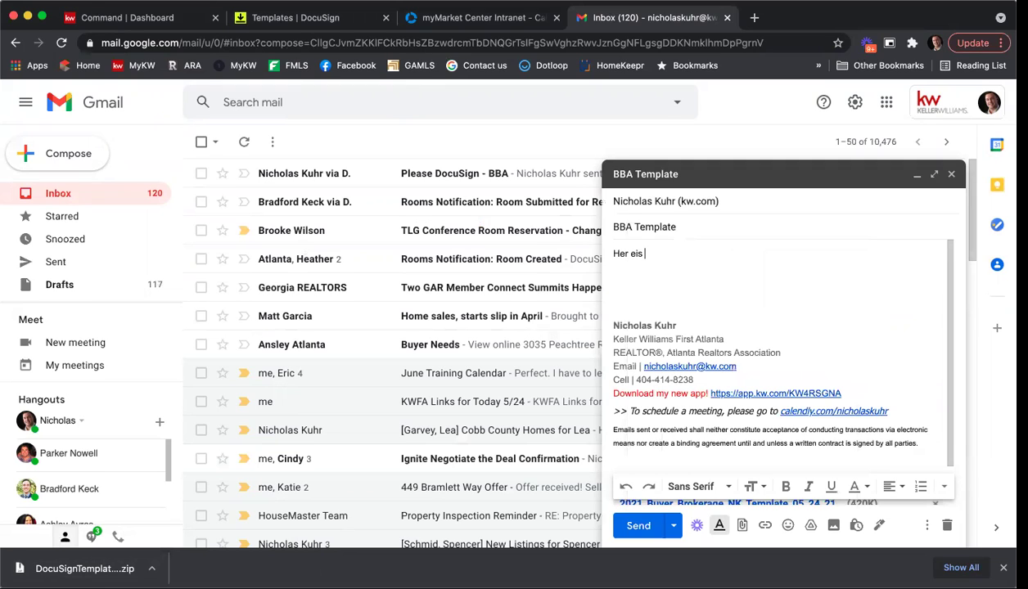
pyautogui.write('e is the BBA template.')
pyautogui.scroll(-2, 690, 311)
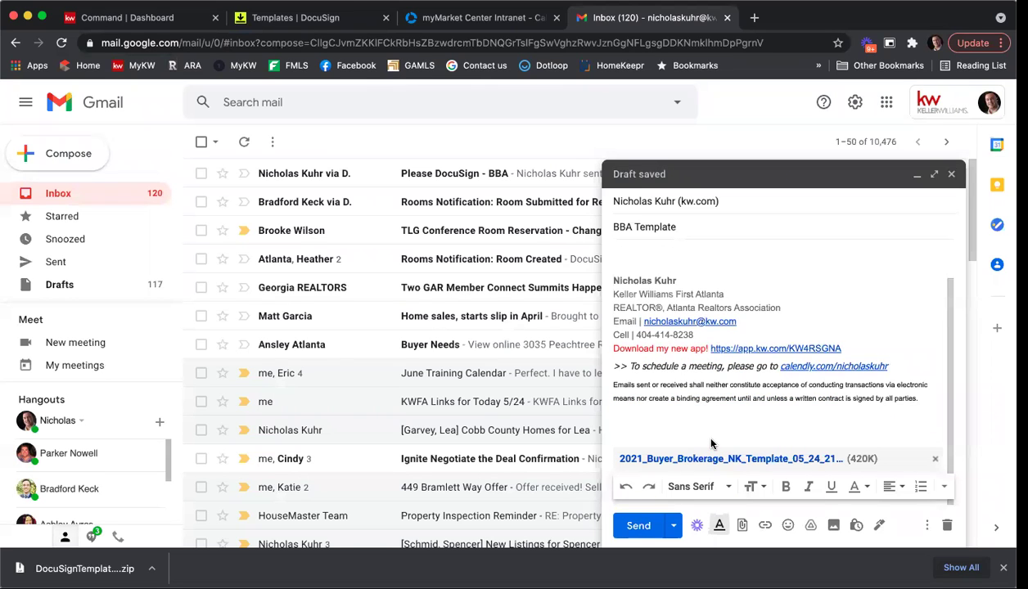
pyautogui.click(640, 525)
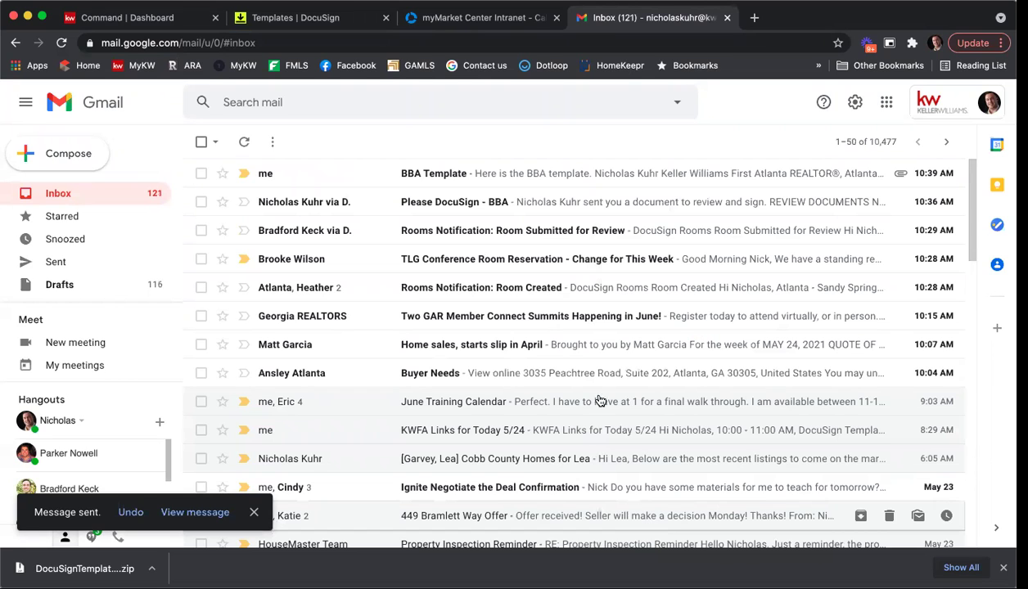
# Open the BBA Template email and download its template json attachment.
pyautogui.click(438, 175)
pyautogui.scroll(-3, 496, 232)
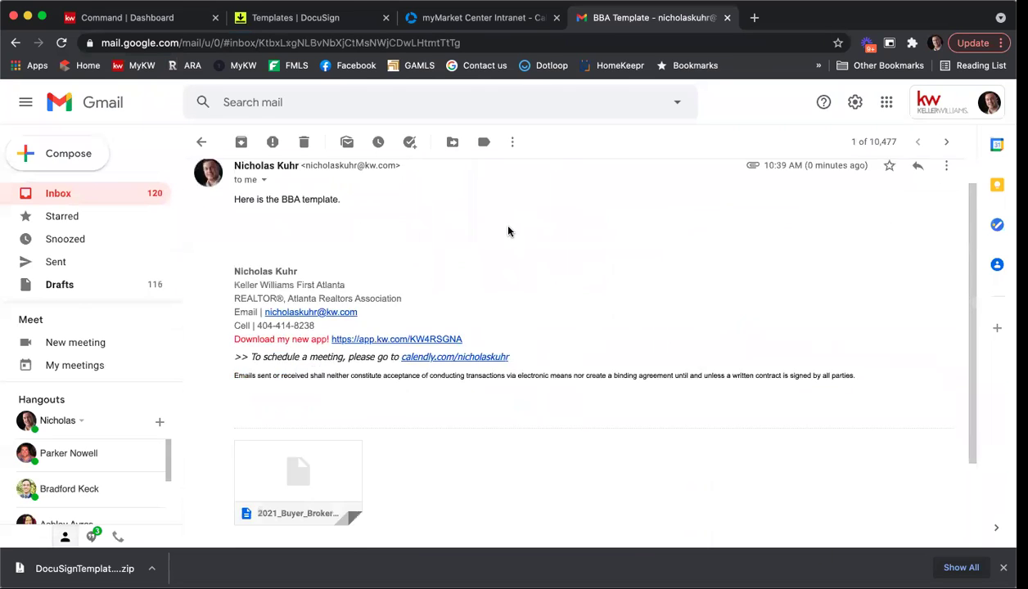
pyautogui.moveTo(314, 401)
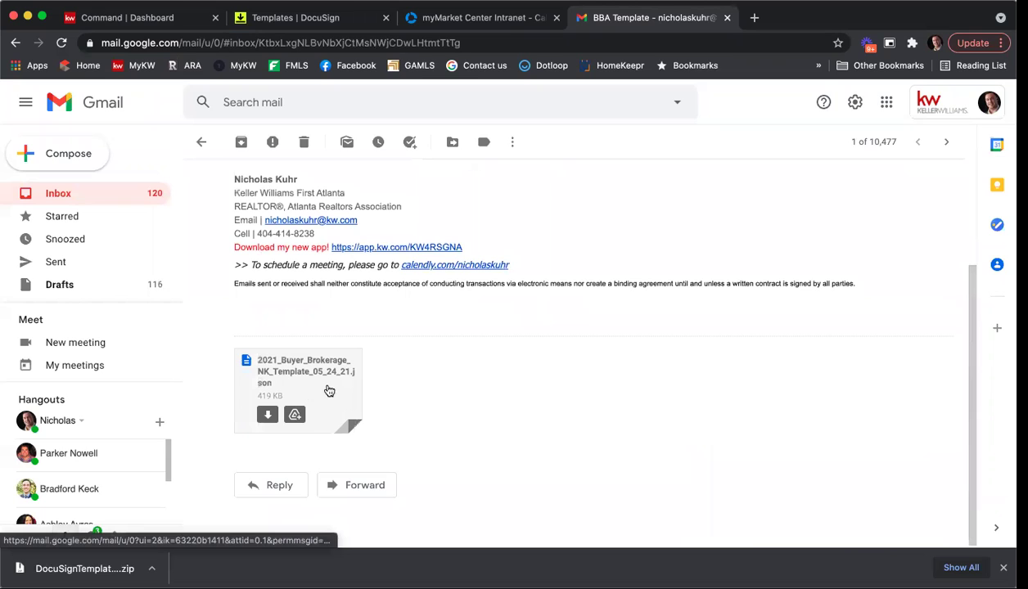
pyautogui.click(267, 414)
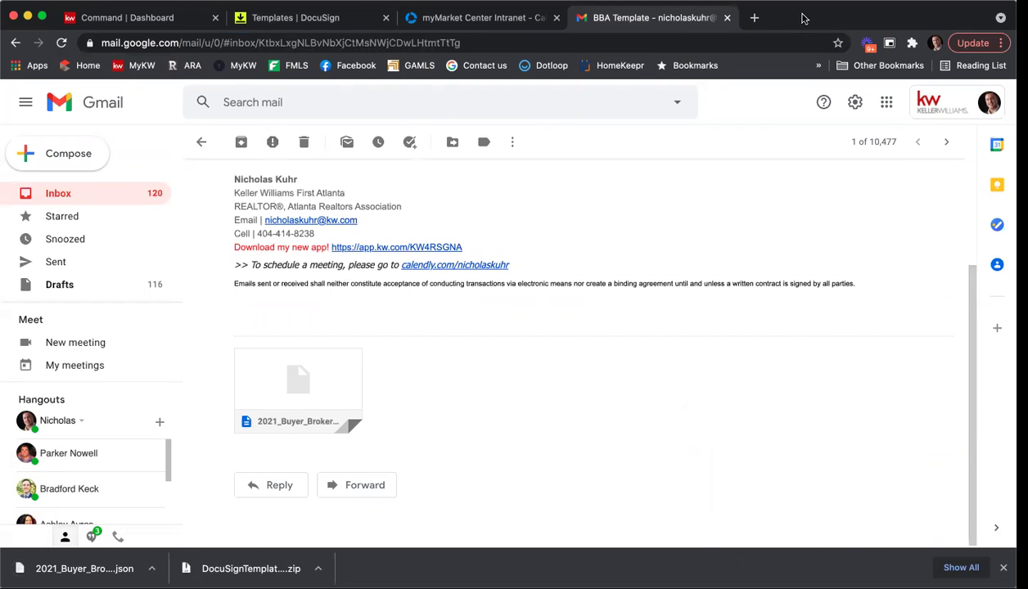
# Upload the downloaded json file as a new template via NEW > Upload Template.
pyautogui.click(360, 20)
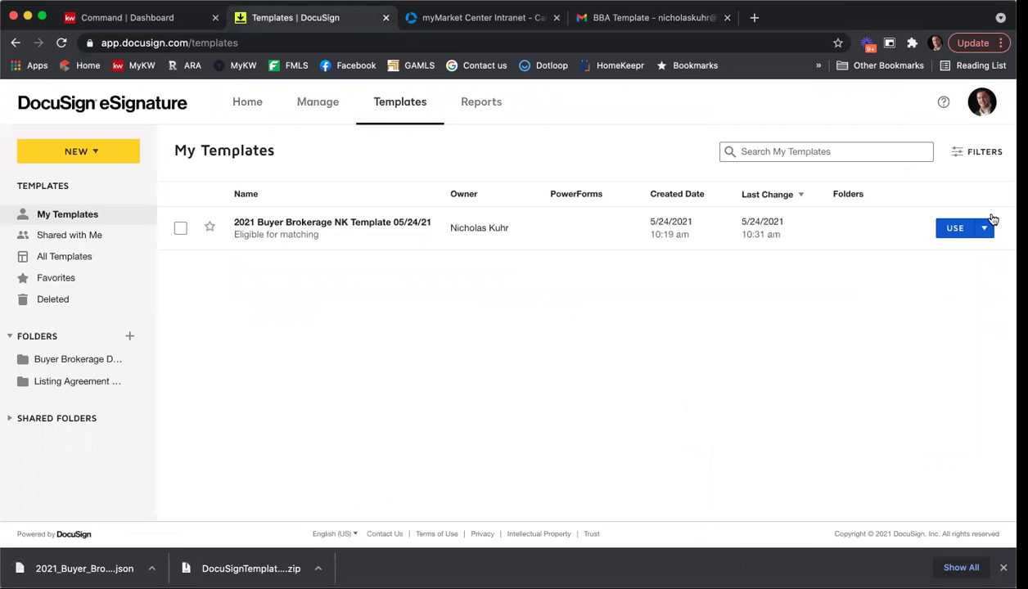
pyautogui.click(90, 154)
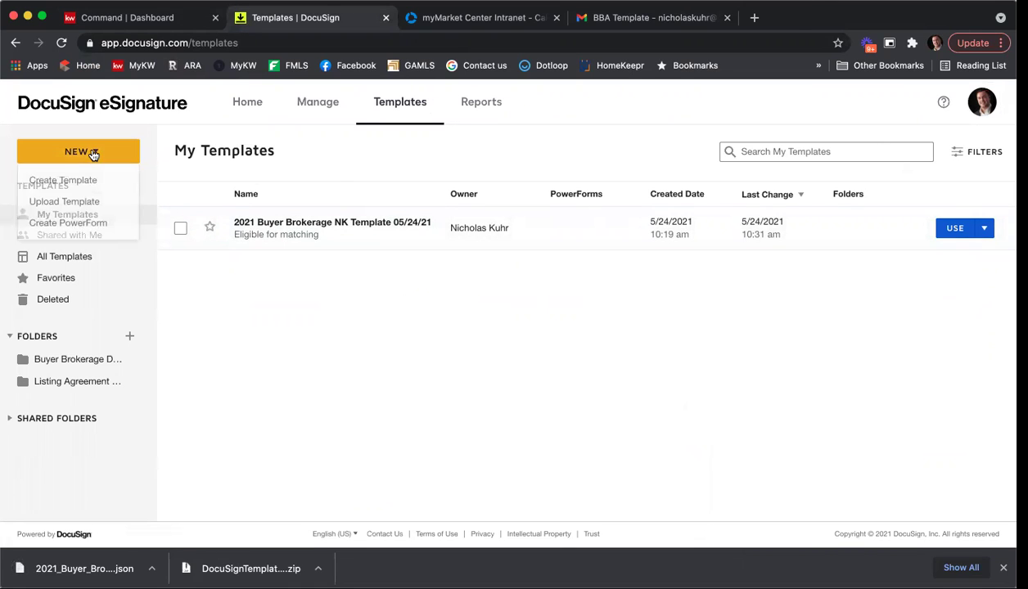
pyautogui.click(90, 204)
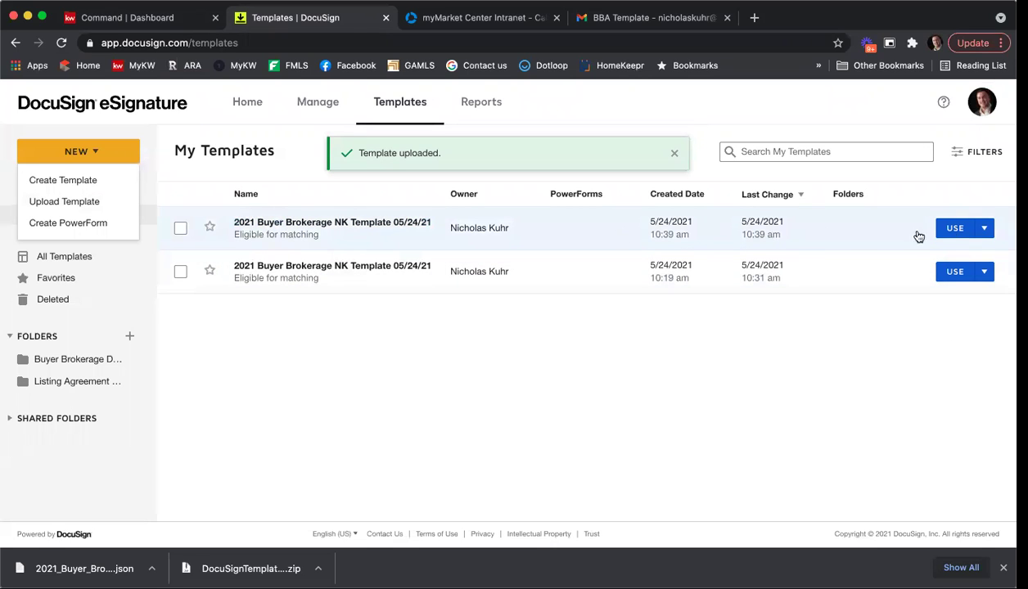
pyautogui.click(983, 229)
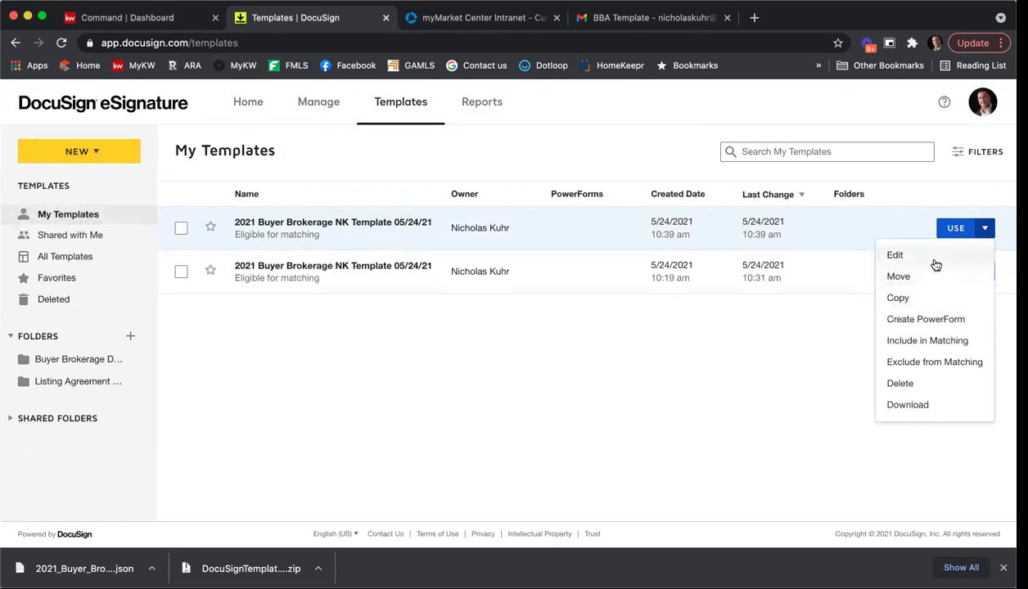
# Prefix the uploaded template's name with 'Uploaded ' and save and close it.
pyautogui.click(935, 264)
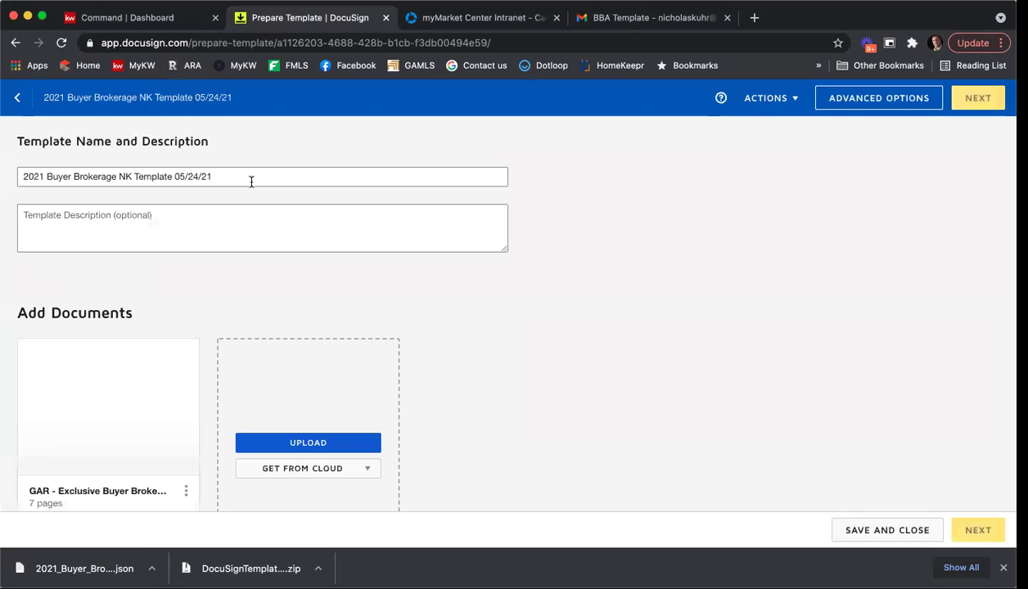
pyautogui.click(220, 176)
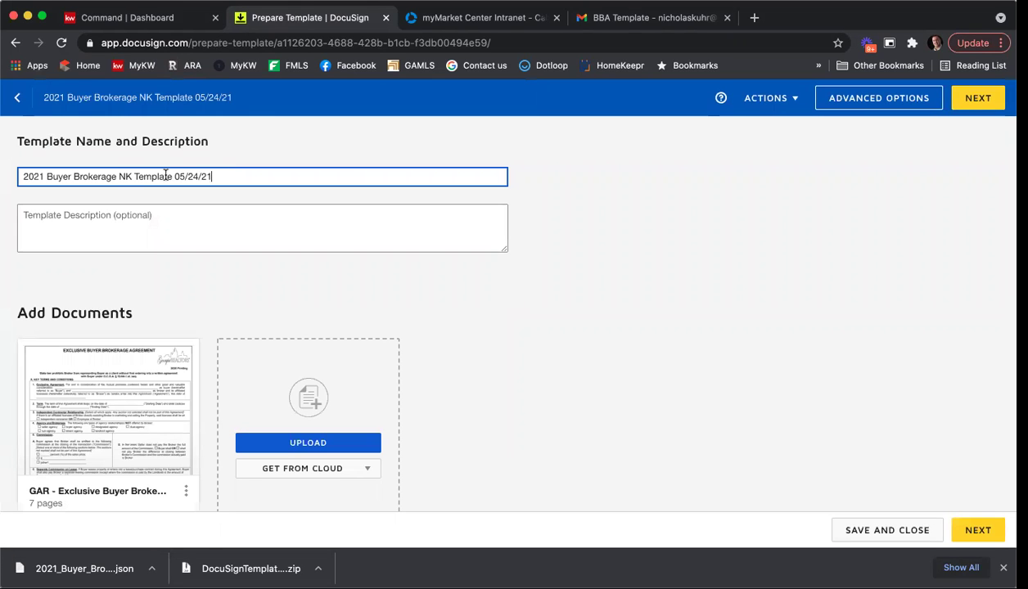
pyautogui.click(24, 176)
pyautogui.write('U')
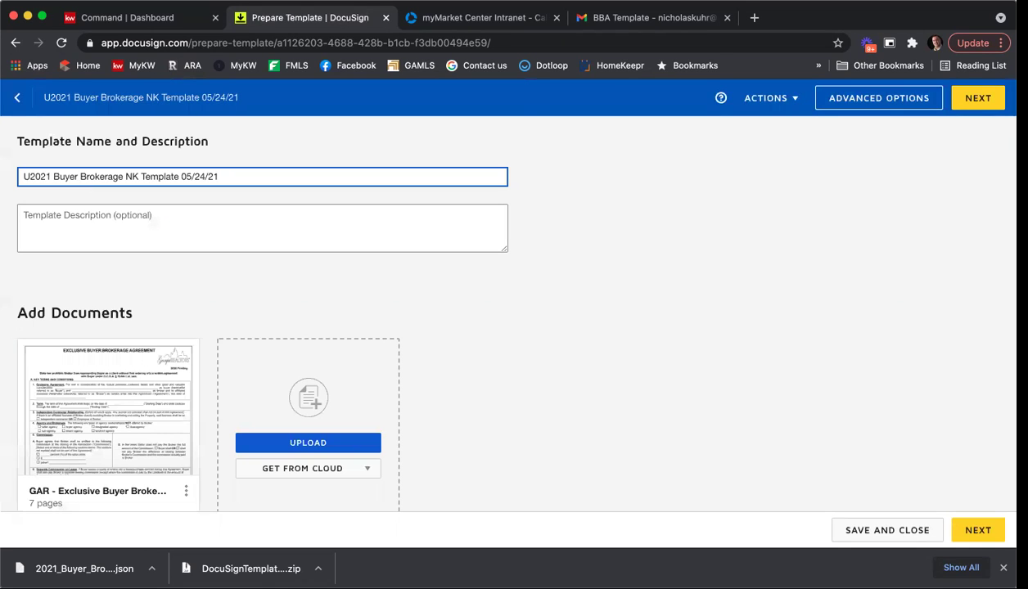
pyautogui.write('p.oad')
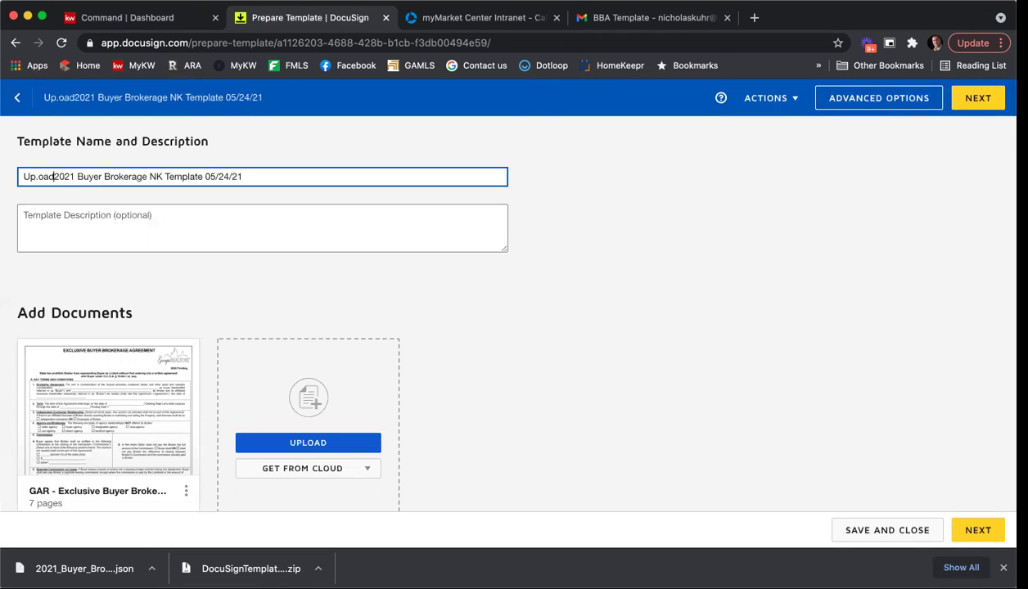
pyautogui.write('loaded')
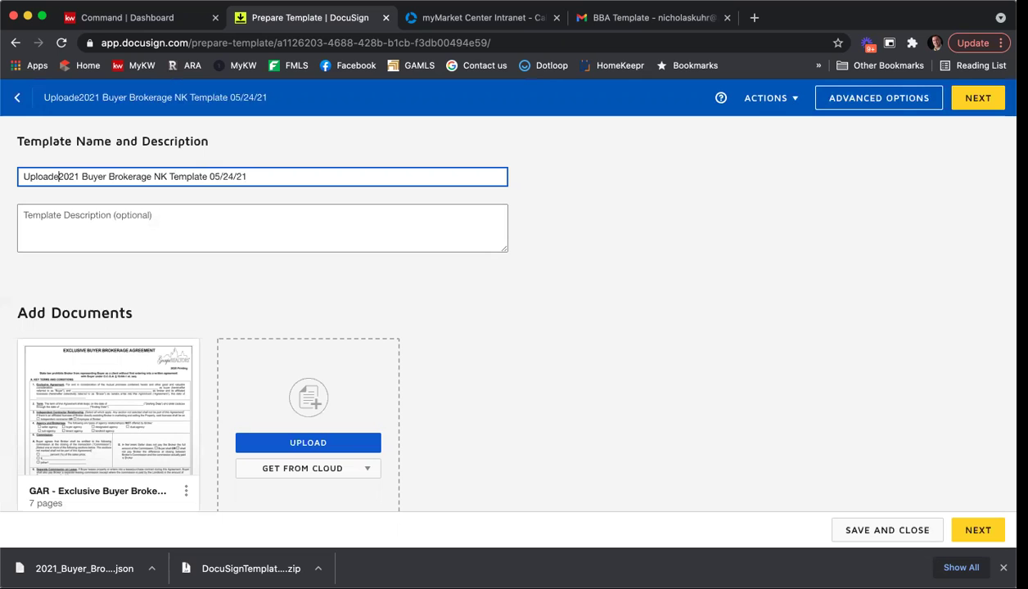
pyautogui.click(977, 98)
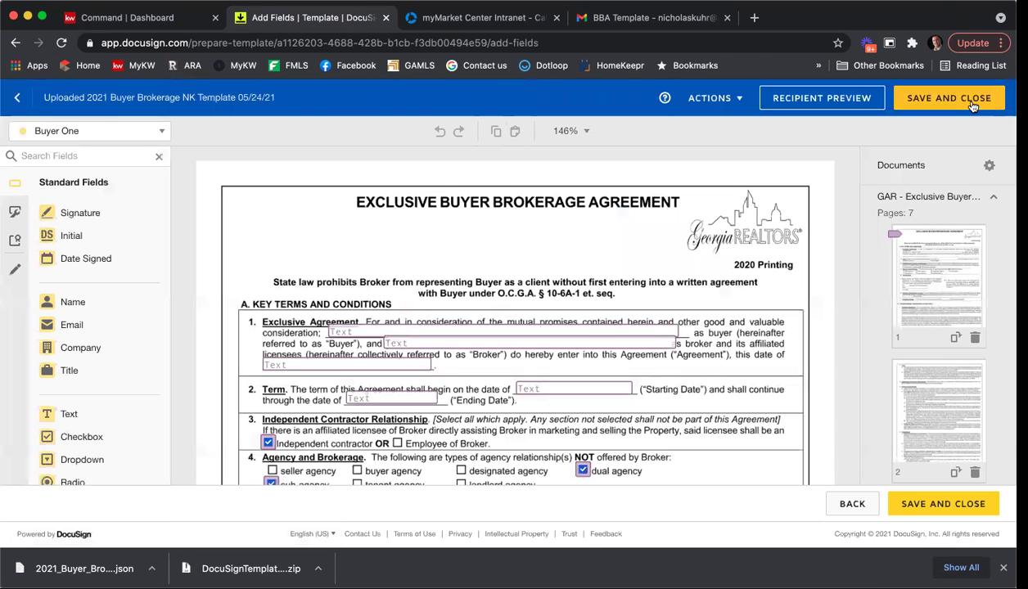
pyautogui.click(972, 106)
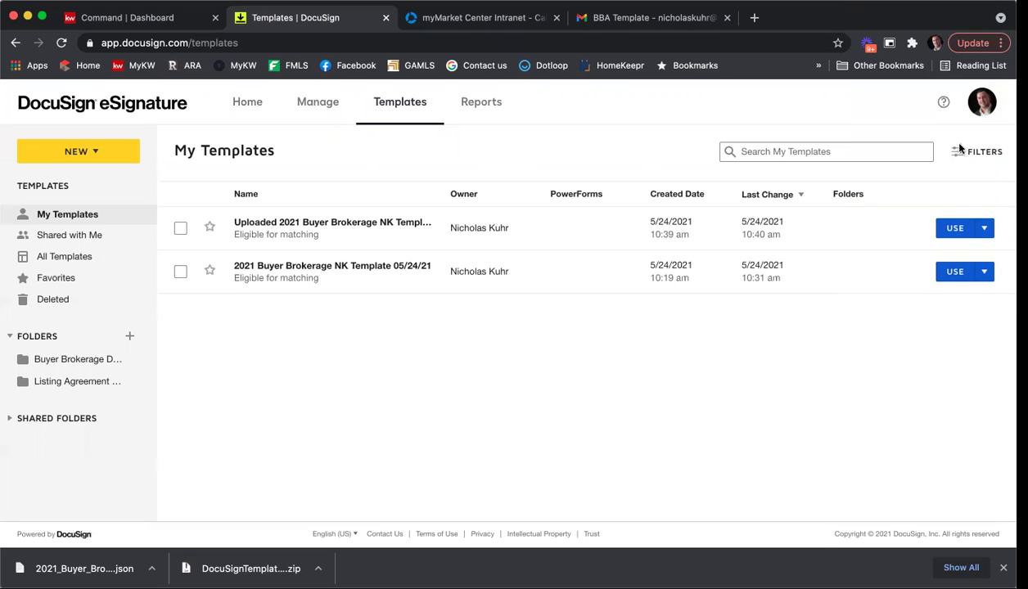
# Switch back to DocuSign Rooms and open the 1234 Main St - Stark/Potts - Listing room.
pyautogui.click(986, 104)
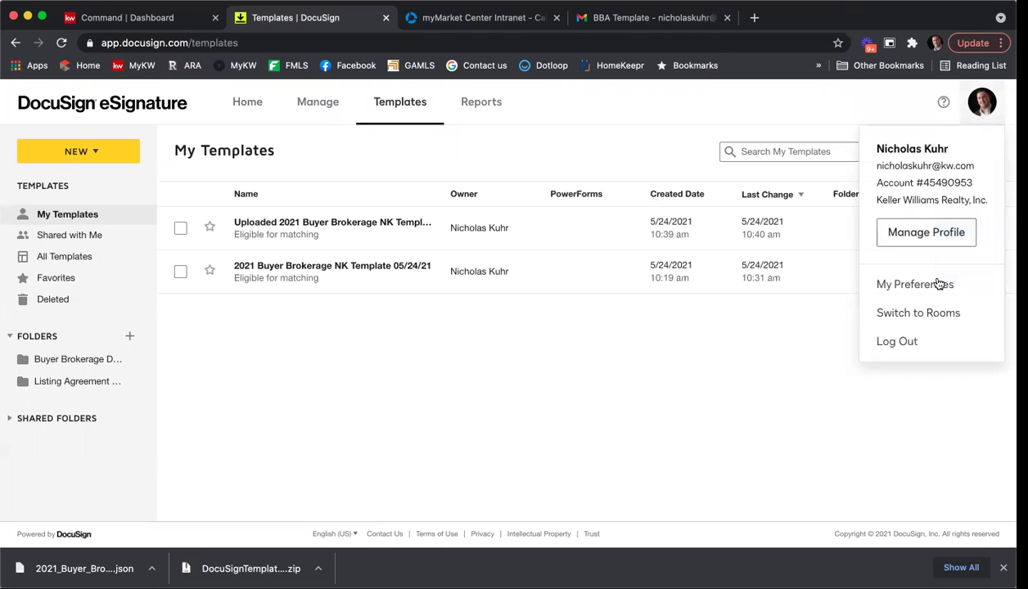
pyautogui.click(947, 314)
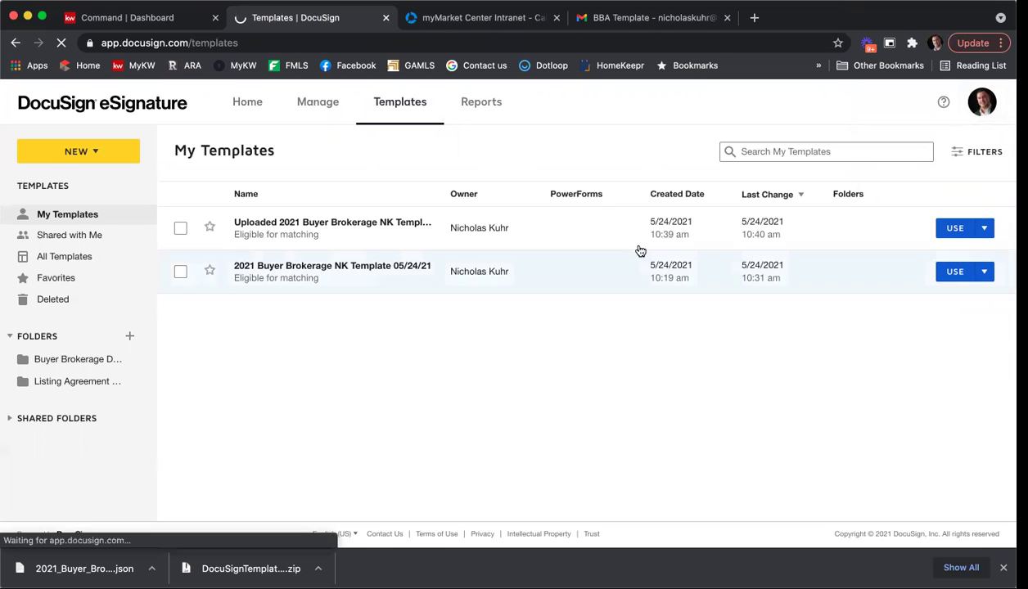
pyautogui.click(1003, 568)
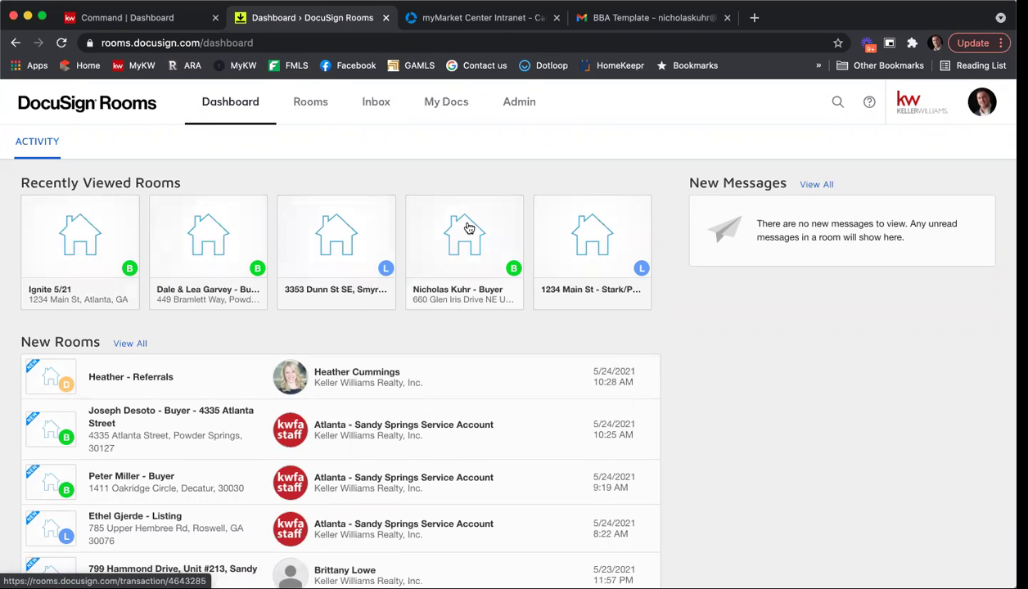
pyautogui.click(592, 246)
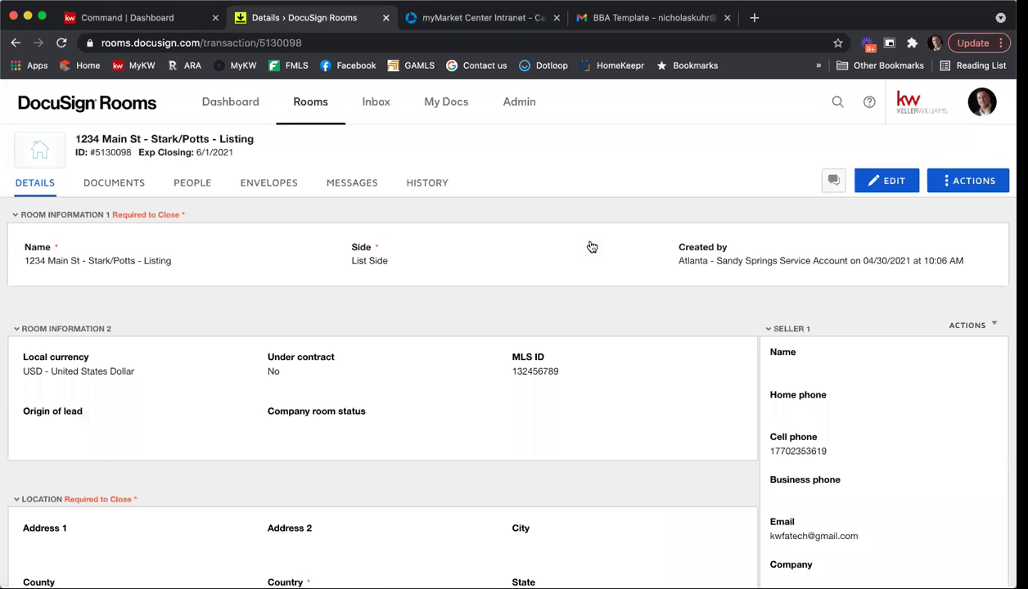
# Download the signed GAR - Purchase and Sale Agreement - F201 from Room Docs as a PDF.
pyautogui.click(111, 188)
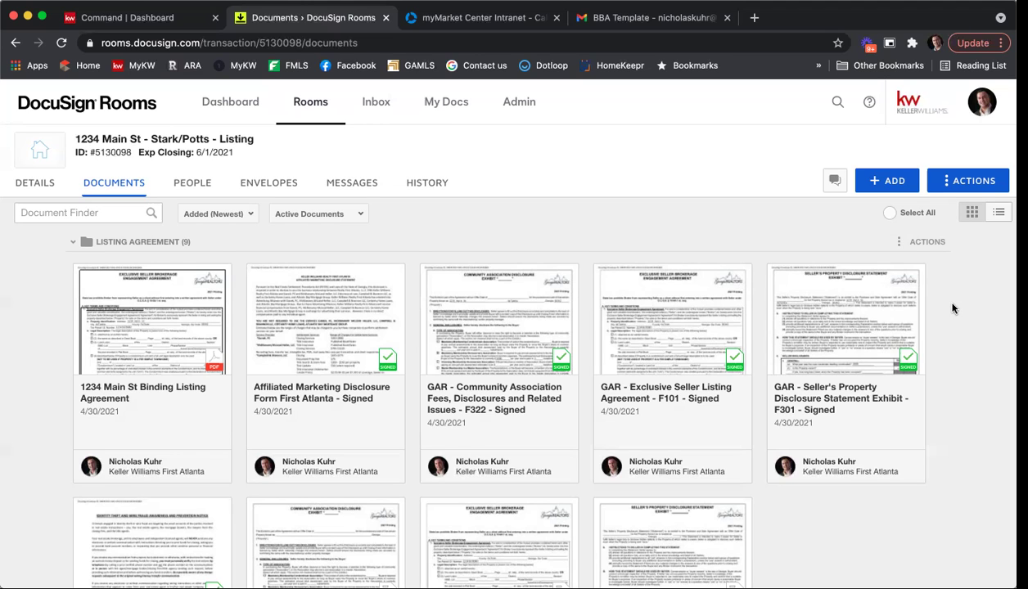
pyautogui.scroll(-3, 968, 310)
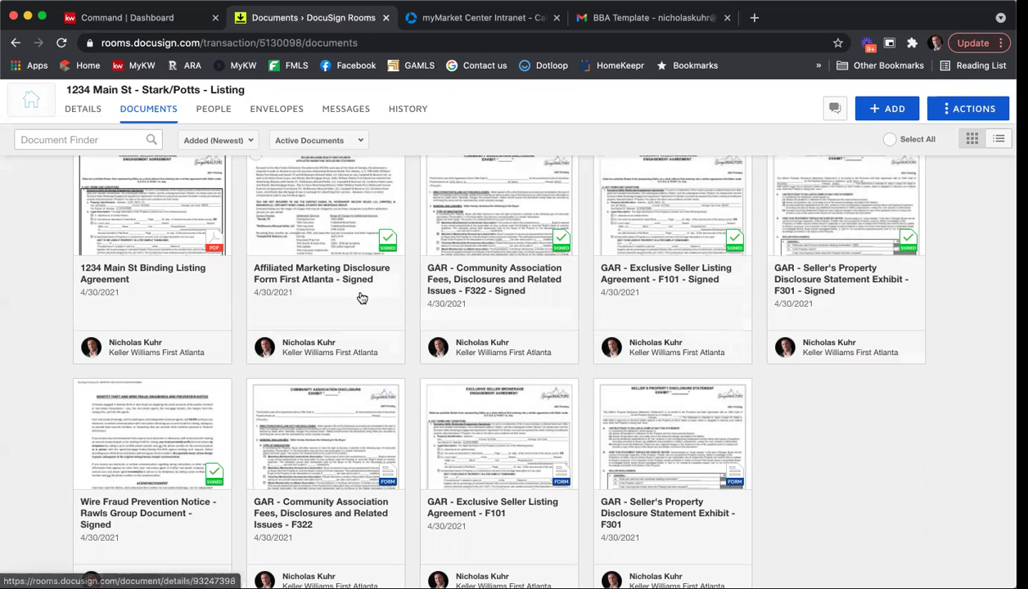
pyautogui.scroll(-3, 364, 294)
pyautogui.scroll(-7, 366, 296)
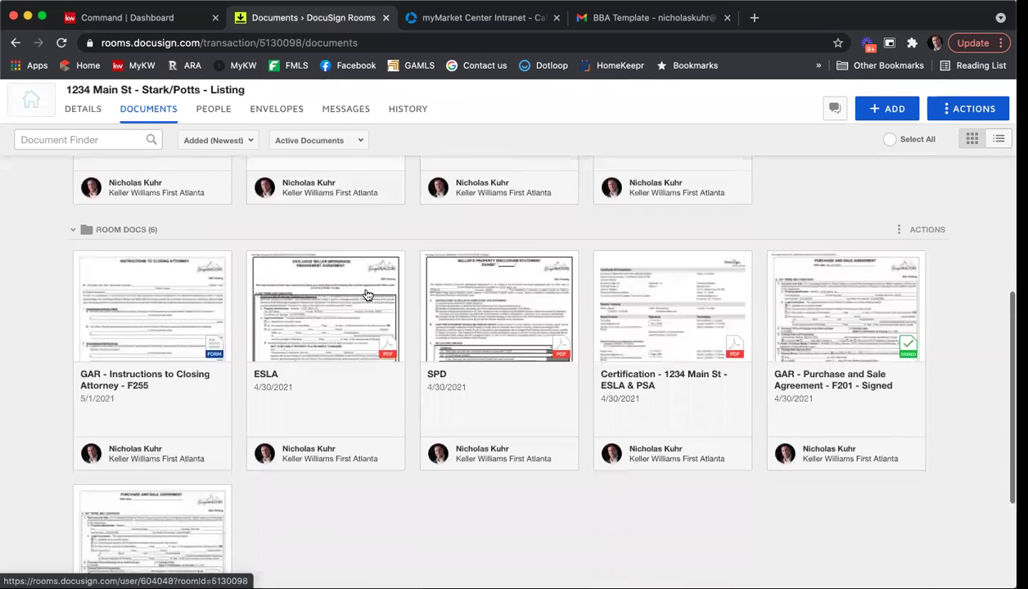
pyautogui.scroll(-1, 655, 329)
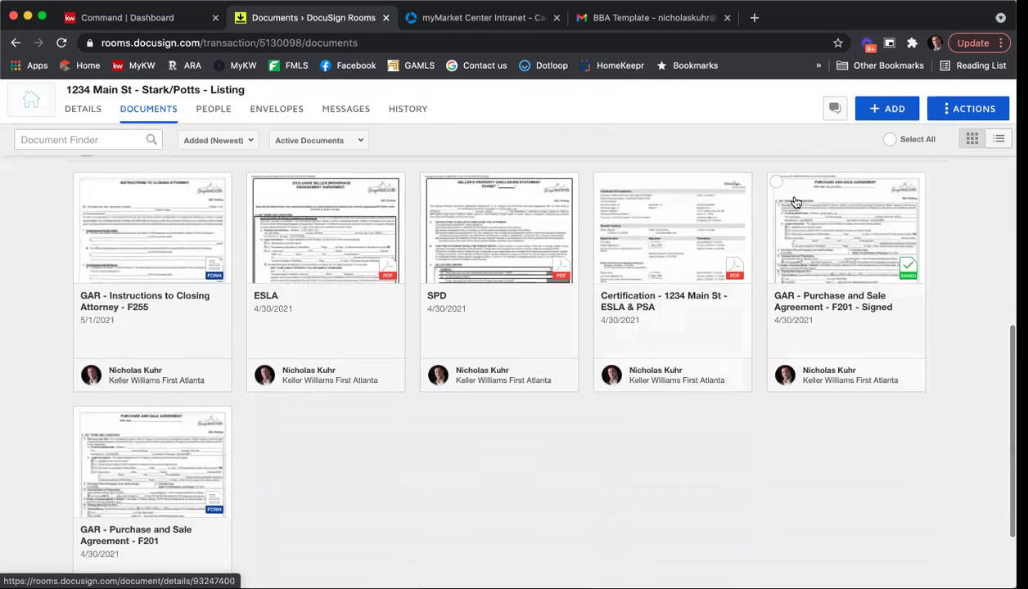
pyautogui.click(776, 183)
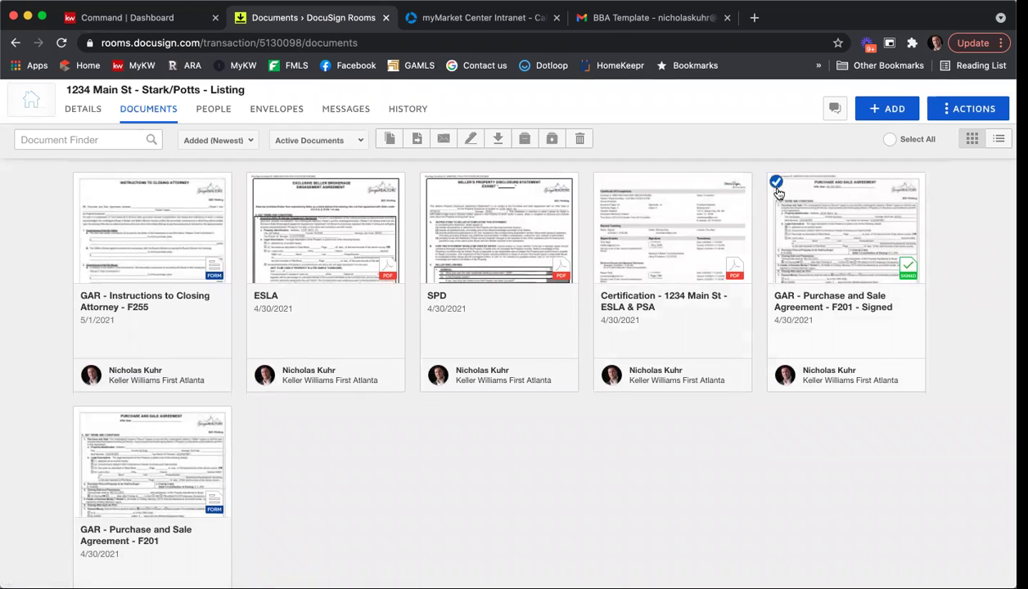
pyautogui.click(495, 140)
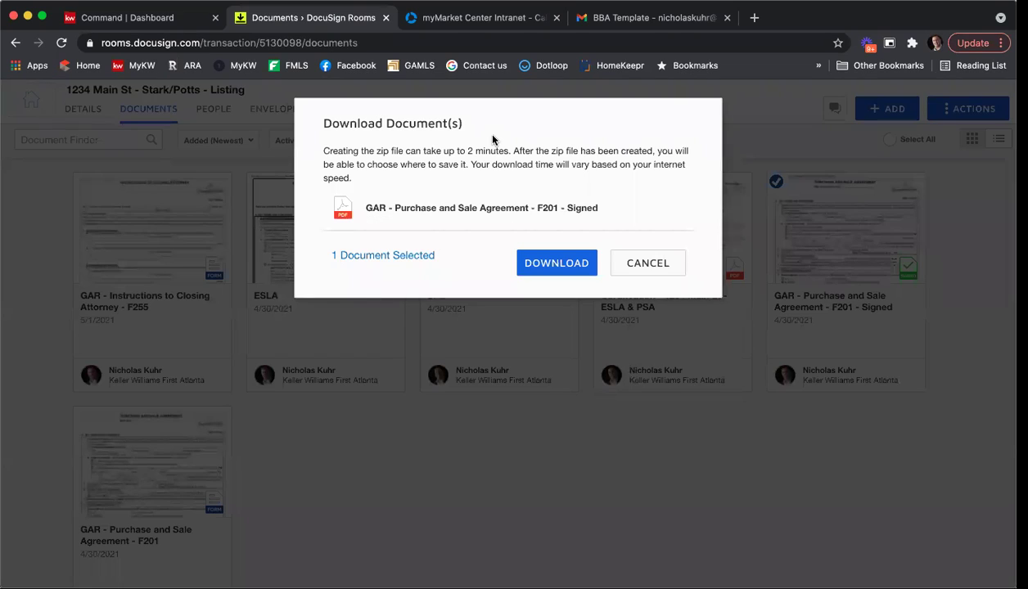
pyautogui.click(548, 260)
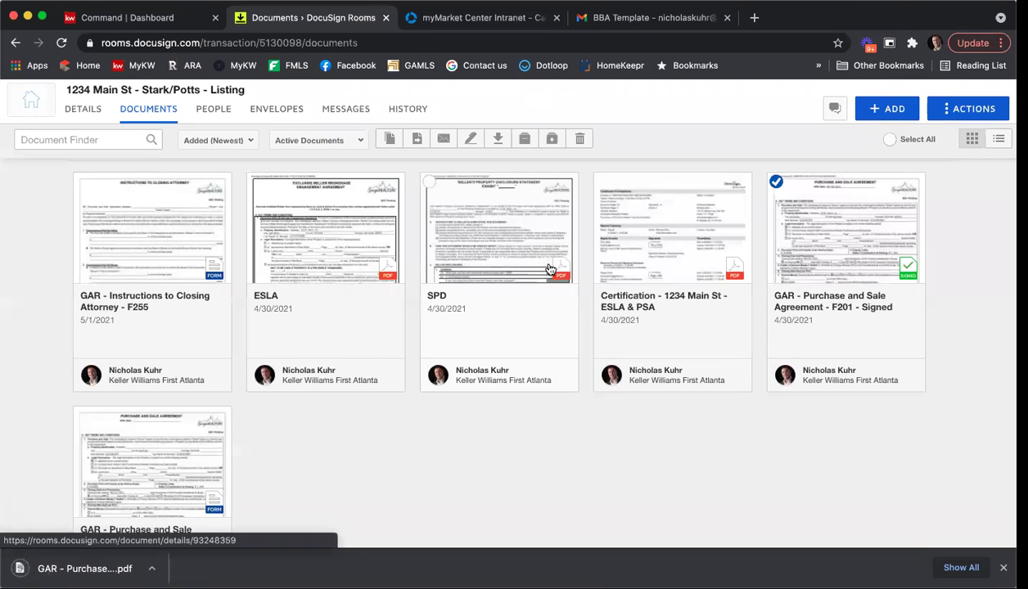
# In Gmail, attach the downloaded Purchase and Sale PDF to a new message, then discard the draft.
pyautogui.click(650, 17)
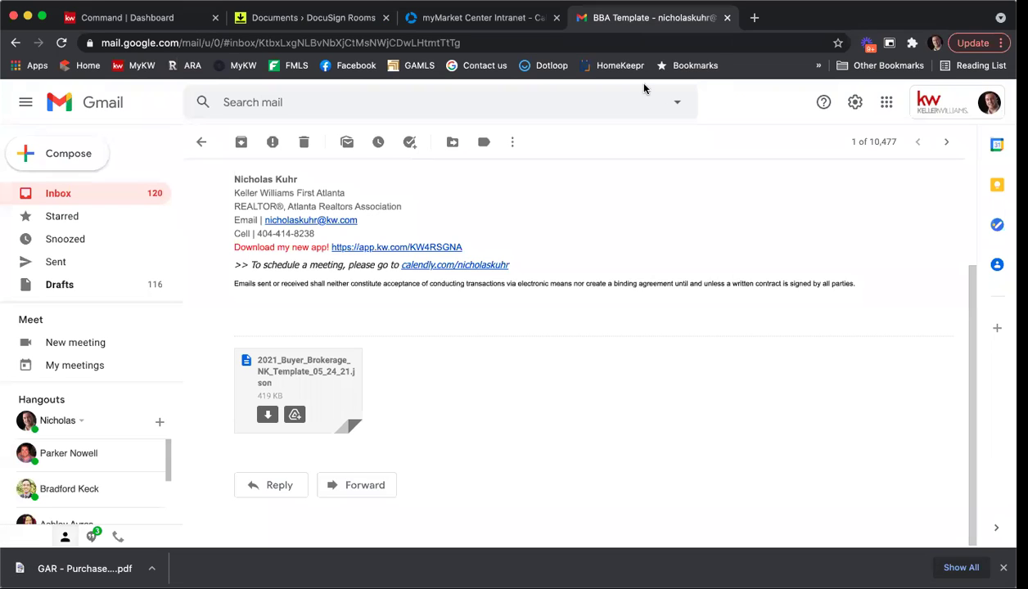
pyautogui.click(66, 157)
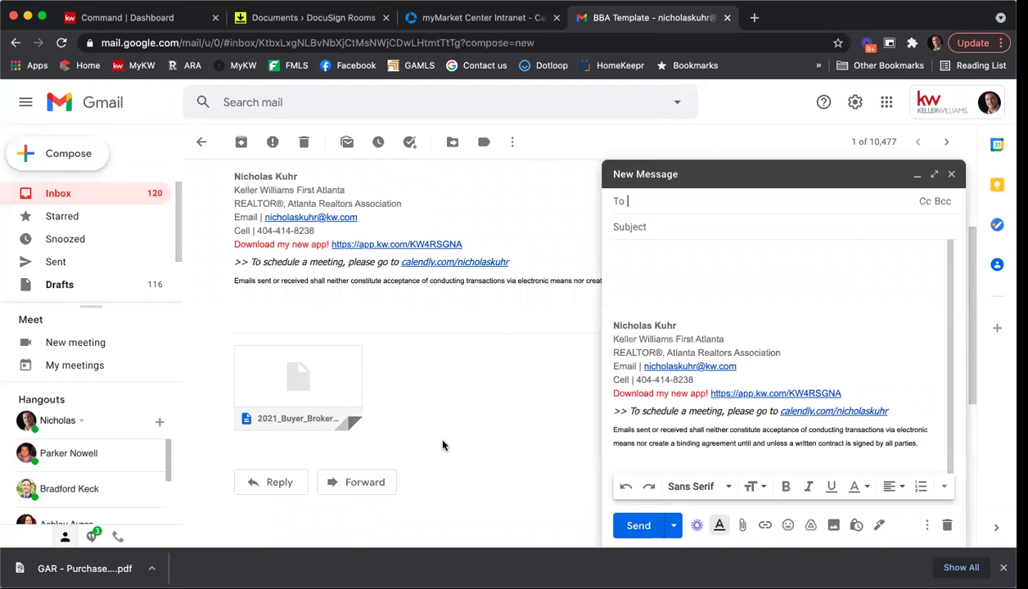
pyautogui.moveTo(803, 561); pyautogui.dragTo(727, 382)
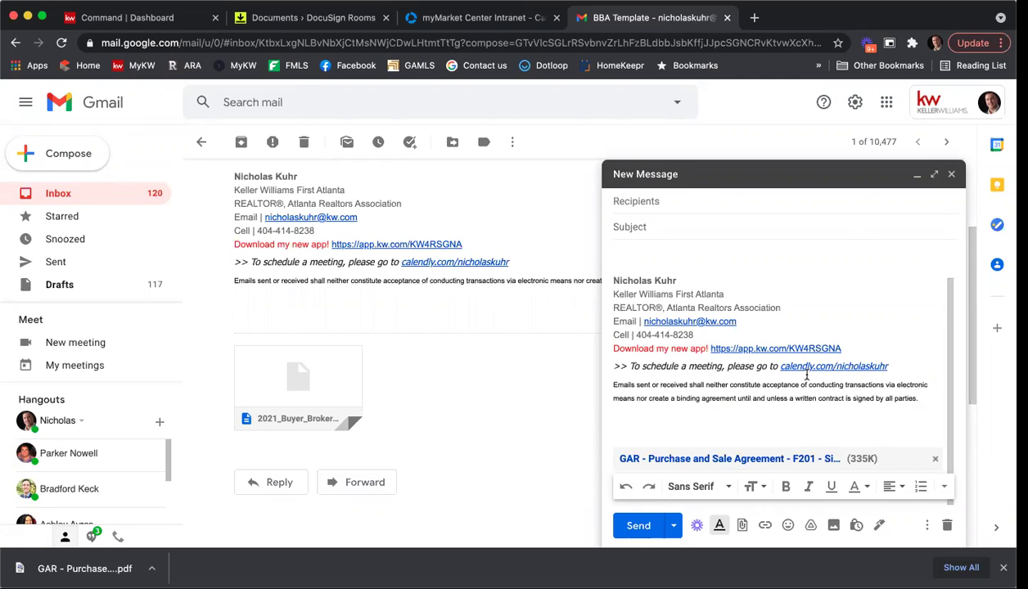
pyautogui.click(948, 528)
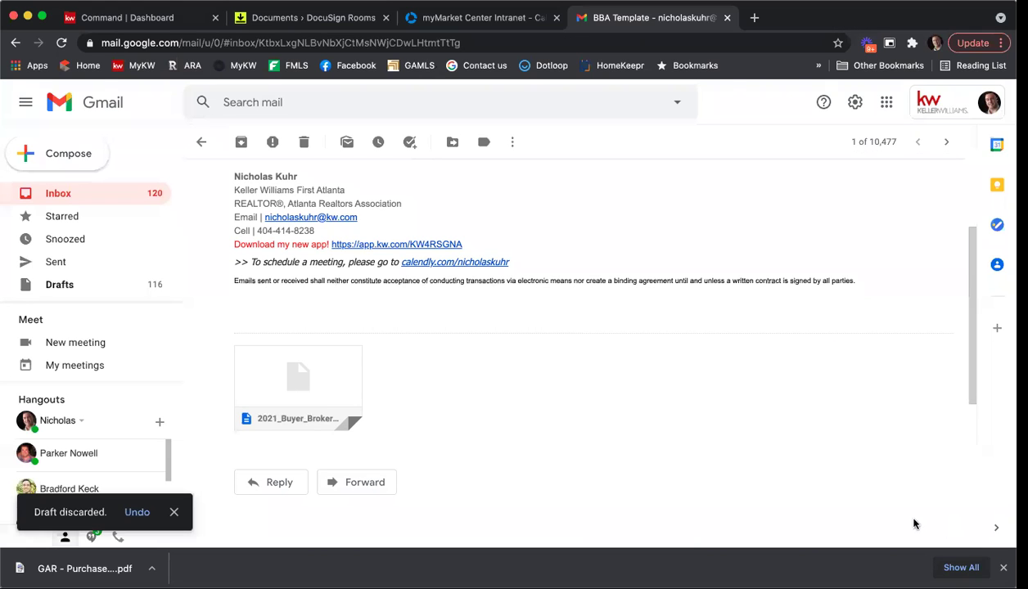
# Back in Rooms, deselect the Purchase and Sale Agreement and tick the ESLA and SPD documents.
pyautogui.click(295, 21)
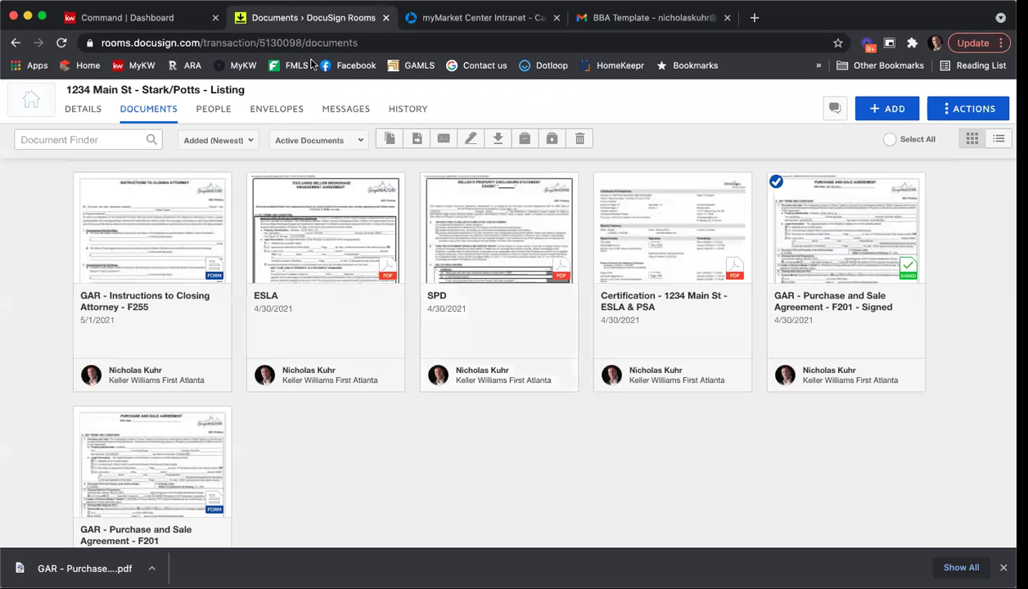
pyautogui.scroll(3, 493, 472)
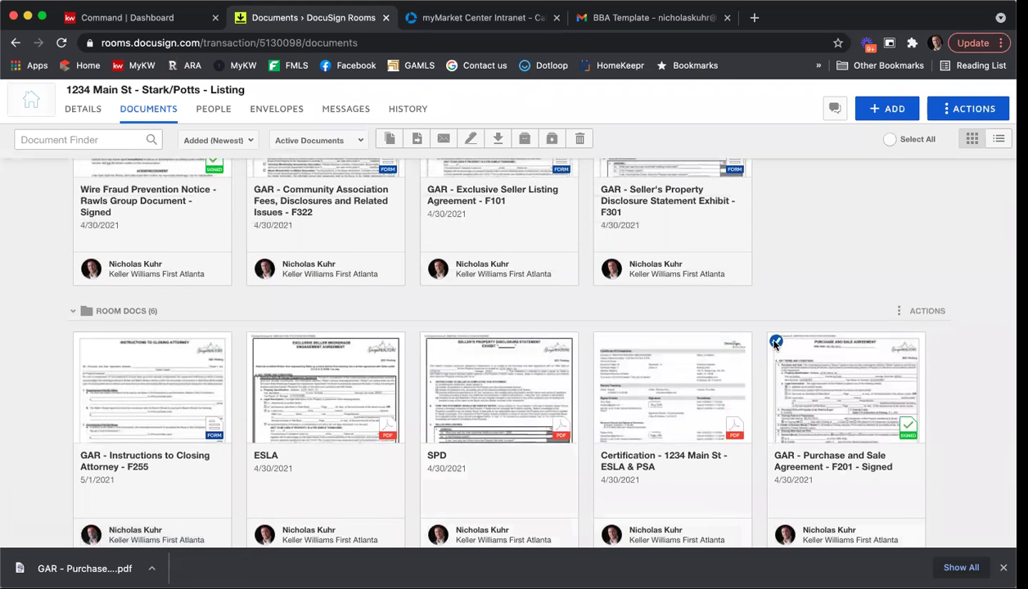
pyautogui.click(775, 338)
pyautogui.click(256, 341)
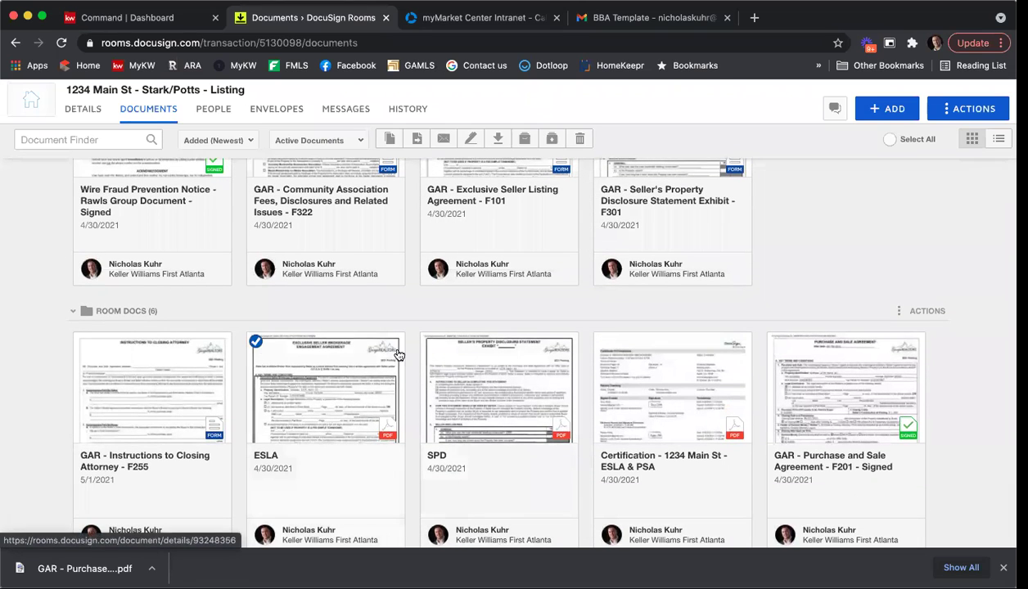
pyautogui.click(430, 345)
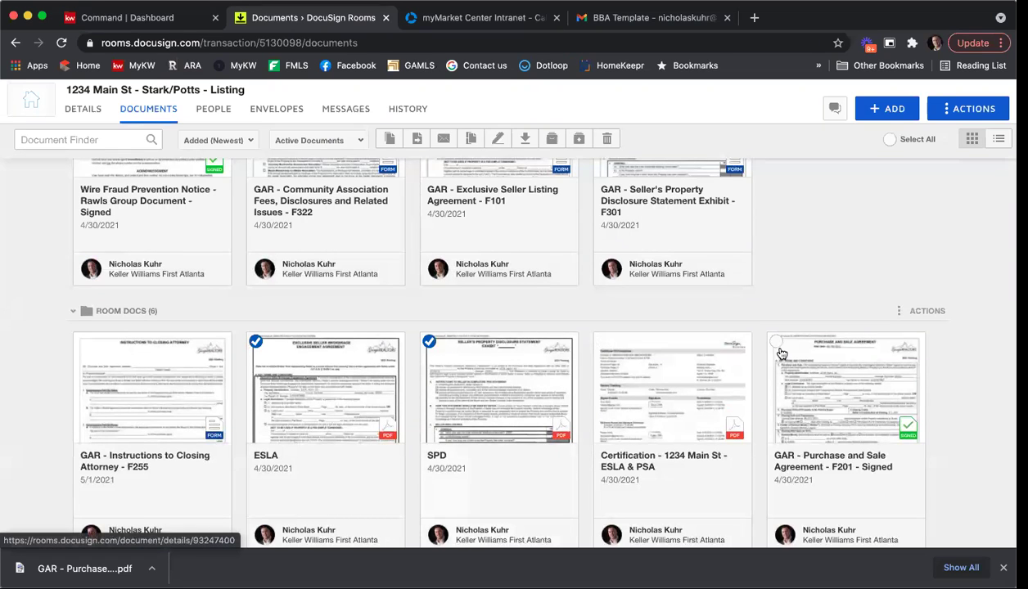
# Tick Wire Fraud plus signed Seller's Disclosure, Exclusive Seller Listing, Association Fees and Affiliated Marketing forms.
pyautogui.scroll(-1, 721, 348)
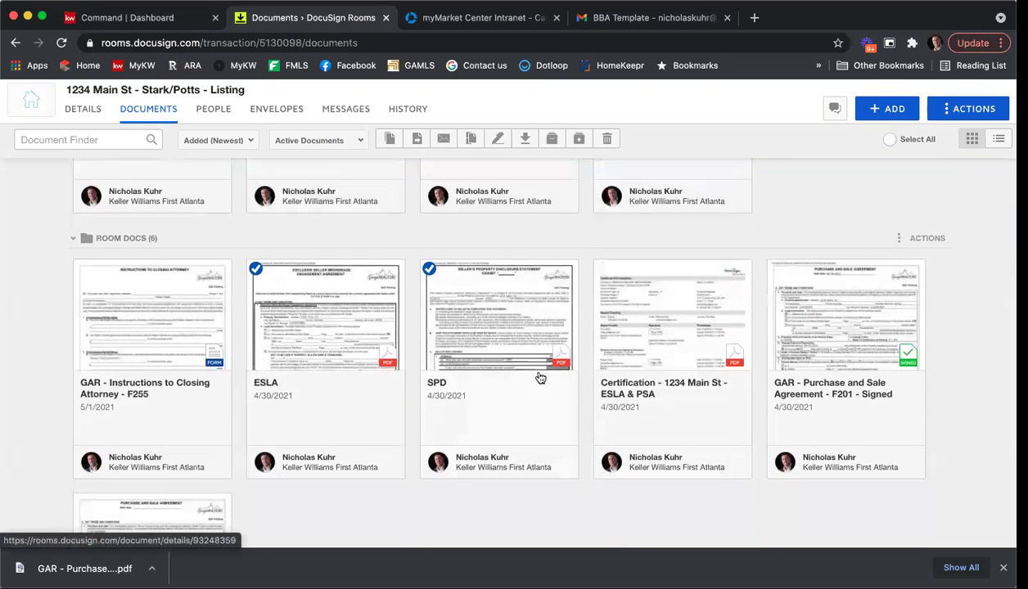
pyautogui.scroll(-3, 621, 347)
pyautogui.scroll(4, 622, 348)
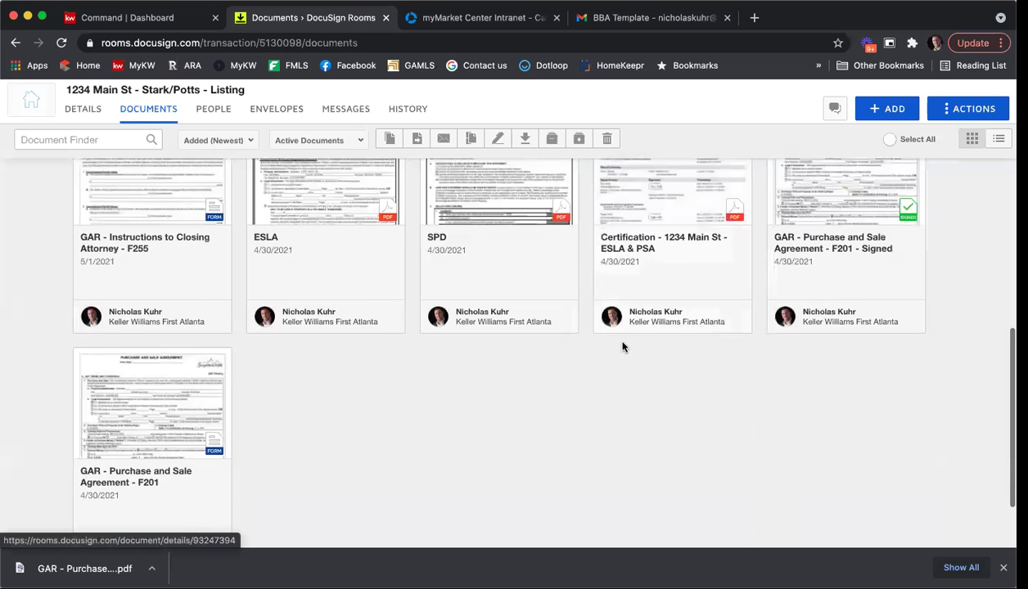
pyautogui.scroll(2, 620, 348)
pyautogui.scroll(1, 509, 422)
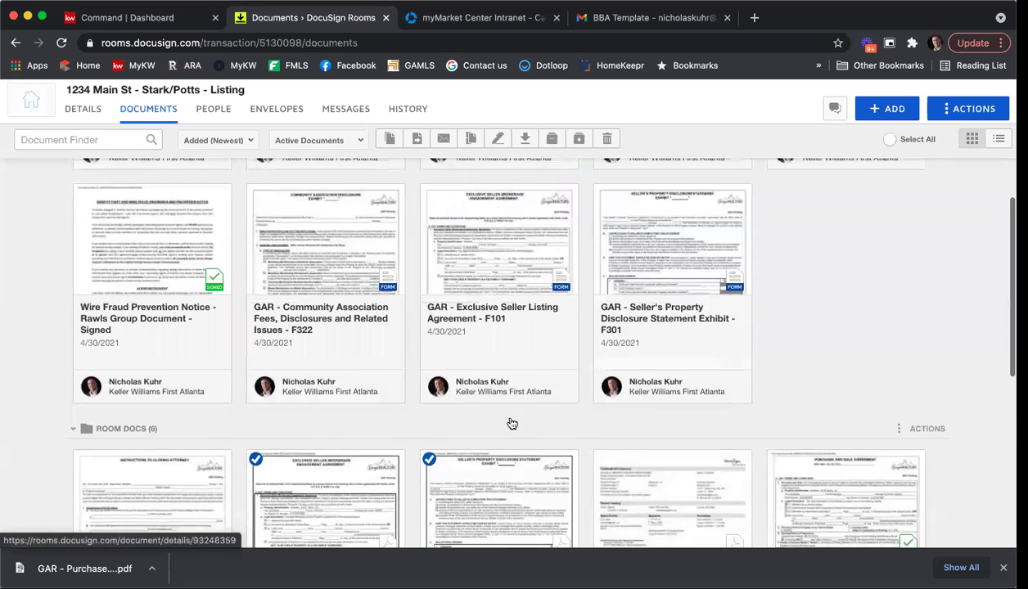
pyautogui.scroll(-3, 290, 391)
pyautogui.scroll(1, 436, 358)
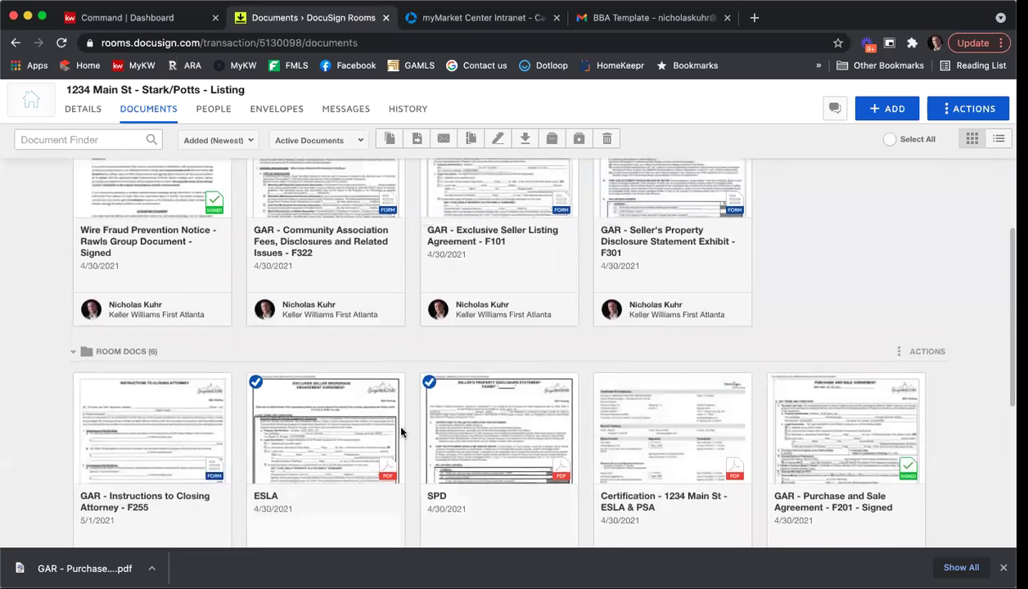
pyautogui.scroll(3, 401, 430)
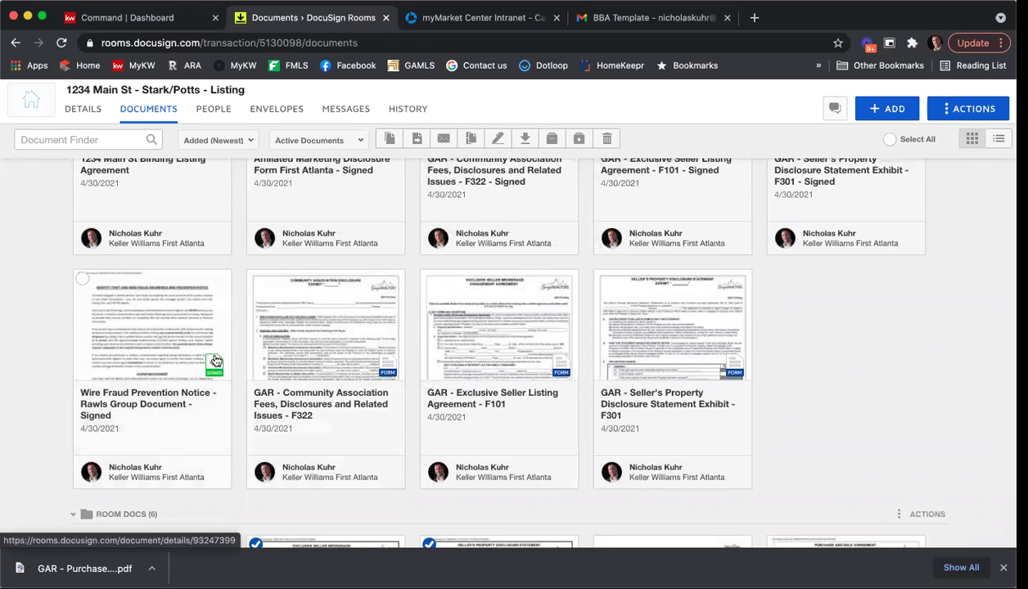
pyautogui.click(82, 279)
pyautogui.scroll(3, 706, 270)
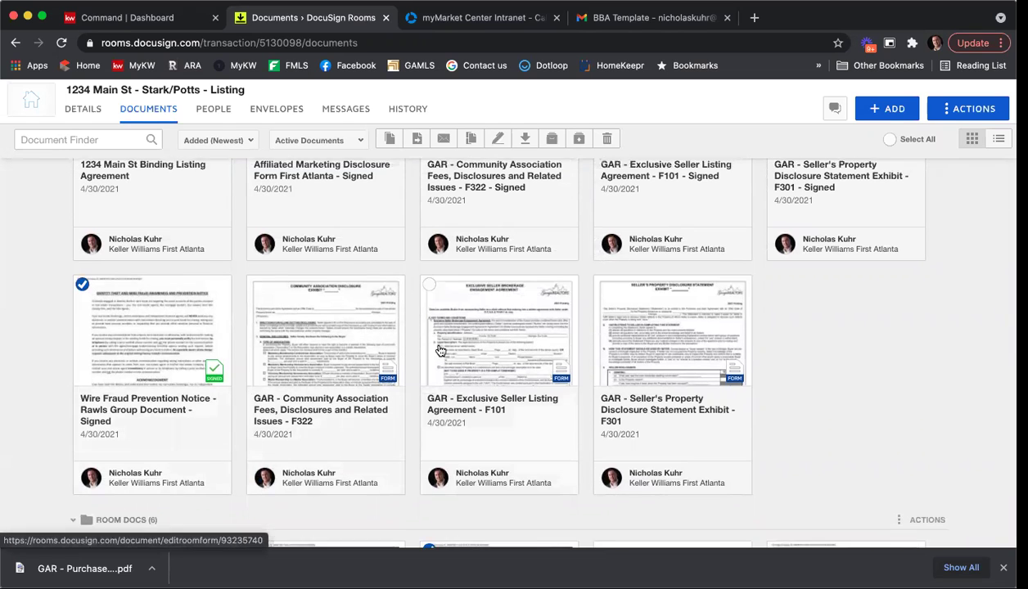
pyautogui.click(776, 219)
pyautogui.click(603, 219)
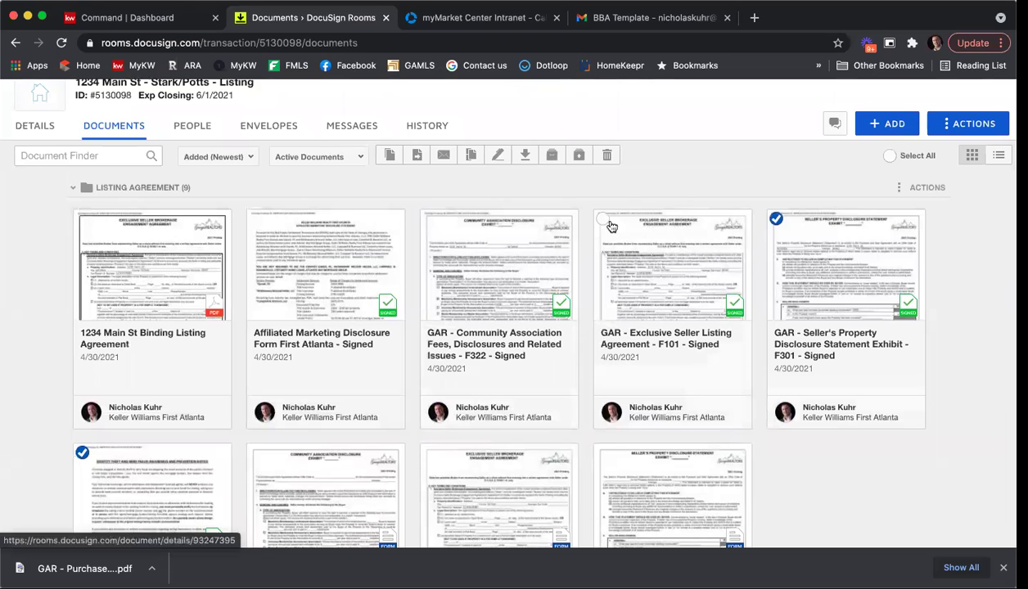
pyautogui.click(428, 219)
pyautogui.click(257, 219)
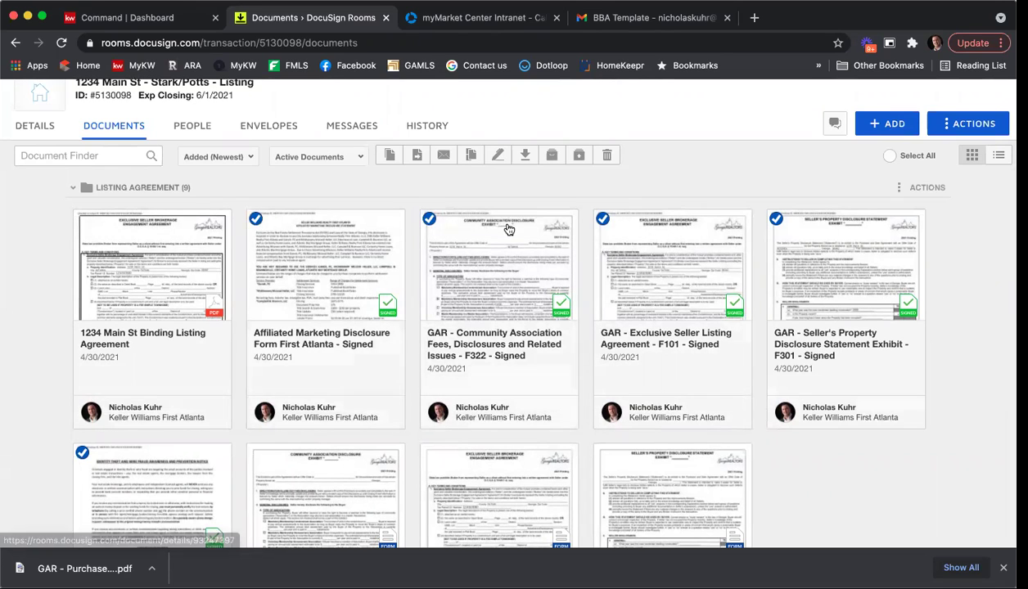
# Start combining and order ESLA first, Exclusive Seller Listing Agreement second, Wire Fraud third.
pyautogui.click(471, 157)
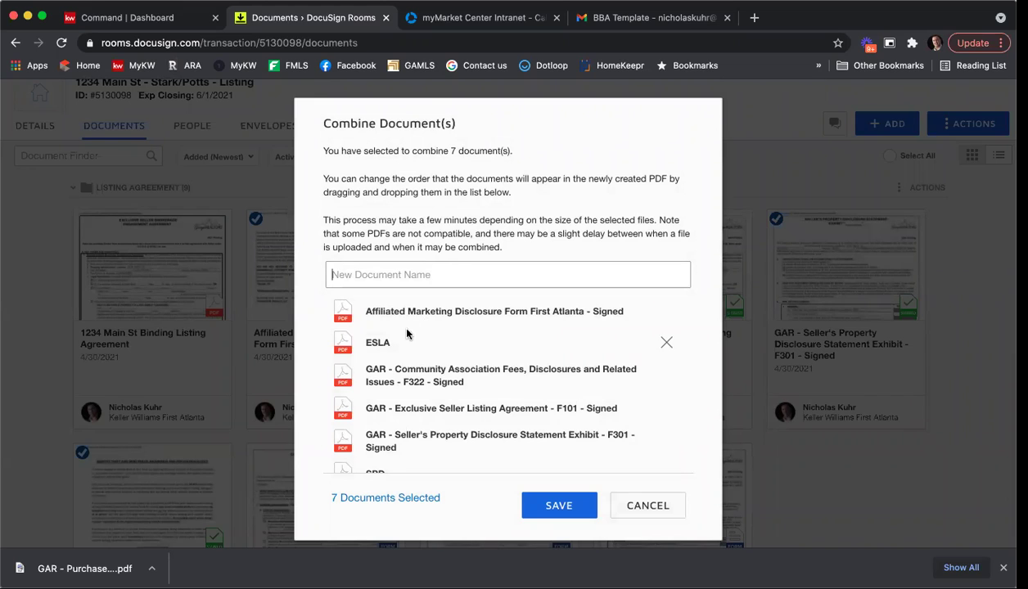
pyautogui.moveTo(382, 338); pyautogui.dragTo(383, 309)
pyautogui.moveTo(390, 405); pyautogui.dragTo(397, 364)
pyautogui.scroll(-3, 397, 369)
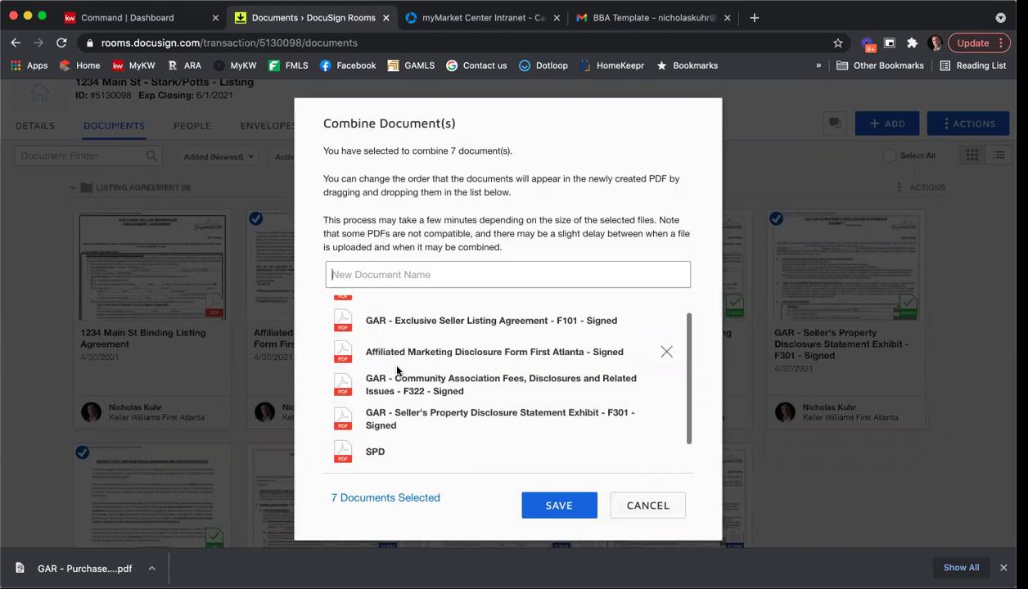
pyautogui.moveTo(400, 440); pyautogui.dragTo(409, 294)
# Name the combined PDF 'DocuSign Training 05 24 21', replacing the slashed date, and create it.
pyautogui.click(423, 270)
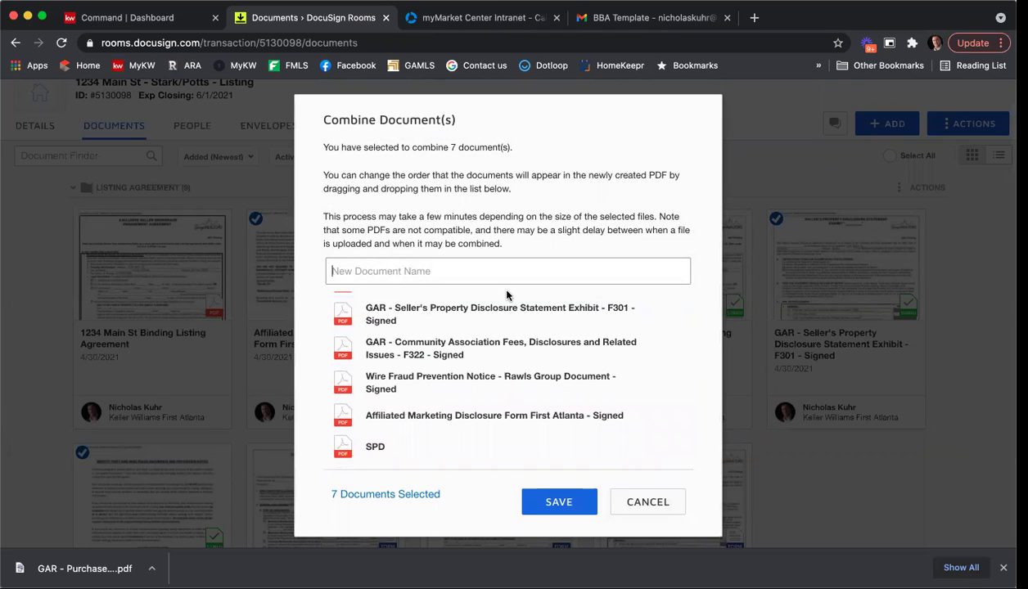
pyautogui.write('DocuS')
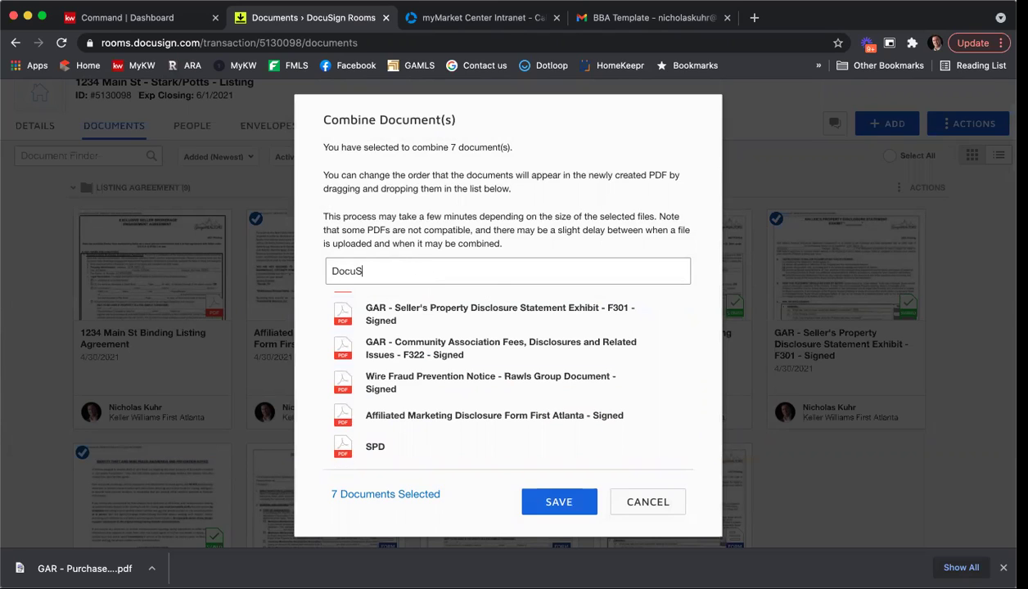
pyautogui.write('ign Training 5/24/21')
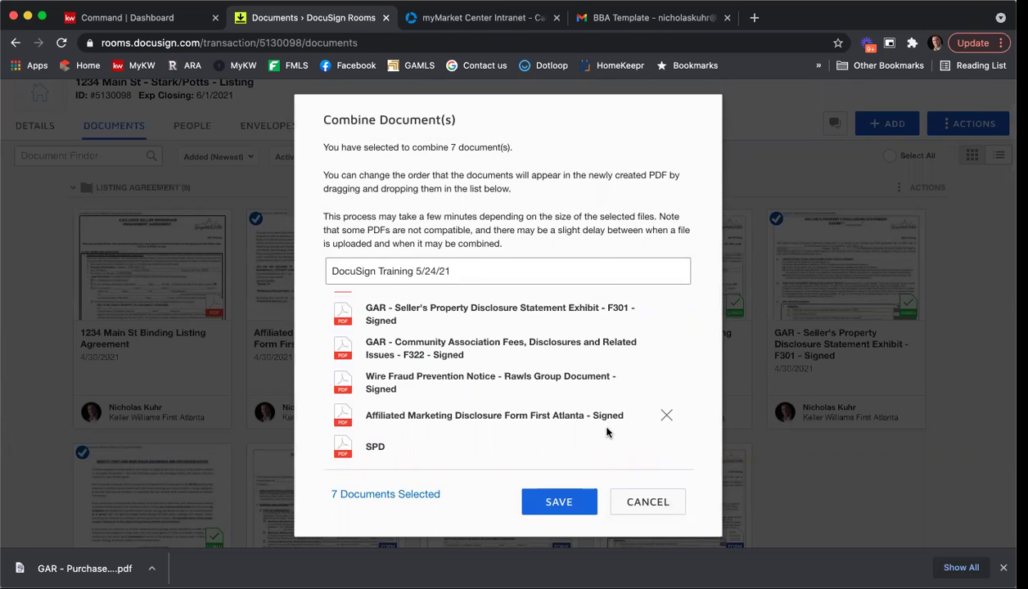
pyautogui.click(563, 495)
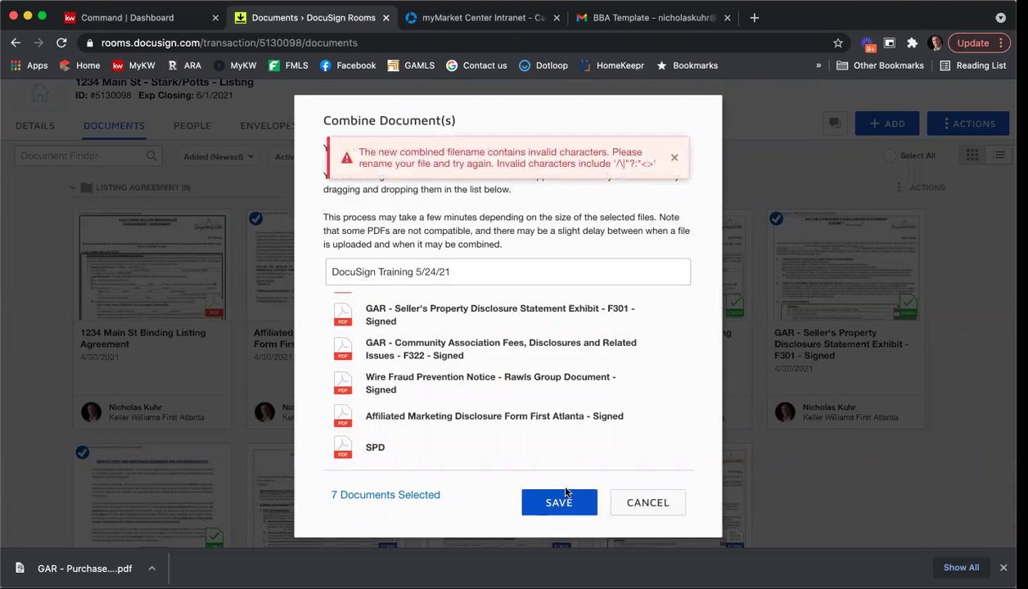
pyautogui.moveTo(453, 270); pyautogui.dragTo(429, 271)
pyautogui.press('BackSpace')
pyautogui.write('05 24 21')
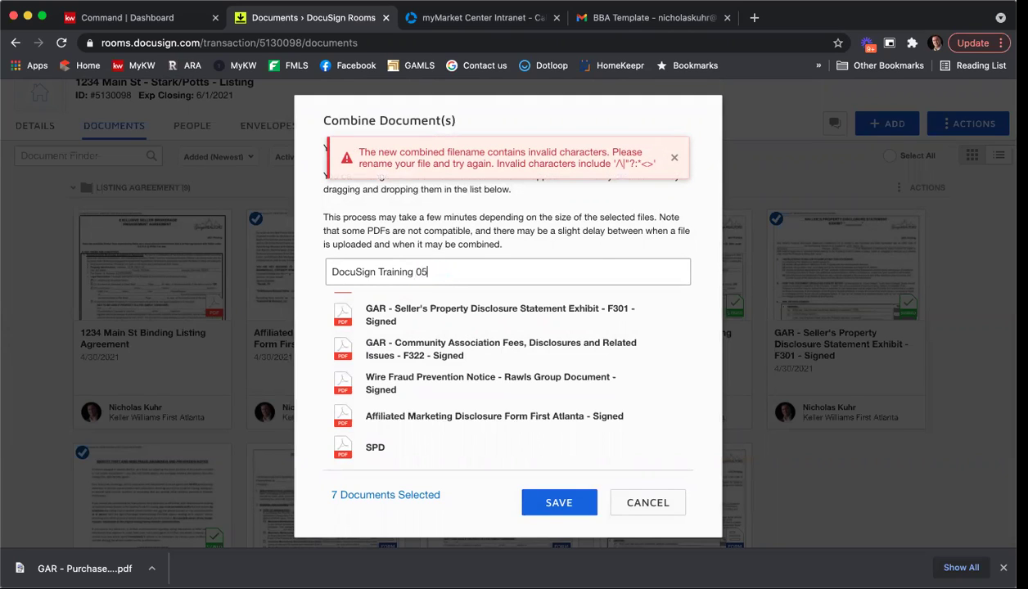
pyautogui.press('Return')
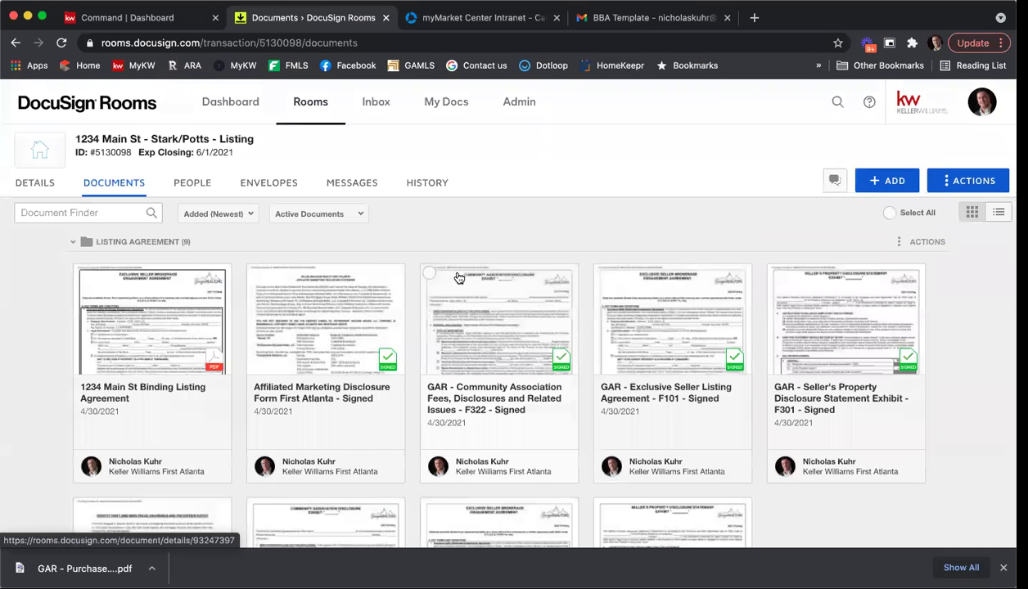
# Open the combined DocuSign Training 05 24 21 PDF and scroll through its 39 pages.
pyautogui.scroll(-5, 461, 279)
pyautogui.scroll(-5, 465, 278)
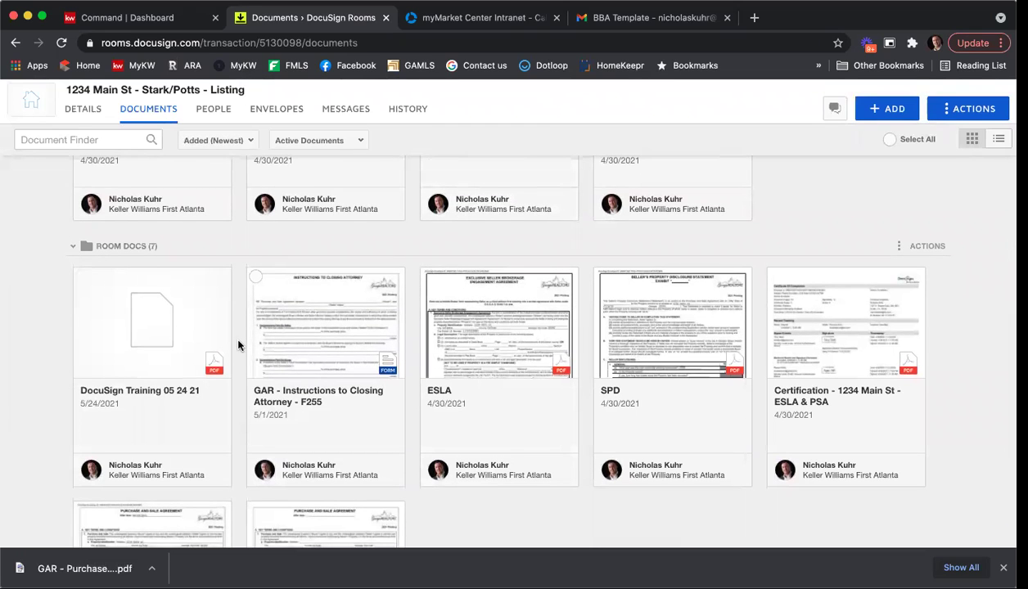
pyautogui.click(182, 341)
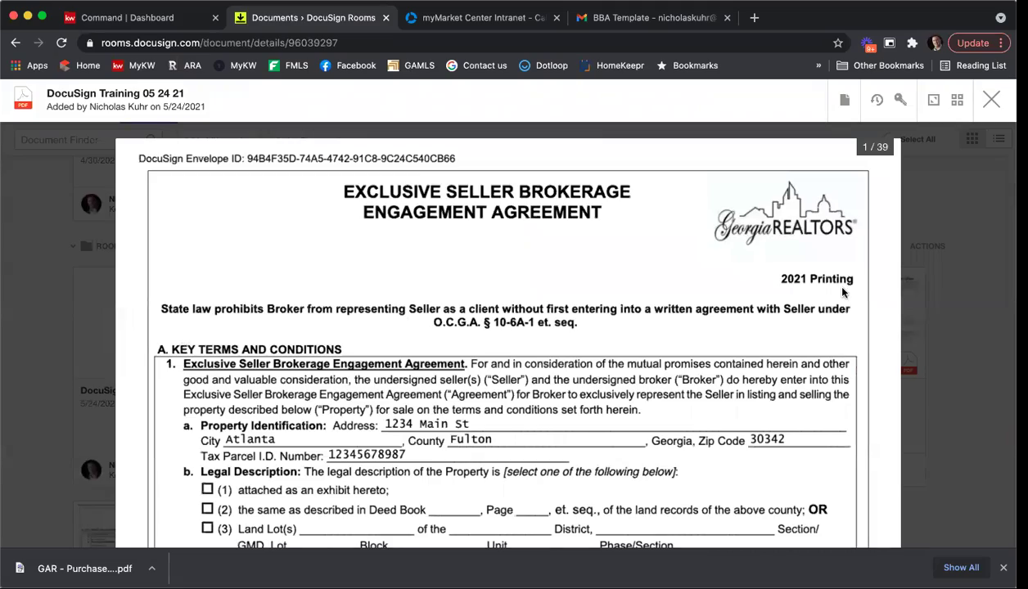
pyautogui.scroll(-10, 654, 296)
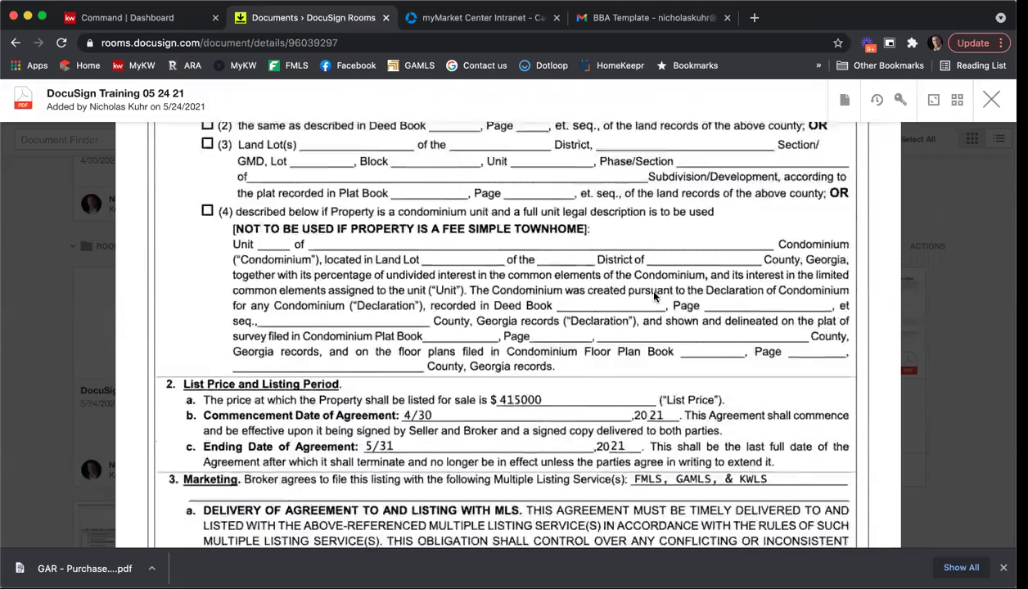
pyautogui.scroll(-10, 653, 296)
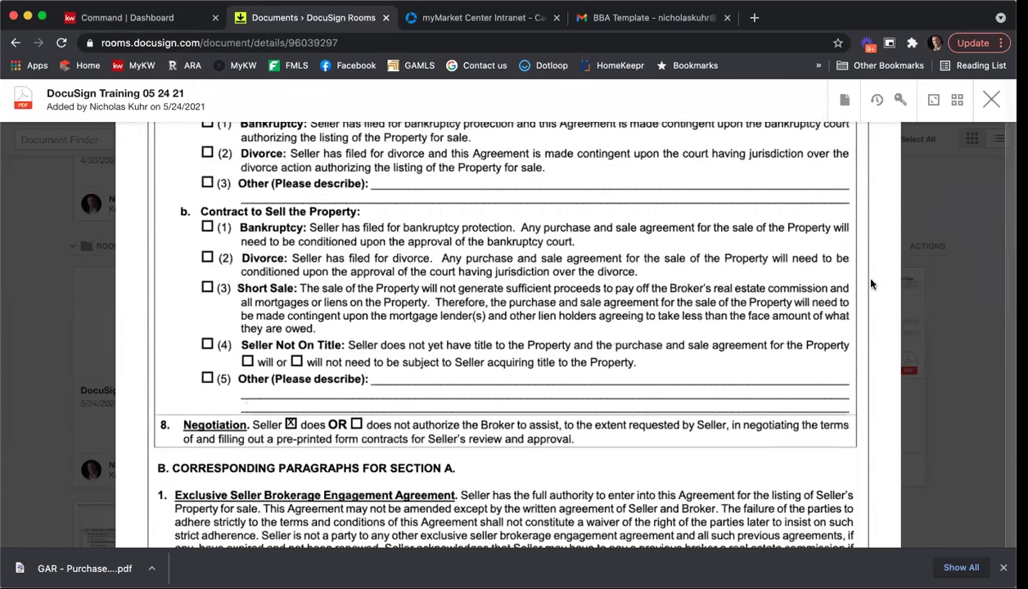
pyautogui.scroll(-4, 974, 181)
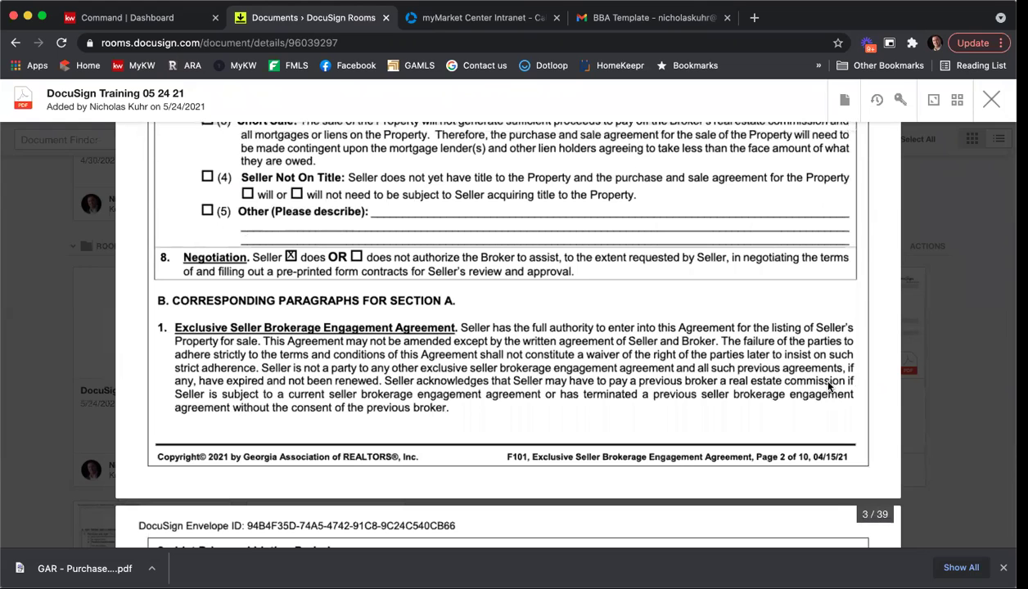
pyautogui.scroll(1, 868, 208)
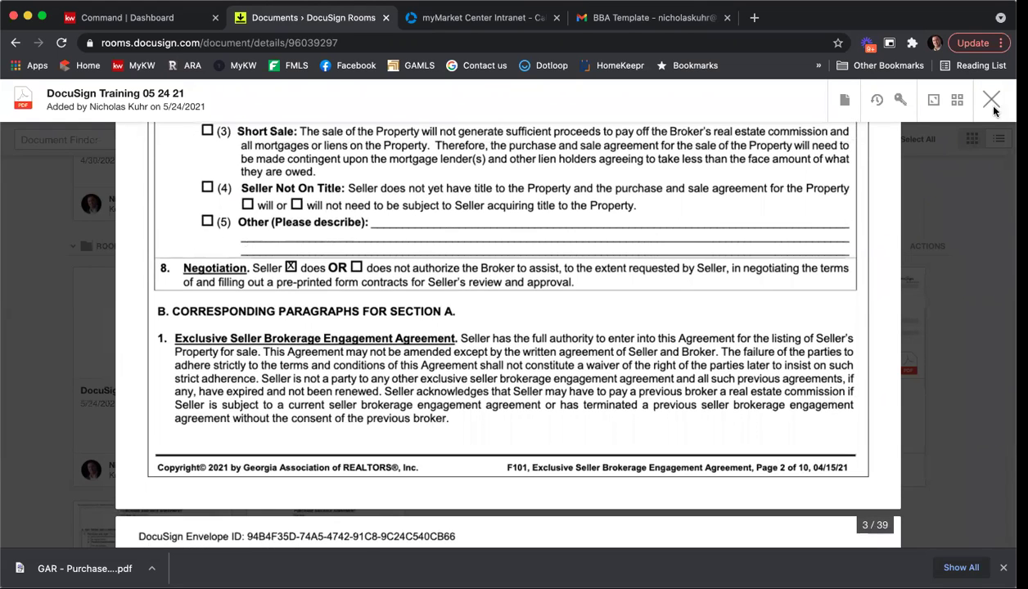
pyautogui.click(846, 101)
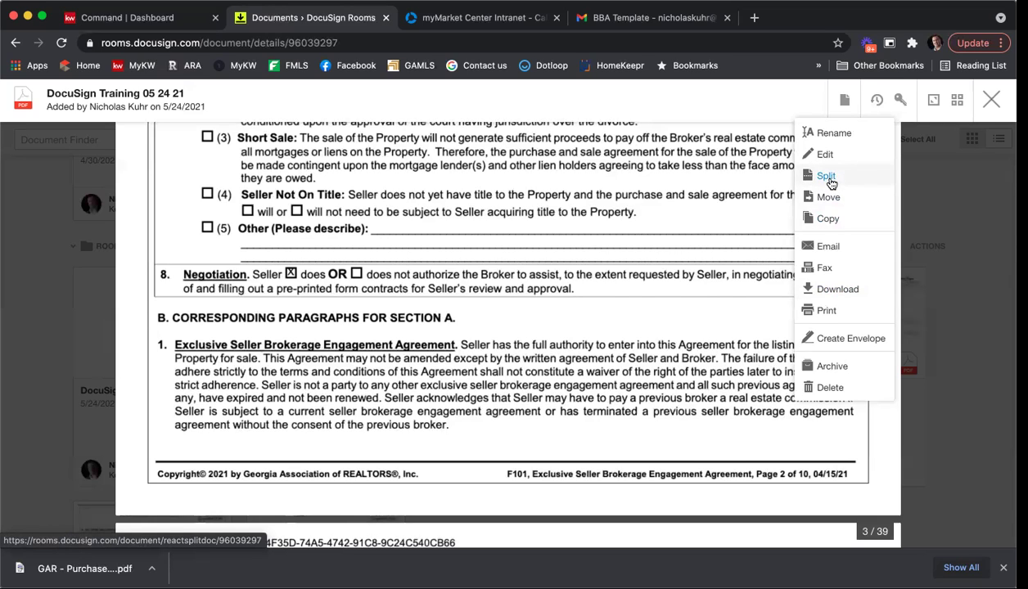
# Start splitting the combined PDF, naming the first document 'Purchase & Sale'.
pyautogui.click(829, 177)
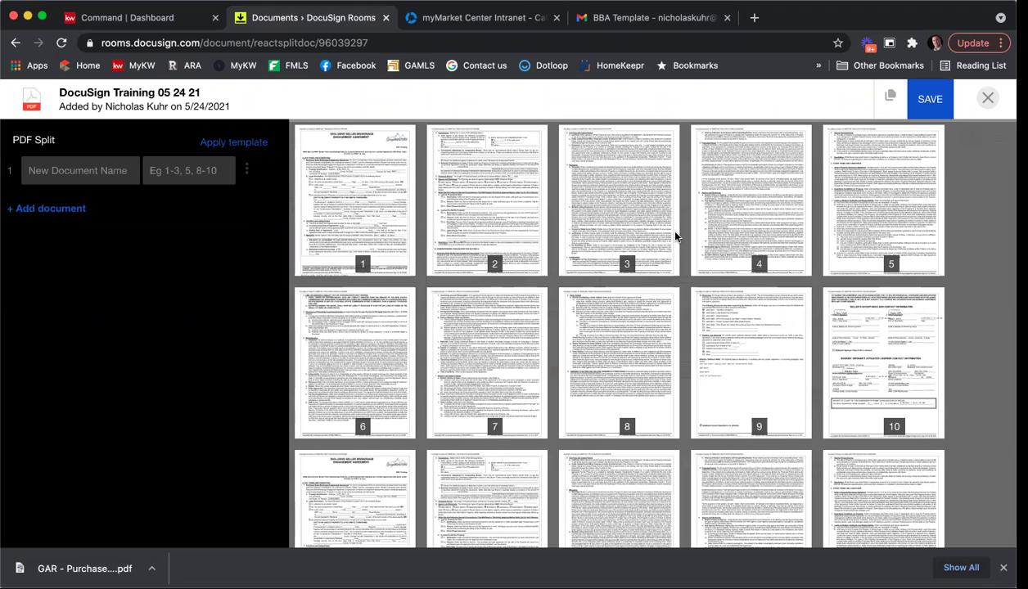
pyautogui.click(111, 173)
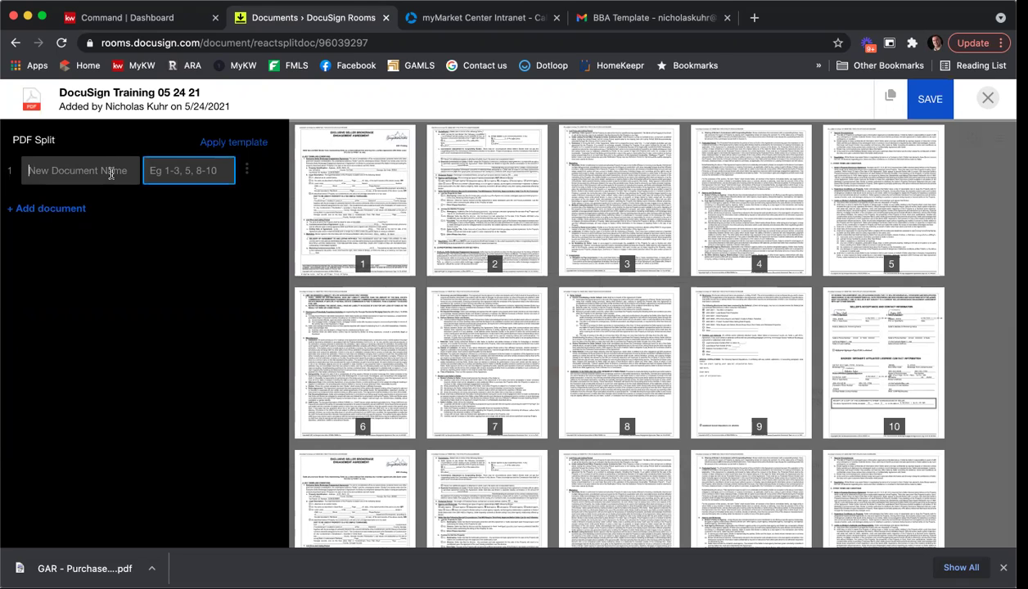
pyautogui.write('Purchase & Sale')
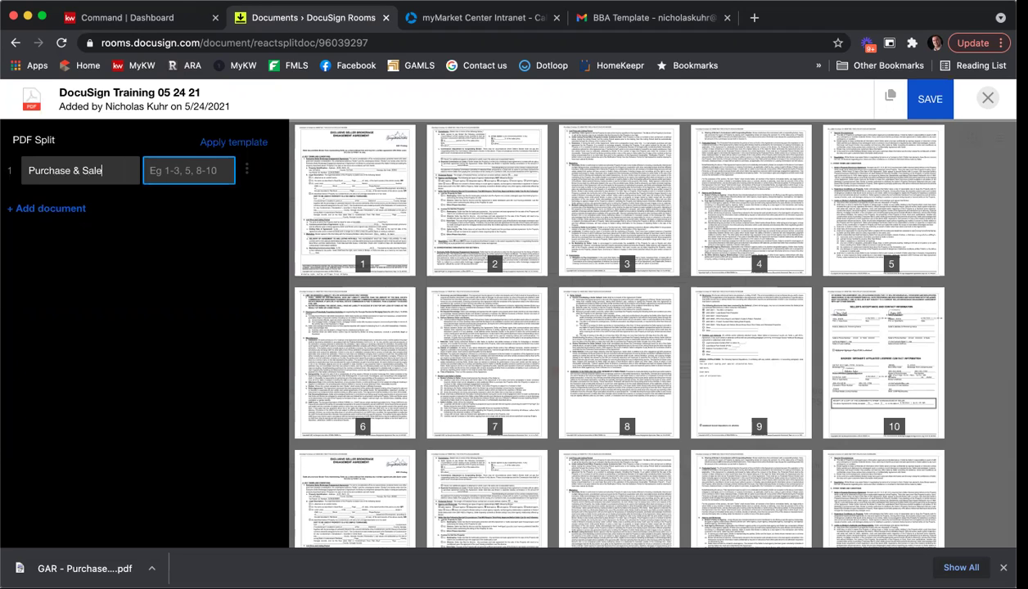
# Assign pages 1-10 to Purchase & Sale and add a second, blank document entry.
pyautogui.click(351, 176)
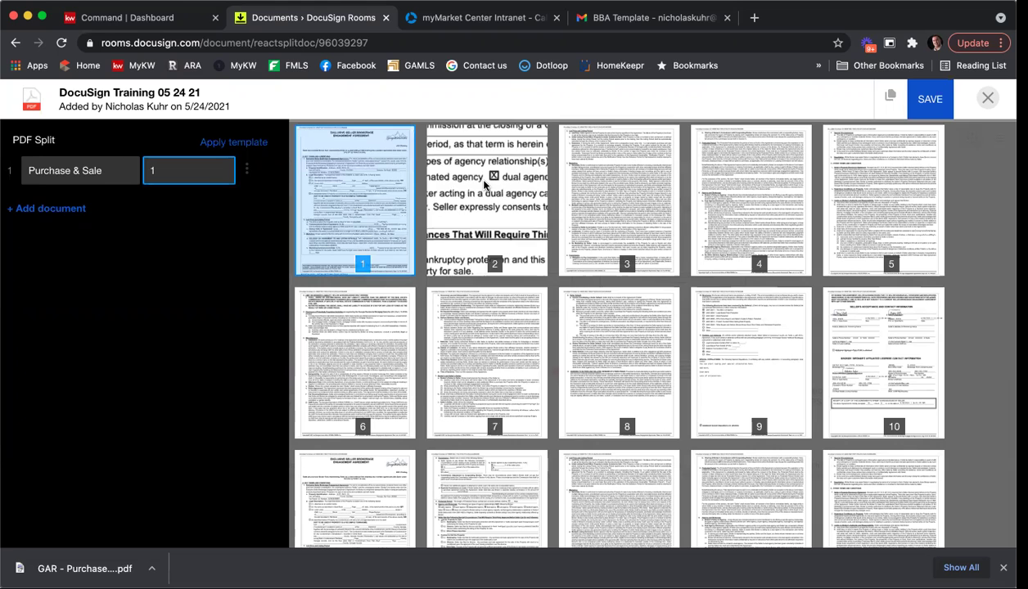
pyautogui.click(485, 156)
pyautogui.click(619, 168)
pyautogui.click(722, 172)
pyautogui.click(899, 158)
pyautogui.click(352, 356)
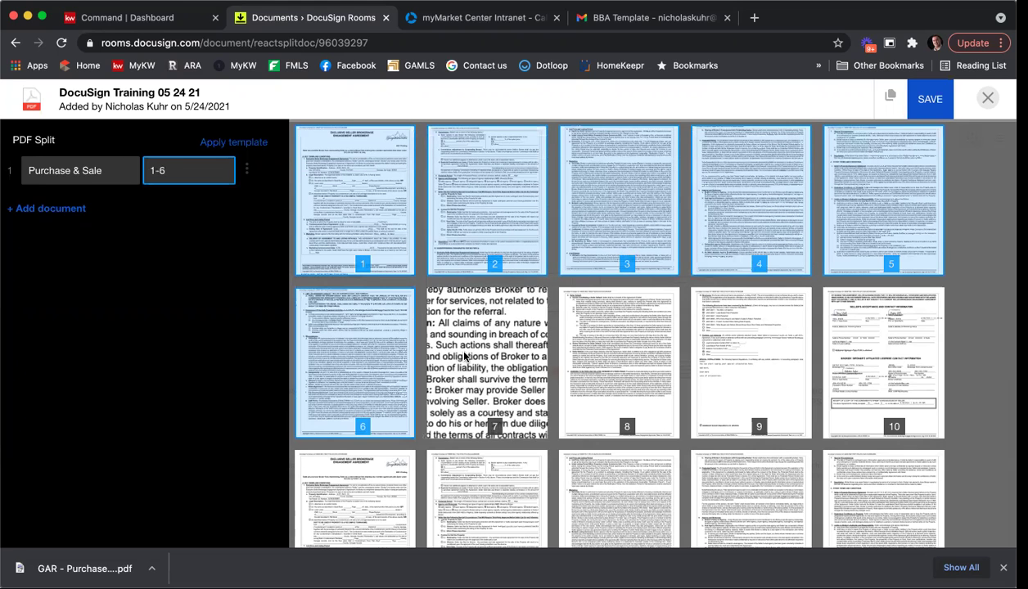
pyautogui.click(483, 340)
pyautogui.click(608, 342)
pyautogui.click(776, 362)
pyautogui.click(868, 360)
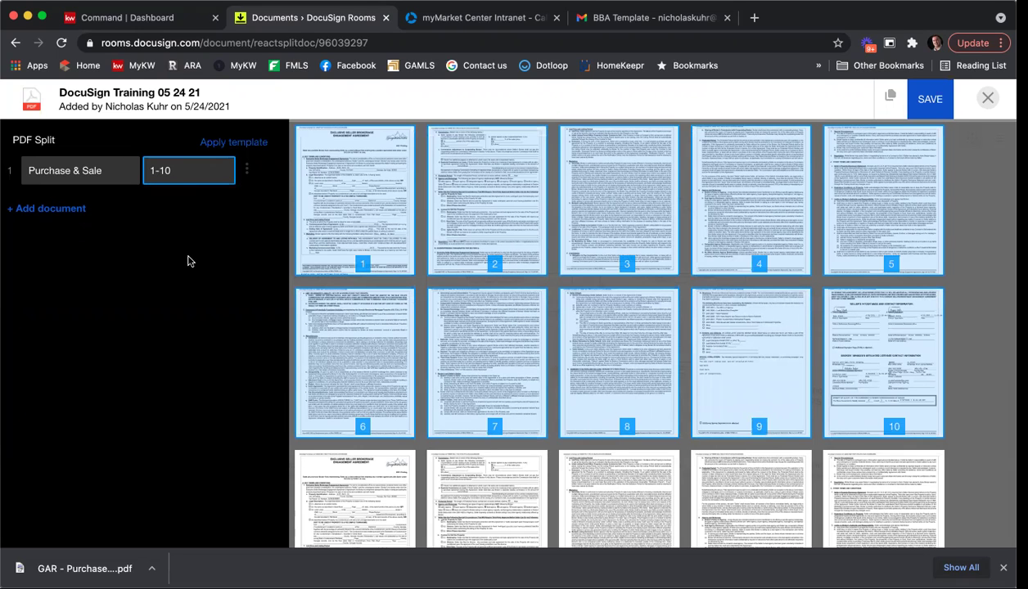
pyautogui.click(52, 213)
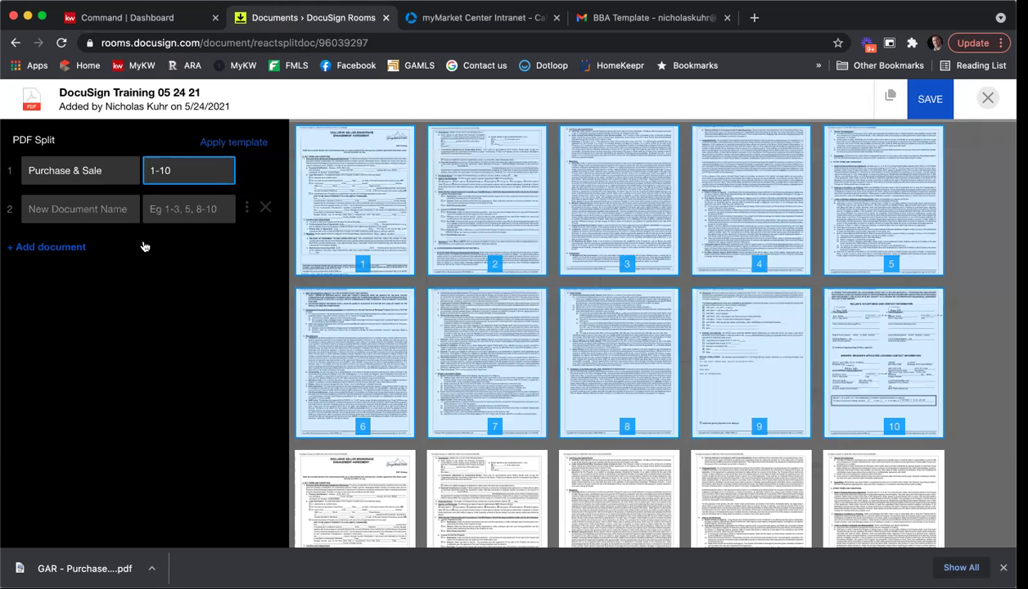
# Name the second split document 'Listing Agreement'.
pyautogui.scroll(-3, 627, 319)
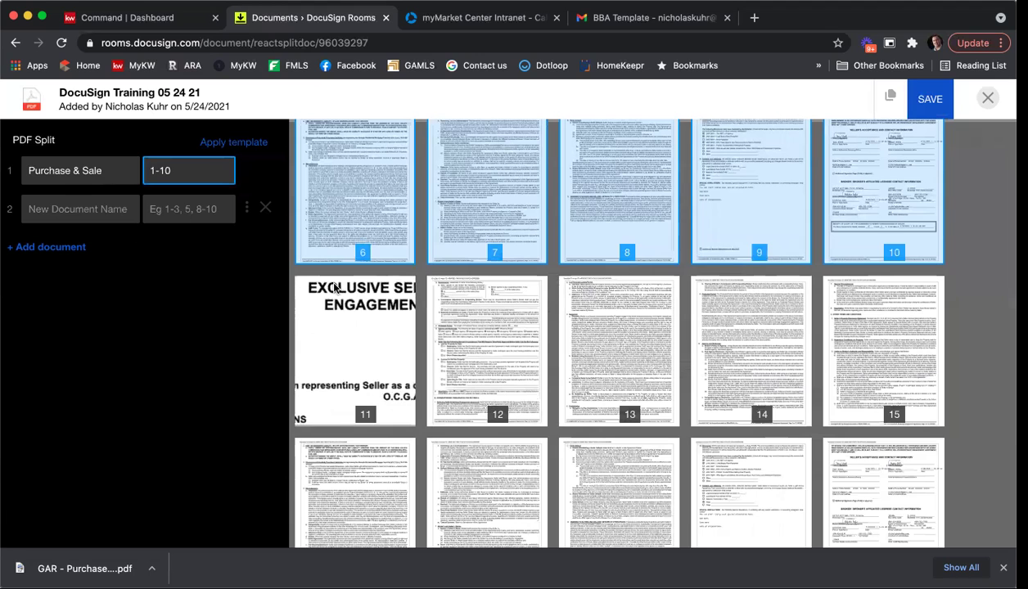
pyautogui.click(76, 204)
pyautogui.write('aLl')
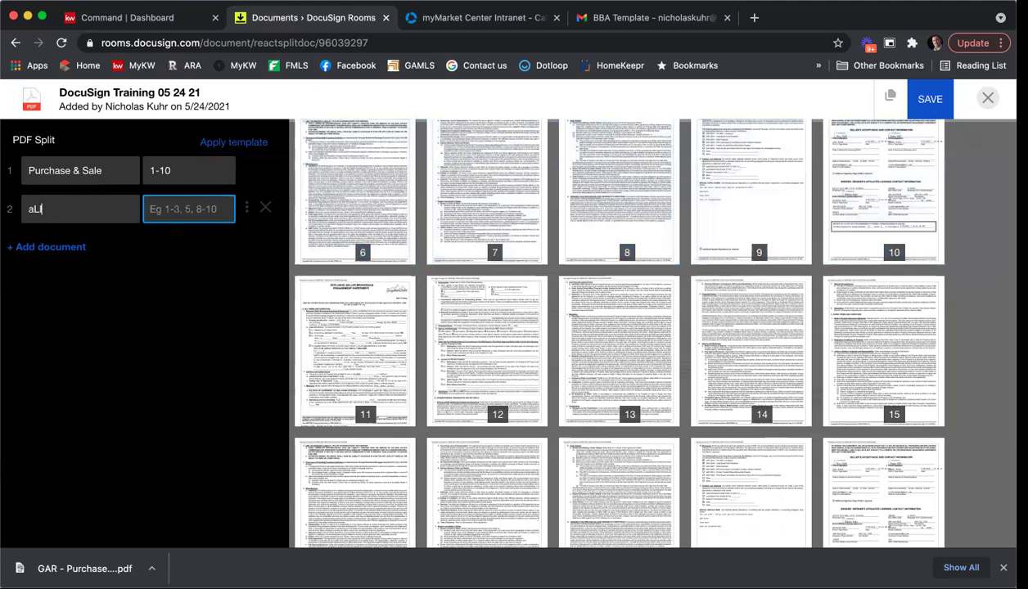
pyautogui.press('BackSpace')
pyautogui.press('BackSpace')
pyautogui.press('BackSpace')
pyautogui.write('listing')
pyautogui.press('BackSpace')
pyautogui.press('BackSpace')
pyautogui.press('BackSpace')
pyautogui.press('BackSpace')
pyautogui.press('BackSpace')
pyautogui.press('BackSpace')
pyautogui.press('BackSpace')
pyautogui.write('Listing Agreement')
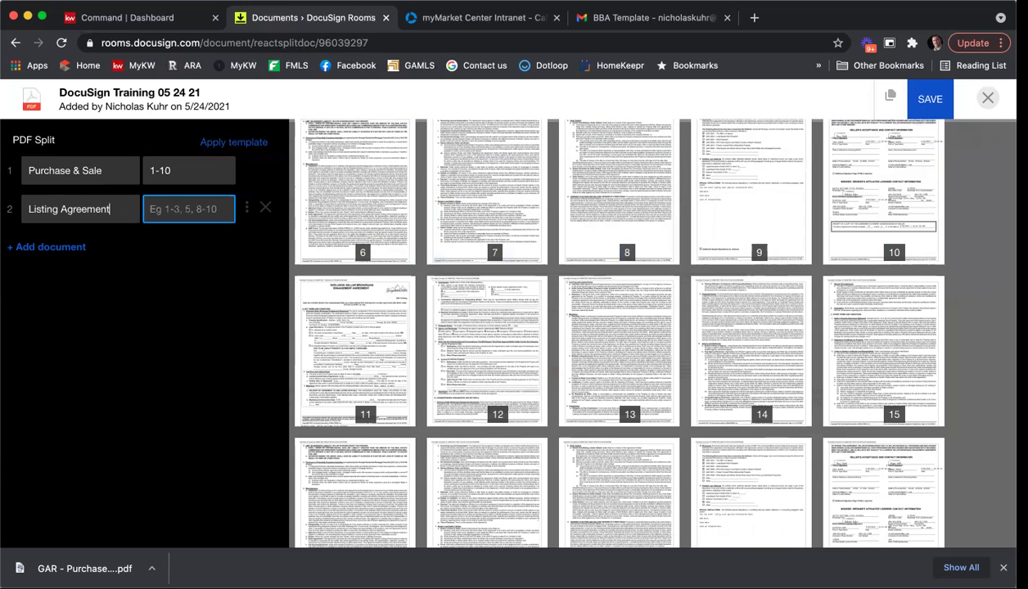
# Assign pages 11-20 to the Listing Agreement document.
pyautogui.click(338, 304)
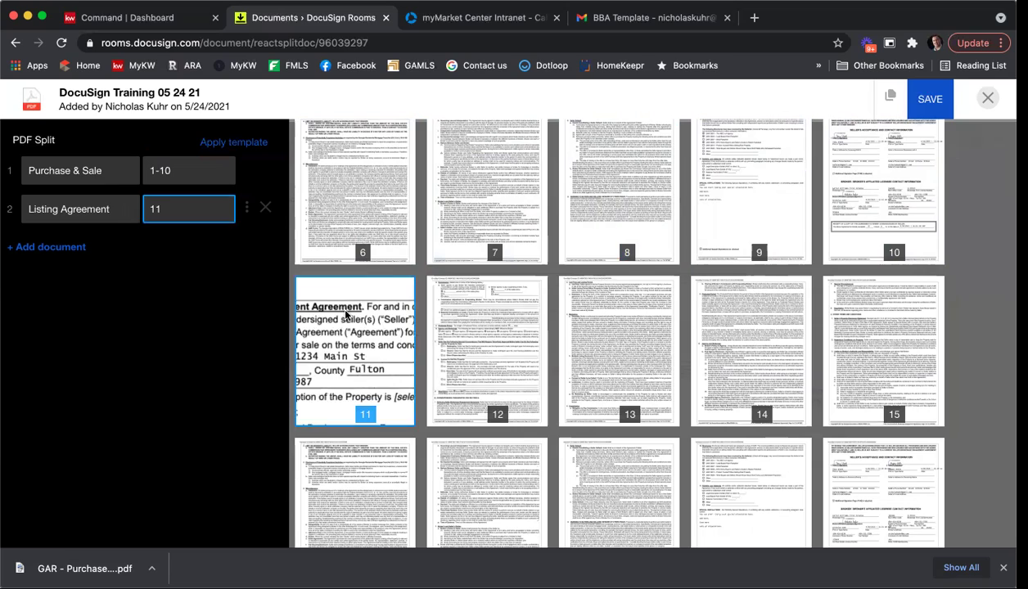
pyautogui.click(500, 323)
pyautogui.click(617, 306)
pyautogui.click(761, 319)
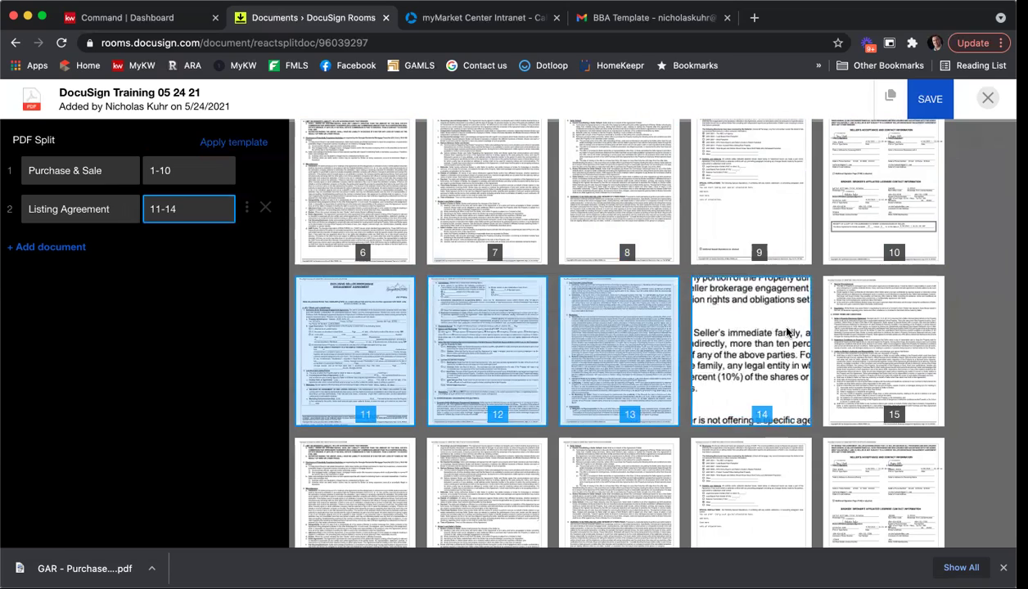
pyautogui.click(851, 332)
pyautogui.scroll(-3, 798, 323)
pyautogui.click(409, 335)
pyautogui.click(491, 327)
pyautogui.click(626, 329)
pyautogui.click(757, 328)
pyautogui.click(872, 327)
pyautogui.scroll(-3, 716, 315)
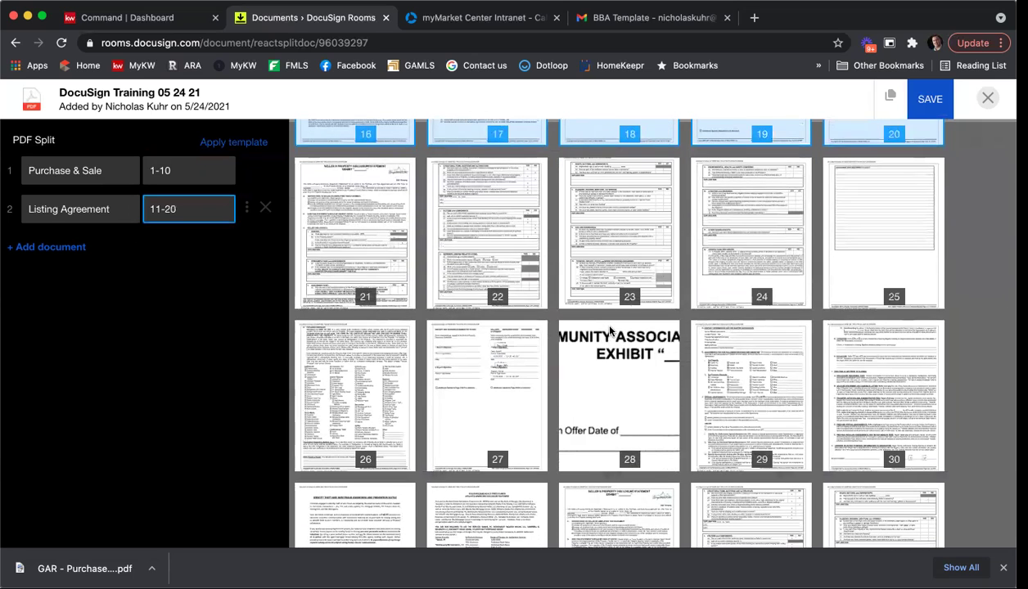
# Add a third split document named 'CAD' with page range 28-30.
pyautogui.click(57, 247)
pyautogui.click(106, 249)
pyautogui.write('CAD')
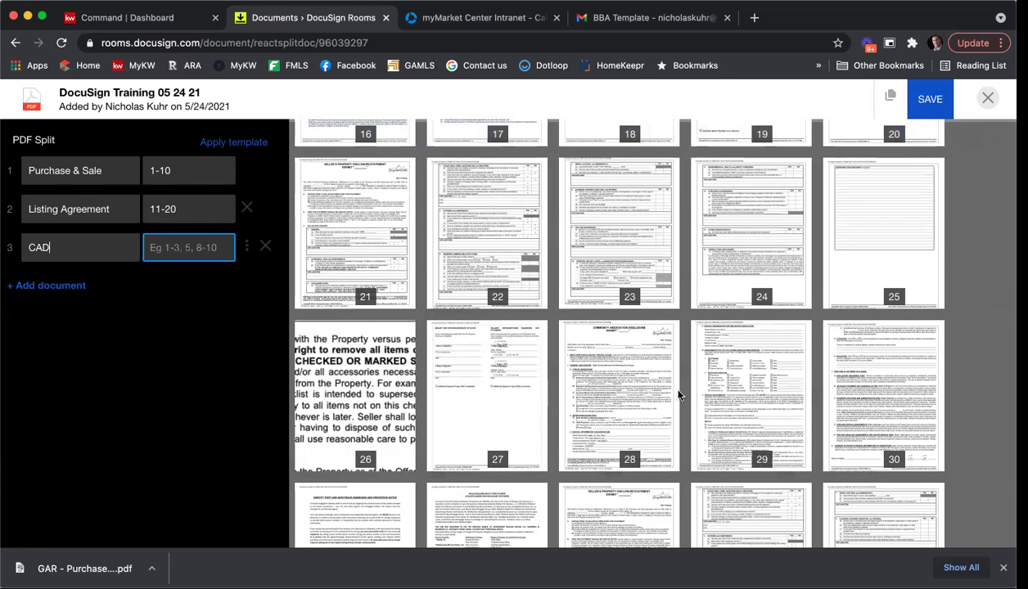
pyautogui.scroll(-2, 638, 362)
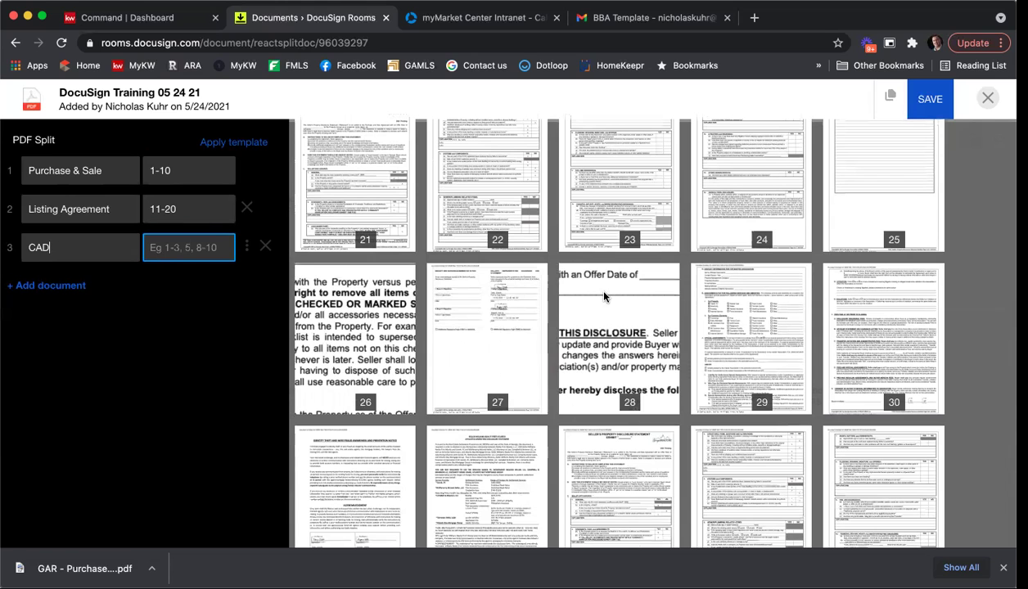
pyautogui.click(171, 239)
pyautogui.write('28-')
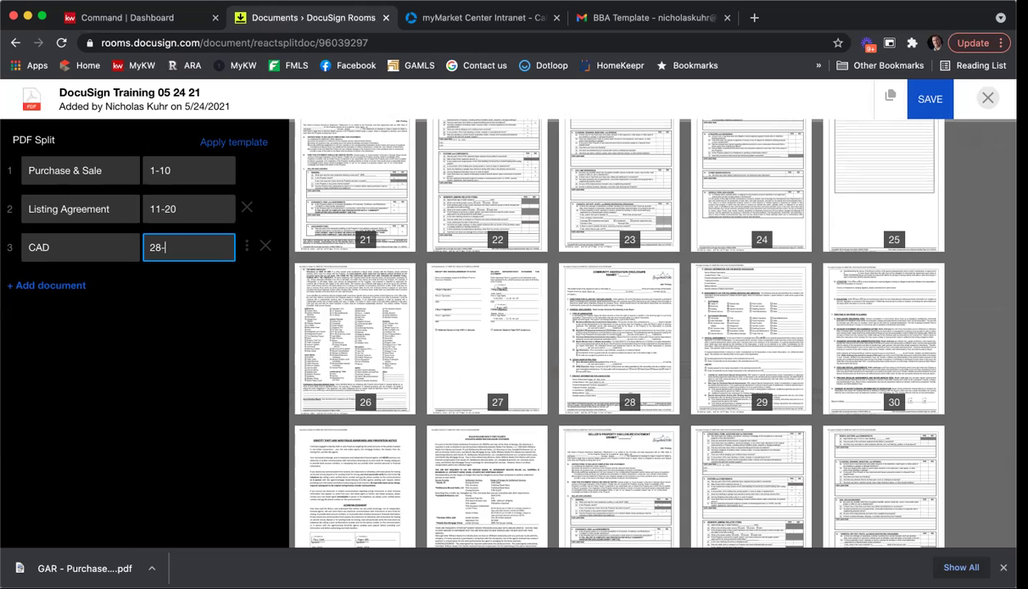
pyautogui.write('30')
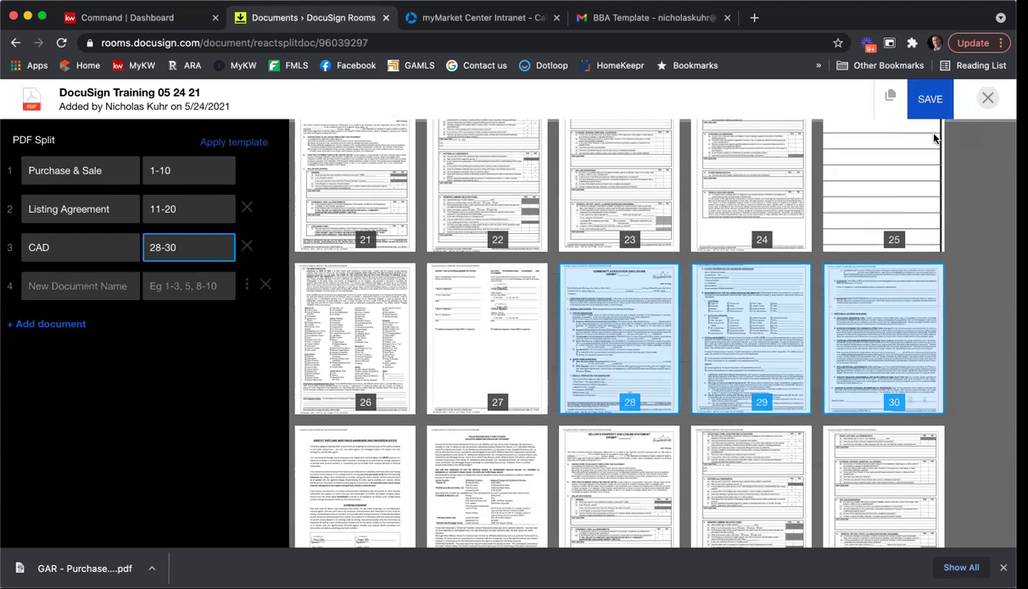
# Save the split and check the new CAD, Listing Agreement and Purchase & Sale PDFs in Room Docs.
pyautogui.click(922, 100)
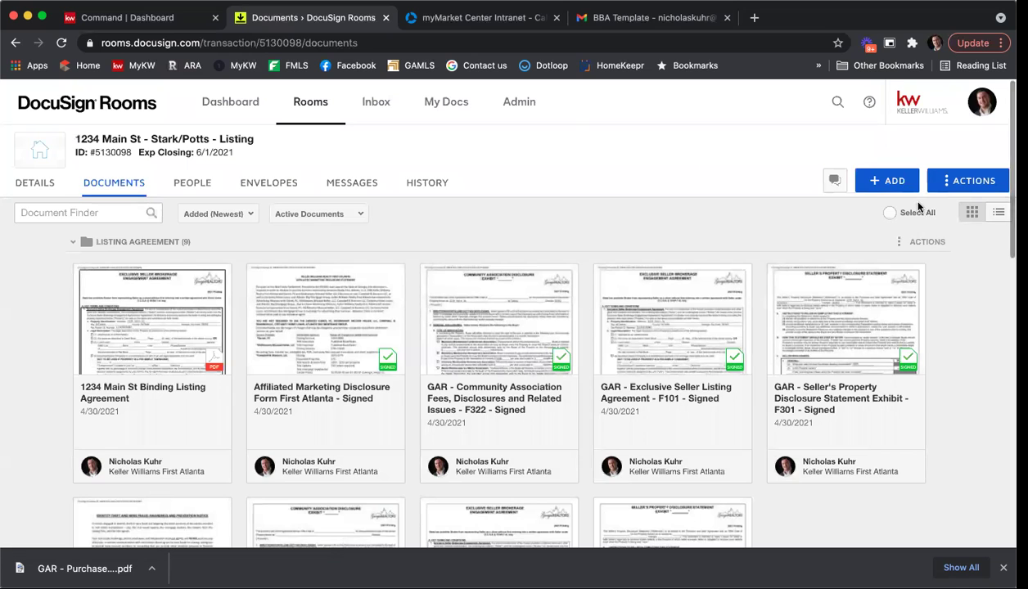
pyautogui.scroll(-5, 918, 206)
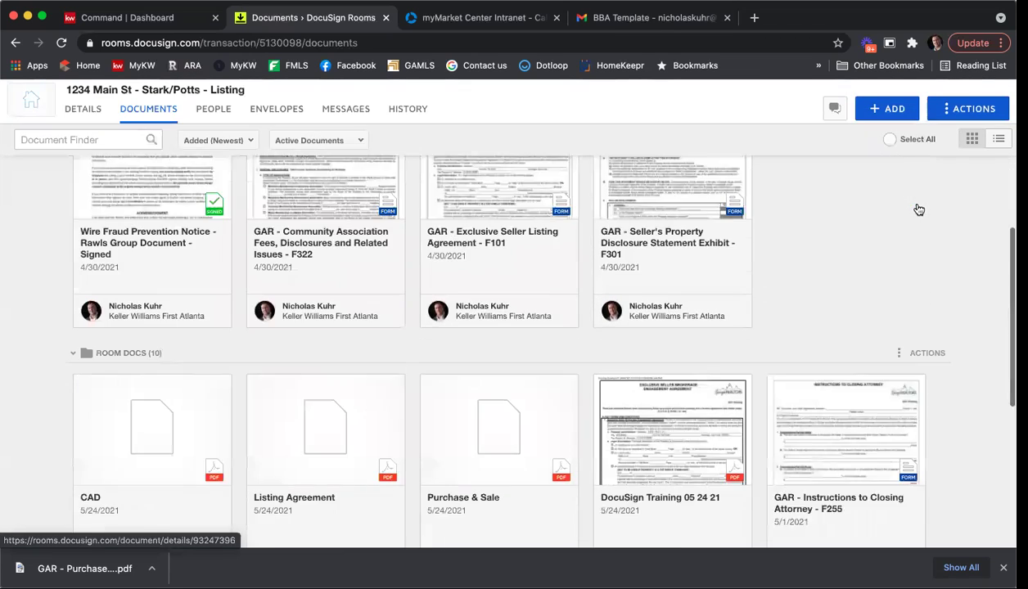
pyautogui.scroll(-3, 853, 206)
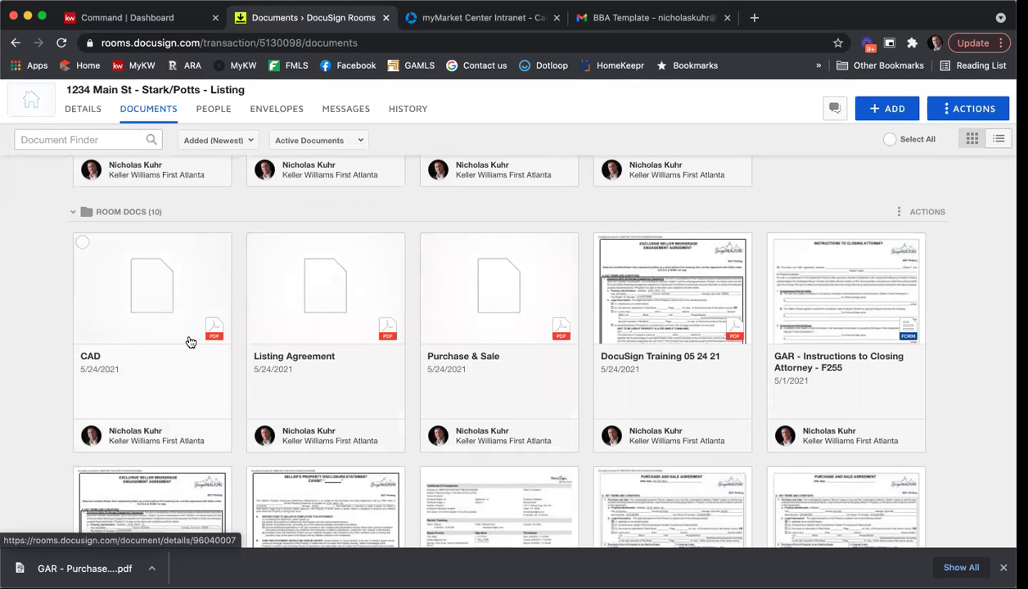
pyautogui.scroll(3, 190, 342)
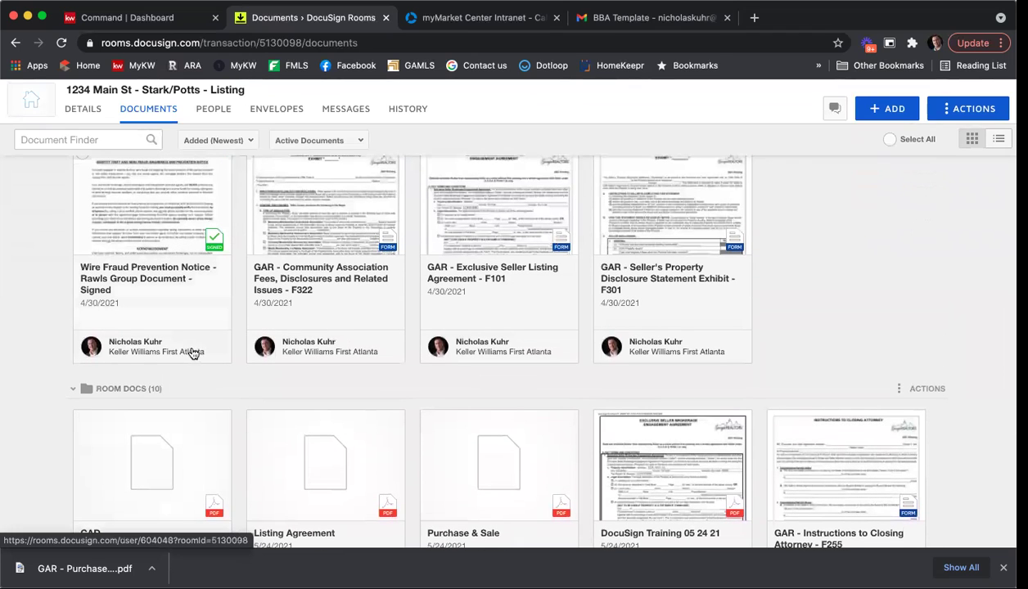
pyautogui.scroll(3, 190, 350)
pyautogui.scroll(3, 193, 354)
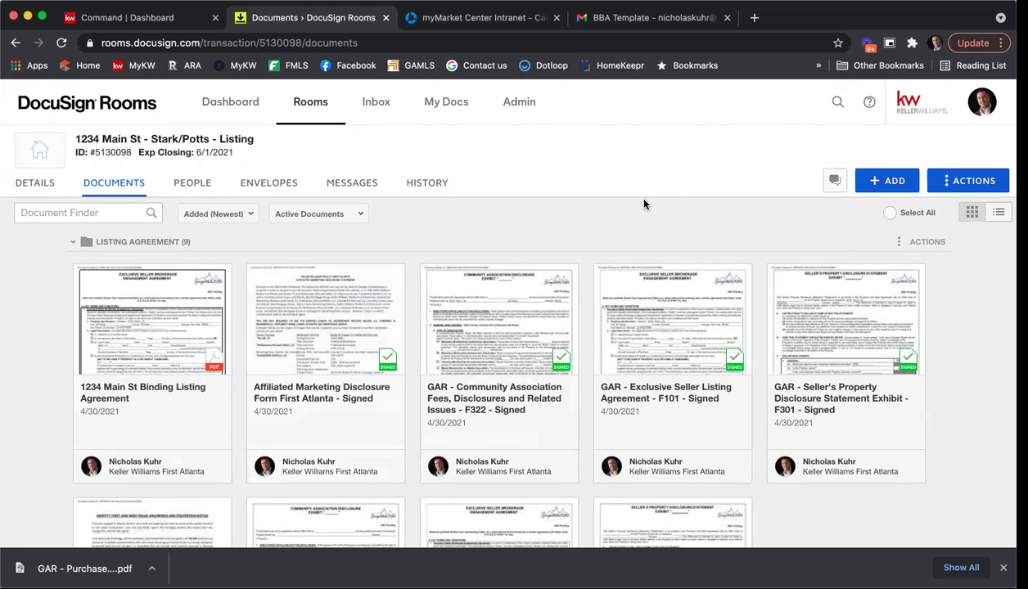
pyautogui.scroll(-5, 643, 202)
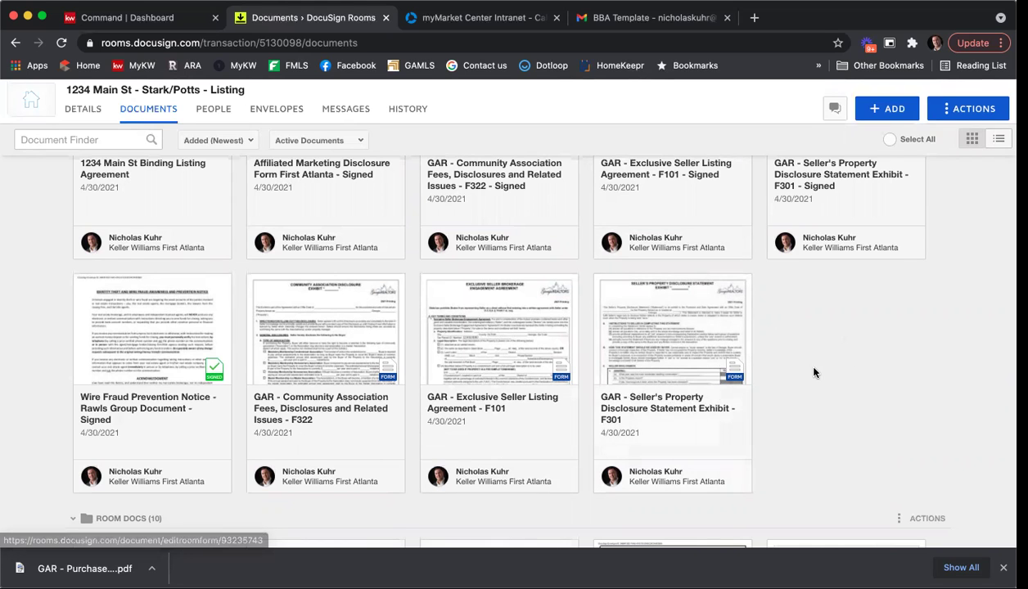
pyautogui.scroll(-6, 808, 374)
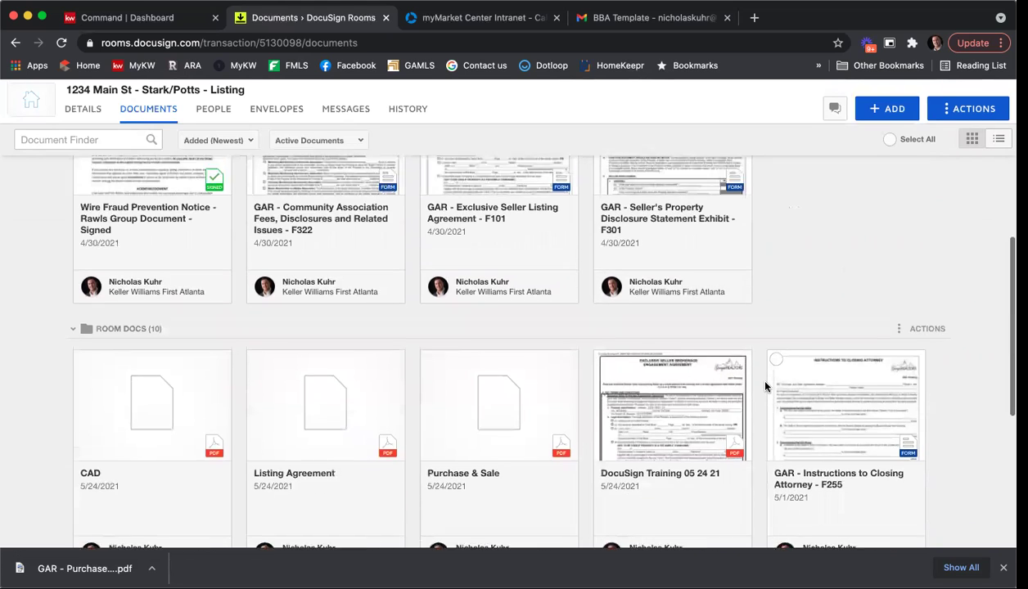
pyautogui.scroll(-1, 762, 392)
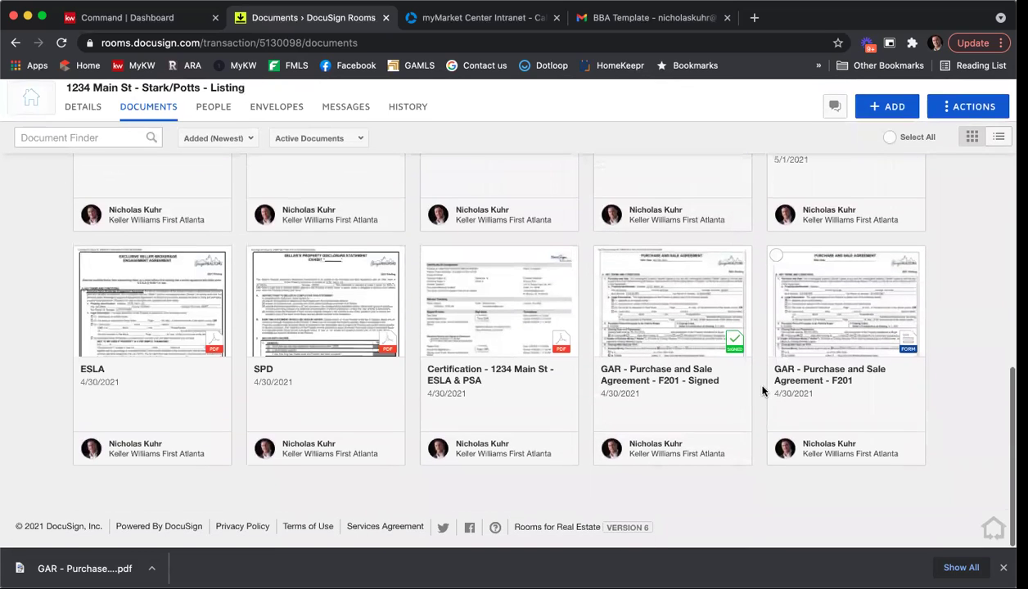
# Open the GAR - Purchase and Sale Agreement - F201 form, check its 1234 Main St address, and save and close.
pyautogui.click(851, 336)
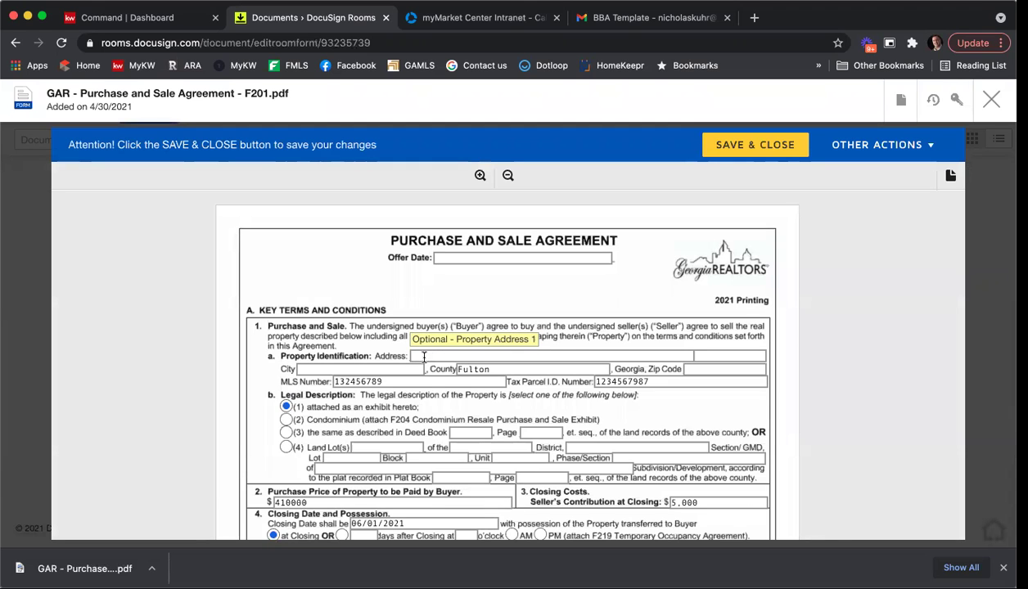
pyautogui.click(442, 356)
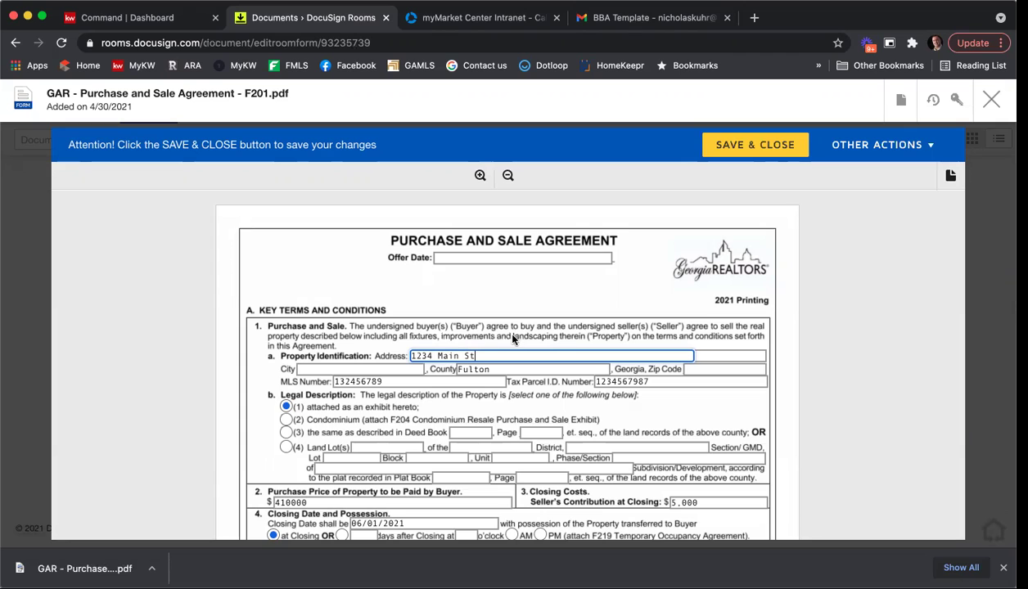
pyautogui.click(728, 146)
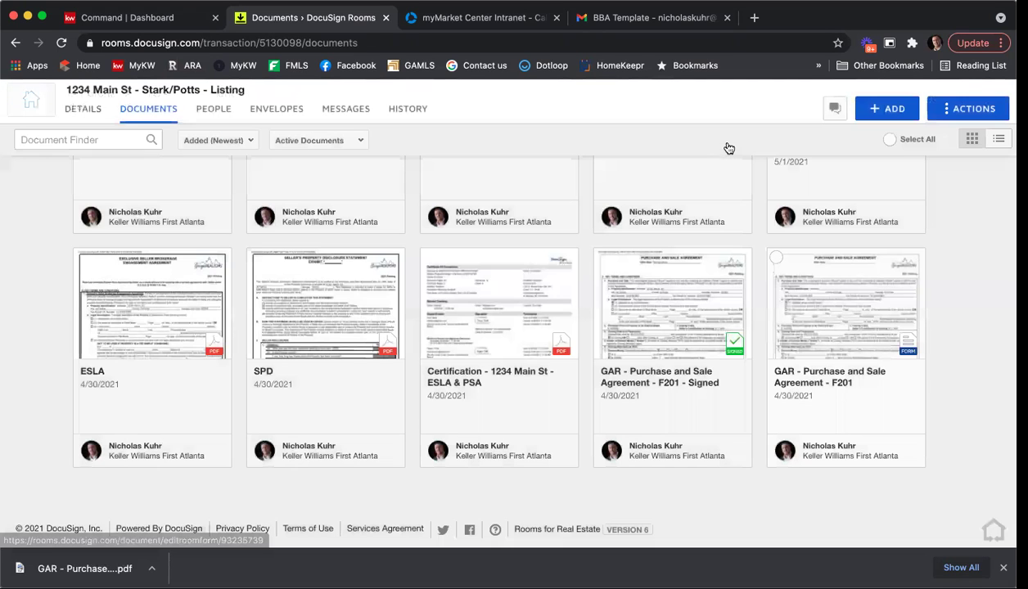
# Archive the unsigned GAR - Purchase and Sale Agreement - F201 form card.
pyautogui.click(776, 258)
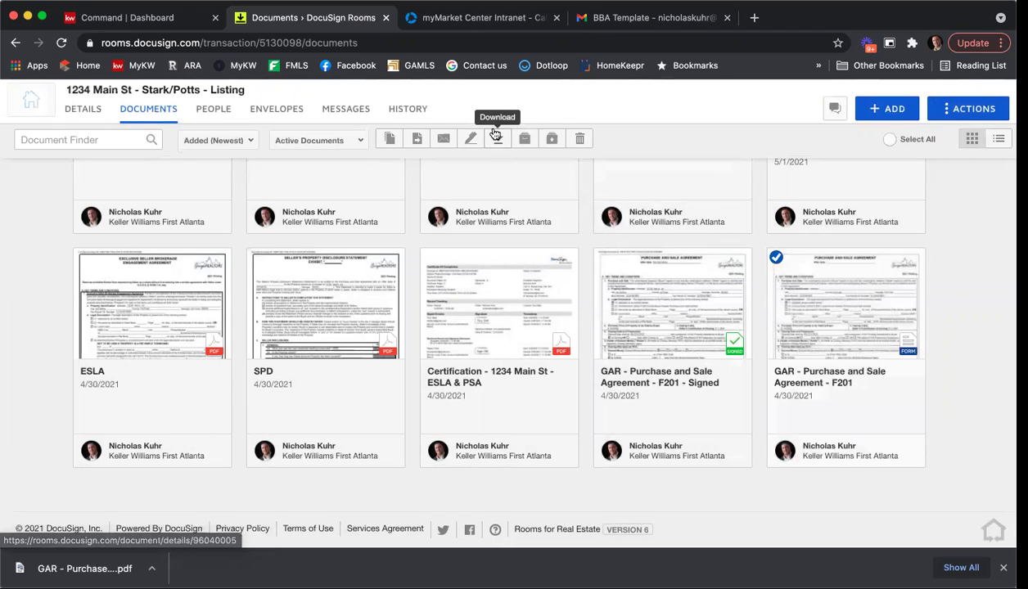
pyautogui.click(525, 138)
pyautogui.click(547, 264)
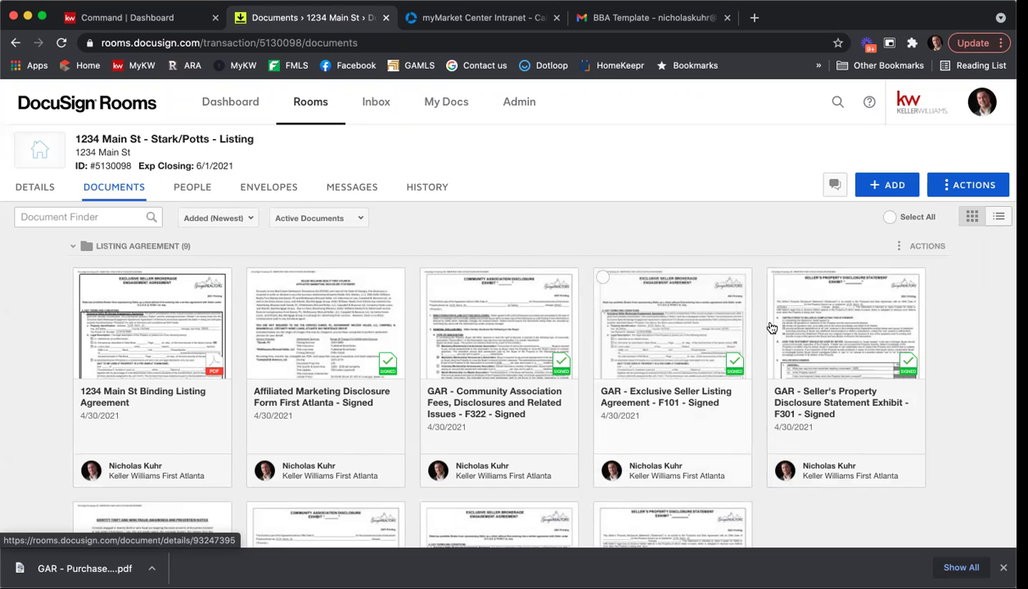
# Add Purchase and Sale Agreement - F201 from the GAR forms library, found by searching 'f201'.
pyautogui.click(884, 187)
pyautogui.click(883, 246)
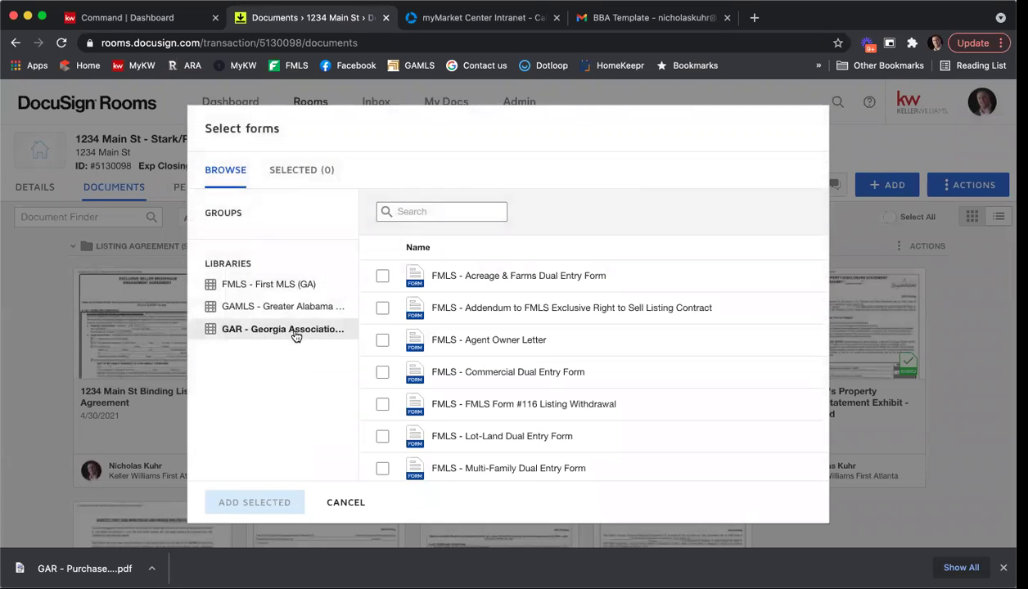
pyautogui.click(296, 337)
pyautogui.click(449, 211)
pyautogui.write('f201')
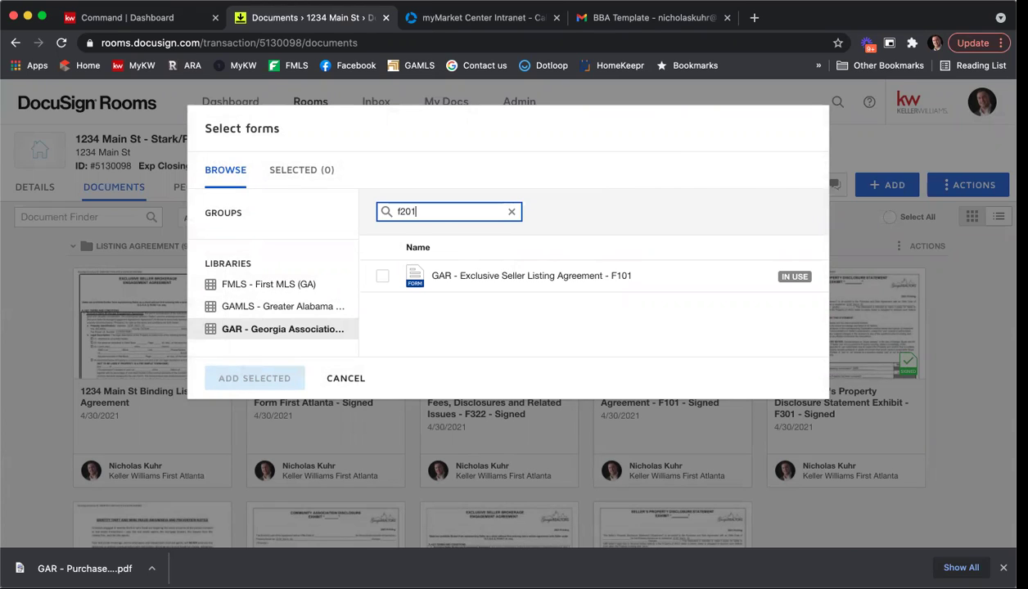
pyautogui.click(383, 277)
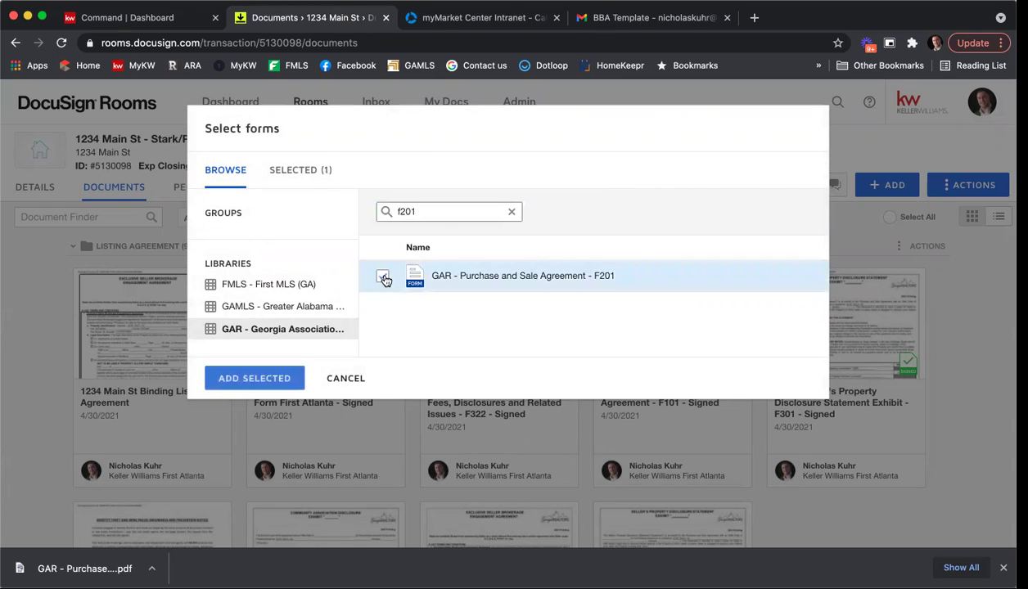
pyautogui.click(237, 382)
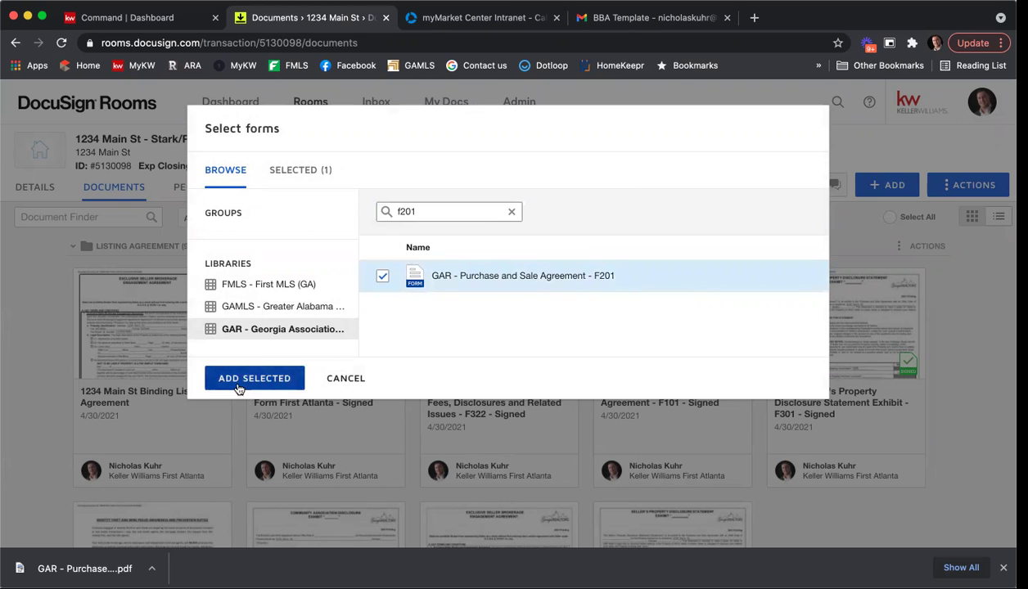
# Review the new GAR - Purchase and Sale Agreement - F201 [1] form, then close it.
pyautogui.scroll(-10, 610, 363)
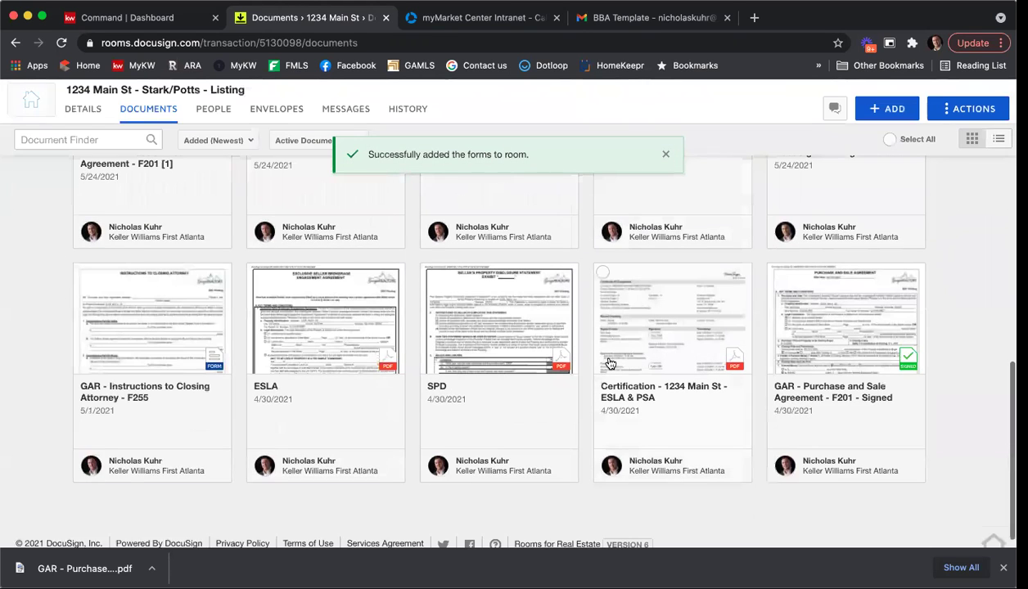
pyautogui.scroll(2, 609, 362)
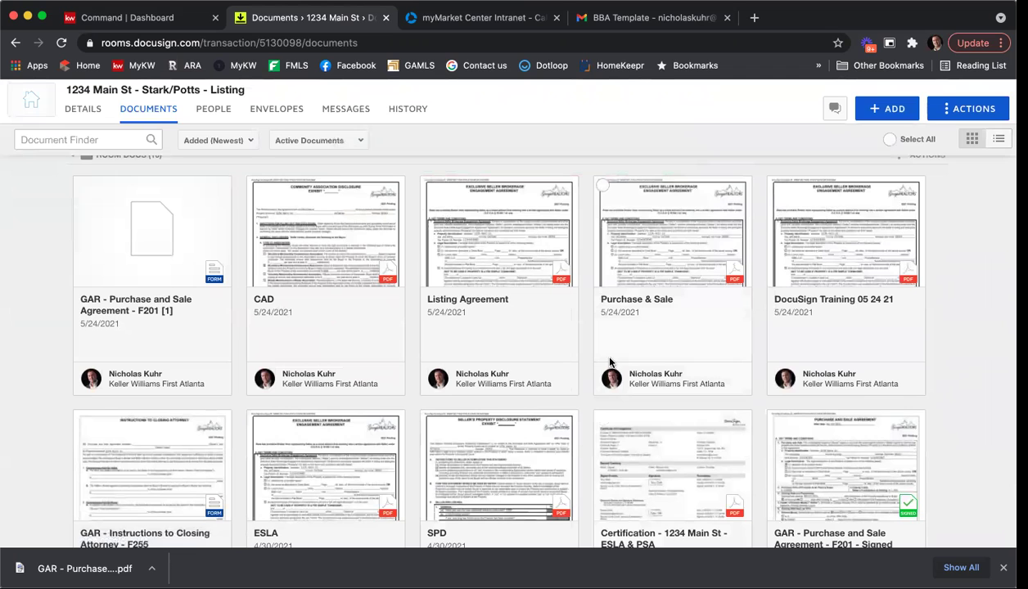
pyautogui.scroll(1, 156, 279)
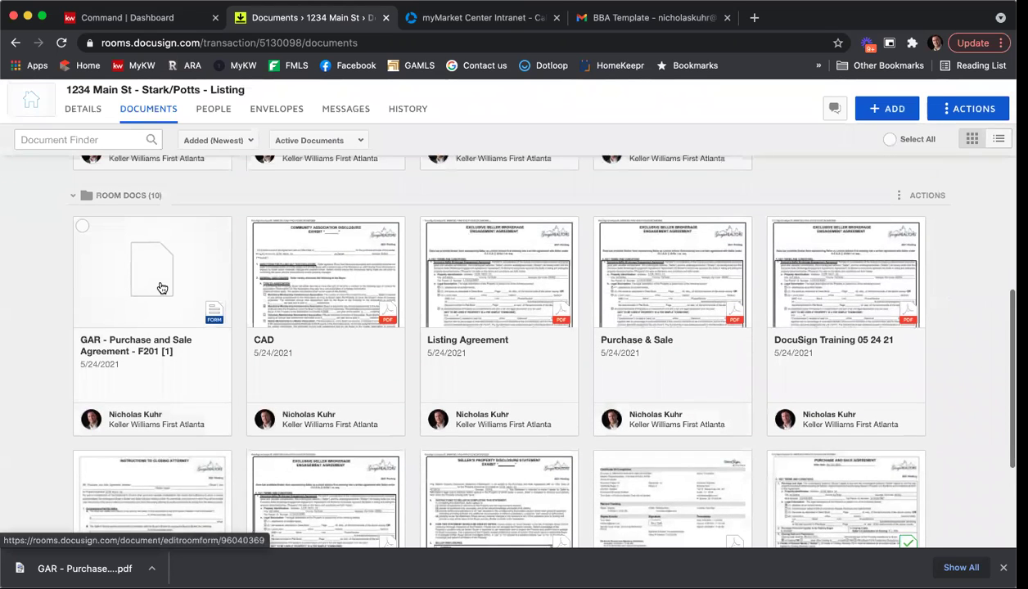
pyautogui.click(163, 286)
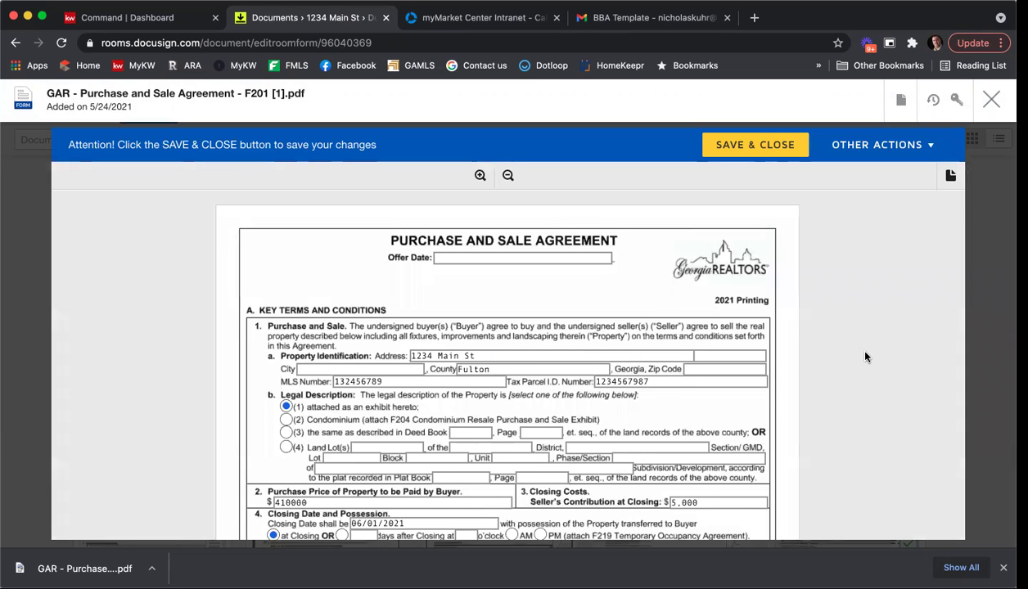
pyautogui.scroll(-1, 847, 344)
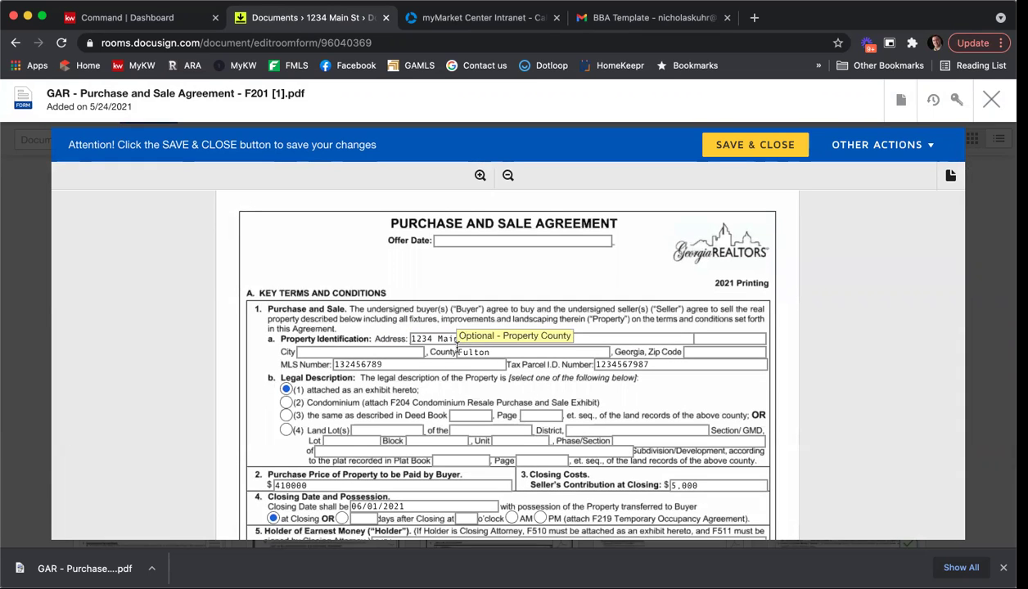
pyautogui.scroll(-2, 332, 300)
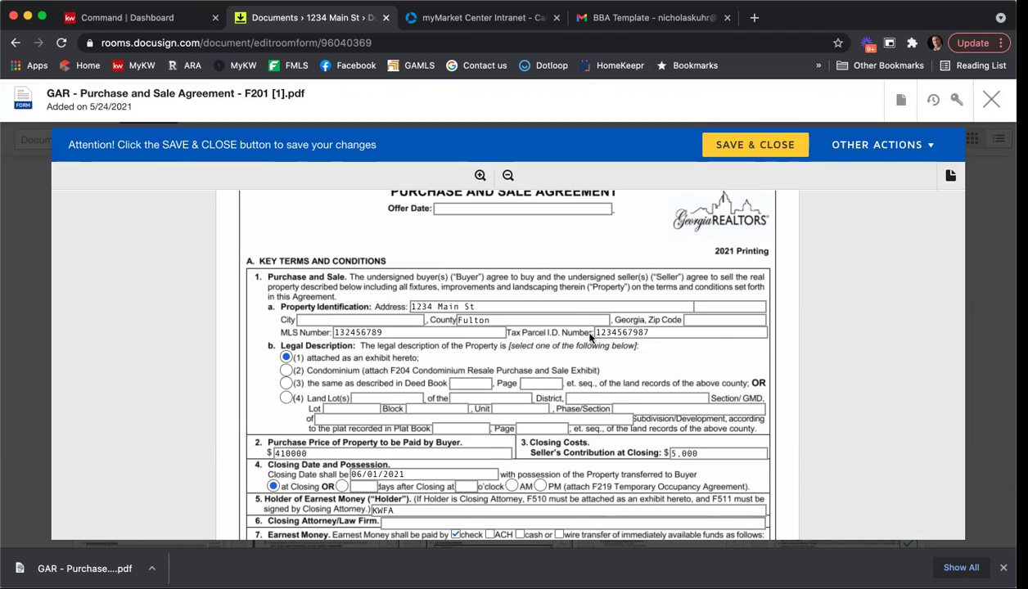
pyautogui.click(990, 99)
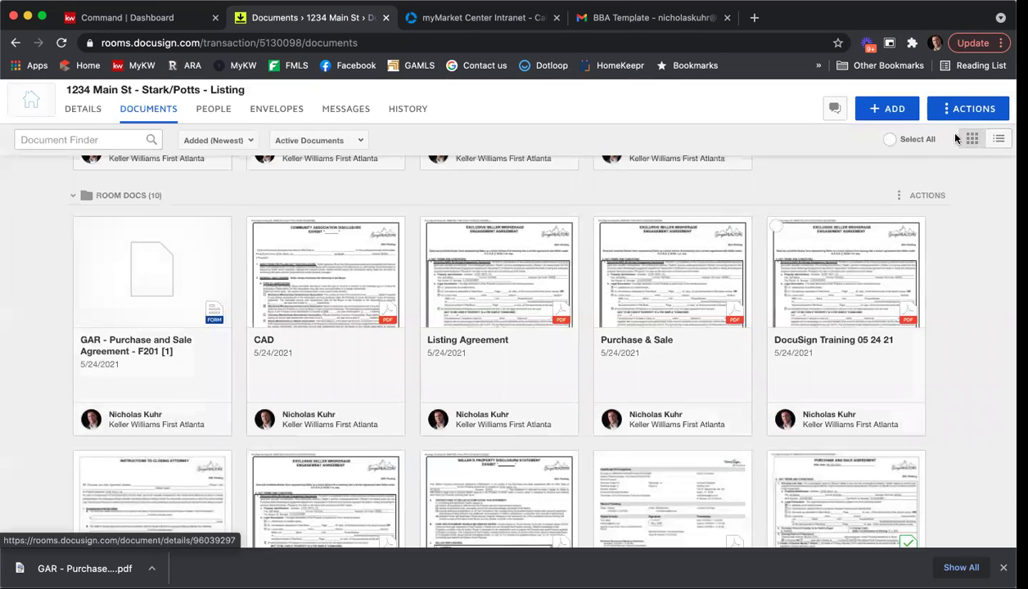
# Create a new room folder named GAR FORMS from the Actions menu.
pyautogui.click(961, 112)
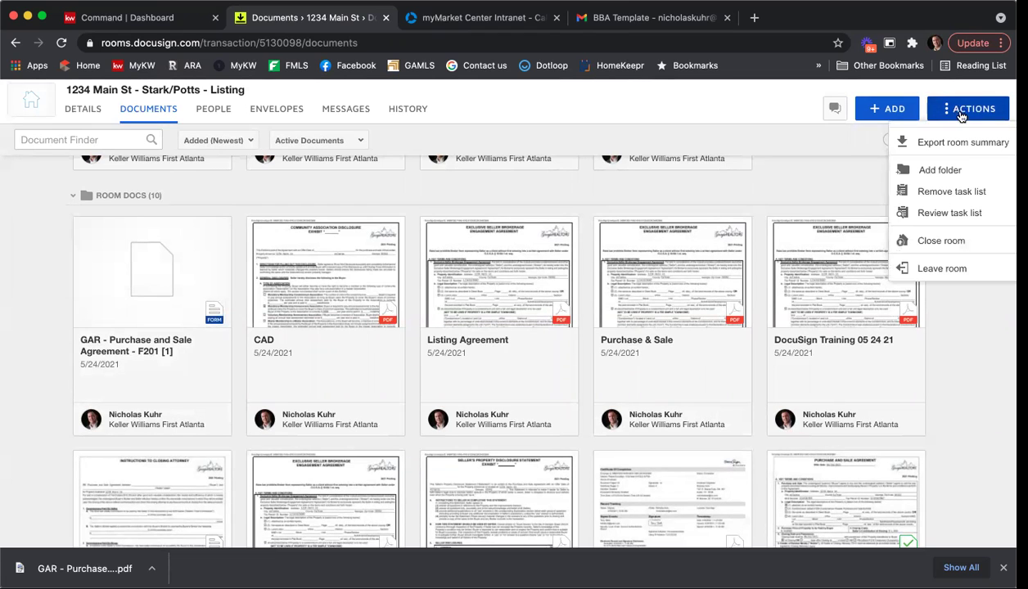
pyautogui.click(941, 170)
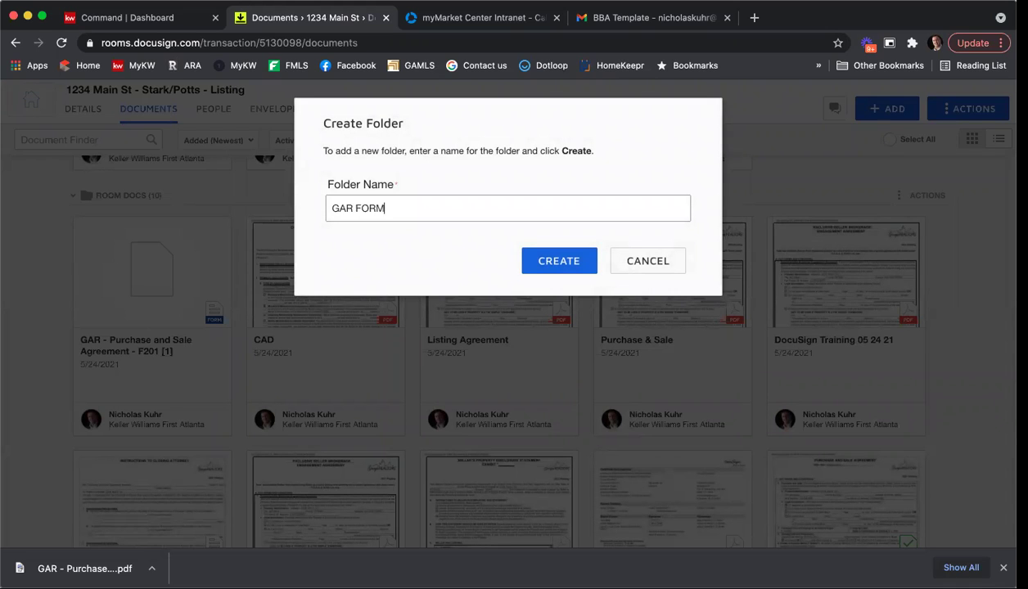
pyautogui.click(573, 261)
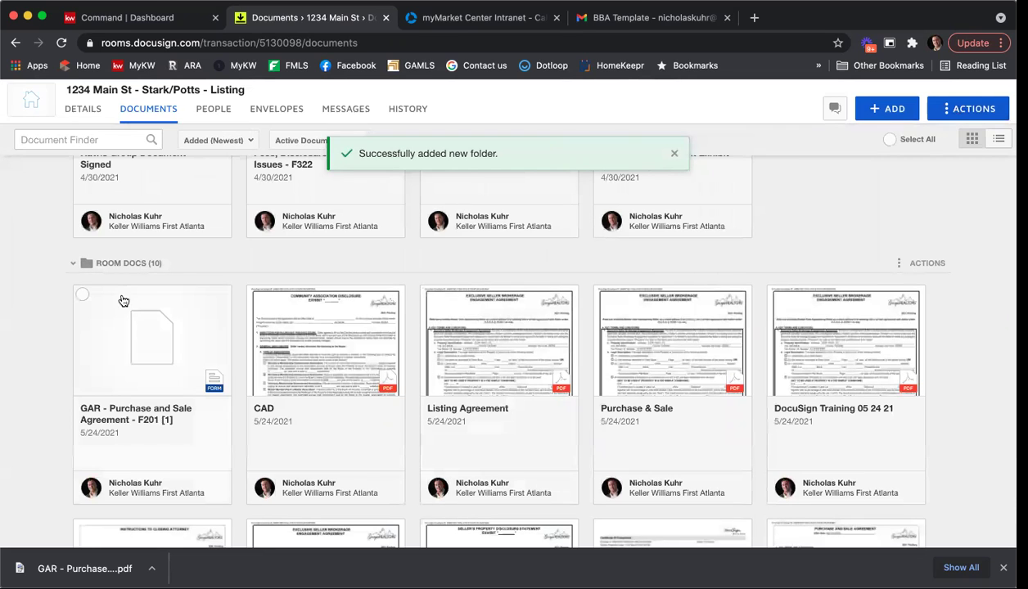
# Select the Purchase and Sale, Community Association Fees, Exclusive Seller Listing and Seller's Property Disclosure forms.
pyautogui.click(82, 294)
pyautogui.scroll(3, 150, 311)
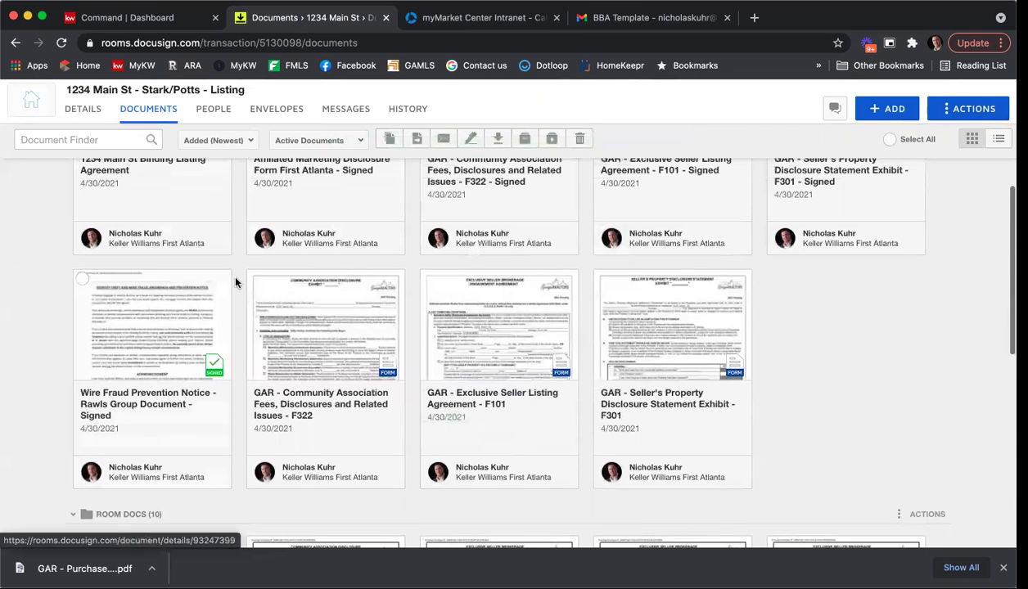
pyautogui.click(256, 279)
pyautogui.click(428, 280)
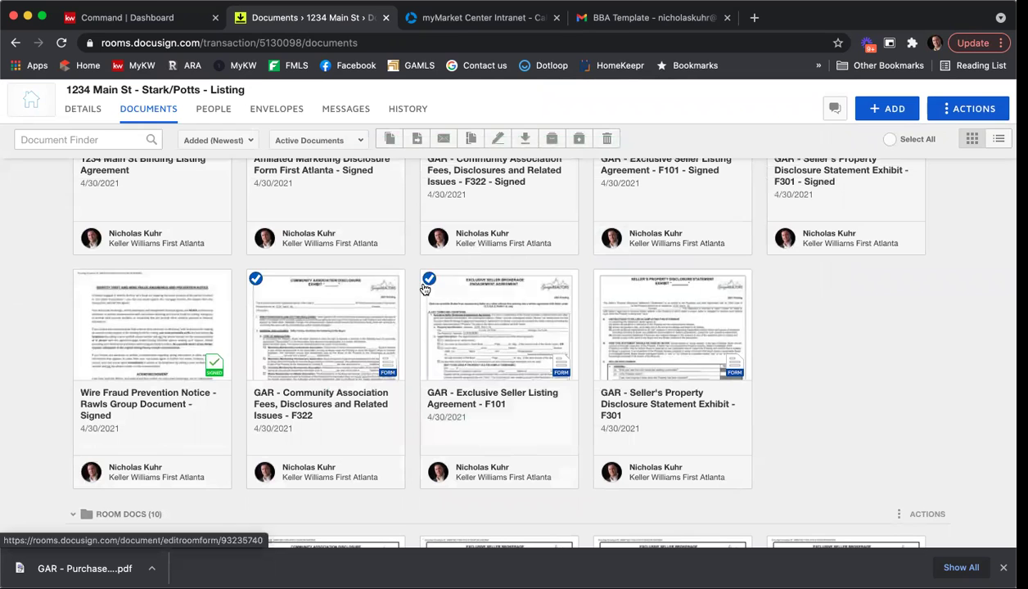
pyautogui.click(603, 280)
pyautogui.scroll(5, 557, 262)
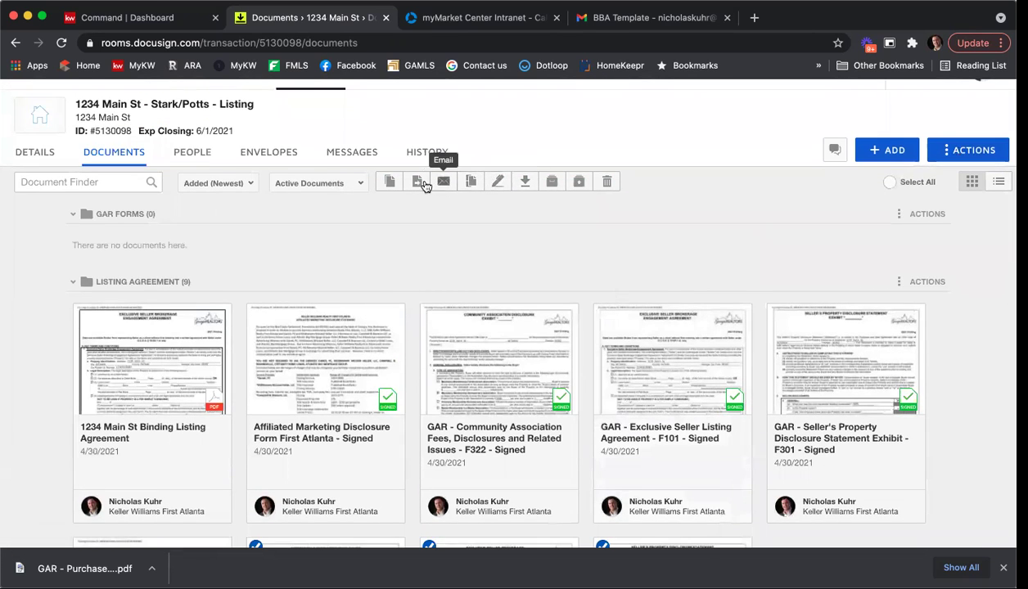
# Move the four selected forms into the GAR FORMS folder in the current room.
pyautogui.click(415, 183)
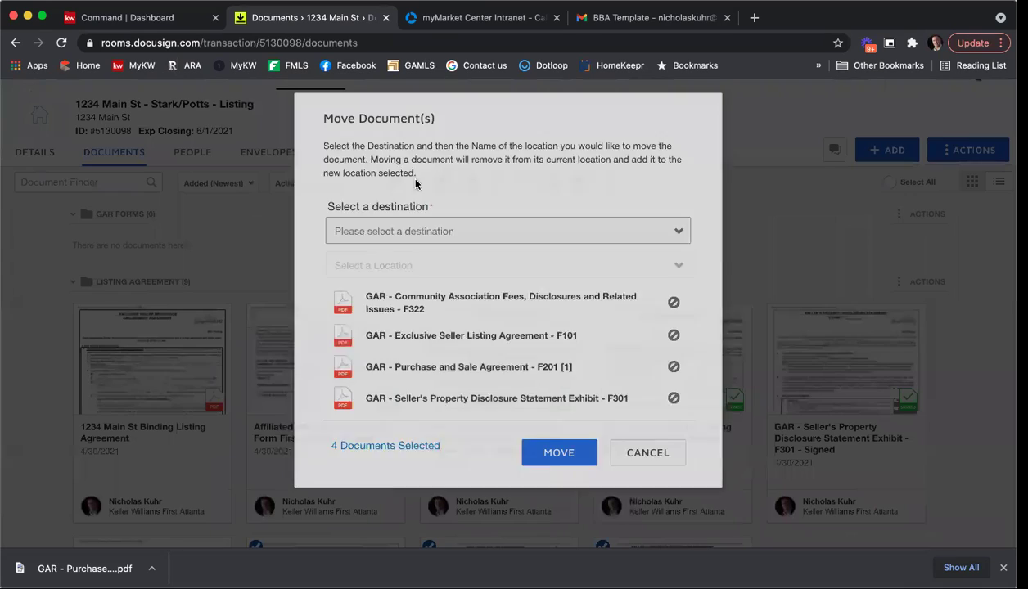
pyautogui.click(428, 235)
pyautogui.click(427, 249)
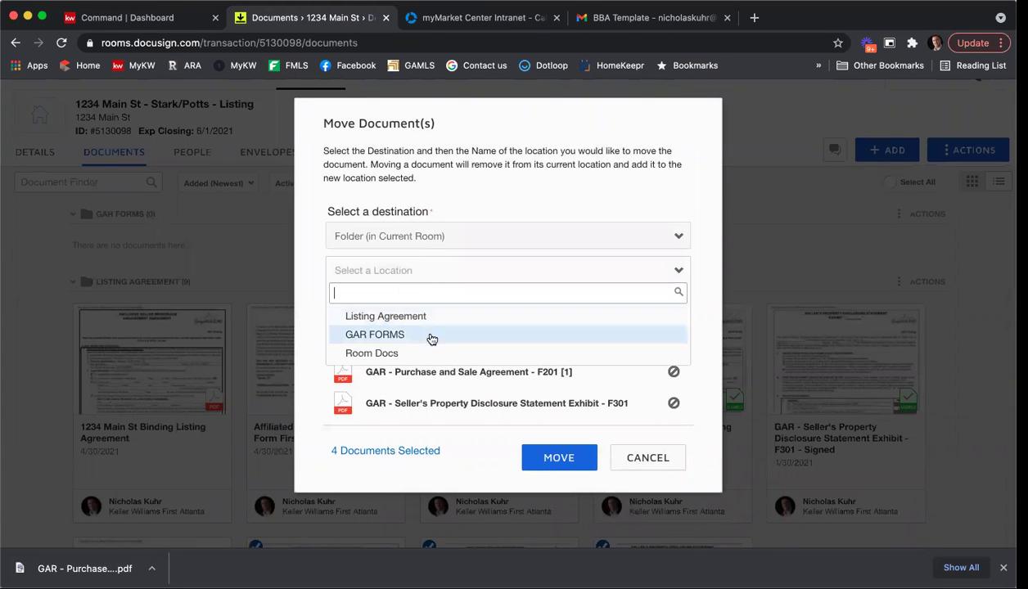
pyautogui.click(429, 335)
pyautogui.click(530, 470)
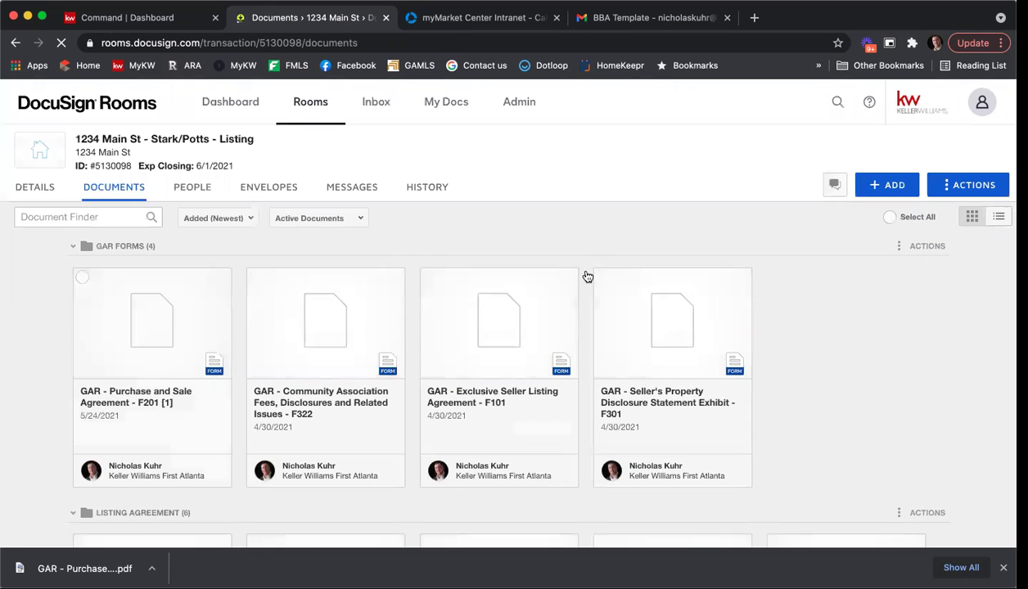
pyautogui.scroll(-5, 844, 311)
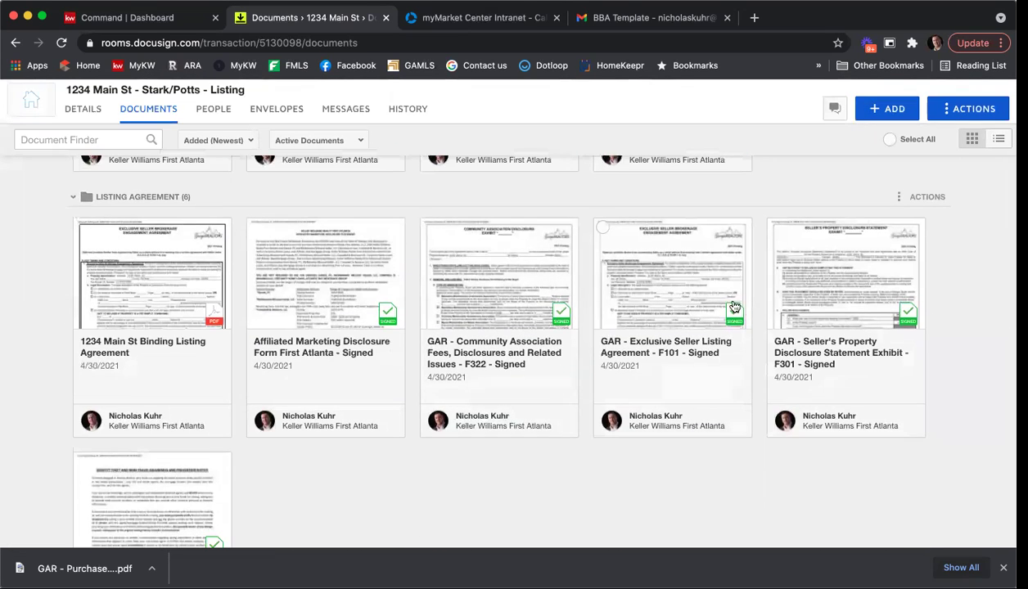
pyautogui.scroll(-2, 736, 301)
pyautogui.scroll(-4, 733, 299)
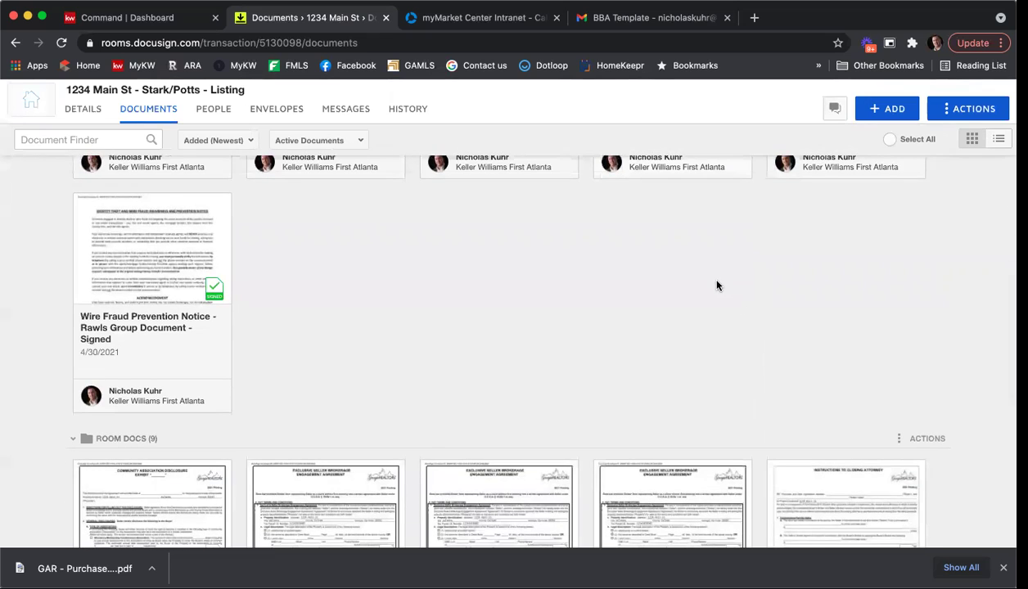
pyautogui.scroll(-5, 716, 284)
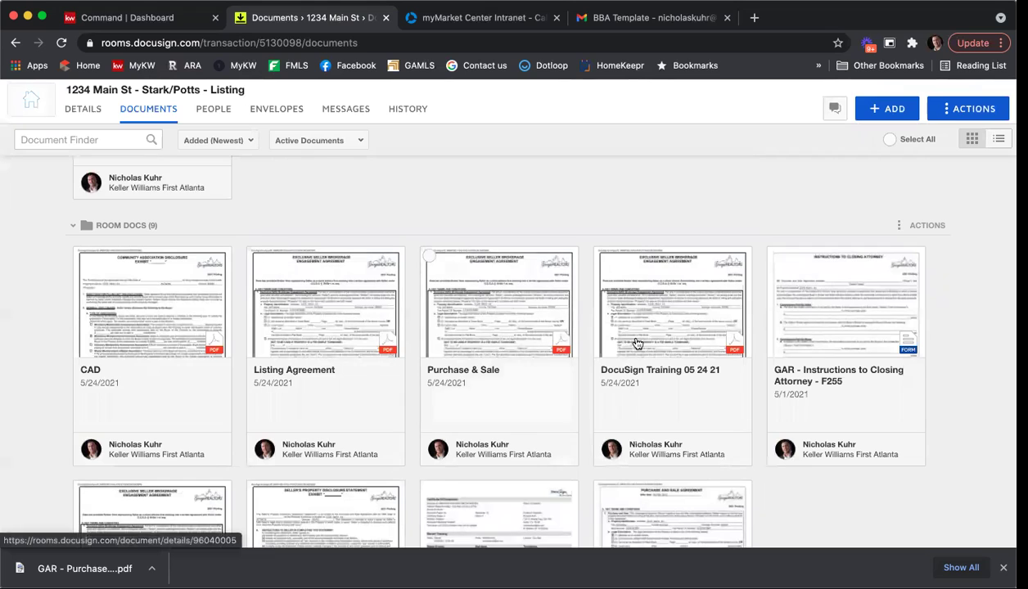
pyautogui.scroll(-3, 573, 337)
pyautogui.scroll(-4, 585, 340)
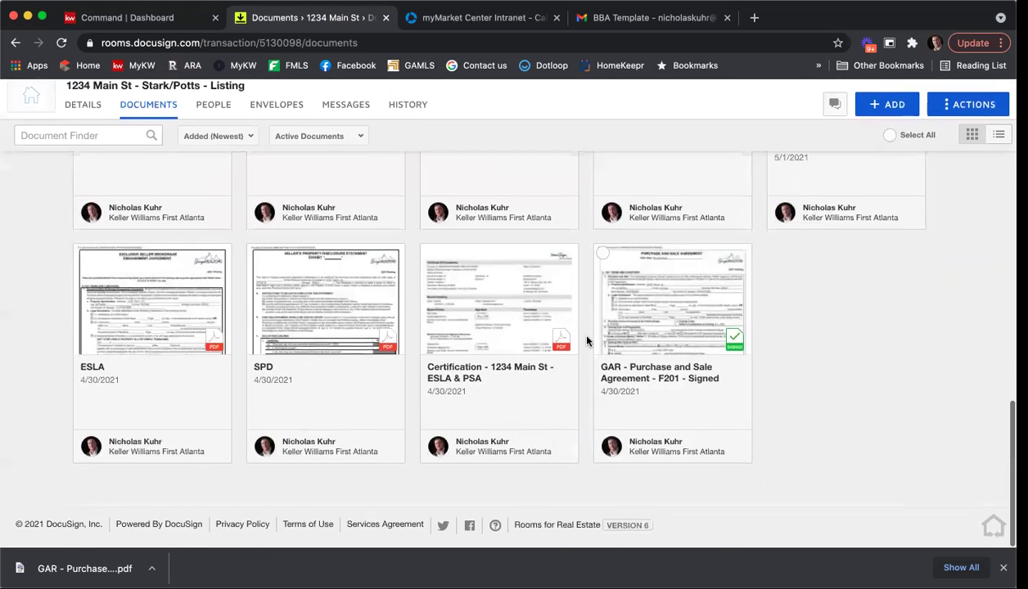
pyautogui.scroll(7, 585, 340)
pyautogui.scroll(10, 587, 340)
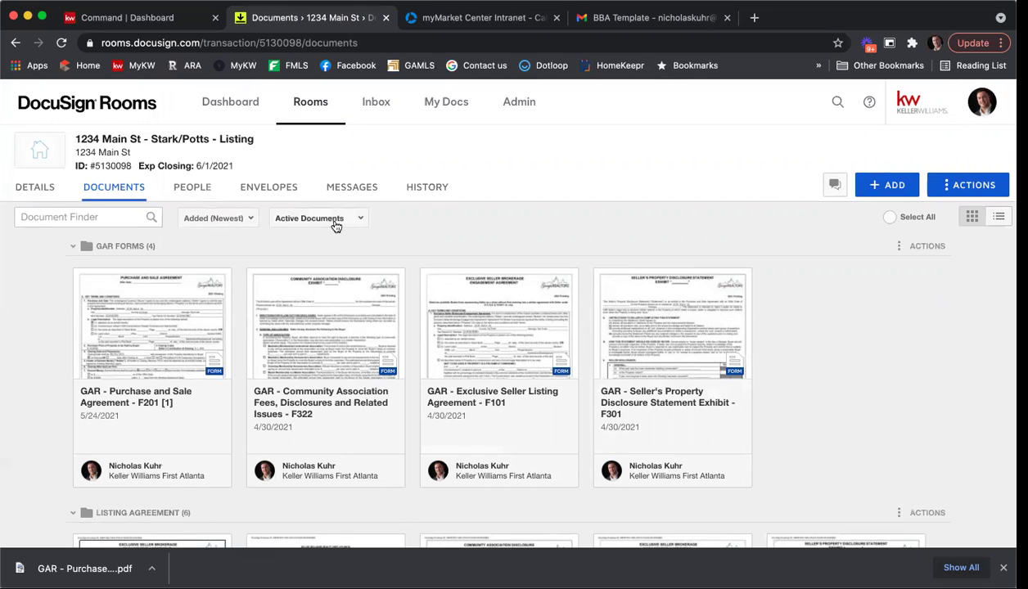
# Filter the room's documents to show only Archived Documents.
pyautogui.click(323, 219)
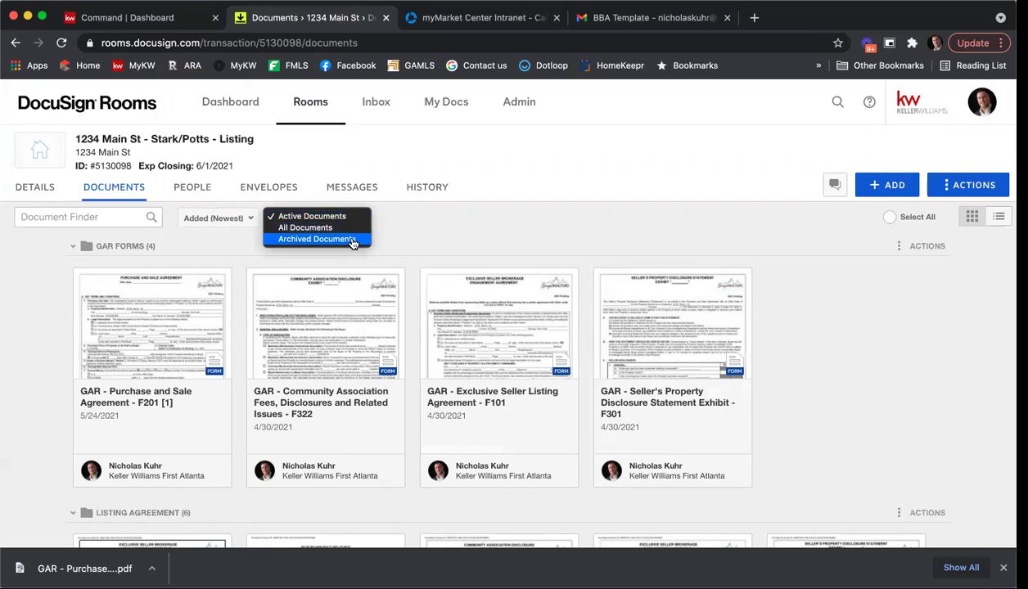
pyautogui.click(353, 243)
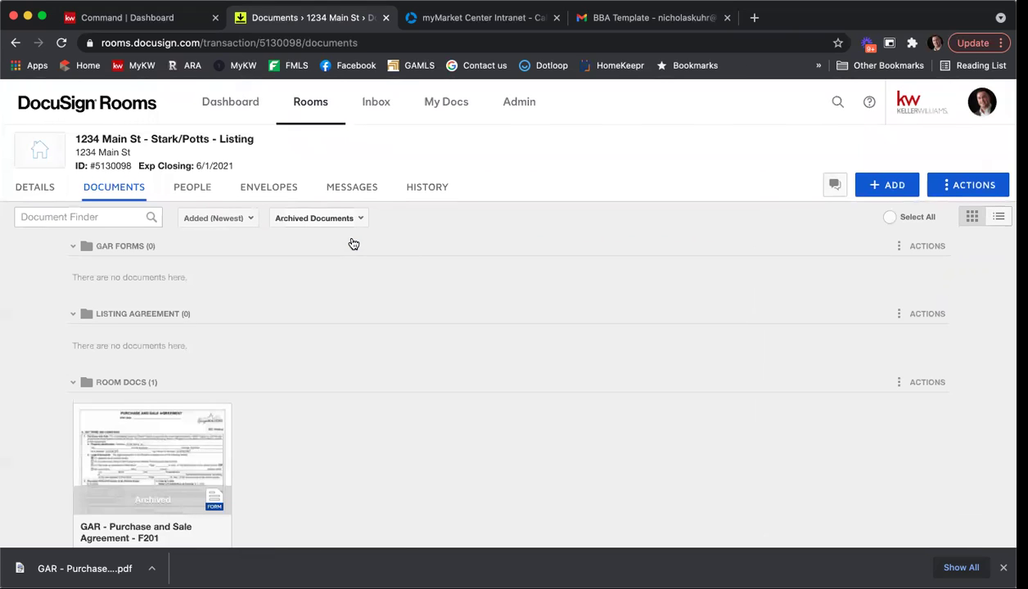
pyautogui.scroll(-1, 344, 258)
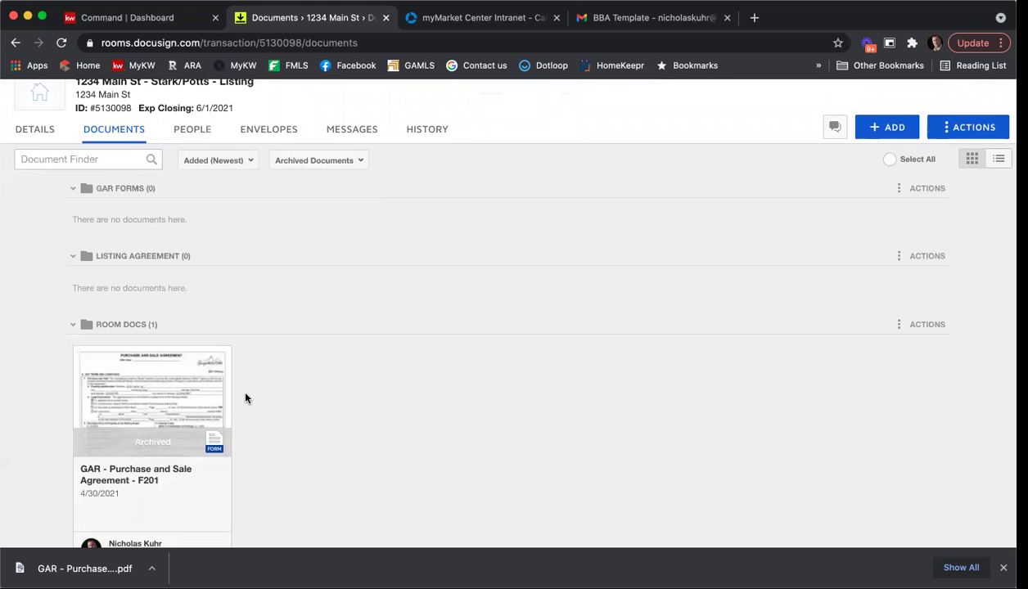
# Switch the status filter to All Documents and look through the full list.
pyautogui.click(352, 161)
pyautogui.click(350, 150)
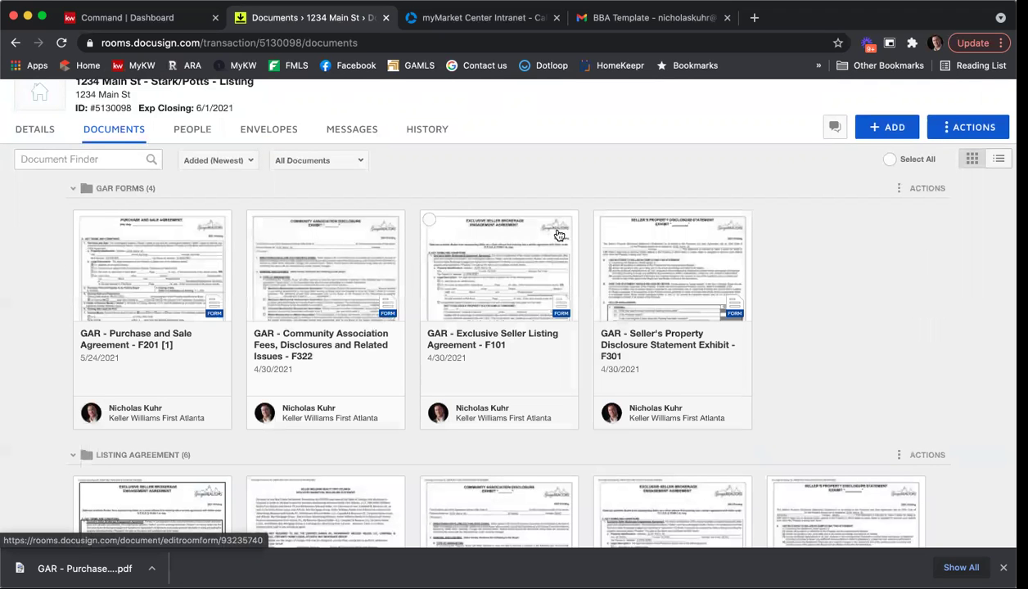
pyautogui.scroll(-7, 559, 235)
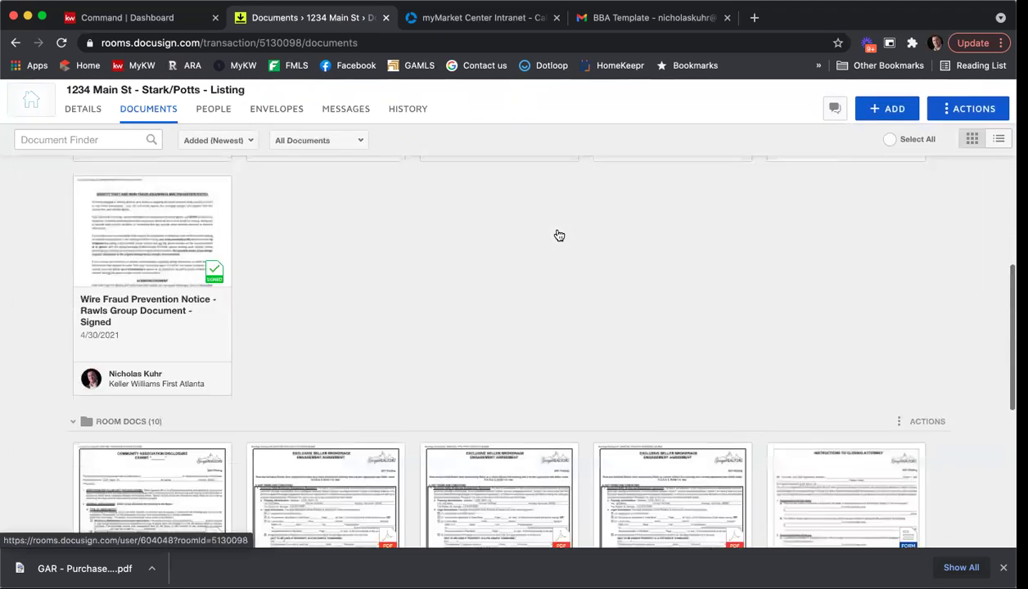
pyautogui.scroll(-5, 559, 235)
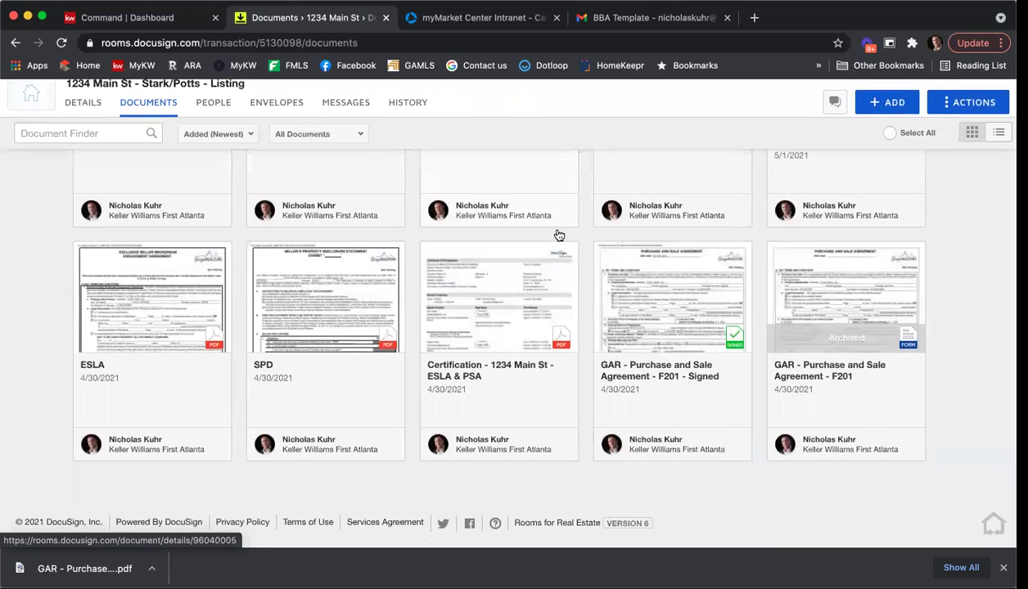
pyautogui.scroll(12, 559, 236)
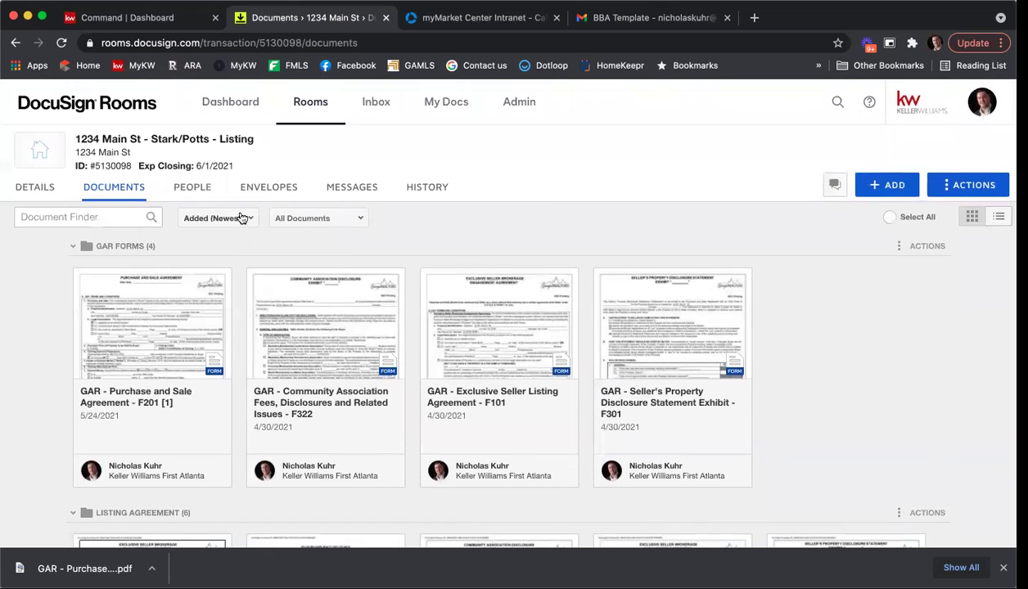
pyautogui.click(243, 221)
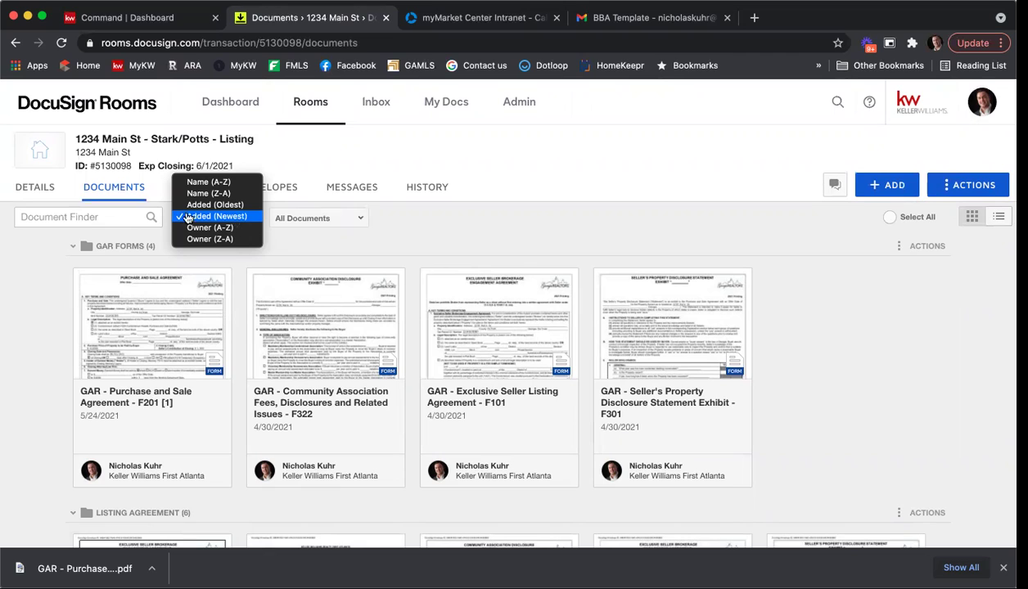
pyautogui.click(227, 217)
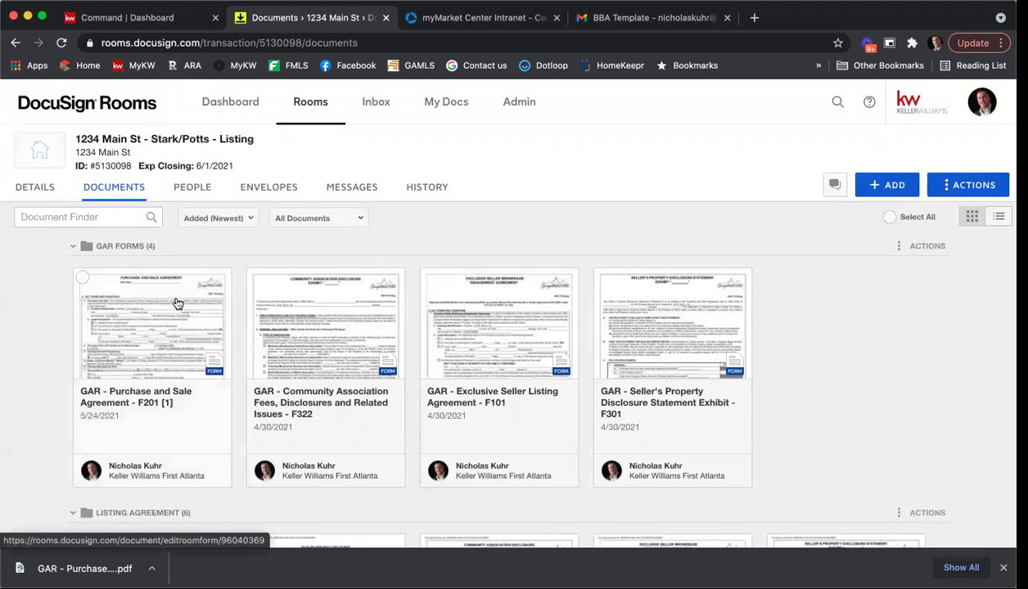
pyautogui.scroll(-2, 182, 295)
pyautogui.scroll(-10, 184, 294)
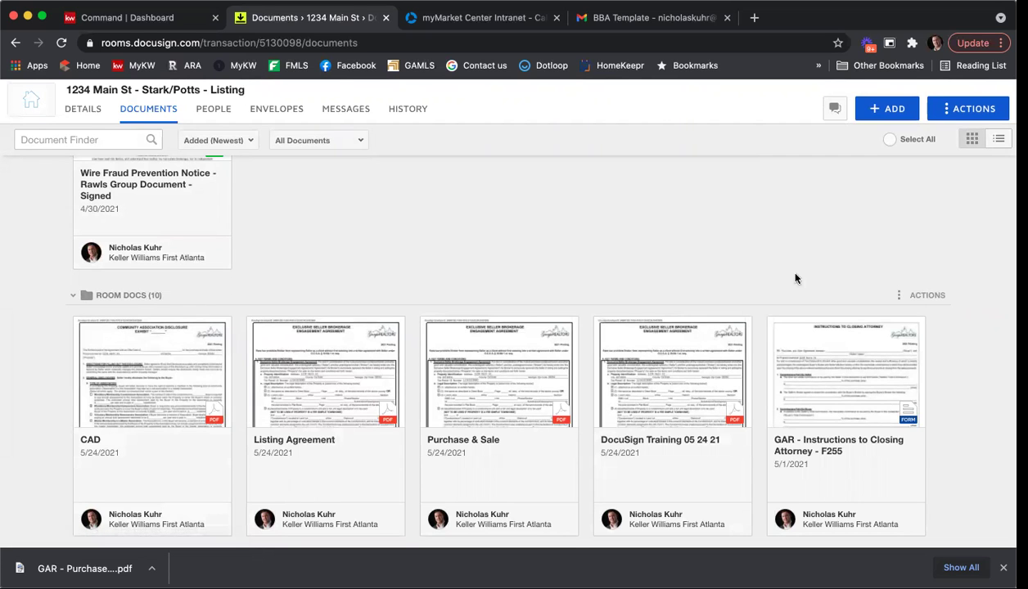
pyautogui.scroll(3, 719, 268)
pyautogui.scroll(5, 718, 268)
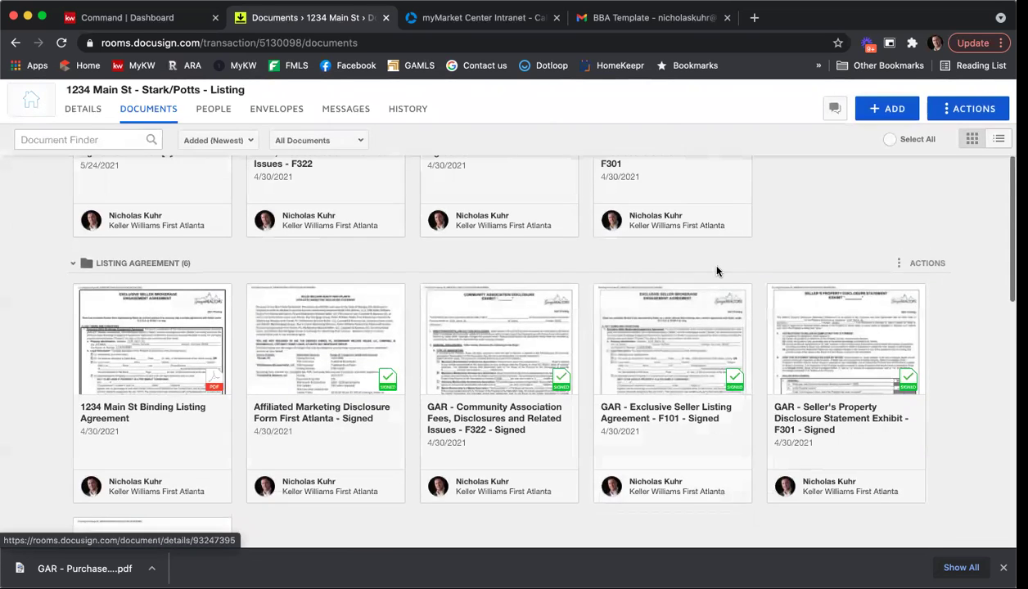
pyautogui.scroll(2, 771, 218)
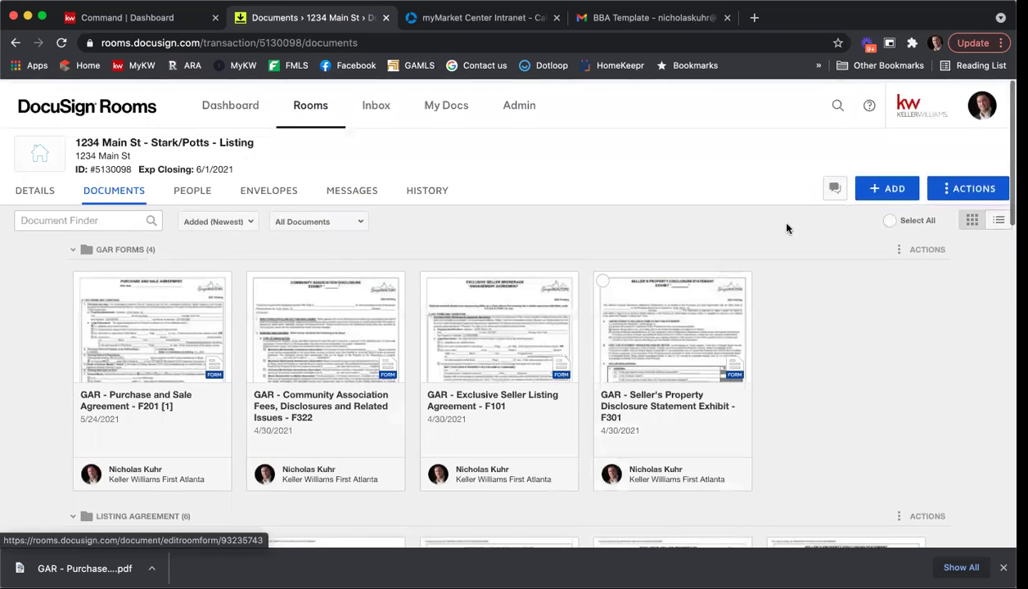